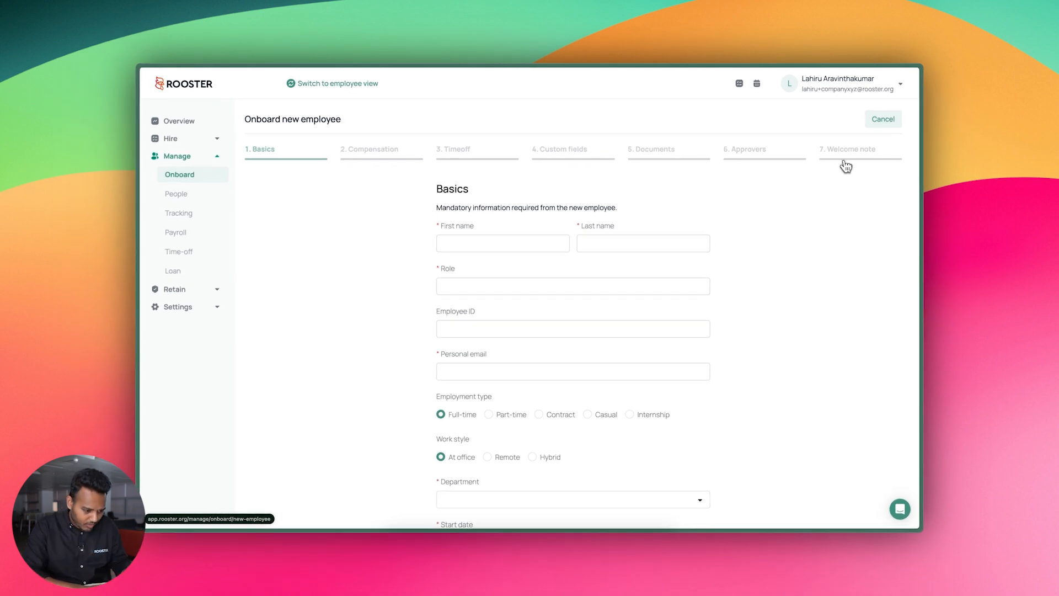
Replace the suggested first name with 'Employee 03'
{"action": "left_click", "coordinate": [544, 243]}
{"action": "left_click", "coordinate": [505, 285]}
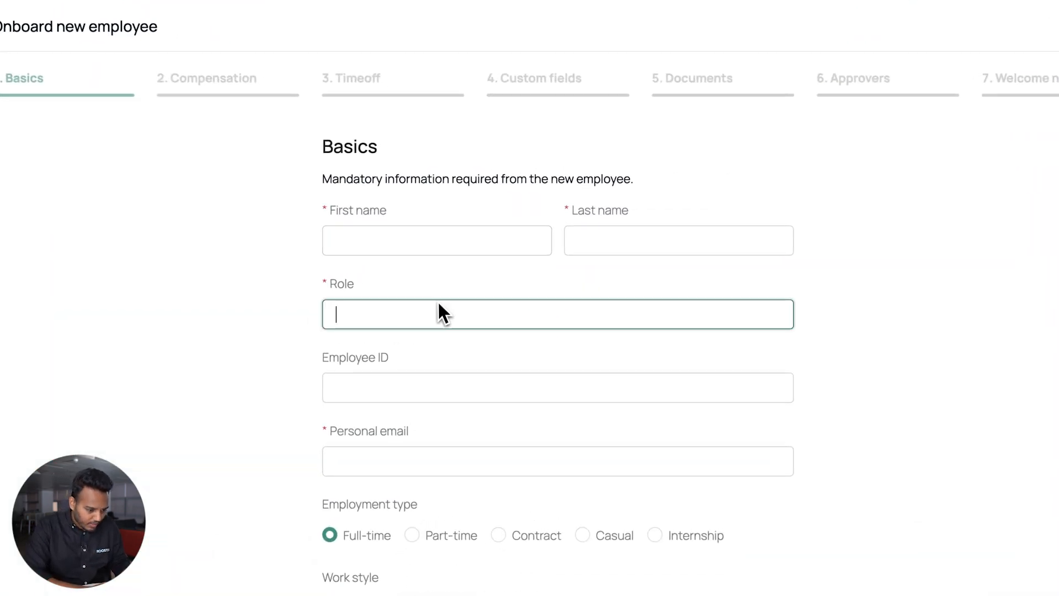
{"action": "left_click", "coordinate": [449, 246]}
{"action": "left_click", "coordinate": [449, 277]}
{"action": "left_click", "coordinate": [592, 245]}
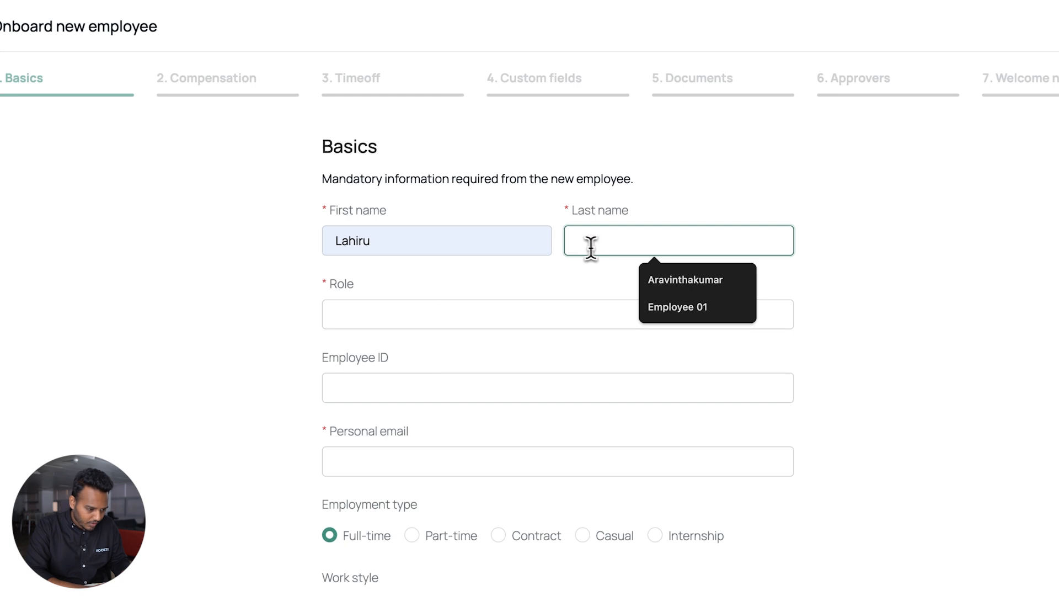
{"action": "left_click", "coordinate": [489, 253]}
{"action": "double_click", "coordinate": [486, 254]}
{"action": "key", "text": "BackSpace"}
{"action": "type", "text": "Employee 03"}
Enter last name Company xyz, role Admin, employee ID 003 and the personal email address
{"action": "left_click", "coordinate": [606, 242]}
{"action": "type", "text": "Company xyz"}
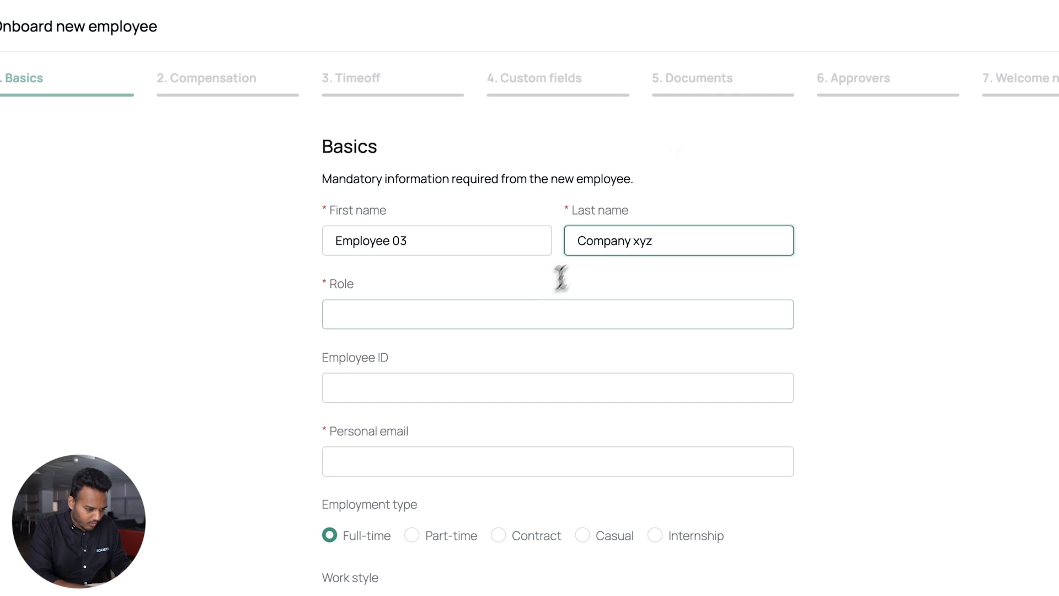
{"action": "left_click", "coordinate": [531, 320]}
{"action": "type", "text": "Admin"}
{"action": "left_click", "coordinate": [515, 377]}
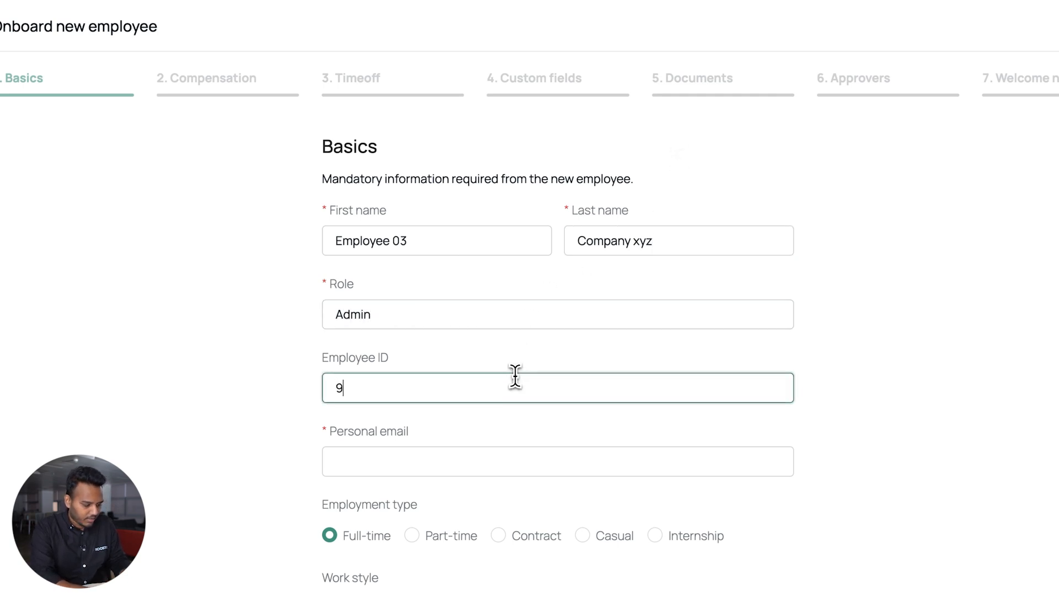
{"action": "type", "text": "003"}
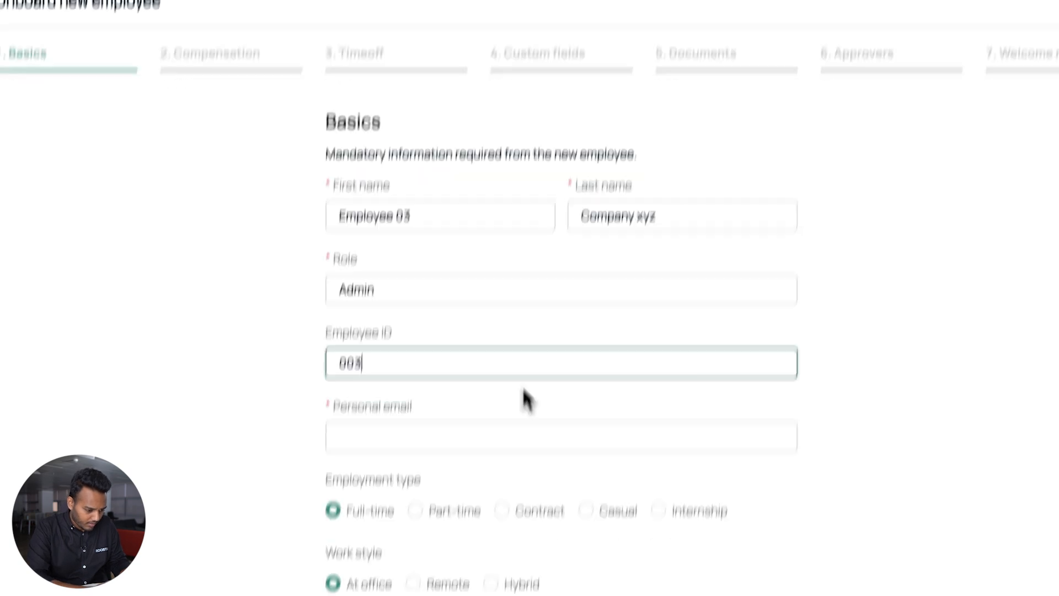
{"action": "left_click", "coordinate": [515, 470]}
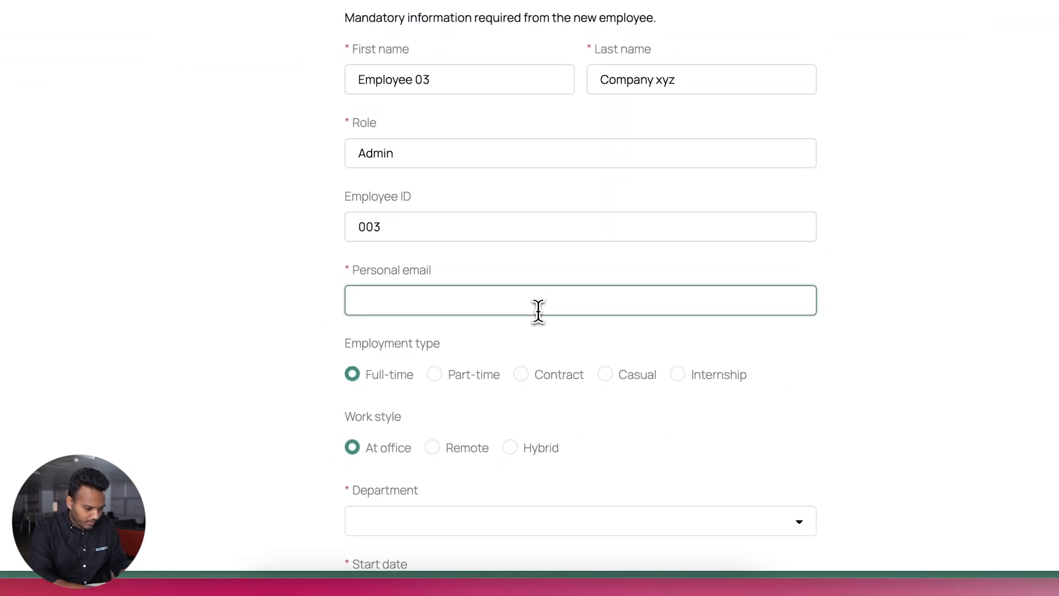
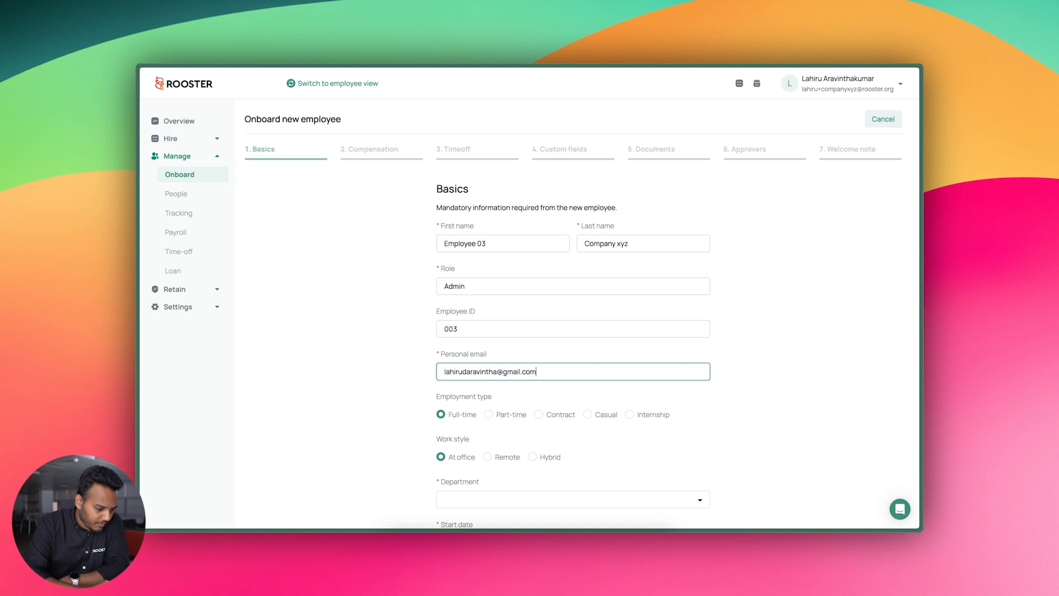
{"action": "scroll", "coordinate": [645, 402], "scroll_direction": "down", "scroll_amount": 3}
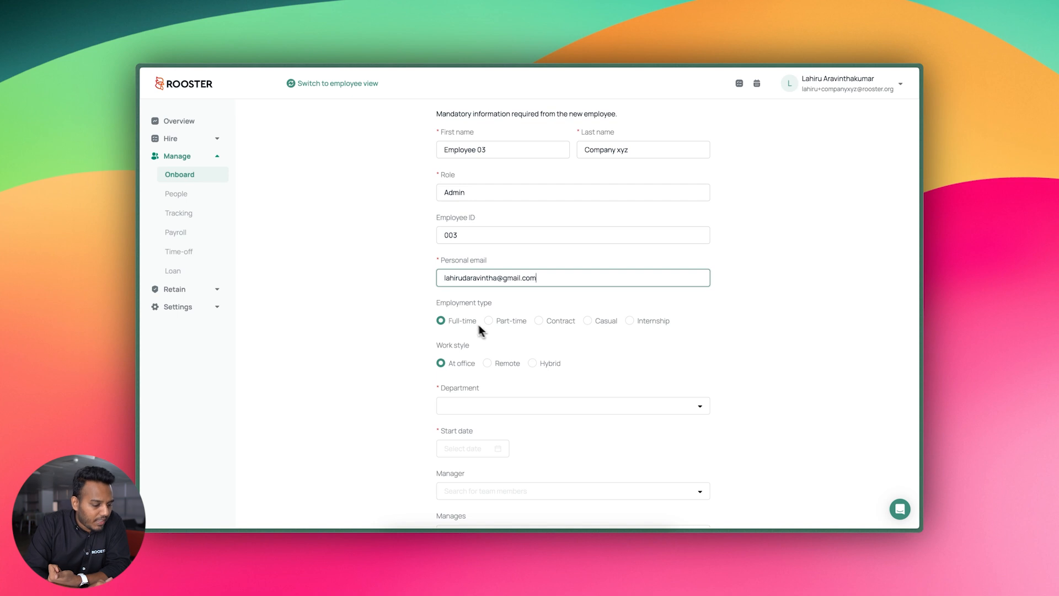
Set the department to Operations
{"action": "scroll", "coordinate": [461, 364], "scroll_direction": "down", "scroll_amount": 2}
{"action": "left_click", "coordinate": [470, 307]}
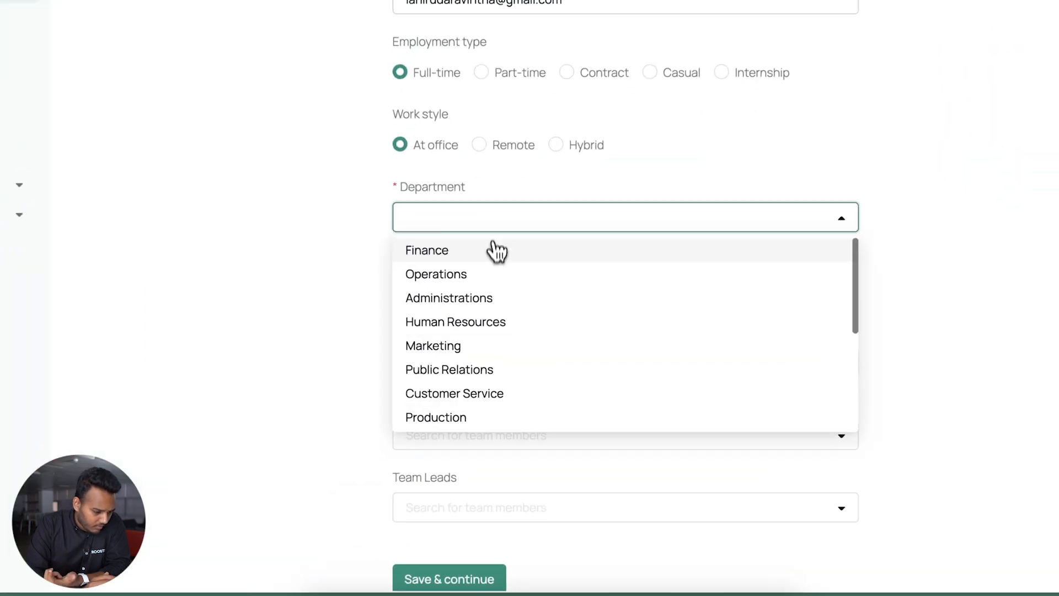
{"action": "left_click", "coordinate": [487, 276]}
{"action": "scroll", "coordinate": [484, 278], "scroll_direction": "down", "scroll_amount": 1}
Set the start date to 2023-09-01 in the date picker
{"action": "left_click", "coordinate": [470, 232]}
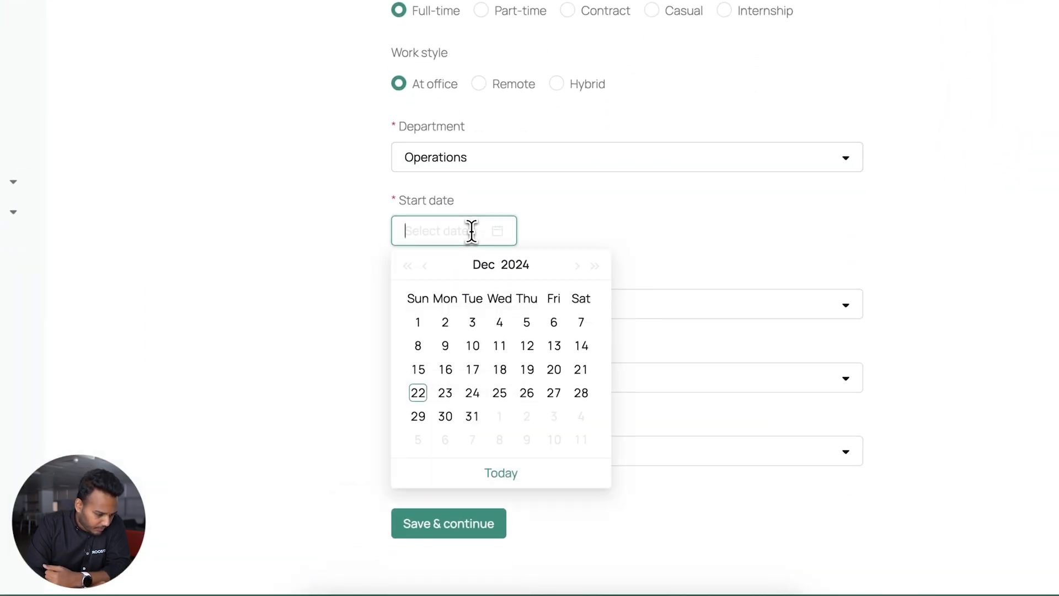
{"action": "left_click", "coordinate": [426, 267]}
{"action": "left_click", "coordinate": [578, 267]}
{"action": "left_click", "coordinate": [578, 267]}
{"action": "left_click", "coordinate": [426, 267]}
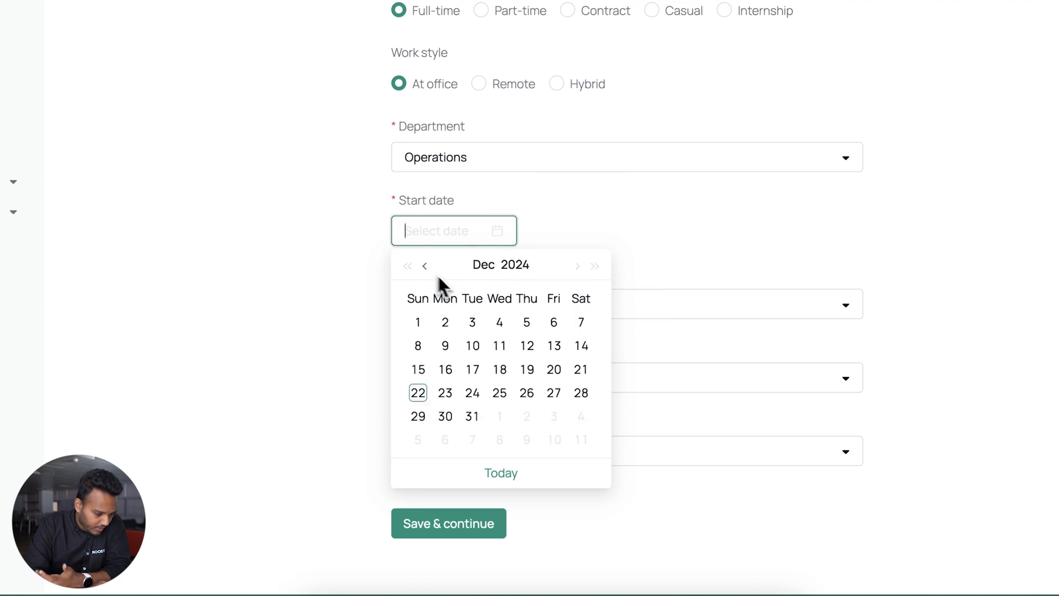
{"action": "left_click", "coordinate": [430, 320]}
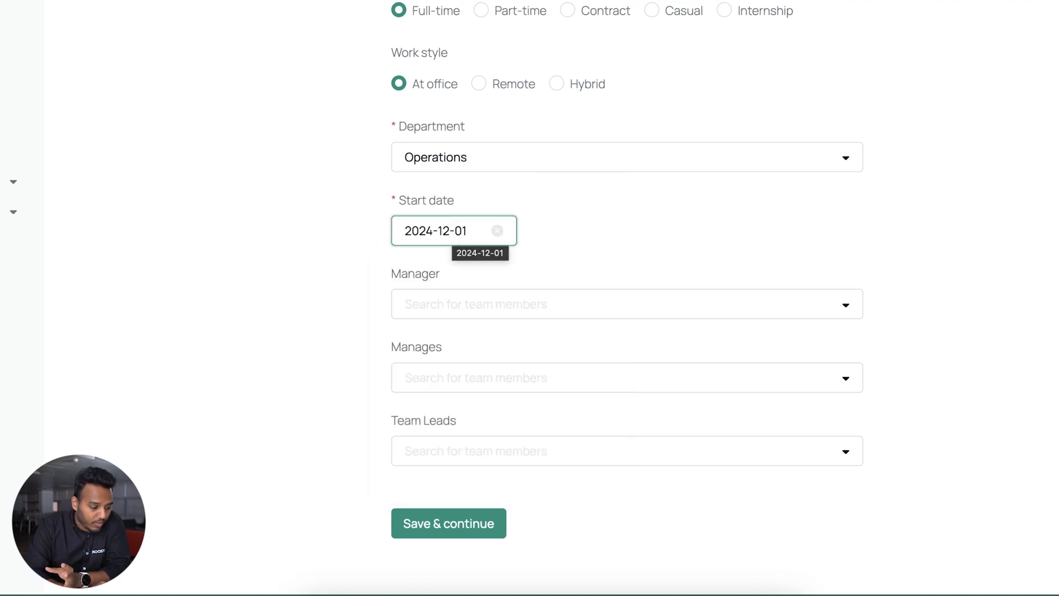
{"action": "left_click", "coordinate": [455, 233]}
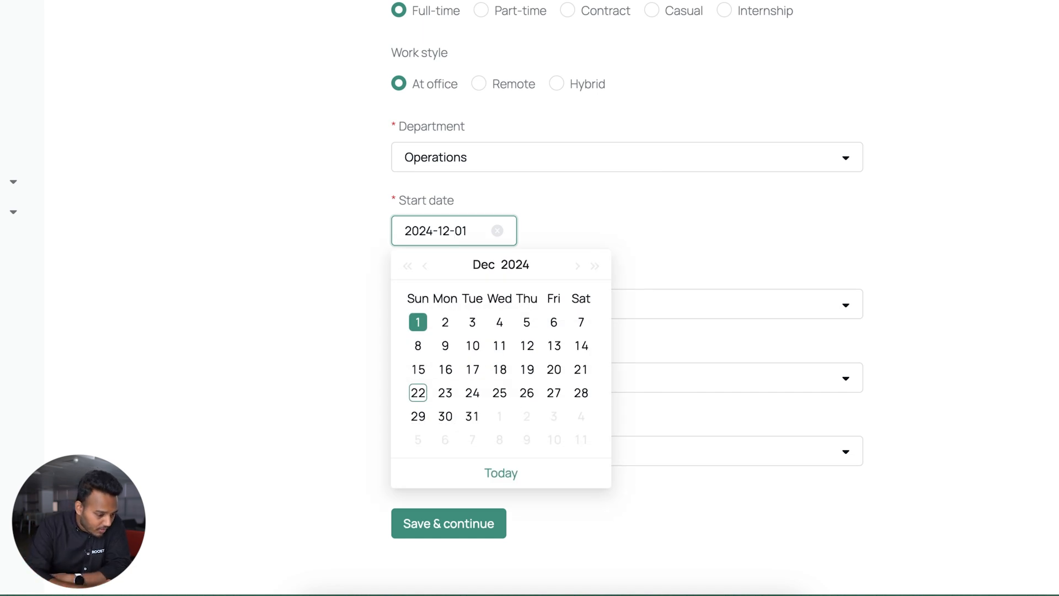
{"action": "left_click", "coordinate": [513, 266]}
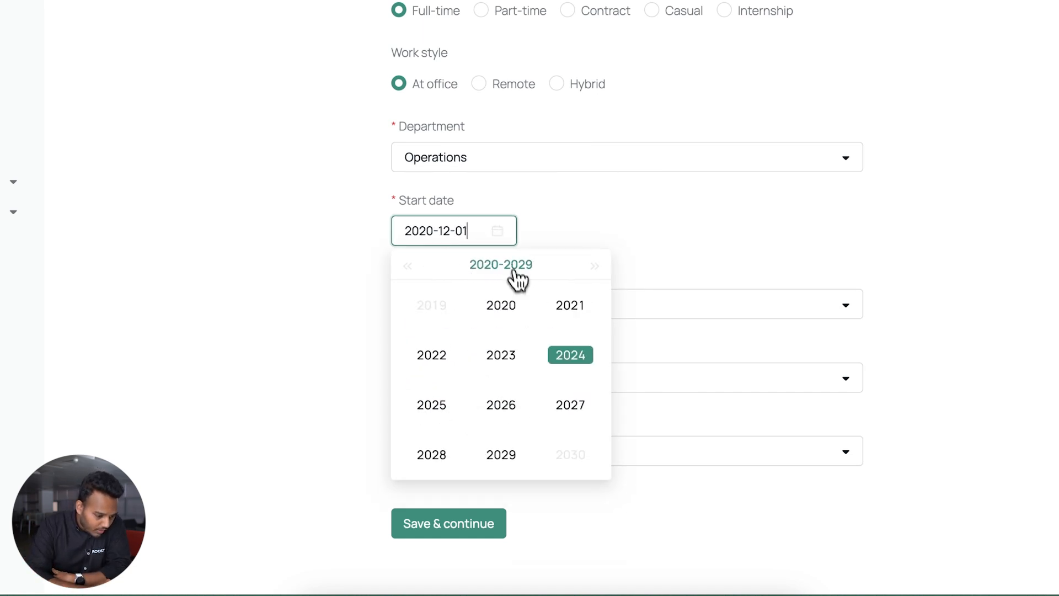
{"action": "left_click", "coordinate": [503, 358]}
{"action": "left_click", "coordinate": [424, 266]}
{"action": "left_click", "coordinate": [425, 266]}
{"action": "left_click", "coordinate": [424, 266]}
{"action": "left_click", "coordinate": [554, 325]}
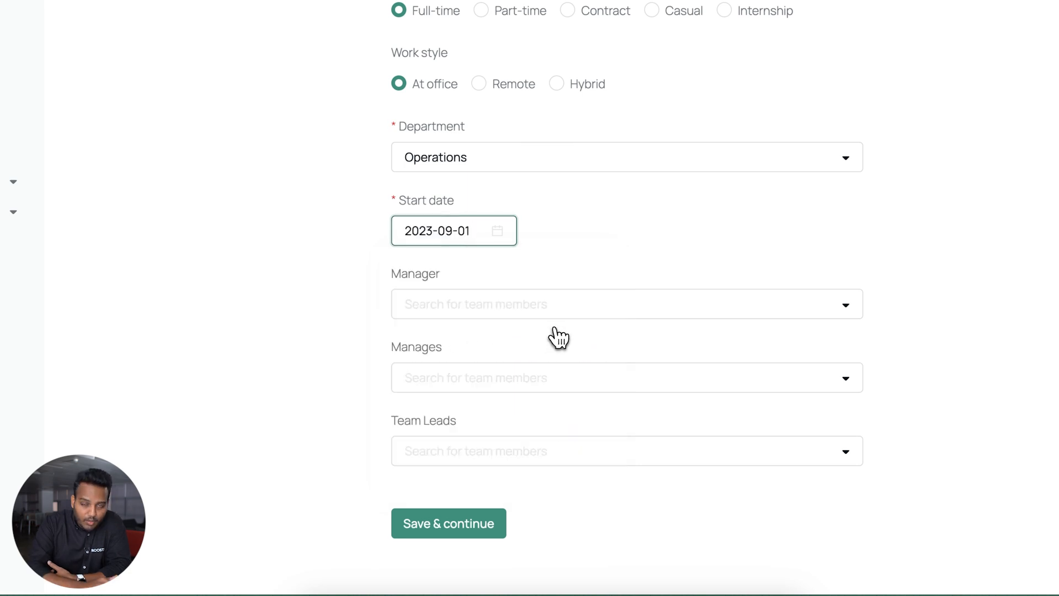
Search for and assign the manager, then save the Basics step
{"action": "left_click", "coordinate": [619, 300]}
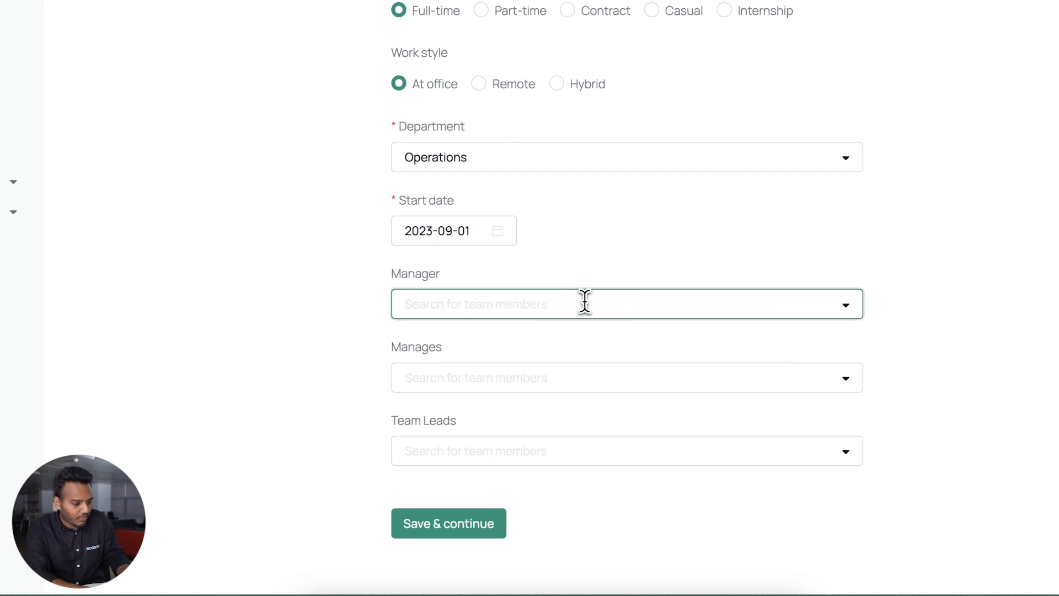
{"action": "type", "text": "lahiru"}
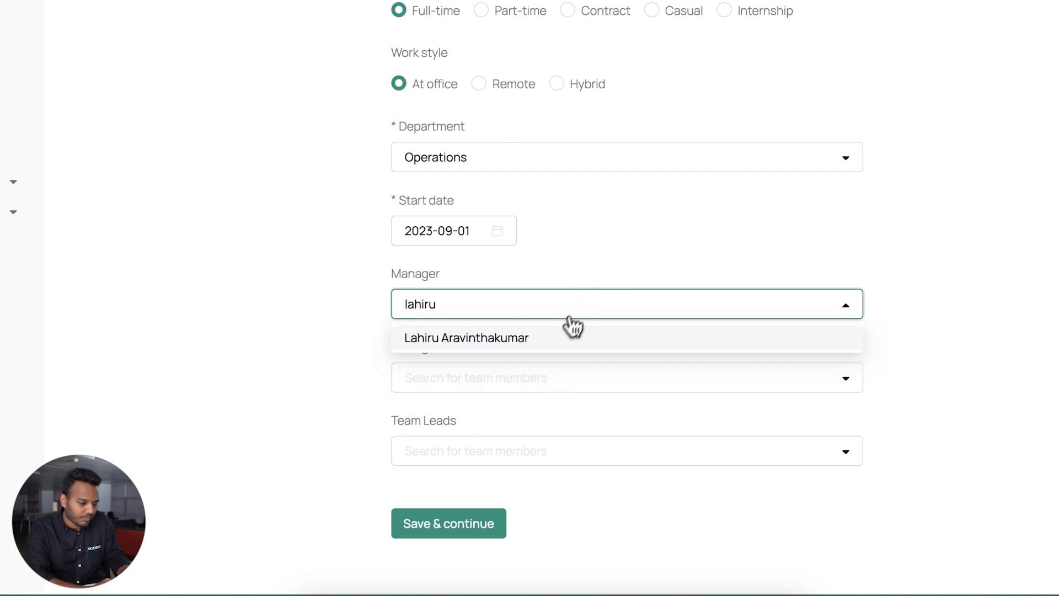
{"action": "left_click", "coordinate": [560, 337]}
{"action": "scroll", "coordinate": [557, 358], "scroll_direction": "down", "scroll_amount": 2}
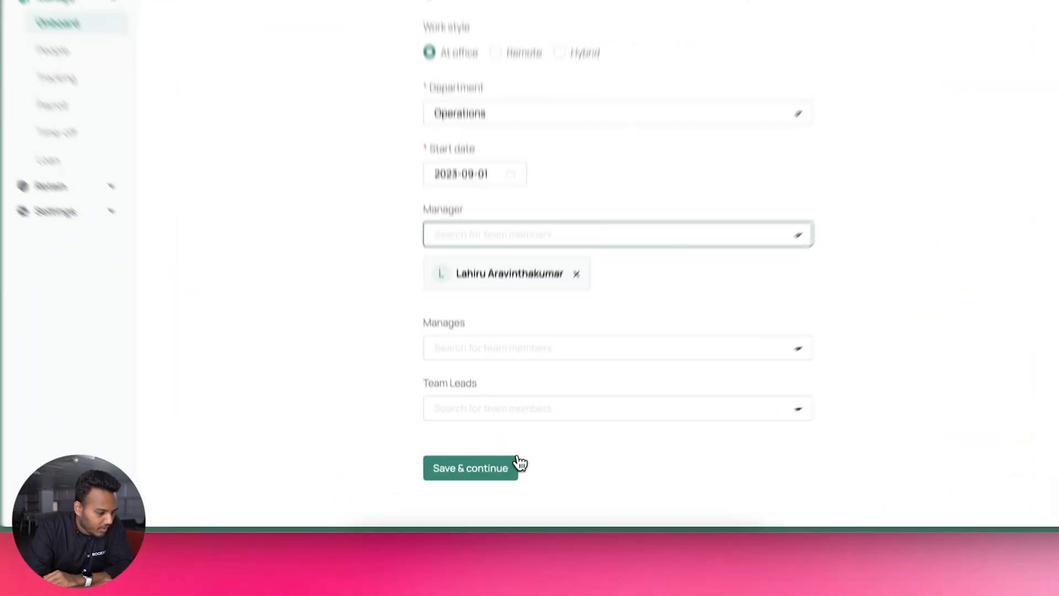
{"action": "left_click", "coordinate": [496, 487]}
{"action": "left_click", "coordinate": [497, 291]}
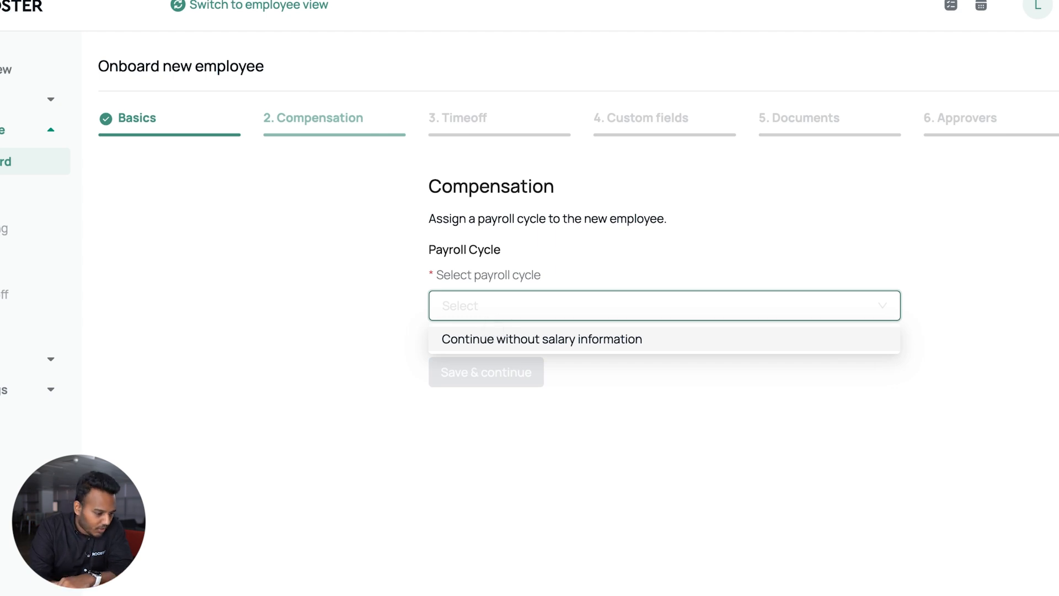
Skip salary information and the empty time-off types, then begin titling the first custom field
{"action": "left_click", "coordinate": [490, 339]}
{"action": "left_click", "coordinate": [488, 372]}
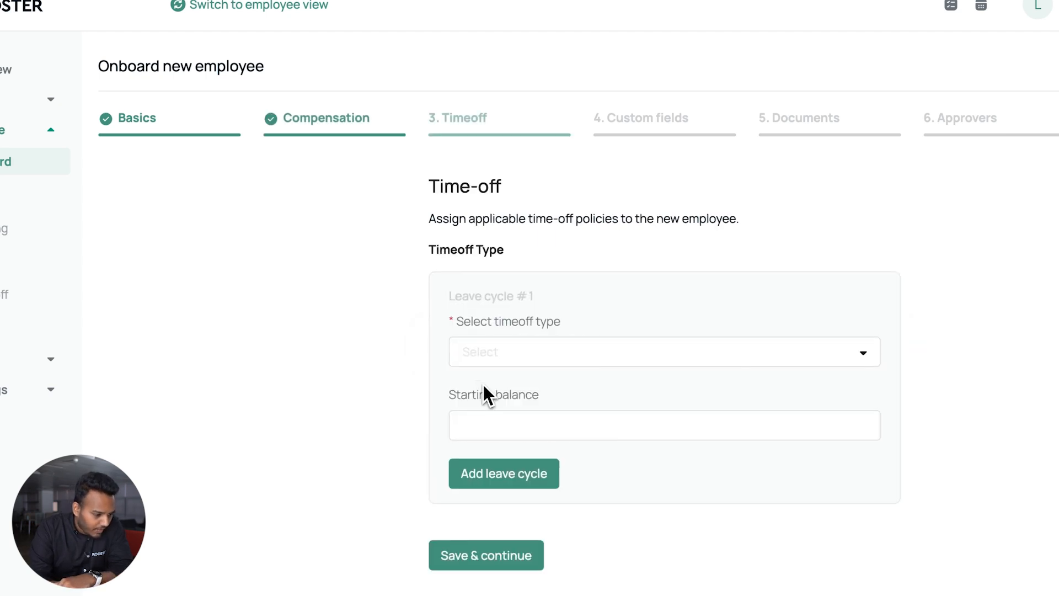
{"action": "left_click", "coordinate": [502, 348]}
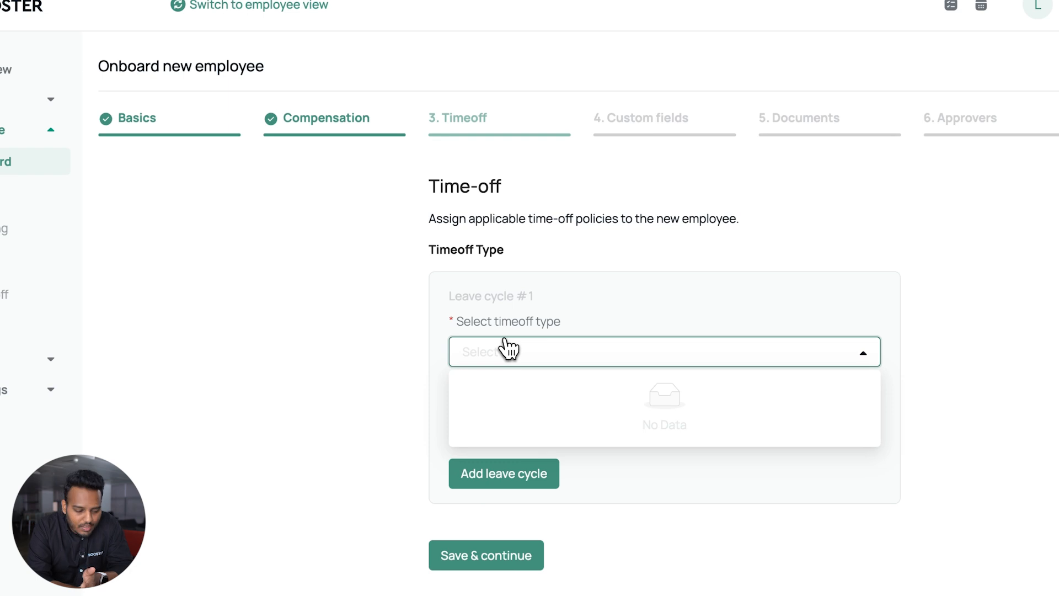
{"action": "left_click", "coordinate": [502, 293]}
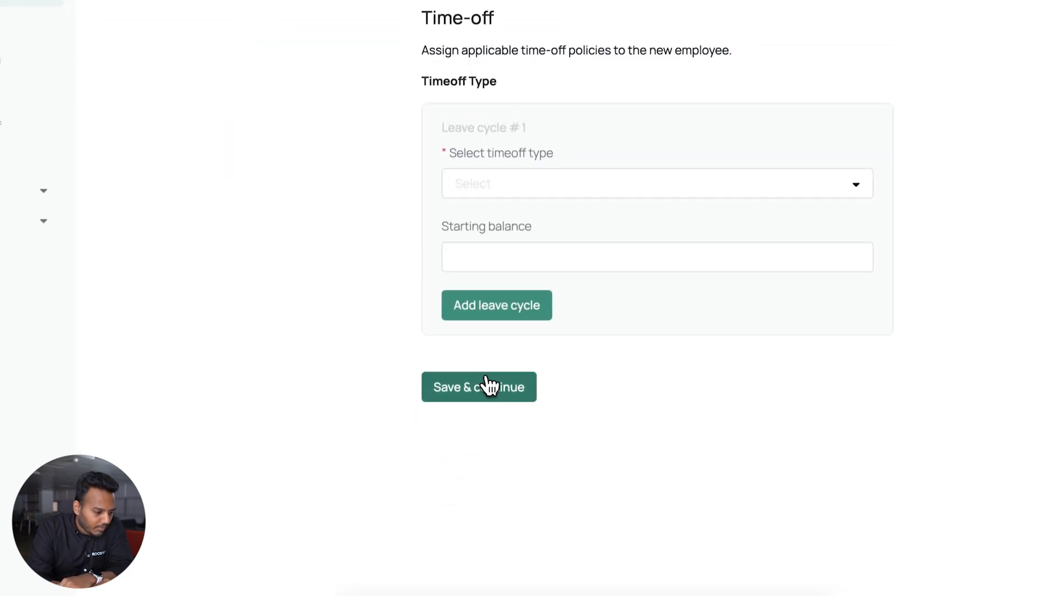
{"action": "left_click", "coordinate": [487, 555]}
{"action": "left_click", "coordinate": [485, 182]}
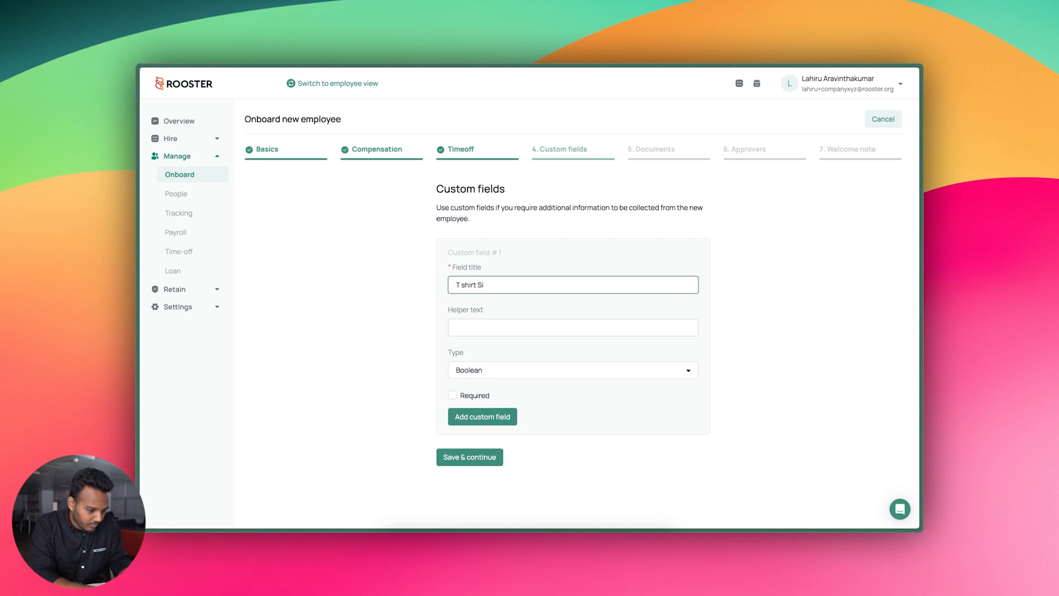
Add 'T shirt size' as a required Short Text custom field
{"action": "type", "text": "e"}
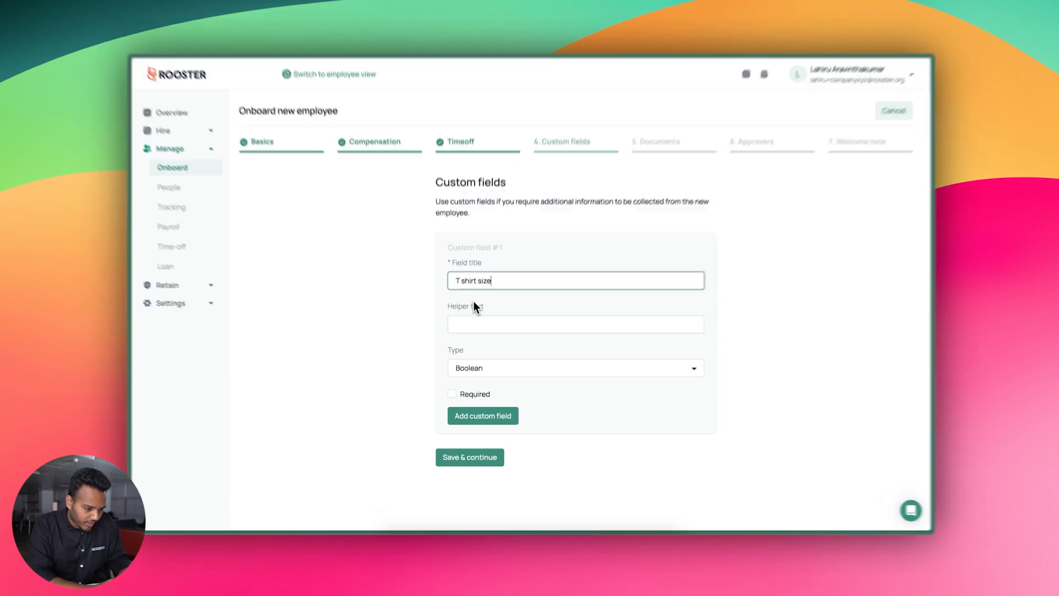
{"action": "left_click", "coordinate": [472, 373]}
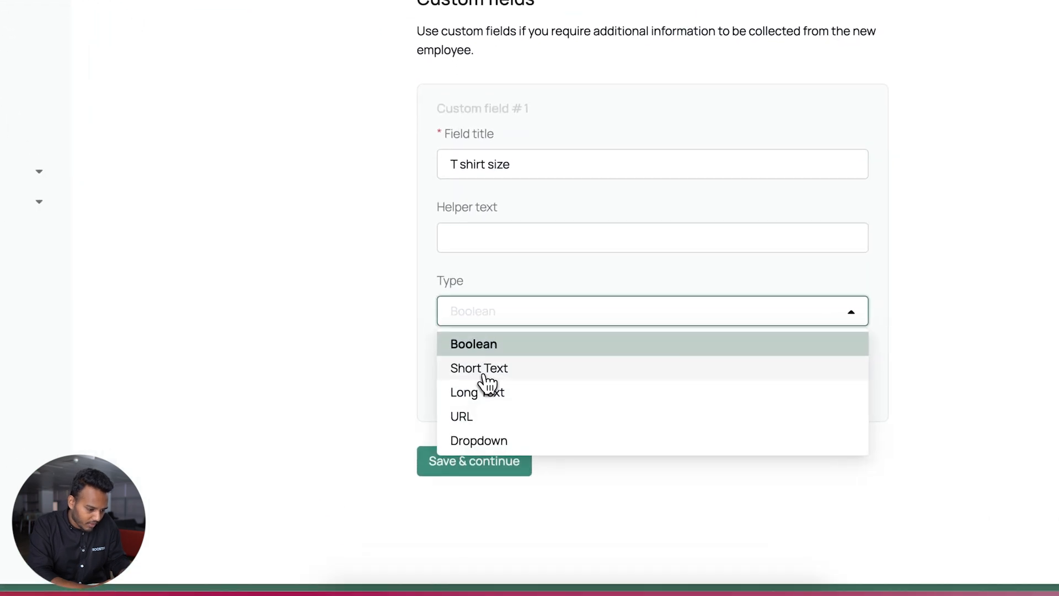
{"action": "left_click", "coordinate": [483, 374]}
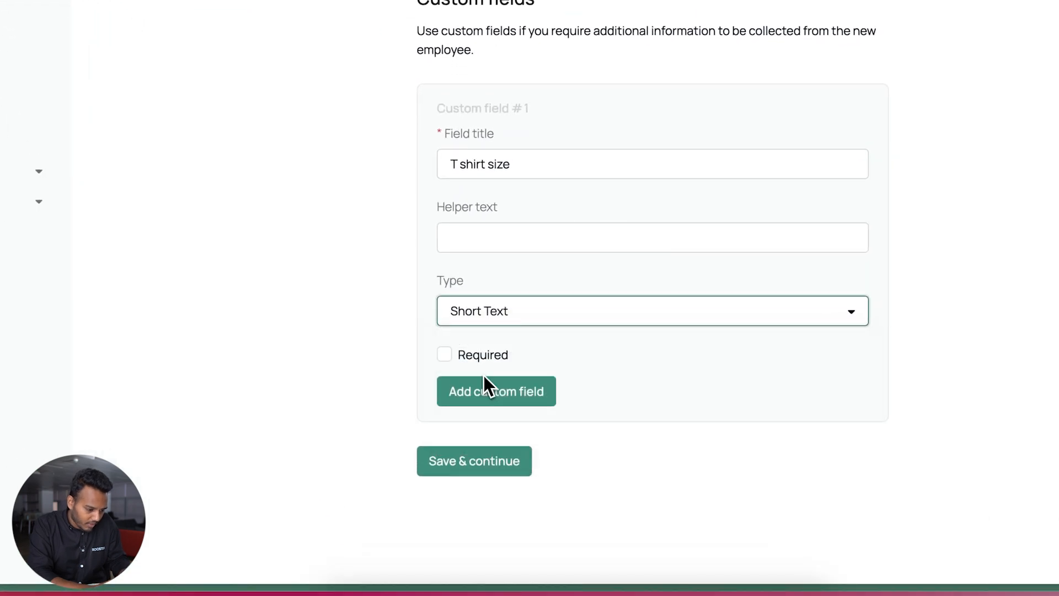
{"action": "left_click", "coordinate": [524, 237]}
{"action": "left_click", "coordinate": [486, 355]}
{"action": "left_click", "coordinate": [488, 392]}
Add a required Long Text custom field 'Food Allergies?' and save the custom fields
{"action": "left_click", "coordinate": [499, 275]}
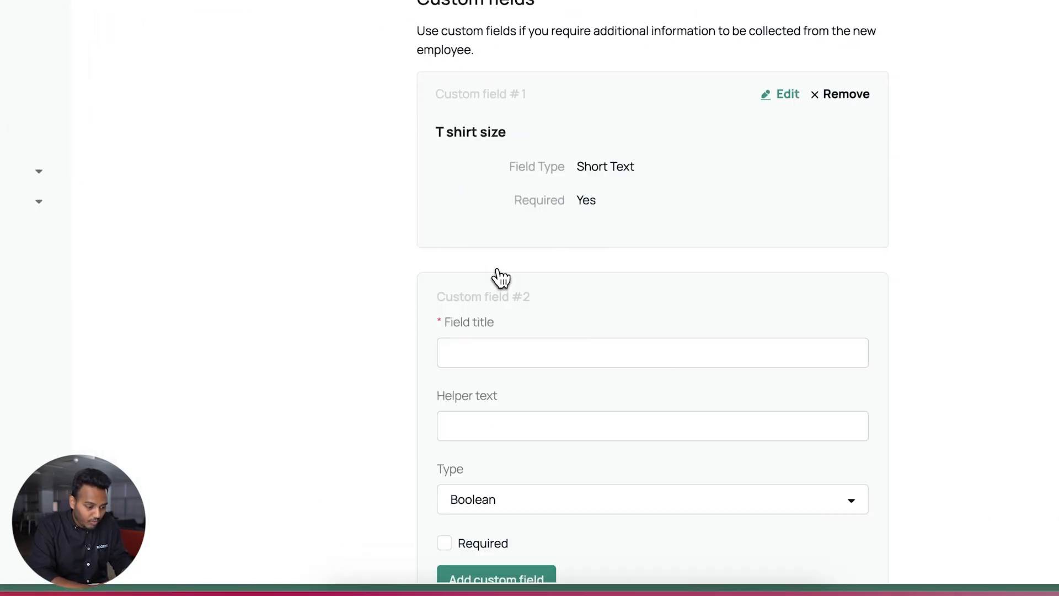
{"action": "left_click", "coordinate": [469, 350]}
{"action": "type", "text": "R"}
{"action": "key", "text": "BackSpace"}
{"action": "type", "text": "Food Allergies"}
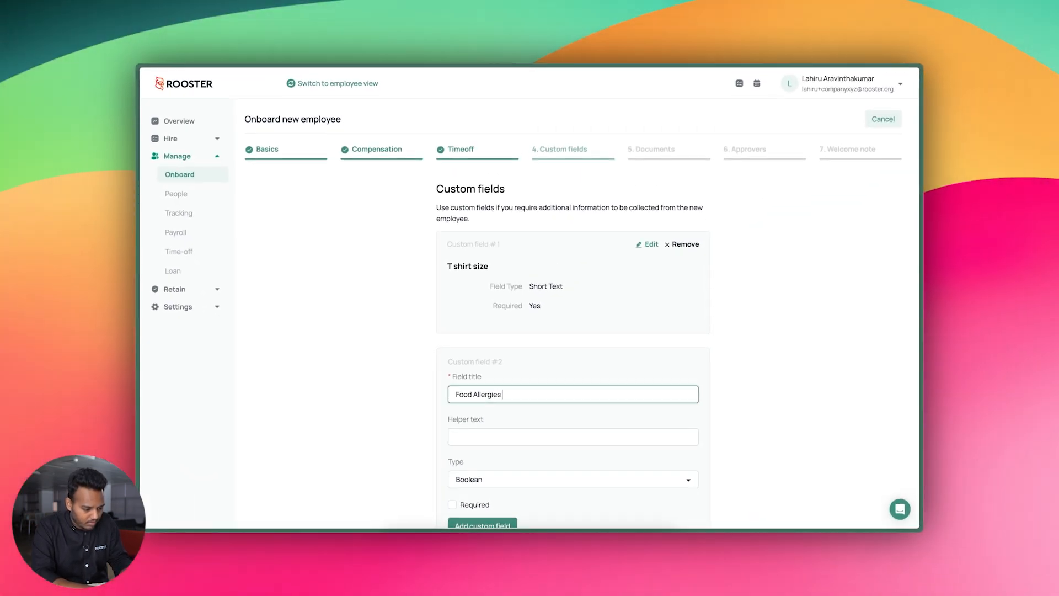
{"action": "type", "text": "?"}
{"action": "scroll", "coordinate": [473, 411], "scroll_direction": "down", "scroll_amount": 1}
{"action": "left_click", "coordinate": [472, 439]}
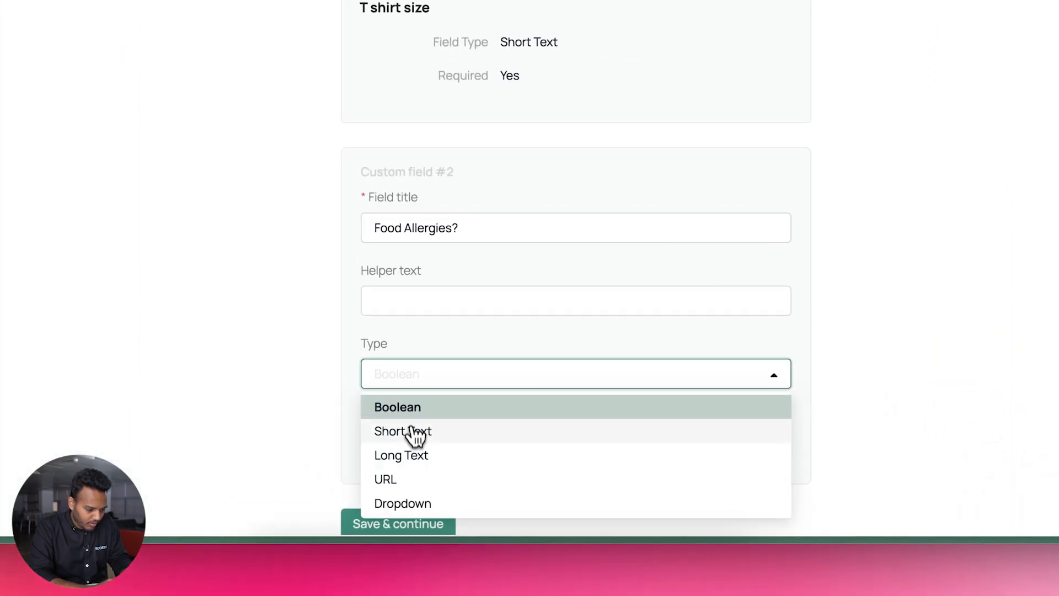
{"action": "left_click", "coordinate": [407, 454]}
{"action": "scroll", "coordinate": [679, 272], "scroll_direction": "down", "scroll_amount": 1}
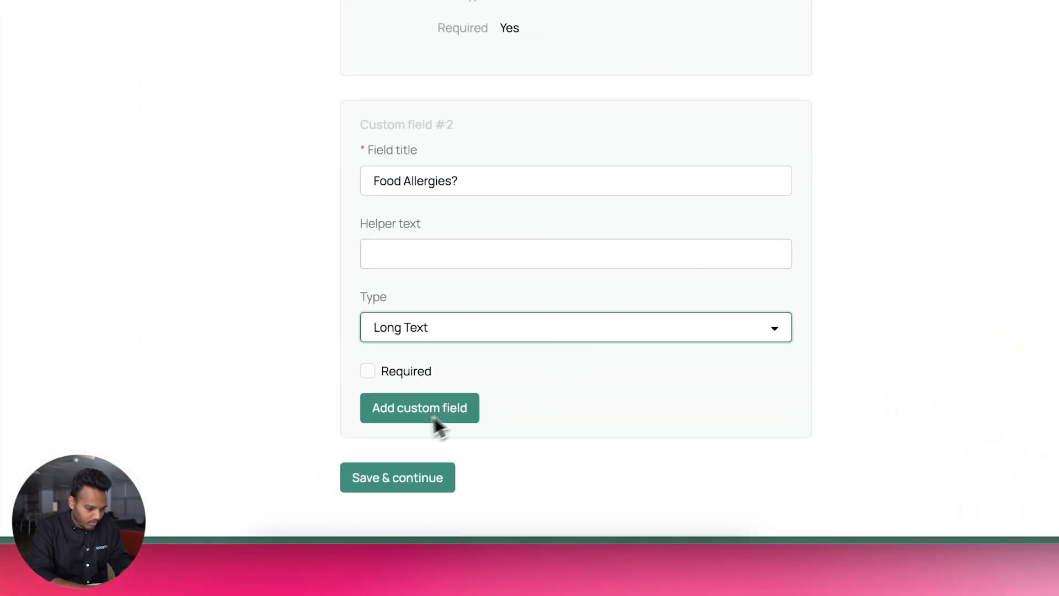
{"action": "left_click", "coordinate": [427, 381]}
{"action": "left_click", "coordinate": [422, 408]}
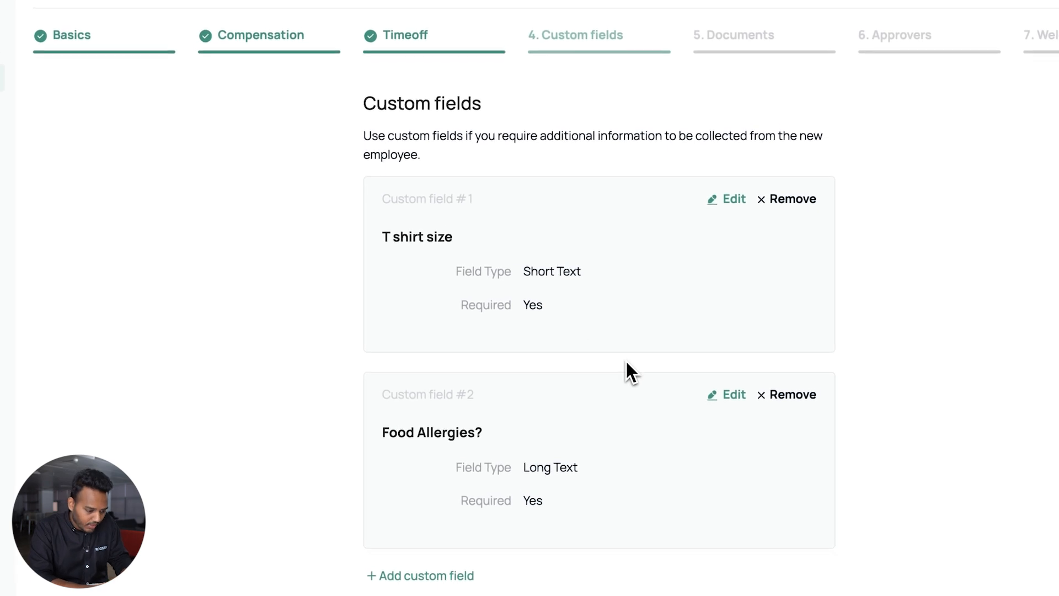
{"action": "left_click", "coordinate": [463, 546]}
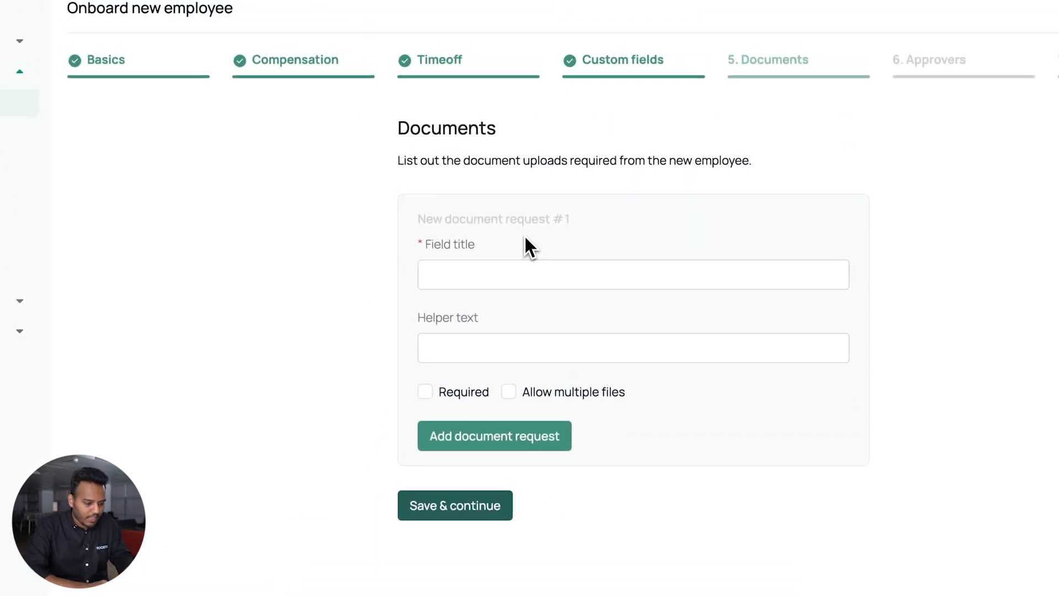
Add a required 'ID documents' upload request allowing multiple files and save the Documents step
{"action": "left_click", "coordinate": [492, 279]}
{"action": "type", "text": "ID documents"}
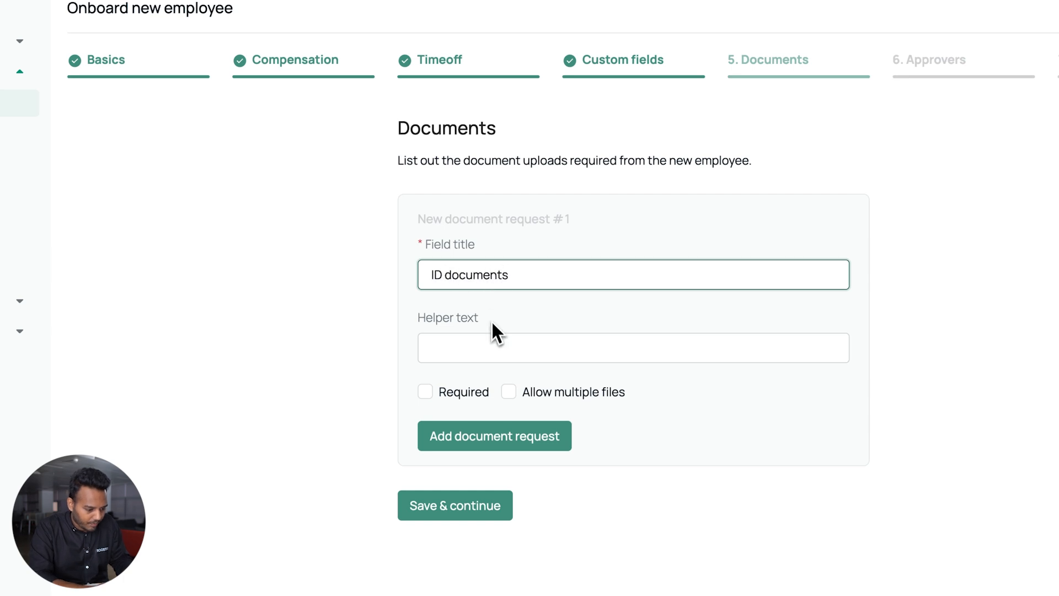
{"action": "left_click", "coordinate": [468, 396]}
{"action": "left_click", "coordinate": [516, 395]}
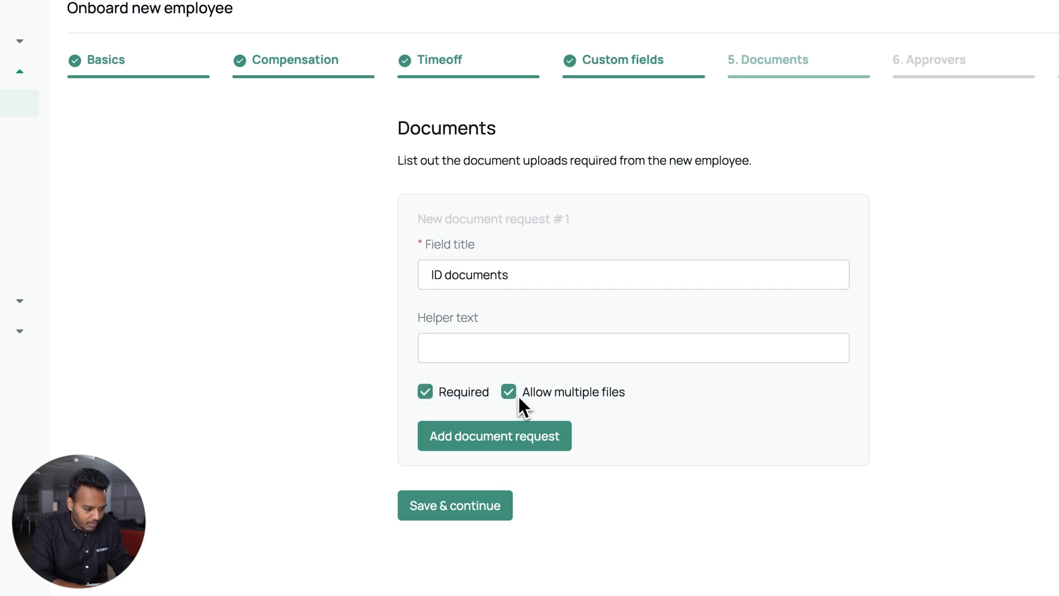
{"action": "left_click", "coordinate": [496, 436]}
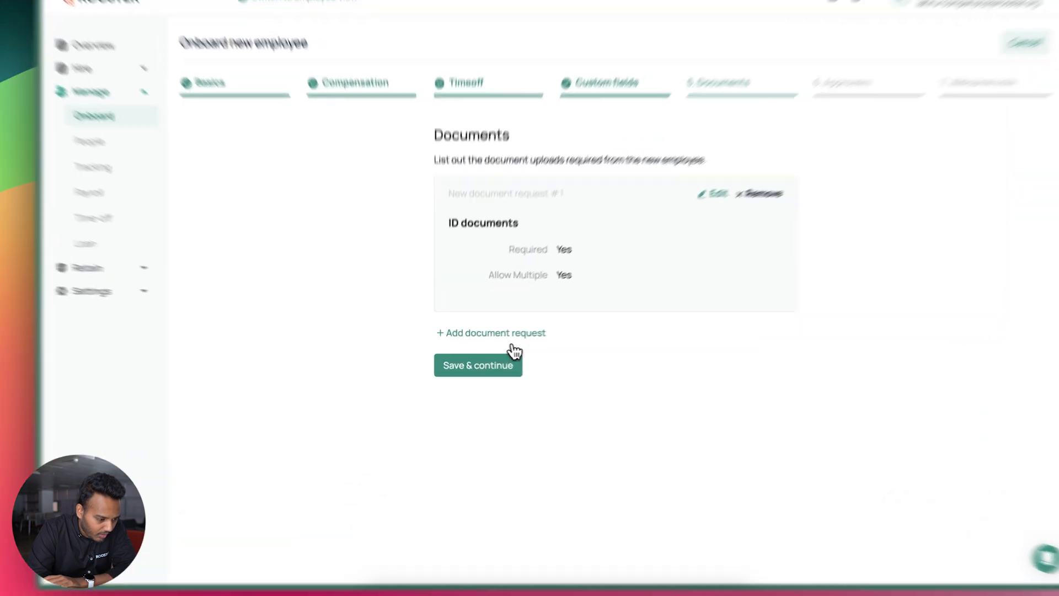
{"action": "left_click", "coordinate": [491, 363]}
{"action": "left_click", "coordinate": [551, 195]}
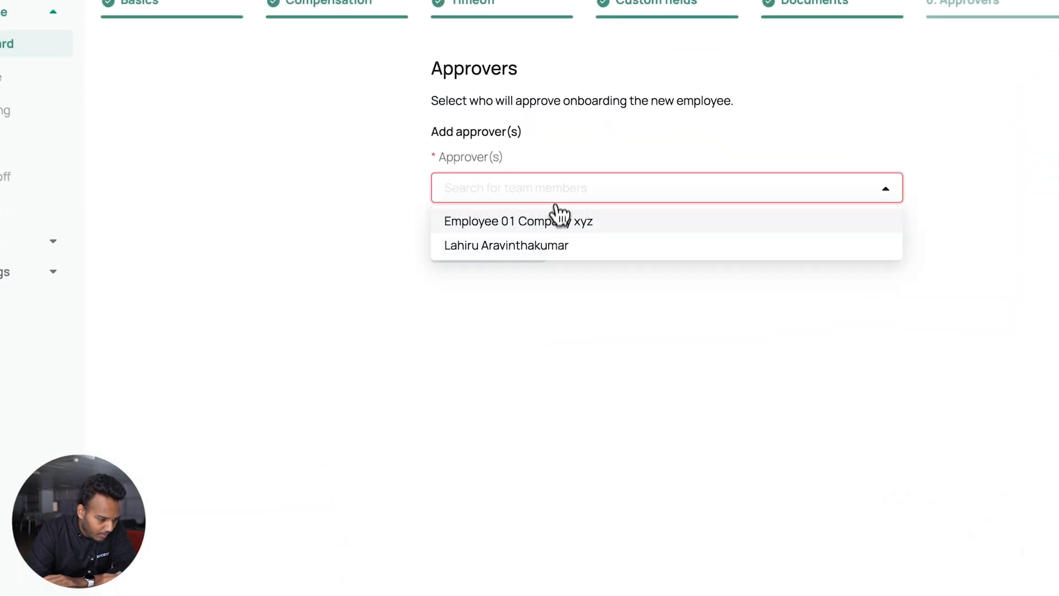
Choose the onboarding approver, write the welcome message and invite Employee 03
{"action": "left_click", "coordinate": [538, 246]}
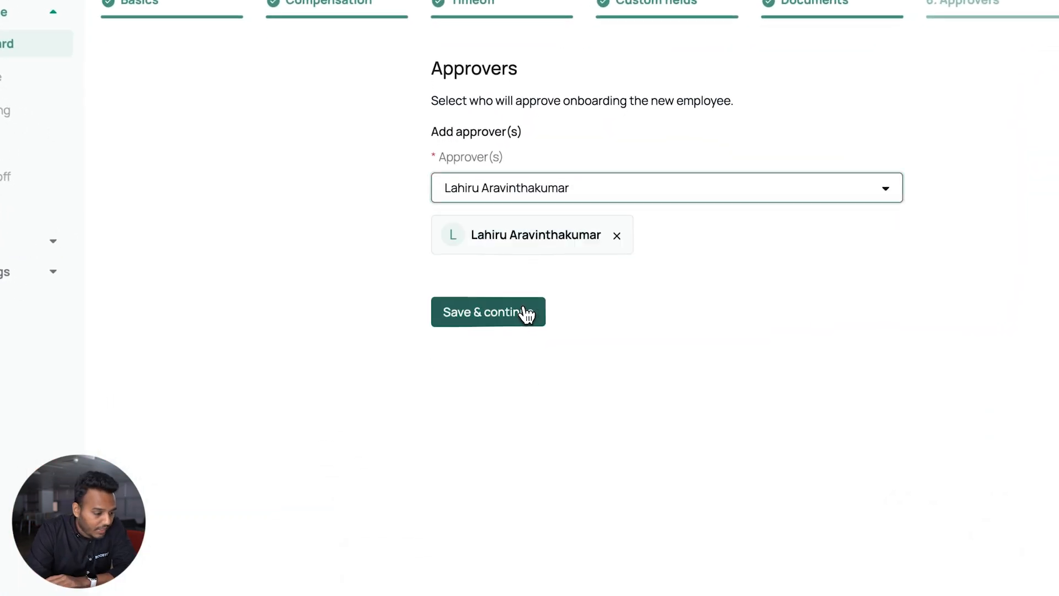
{"action": "left_click", "coordinate": [527, 313]}
{"action": "left_click", "coordinate": [501, 261]}
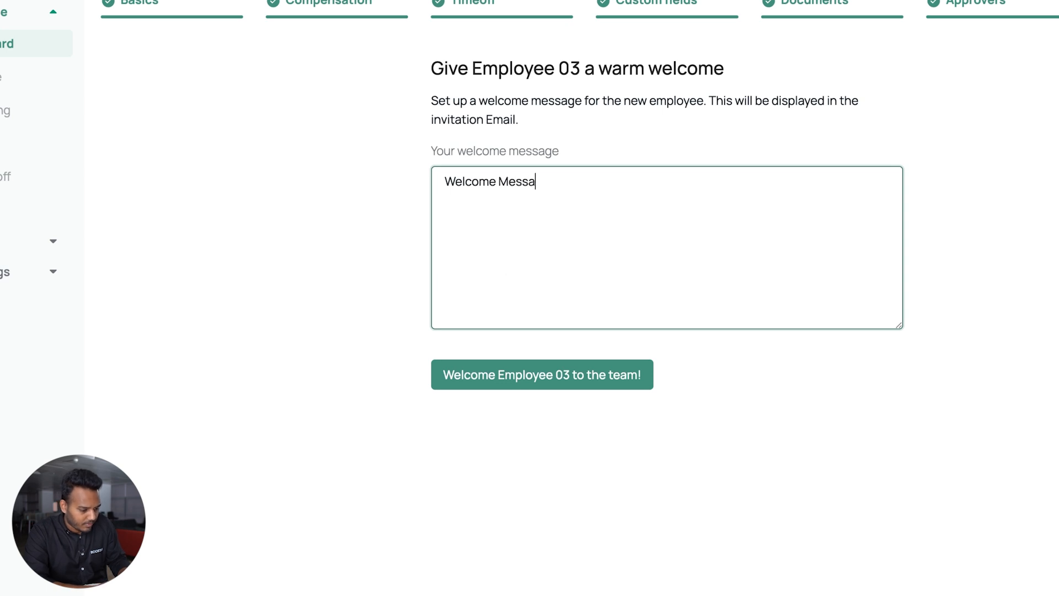
{"action": "left_click", "coordinate": [496, 375]}
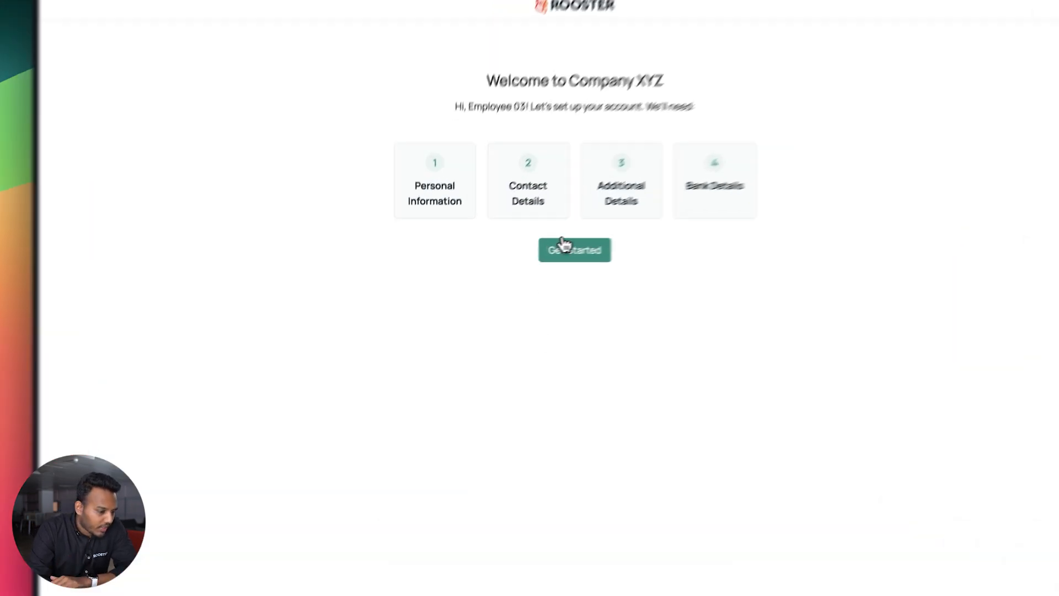
Start account setup, enter the bio 'This is my Bio' and set gender to Male
{"action": "left_click", "coordinate": [521, 260]}
{"action": "left_click", "coordinate": [452, 309]}
{"action": "type", "text": "T"}
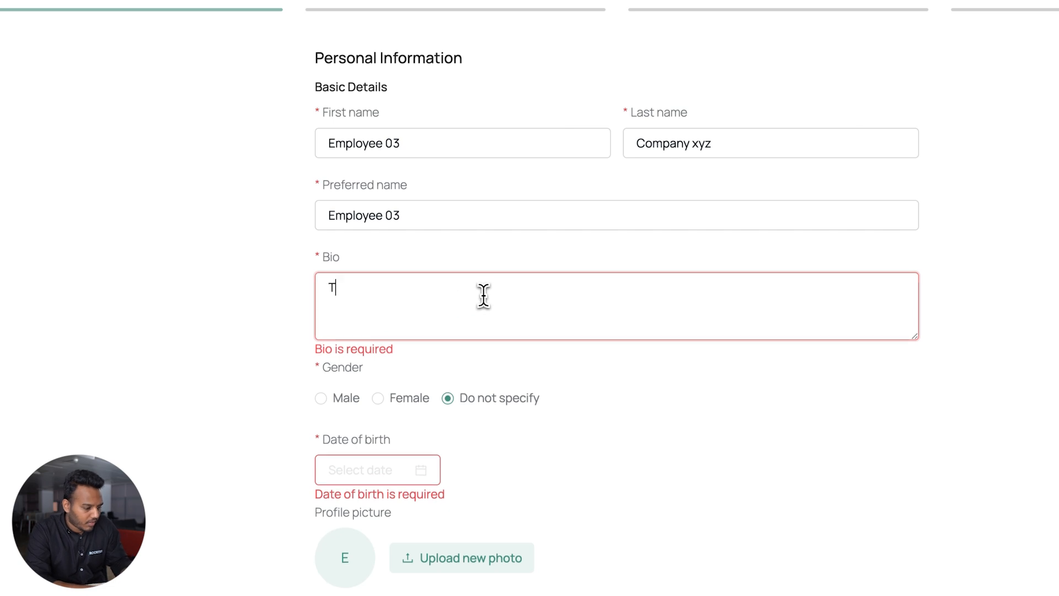
{"action": "type", "text": "his is my Bio"}
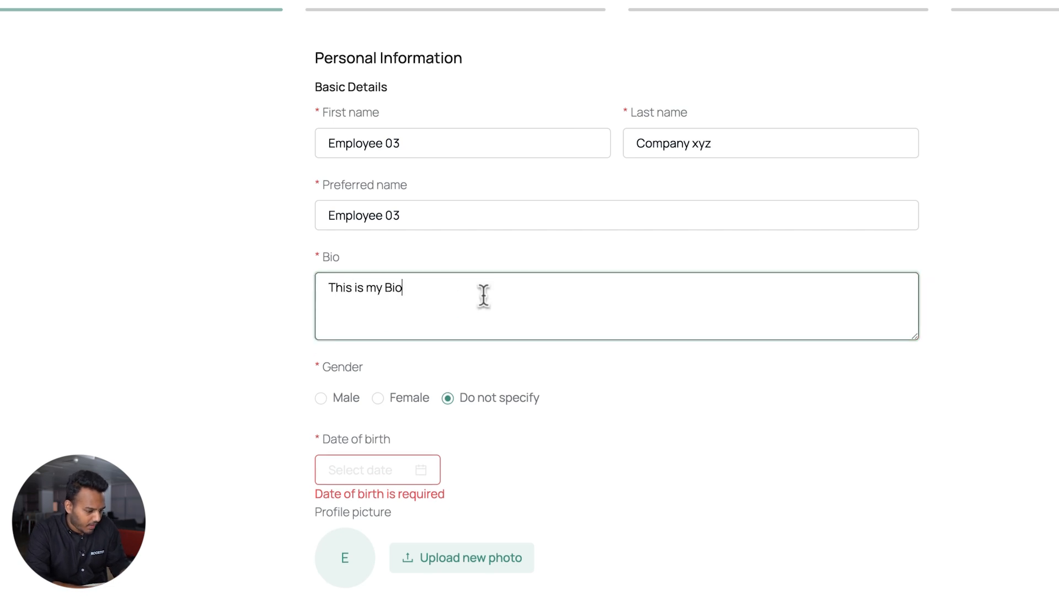
{"action": "left_click", "coordinate": [347, 399]}
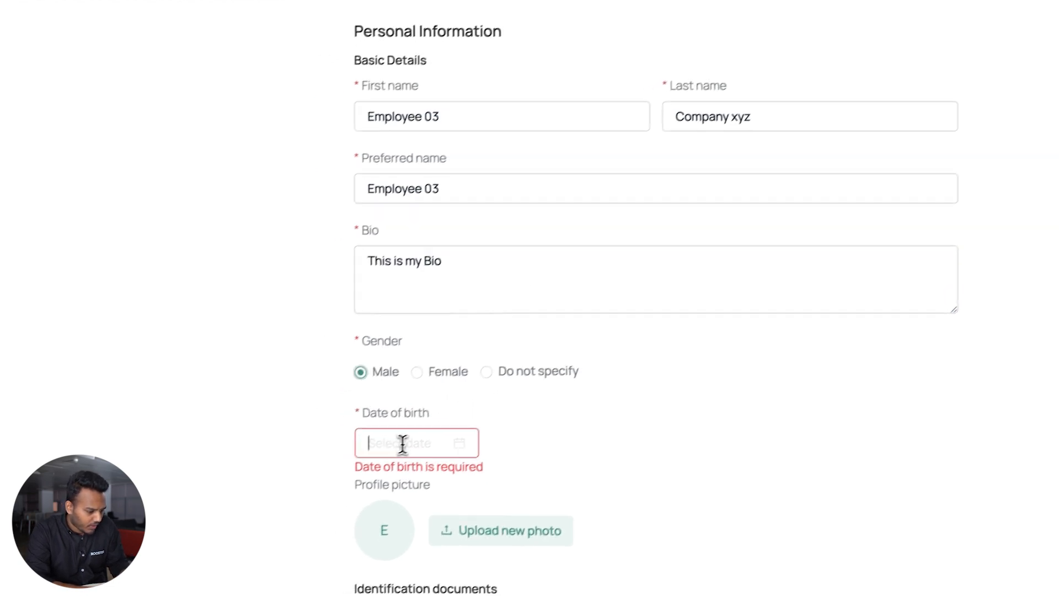
{"action": "left_click", "coordinate": [362, 468]}
{"action": "left_click", "coordinate": [498, 204]}
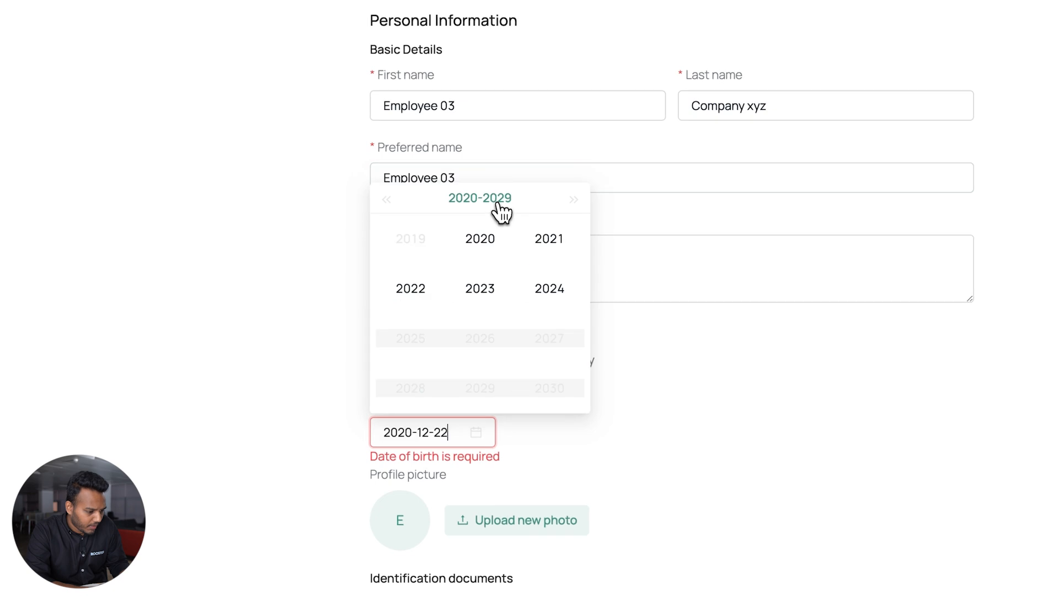
{"action": "left_click", "coordinate": [487, 283]}
{"action": "left_click", "coordinate": [485, 191]}
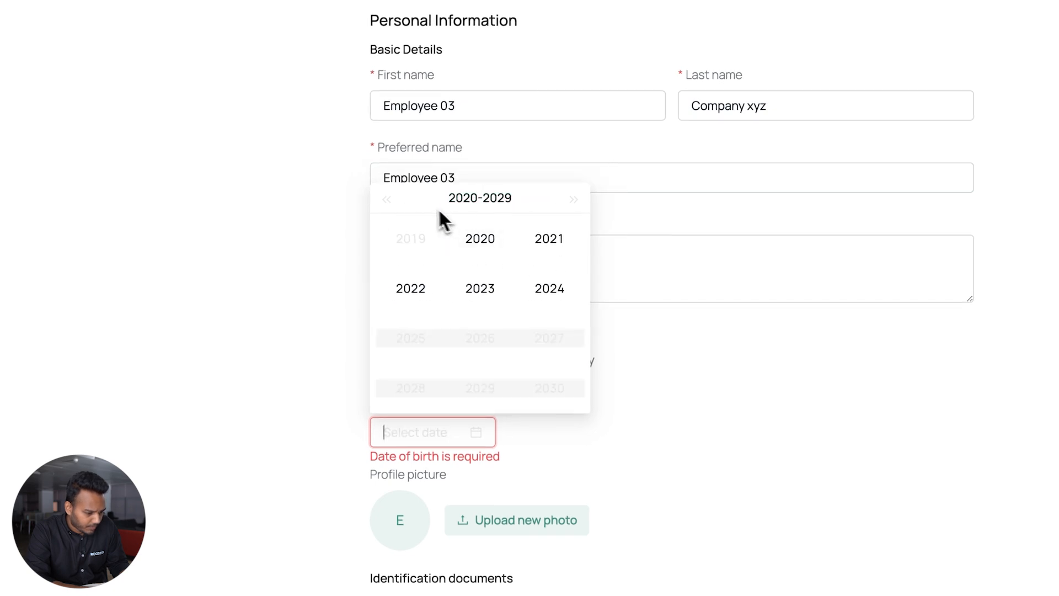
{"action": "left_click", "coordinate": [391, 200]}
{"action": "left_click", "coordinate": [392, 200]}
{"action": "left_click", "coordinate": [392, 200]}
{"action": "left_click", "coordinate": [393, 200]}
{"action": "left_click", "coordinate": [480, 243]}
{"action": "left_click", "coordinate": [480, 289]}
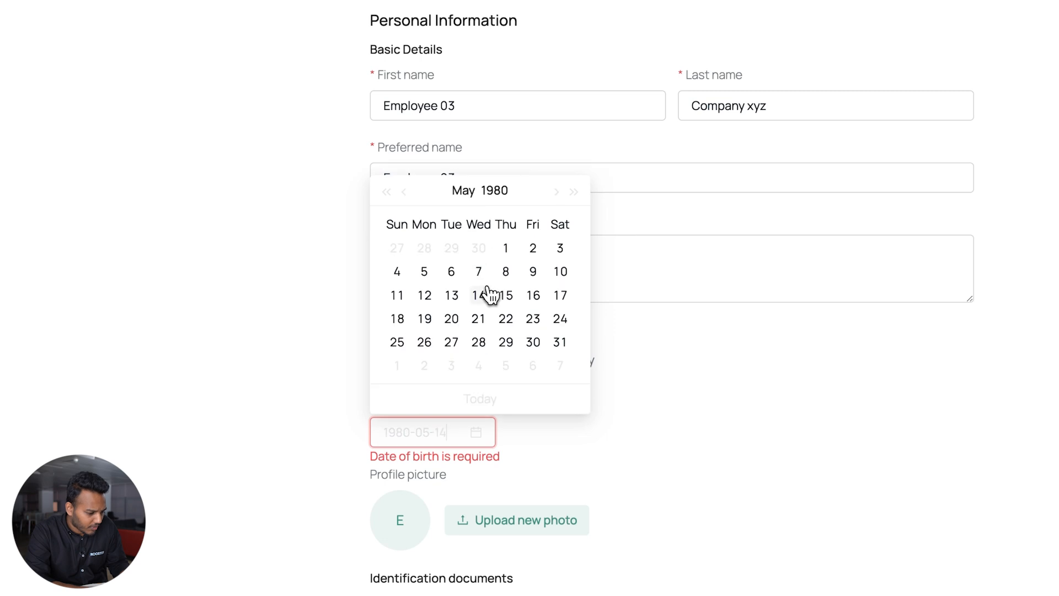
{"action": "left_click", "coordinate": [420, 293]}
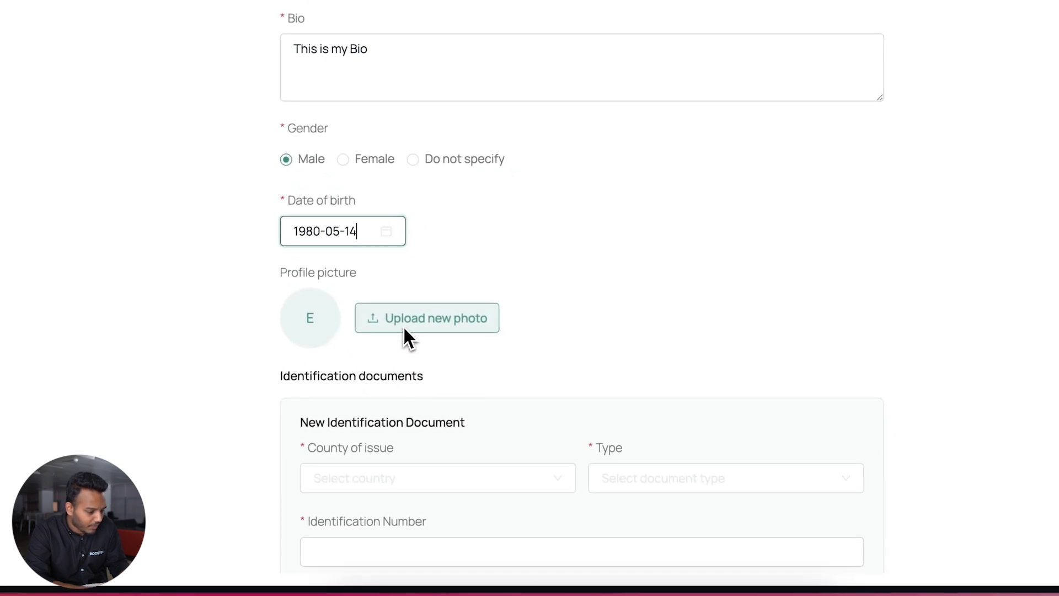
Add a Sri Lanka ID Card document and enter its ID number
{"action": "scroll", "coordinate": [395, 348], "scroll_direction": "down", "scroll_amount": 3}
{"action": "scroll", "coordinate": [392, 342], "scroll_direction": "down", "scroll_amount": 1}
{"action": "left_click", "coordinate": [376, 253]}
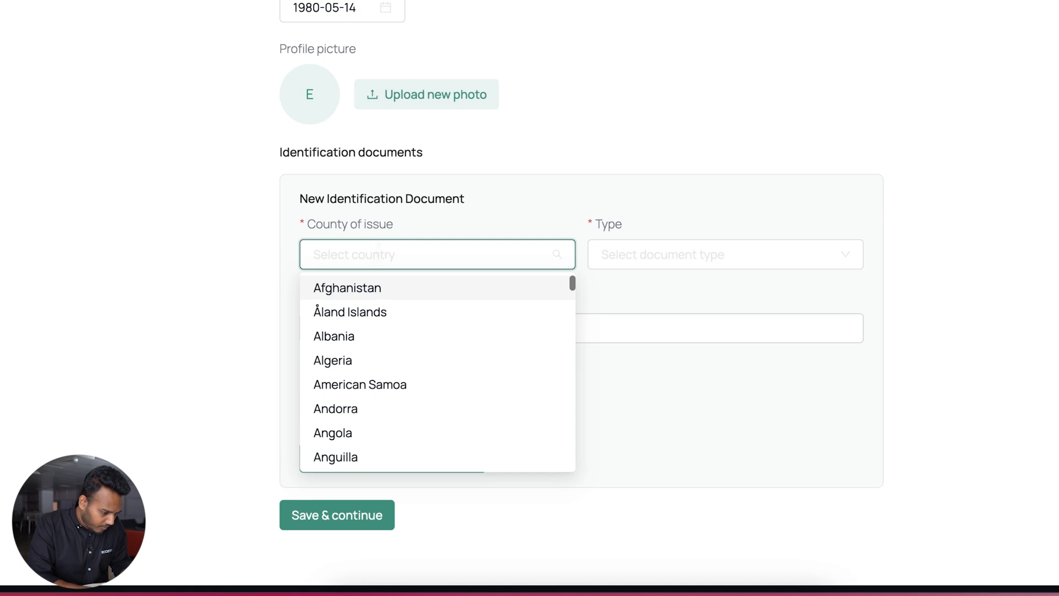
{"action": "type", "text": "sri"}
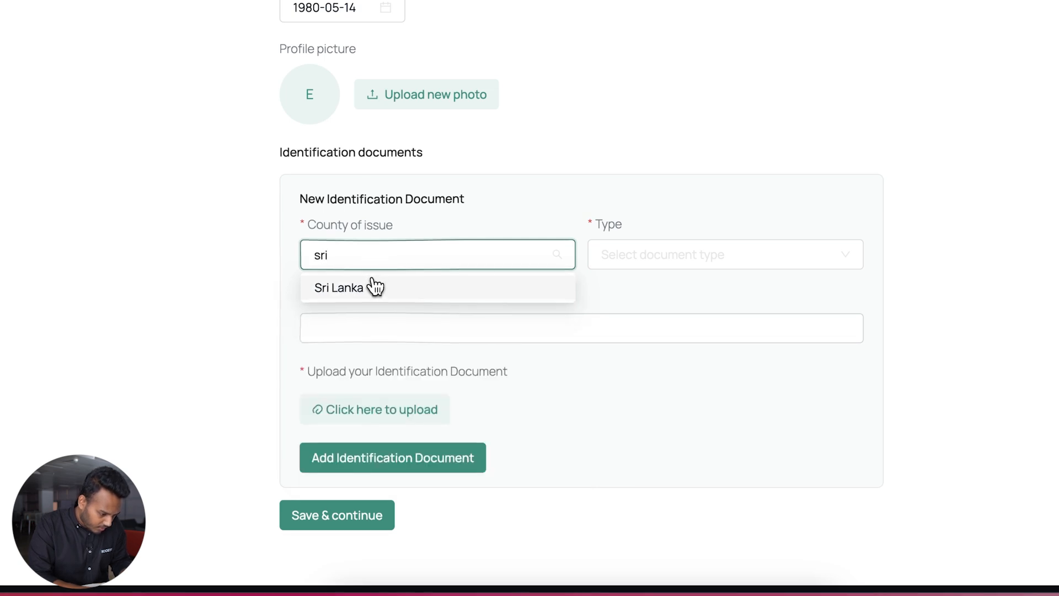
{"action": "left_click", "coordinate": [371, 286]}
{"action": "left_click", "coordinate": [625, 259]}
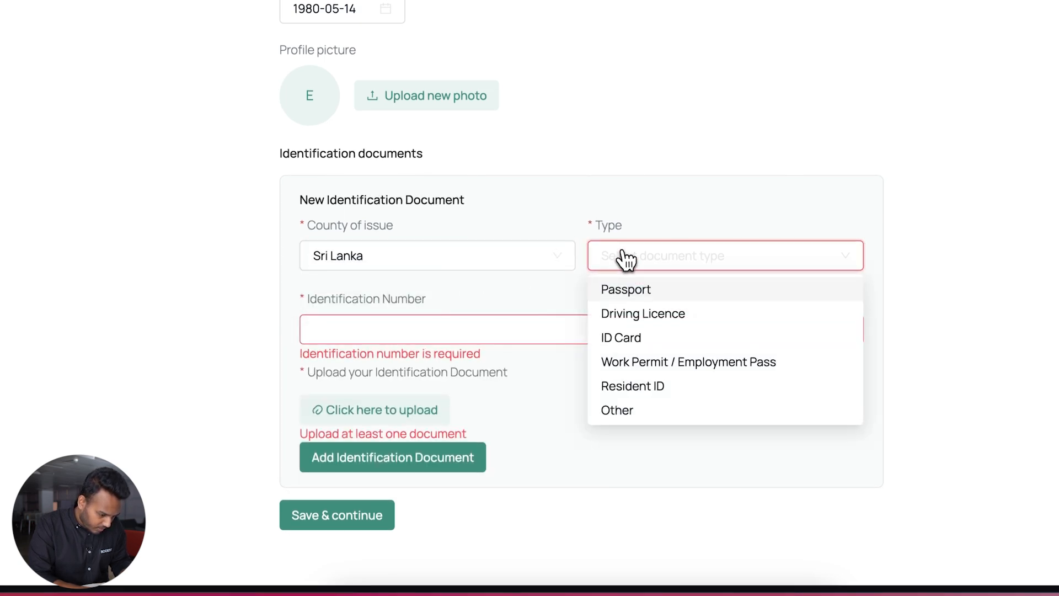
{"action": "left_click", "coordinate": [629, 337]}
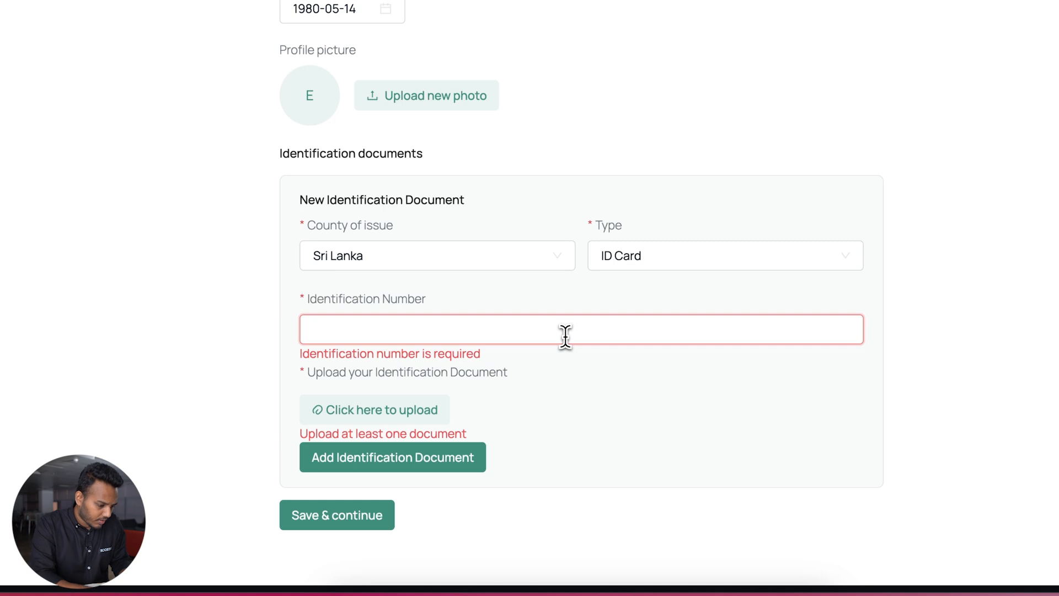
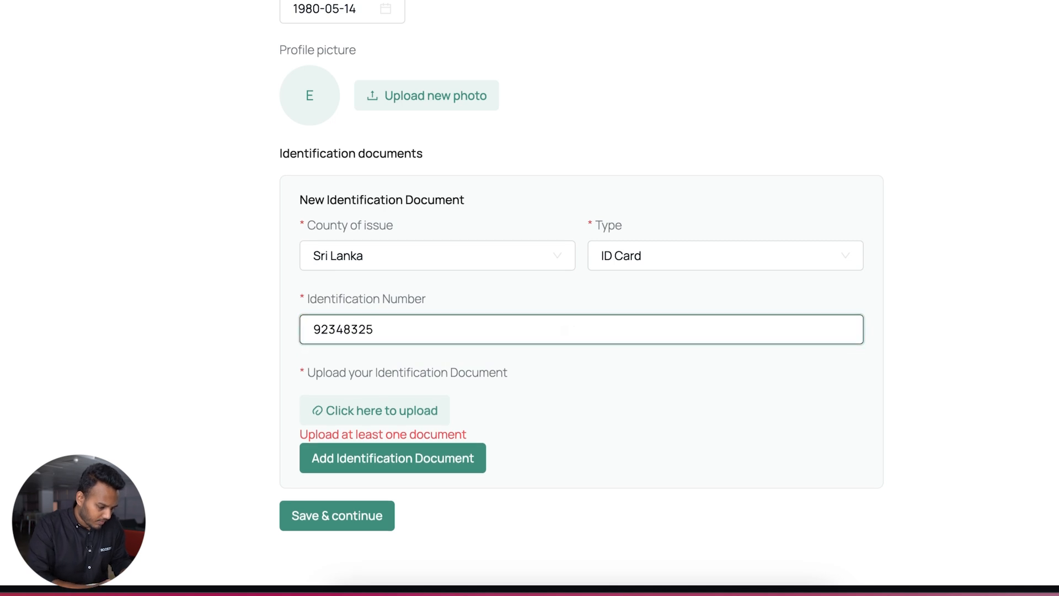
Attach TEST CV - Rooster.pdf to the ID Card, add it and save personal info
{"action": "left_click", "coordinate": [427, 415]}
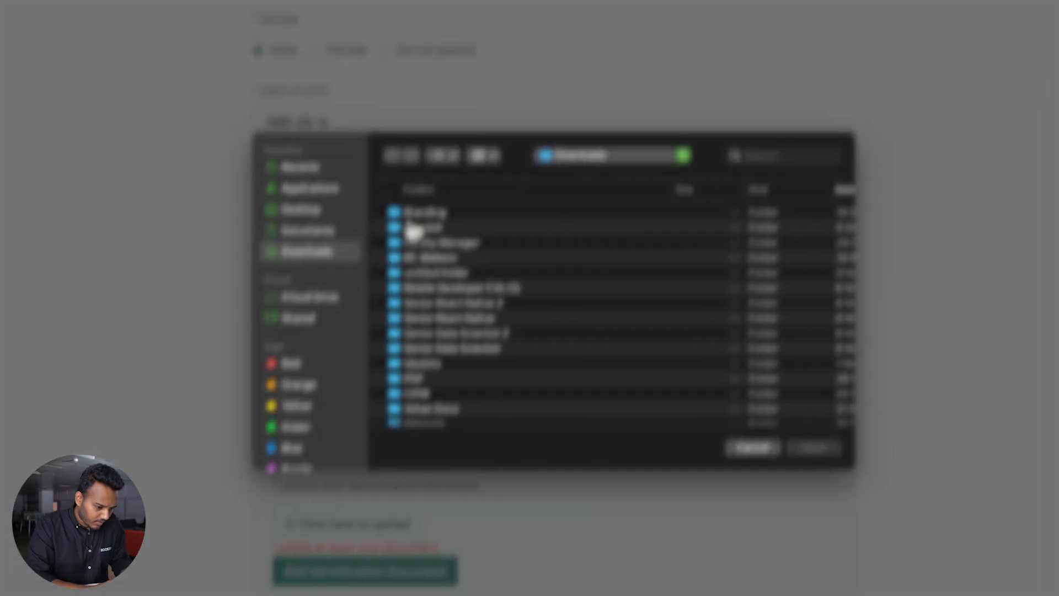
{"action": "left_click", "coordinate": [835, 30]}
{"action": "type", "text": "test cv"}
{"action": "key", "text": "Return"}
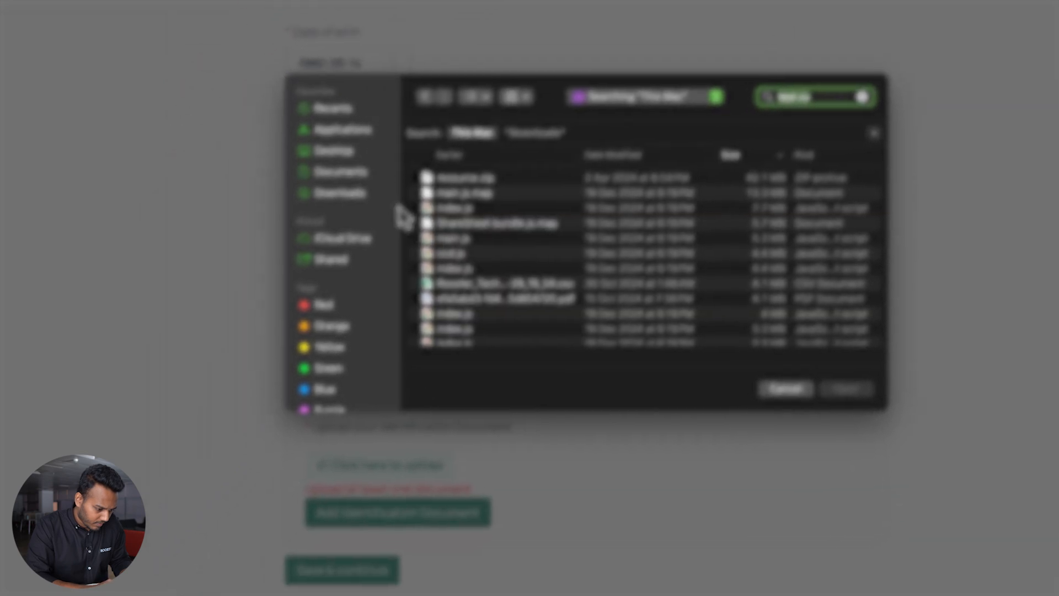
{"action": "scroll", "coordinate": [486, 292], "scroll_direction": "down", "scroll_amount": 10}
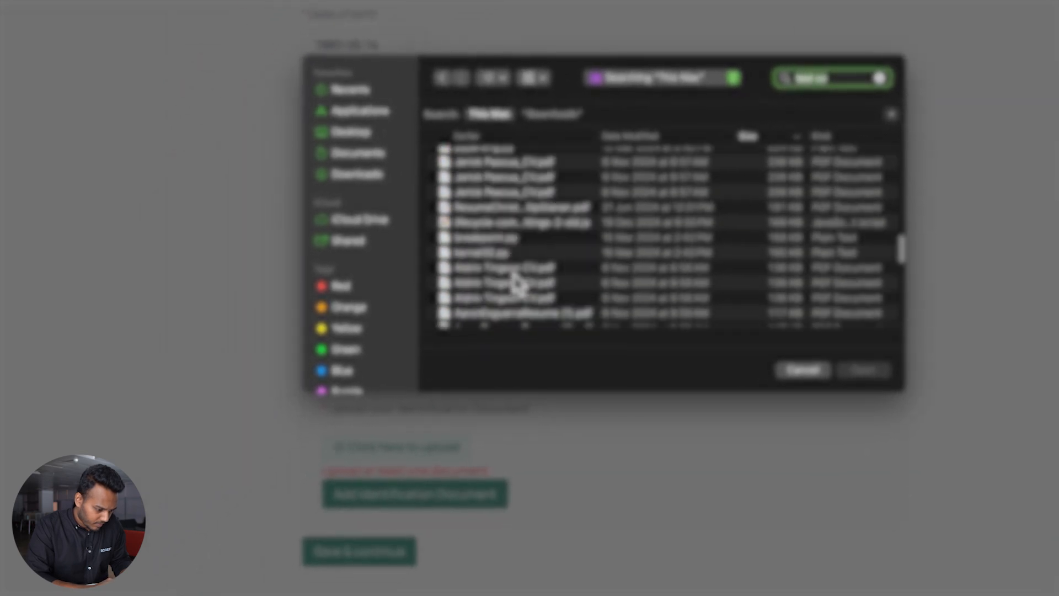
{"action": "double_click", "coordinate": [519, 297]}
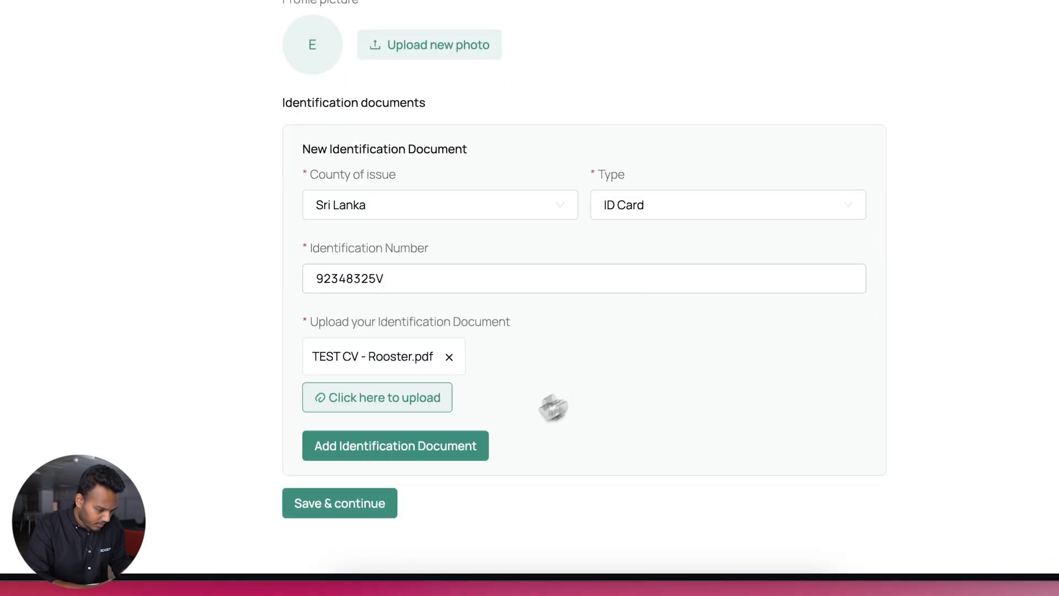
{"action": "left_click", "coordinate": [430, 495]}
{"action": "scroll", "coordinate": [433, 447], "scroll_direction": "down", "scroll_amount": 2}
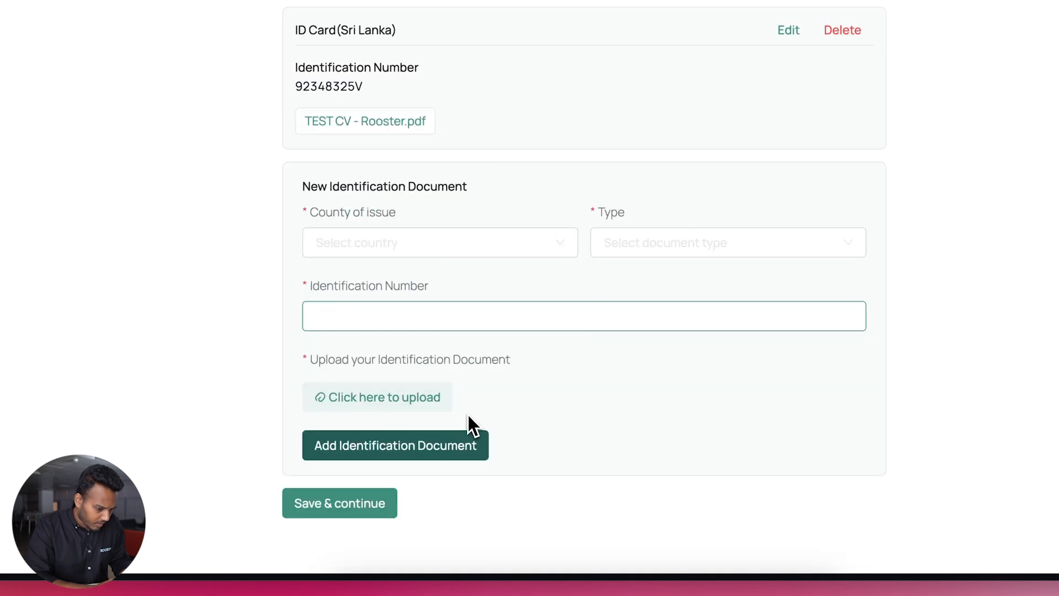
{"action": "left_click", "coordinate": [353, 503]}
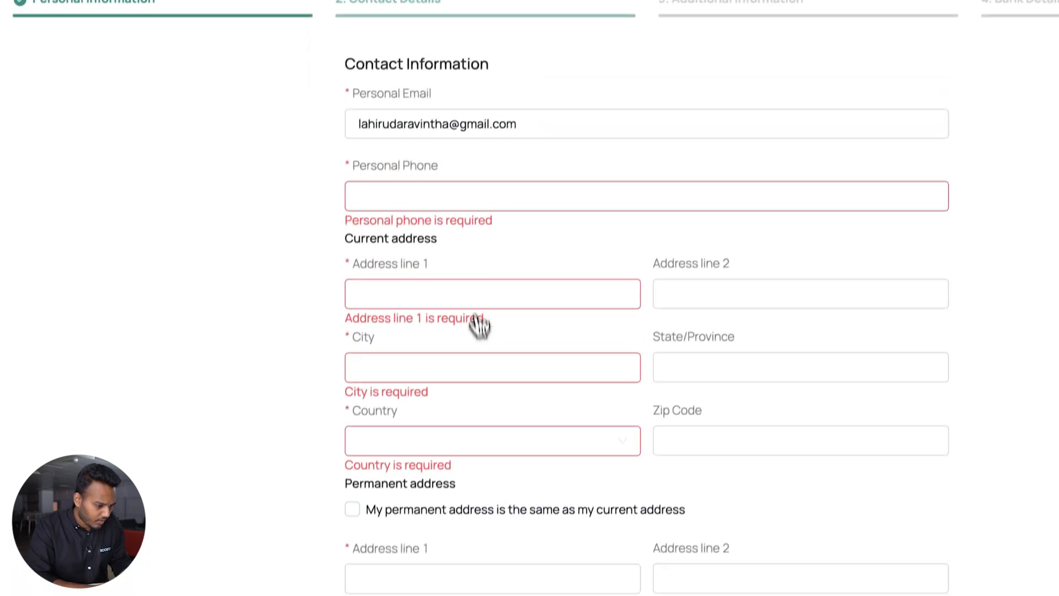
Enter the personal phone number and the first address line
{"action": "left_click", "coordinate": [464, 201]}
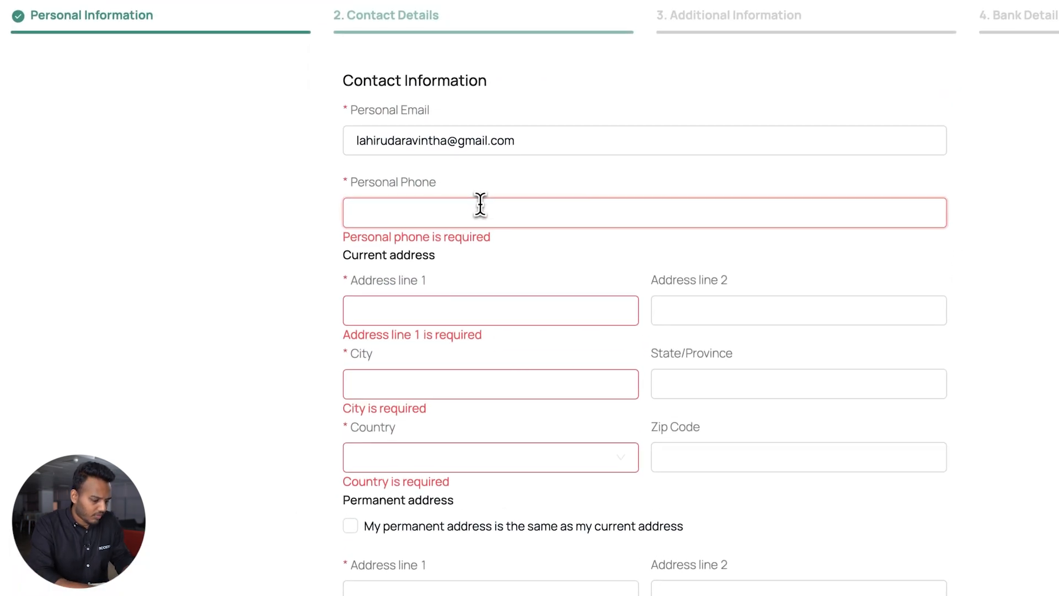
{"action": "left_click", "coordinate": [440, 296]}
{"action": "type", "text": "eie"}
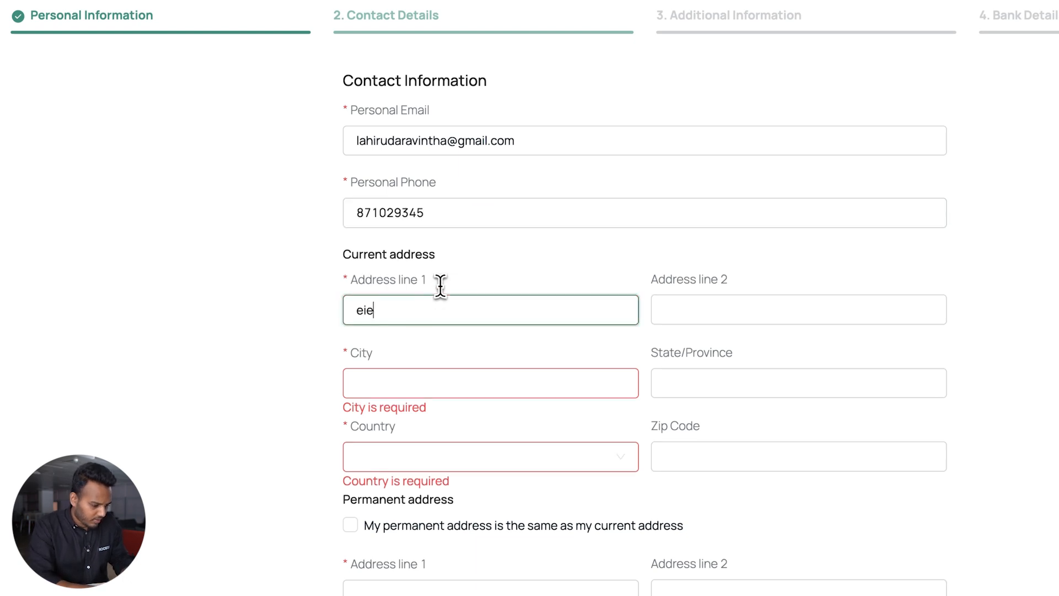
{"action": "type", "text": "3735 no 2 house"}
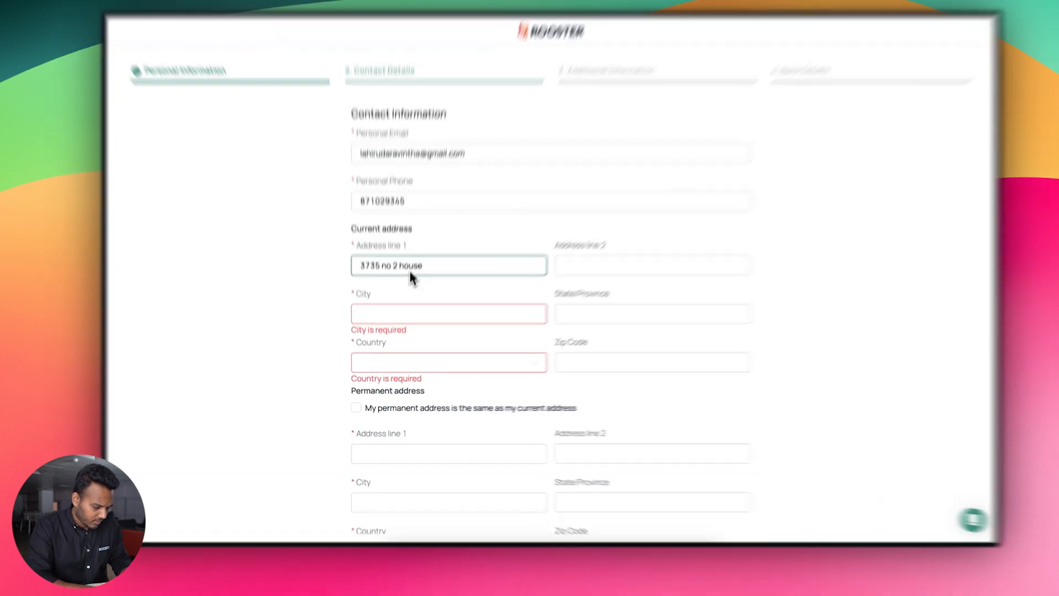
Set city Colombo and country Sri Lanka, mark permanent address as same, and save
{"action": "left_click", "coordinate": [397, 328]}
{"action": "type", "text": "colombo"}
{"action": "left_click", "coordinate": [446, 329]}
{"action": "type", "text": "sri"}
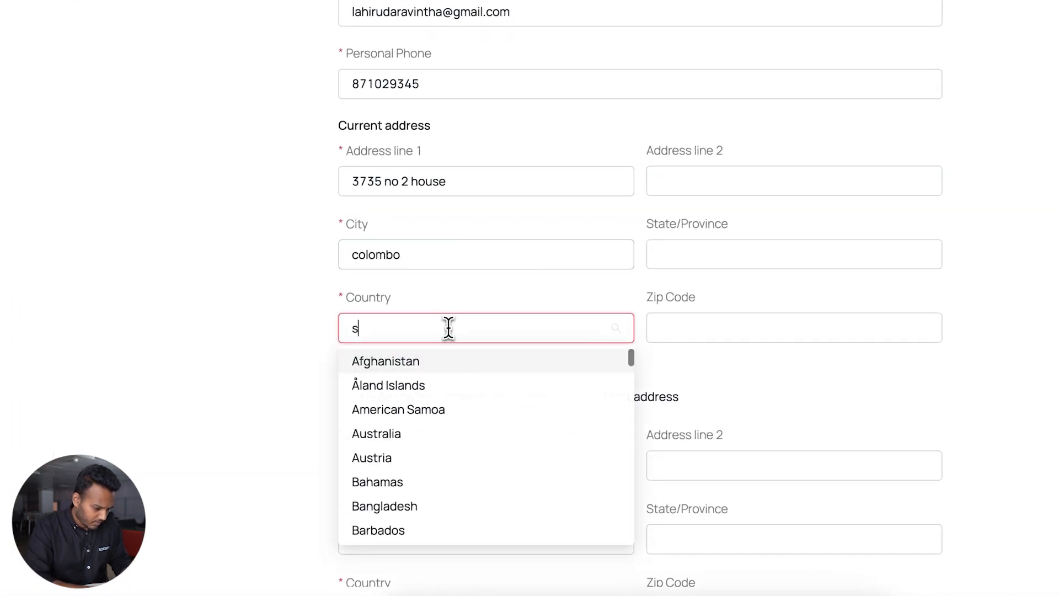
{"action": "left_click", "coordinate": [439, 362]}
{"action": "scroll", "coordinate": [527, 353], "scroll_direction": "down", "scroll_amount": 1}
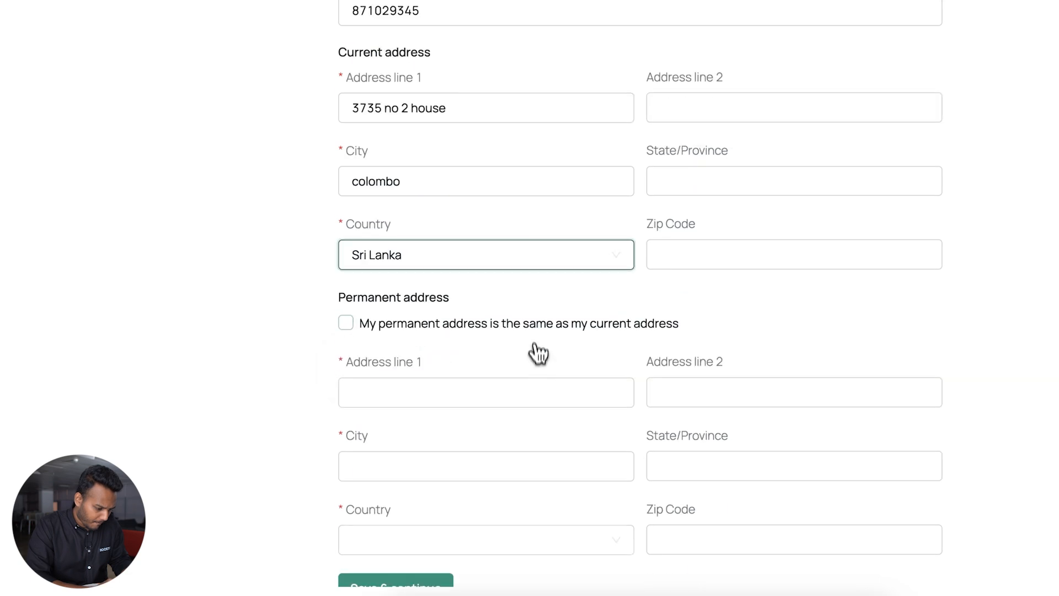
{"action": "left_click", "coordinate": [532, 322]}
{"action": "left_click", "coordinate": [431, 440]}
{"action": "scroll", "coordinate": [473, 236], "scroll_direction": "up", "scroll_amount": 3}
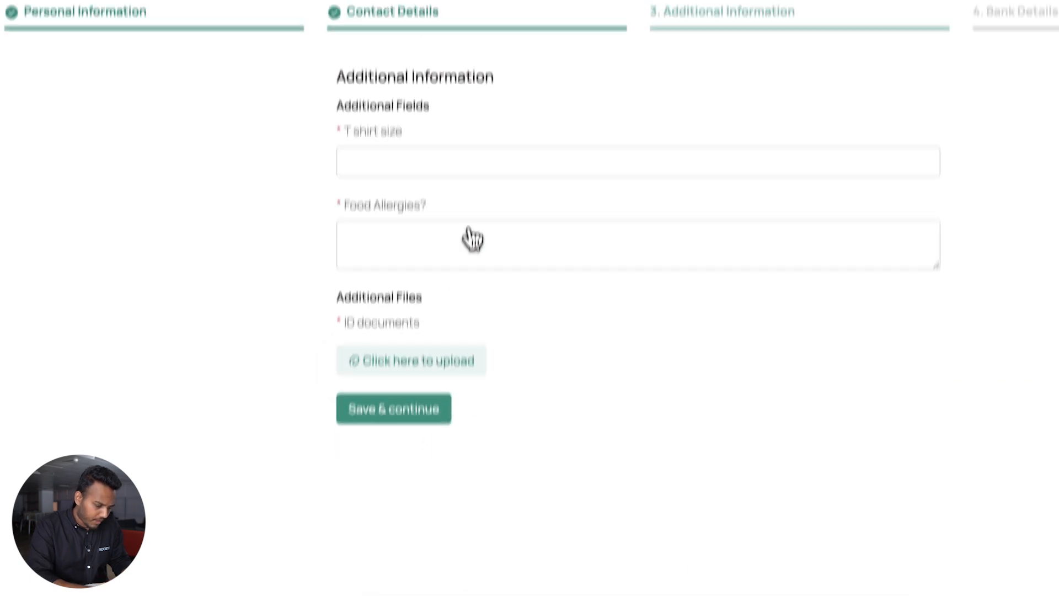
Set T shirt size to Large and answer No to Food Allergies
{"action": "left_click", "coordinate": [475, 219]}
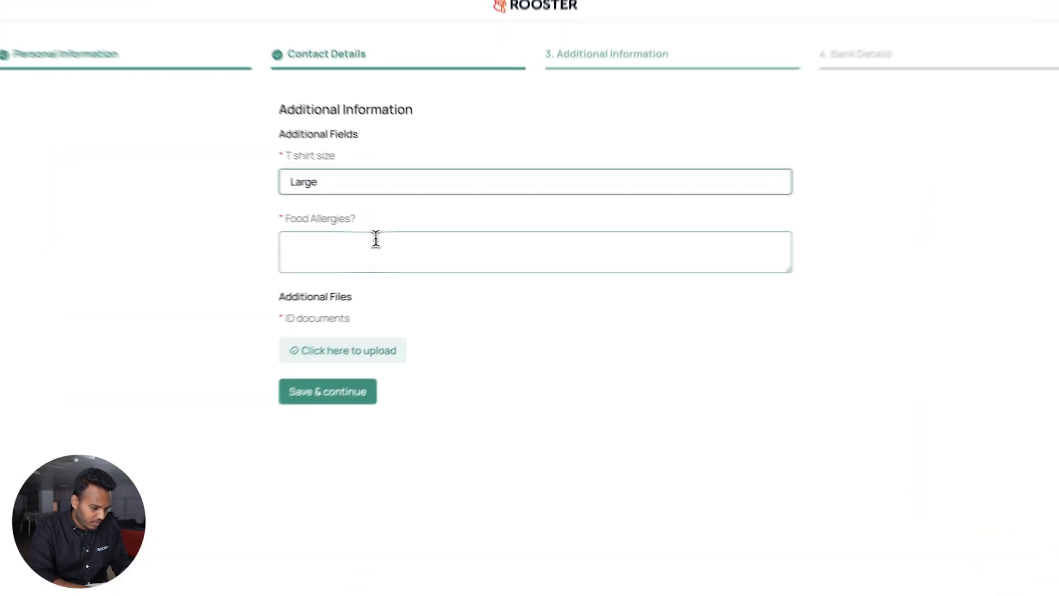
{"action": "left_click", "coordinate": [415, 251]}
{"action": "type", "text": "No"}
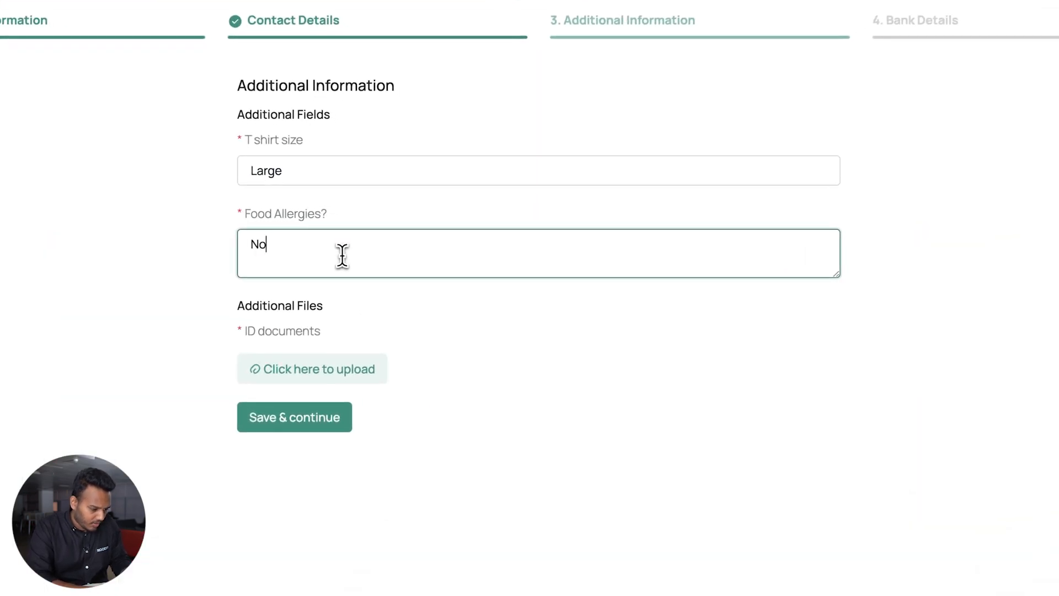
Upload TEST CV - Rooster.pdf as the ID document and save Additional Information
{"action": "left_click", "coordinate": [360, 381]}
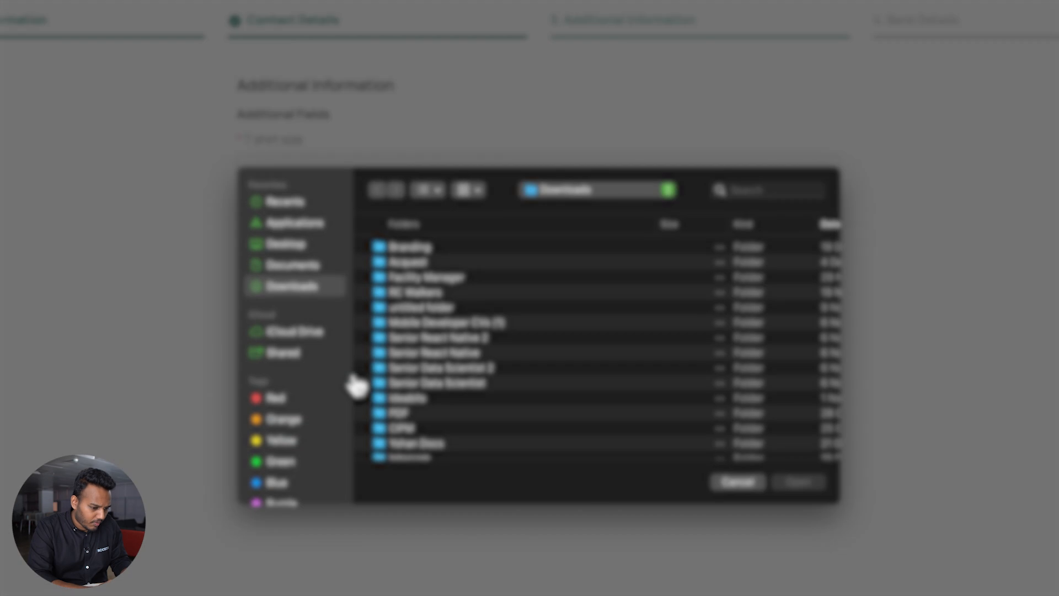
{"action": "scroll", "coordinate": [437, 367], "scroll_direction": "down", "scroll_amount": 5}
{"action": "left_click", "coordinate": [756, 182]}
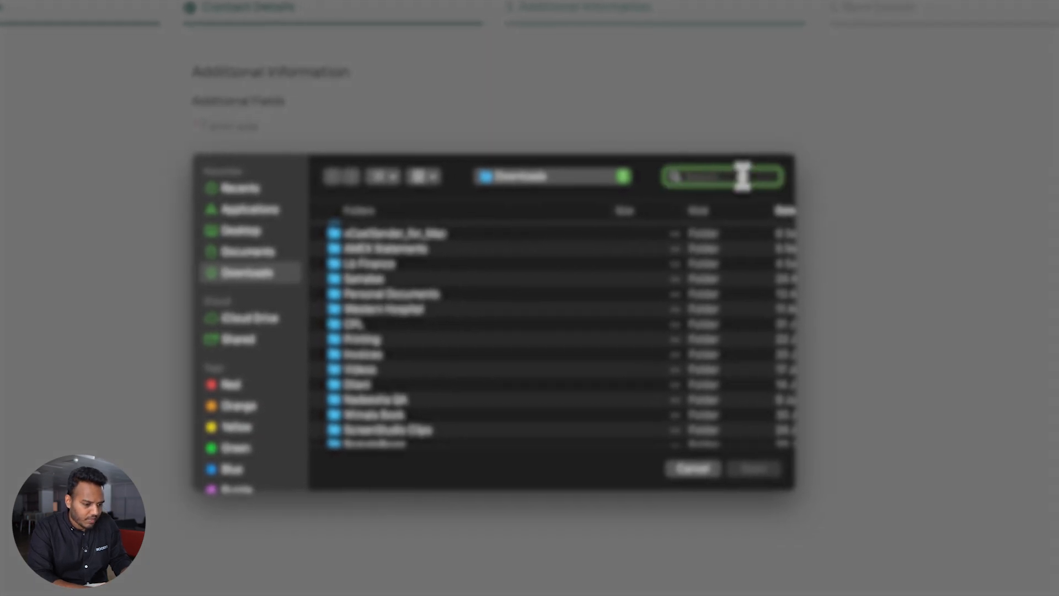
{"action": "type", "text": "test cv"}
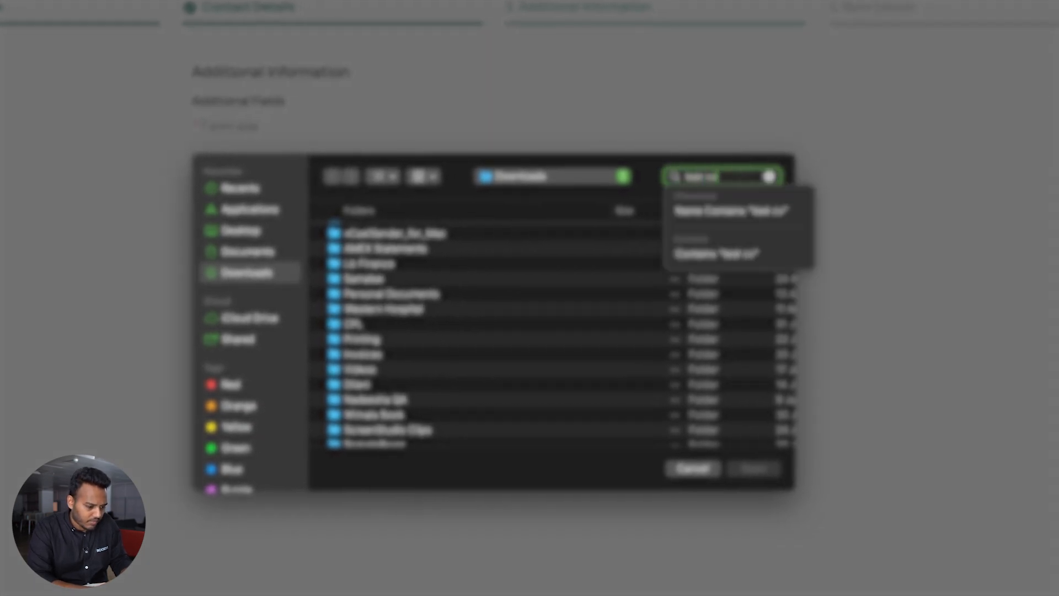
{"action": "key", "text": "Return"}
{"action": "scroll", "coordinate": [624, 355], "scroll_direction": "down", "scroll_amount": 10}
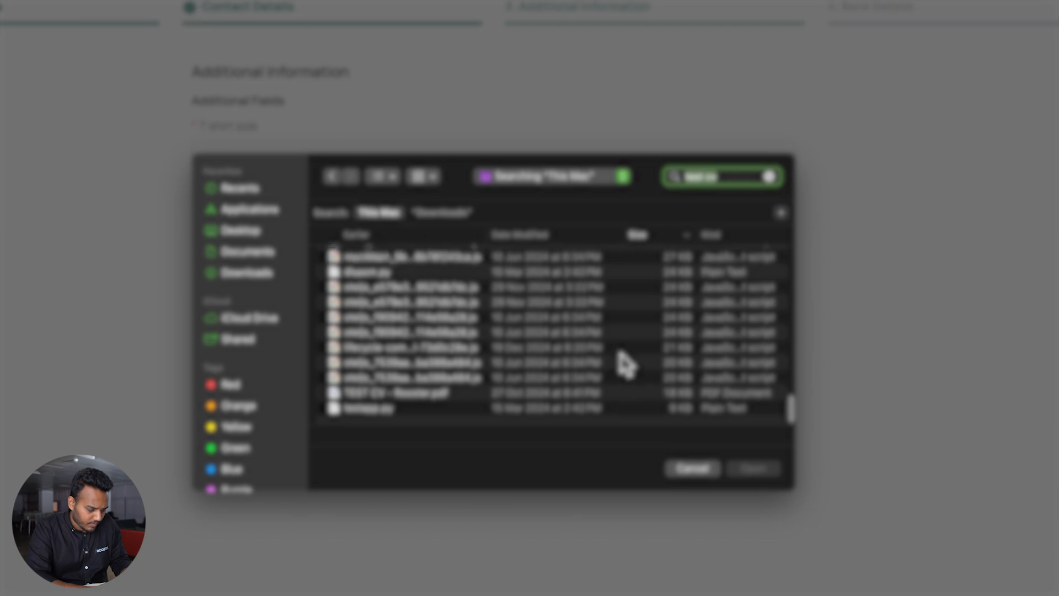
{"action": "double_click", "coordinate": [524, 394]}
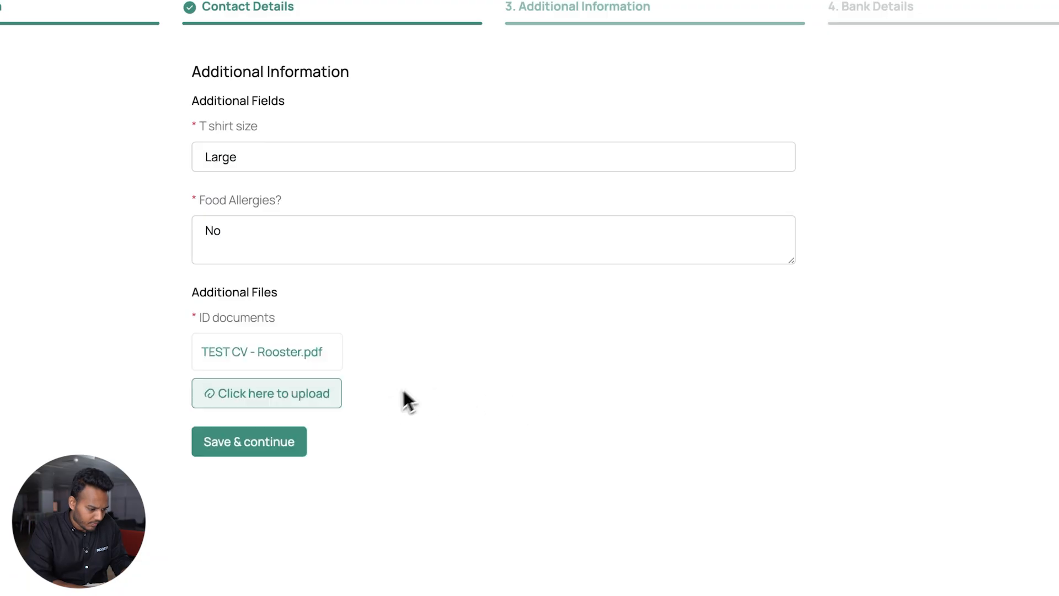
{"action": "left_click", "coordinate": [265, 441]}
{"action": "left_click", "coordinate": [394, 147]}
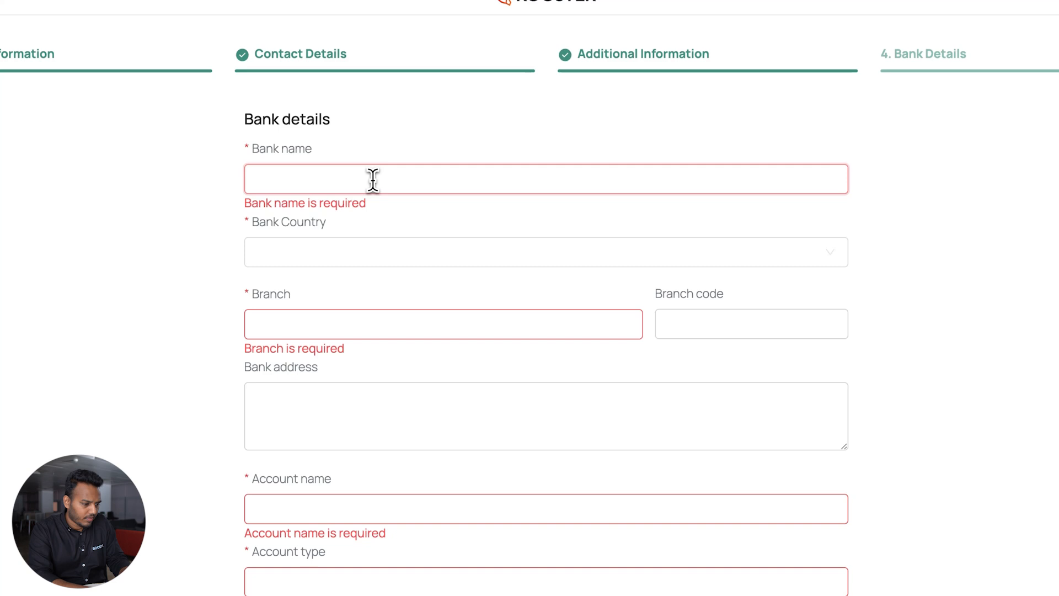
Enter the bank name, choose Sri Lanka as bank country, and fill in branch colombo with code c002
{"action": "type", "text": "bank nam"}
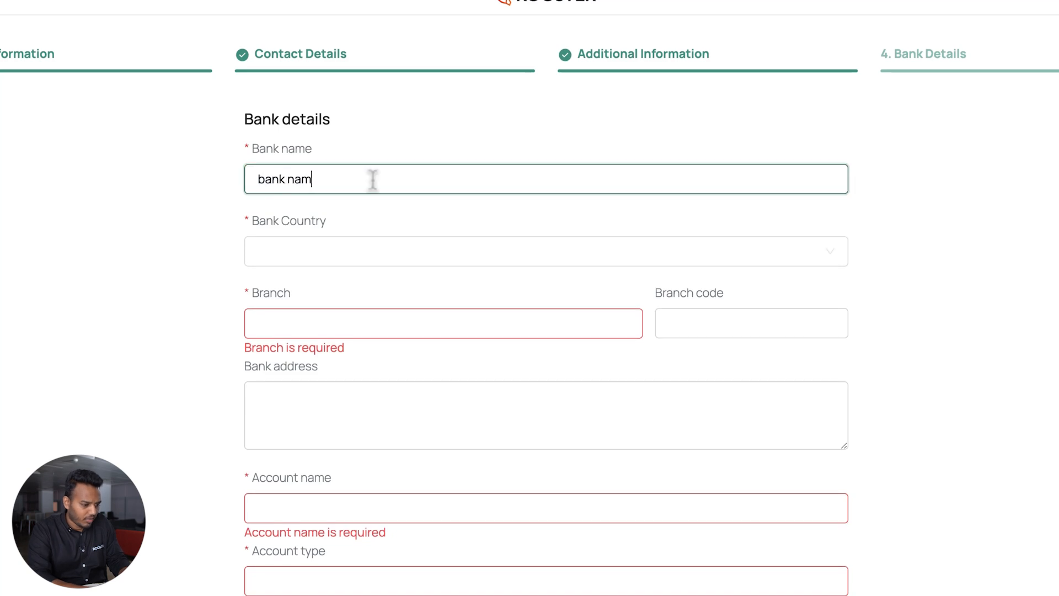
{"action": "left_click", "coordinate": [346, 251]}
{"action": "type", "text": "sri"}
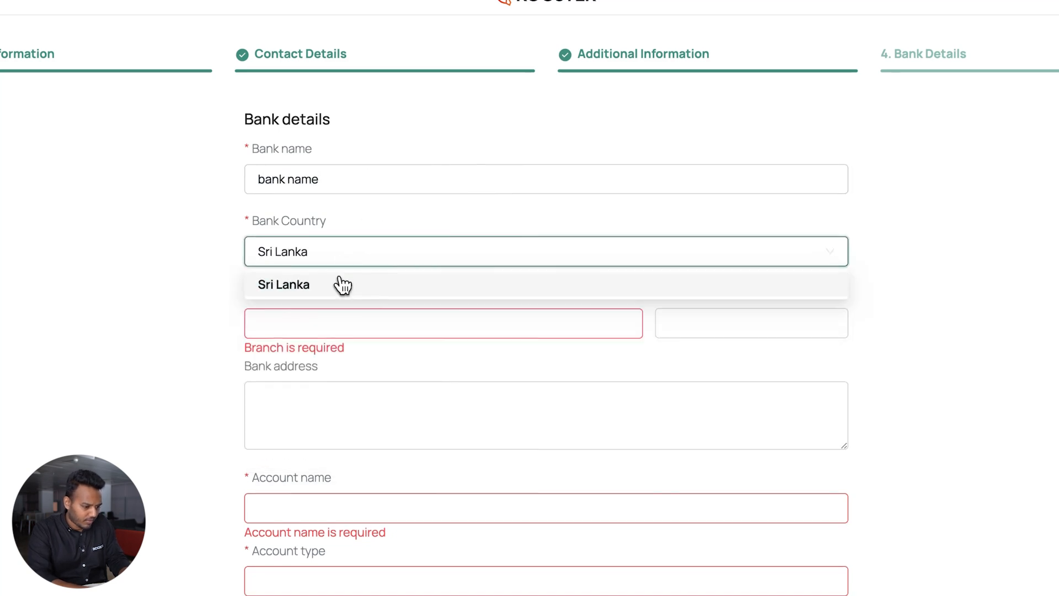
{"action": "left_click", "coordinate": [338, 283]}
{"action": "left_click", "coordinate": [324, 331]}
{"action": "type", "text": "colomb"}
{"action": "left_click", "coordinate": [715, 298]}
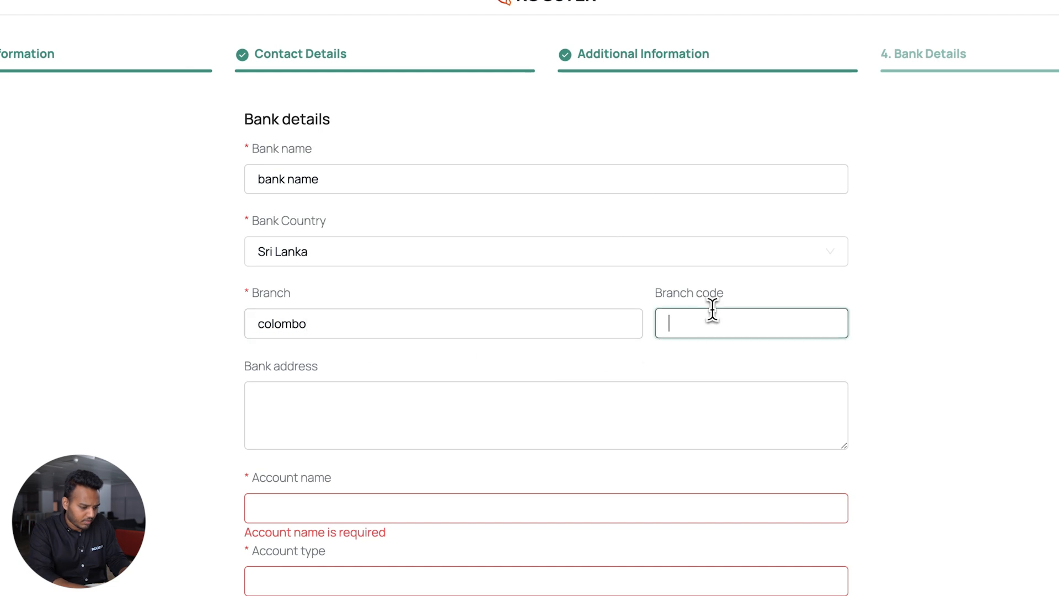
{"action": "scroll", "coordinate": [706, 347], "scroll_direction": "down", "scroll_amount": 1}
{"action": "left_click", "coordinate": [684, 369]}
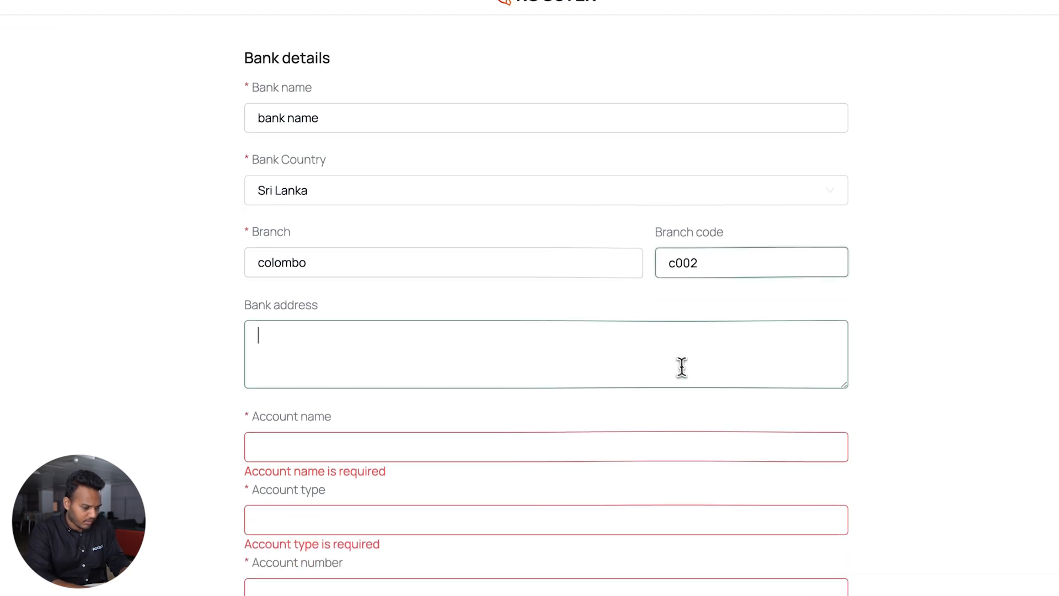
Enter the account holder's name, savings account type and account number, then submit the onboarding
{"action": "left_click", "coordinate": [582, 451]}
{"action": "type", "text": "Lahiru employee 3"}
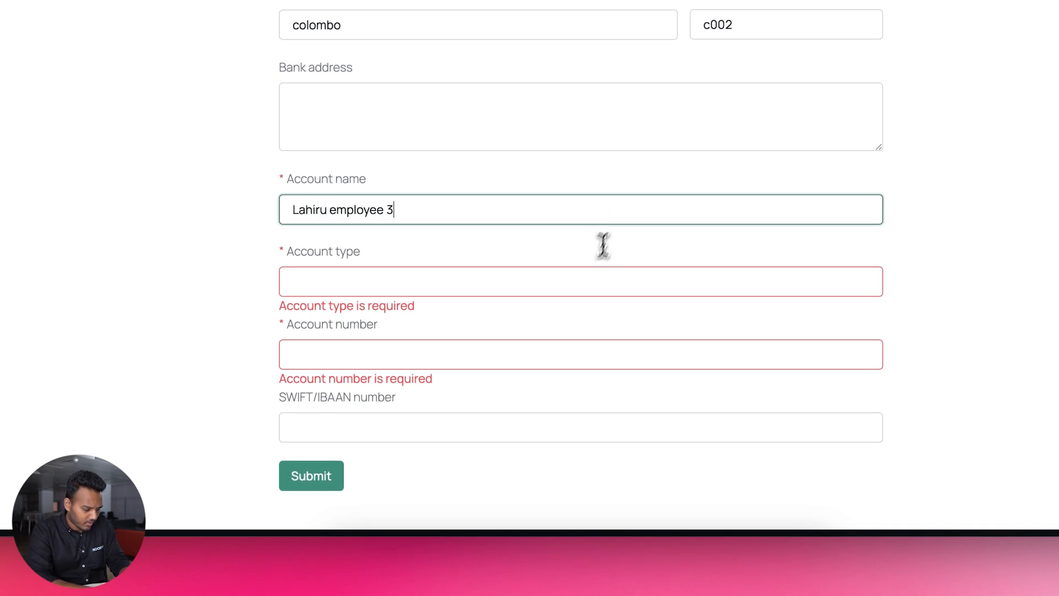
{"action": "left_click", "coordinate": [568, 283]}
{"action": "type", "text": "sr"}
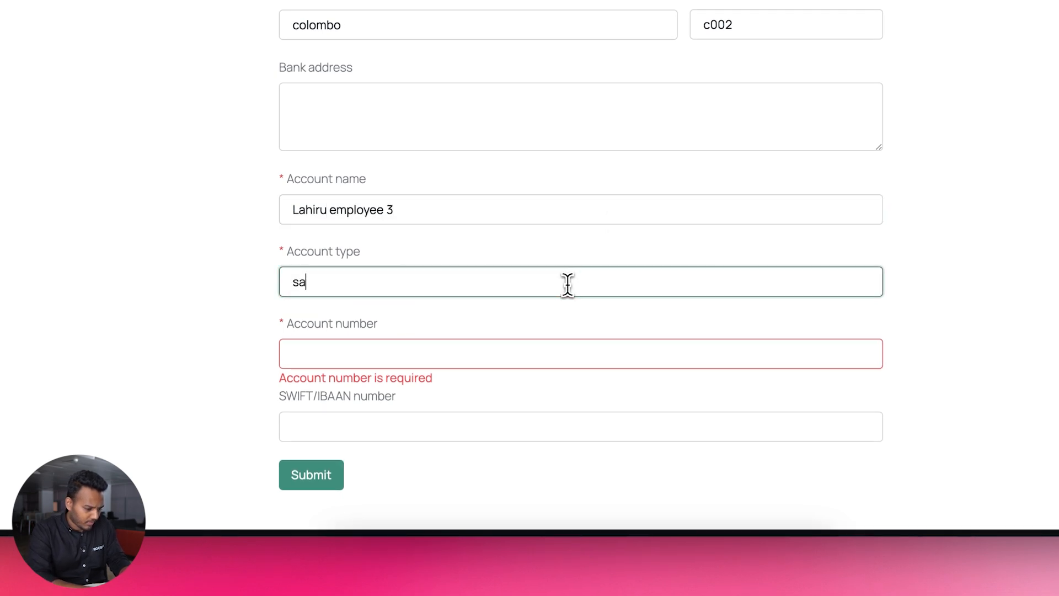
{"action": "left_click", "coordinate": [527, 351]}
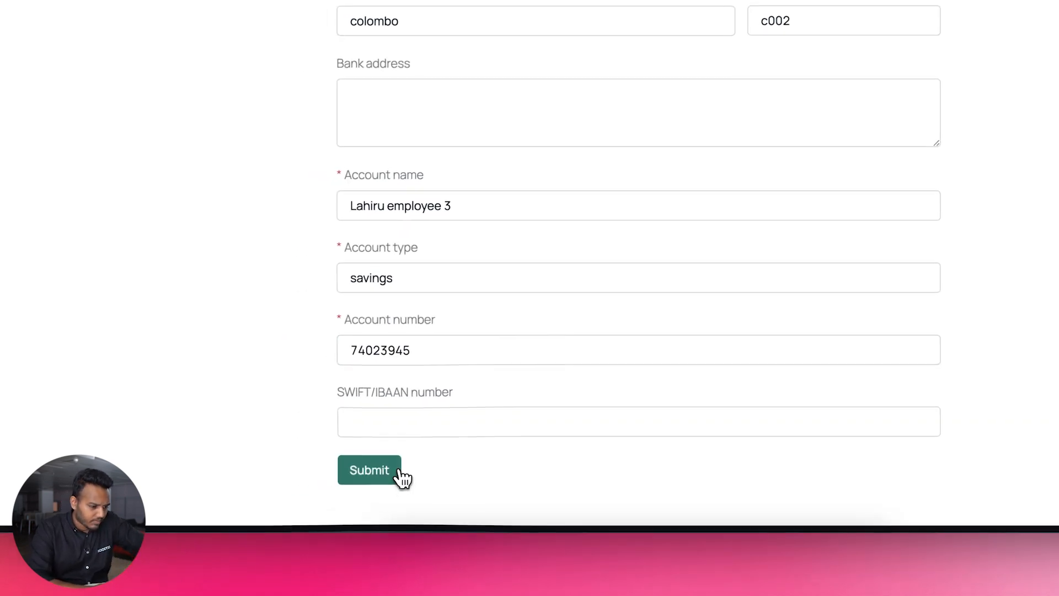
{"action": "left_click", "coordinate": [334, 477]}
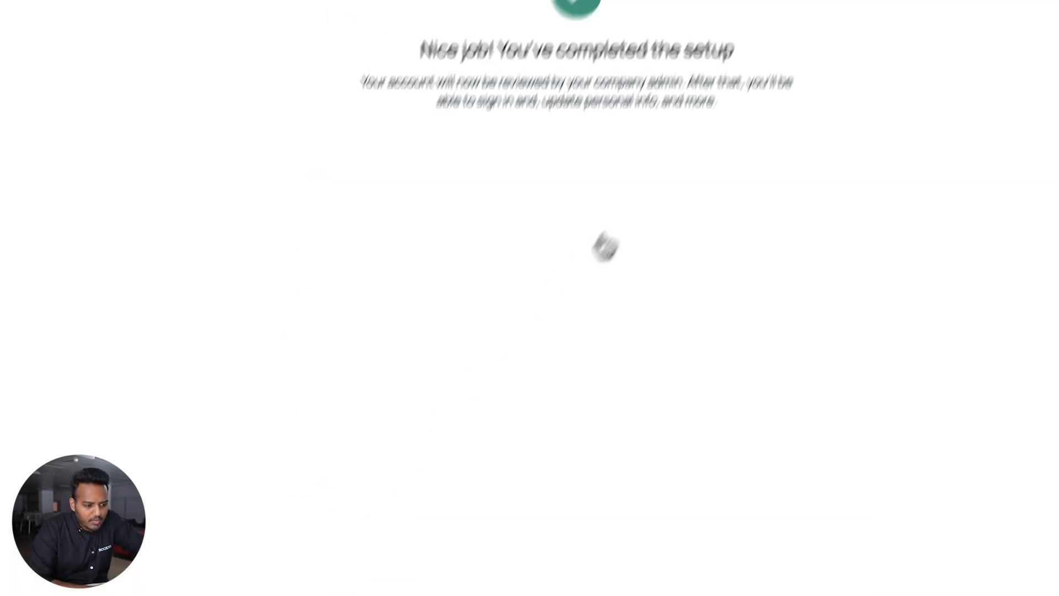
{"action": "key", "text": "ctrl+Up"}
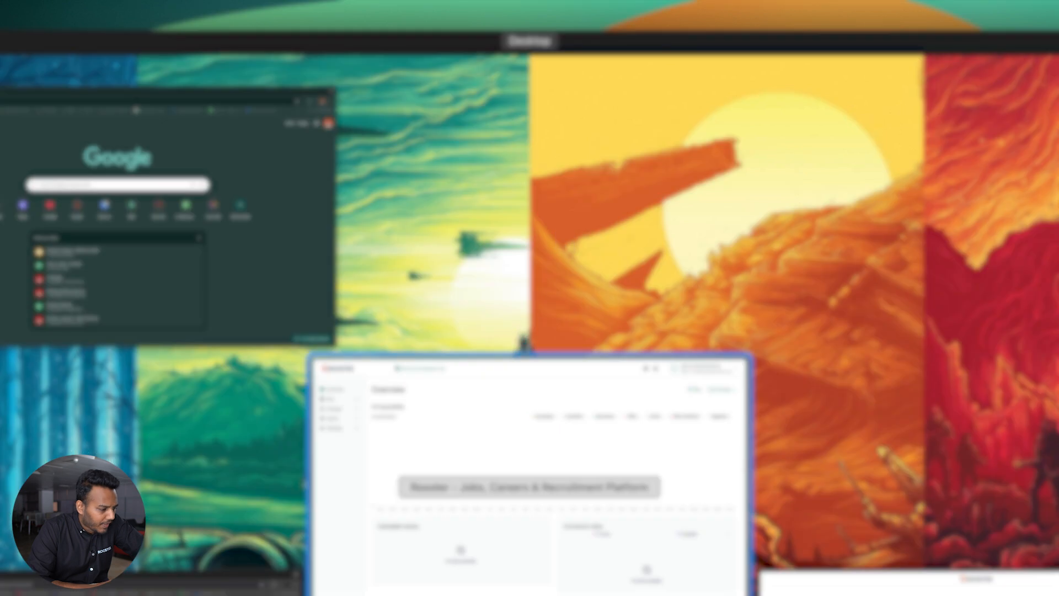
In the admin window, open the pending onboarding request from Manage > Onboard for review
{"action": "left_click", "coordinate": [466, 395]}
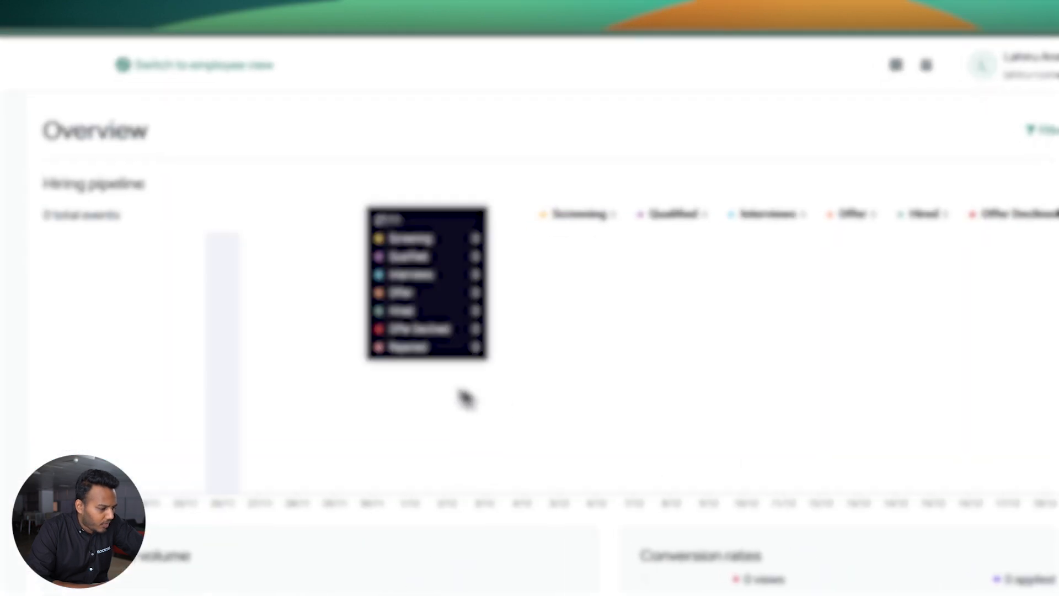
{"action": "left_click", "coordinate": [165, 195]}
{"action": "left_click", "coordinate": [142, 218]}
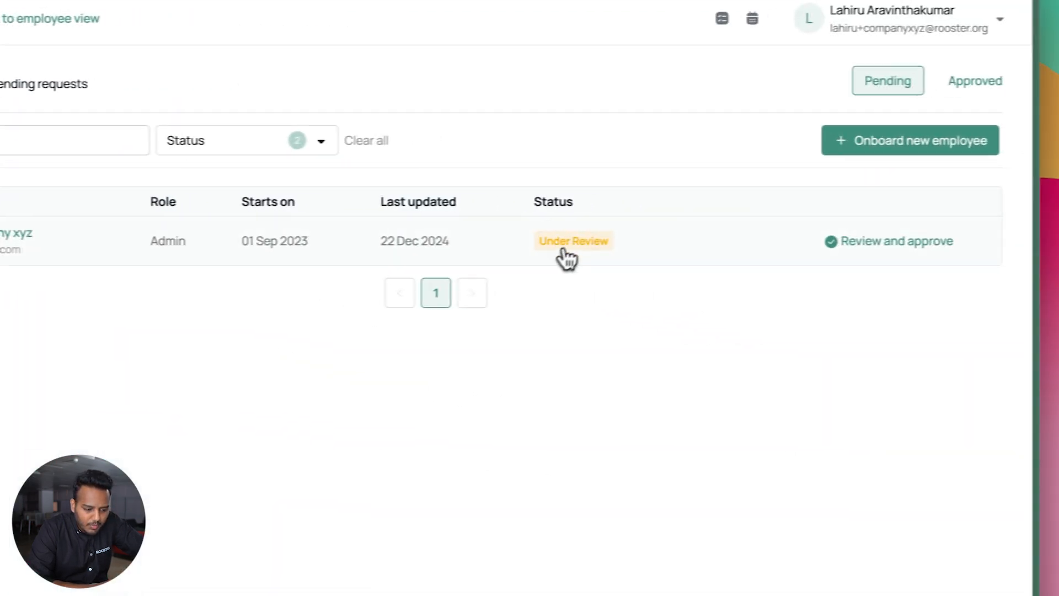
{"action": "left_click", "coordinate": [862, 242]}
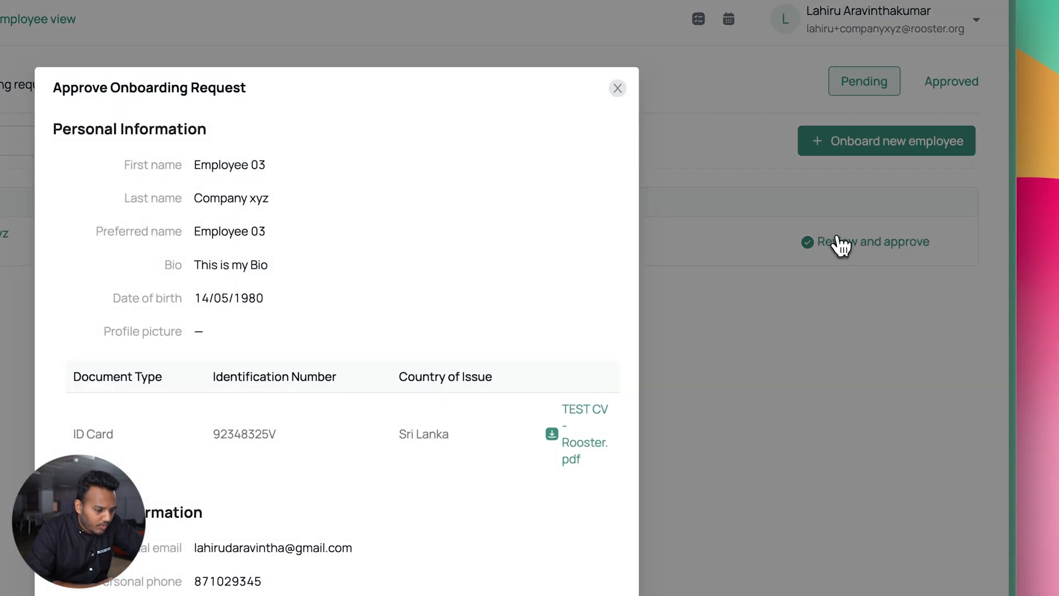
Check the attached TEST CV - Rooster.pdf, then return to the request's Bank Details
{"action": "scroll", "coordinate": [571, 386], "scroll_direction": "down", "scroll_amount": 1}
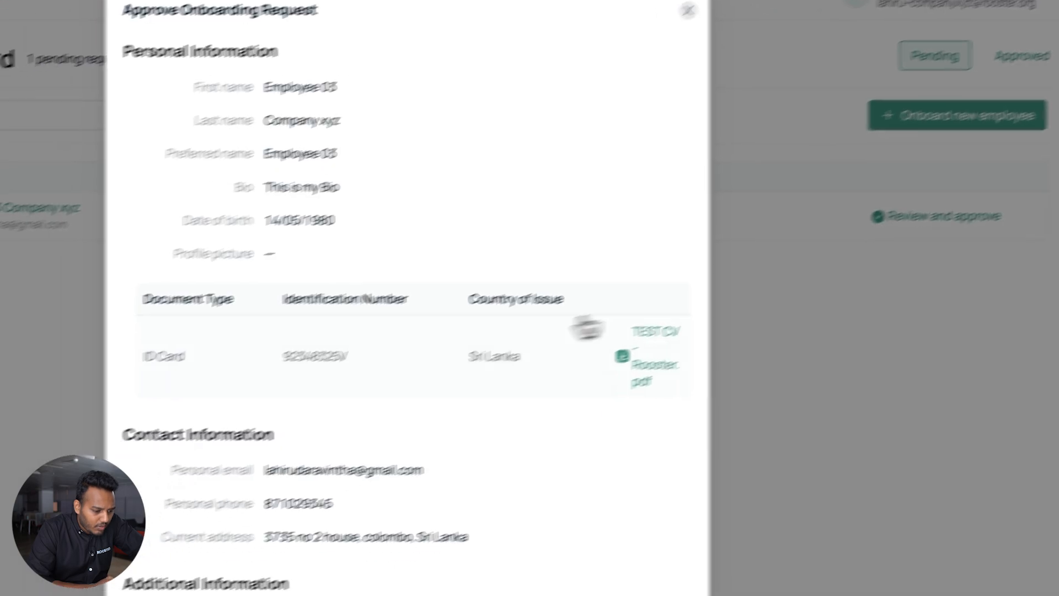
{"action": "left_click", "coordinate": [564, 443]}
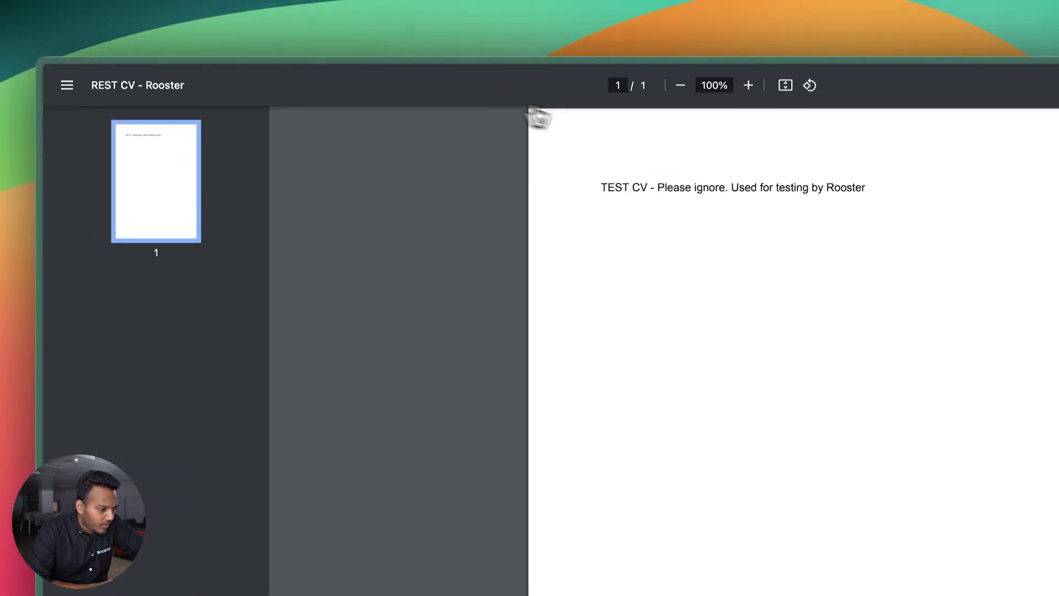
{"action": "mouse_move", "coordinate": [66, 208]}
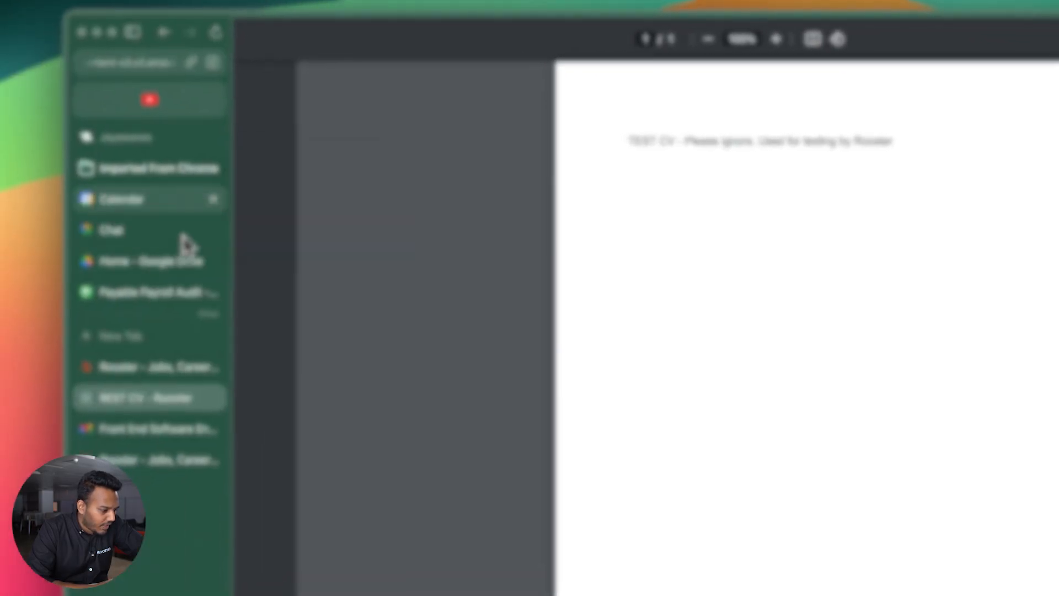
{"action": "left_click", "coordinate": [213, 403]}
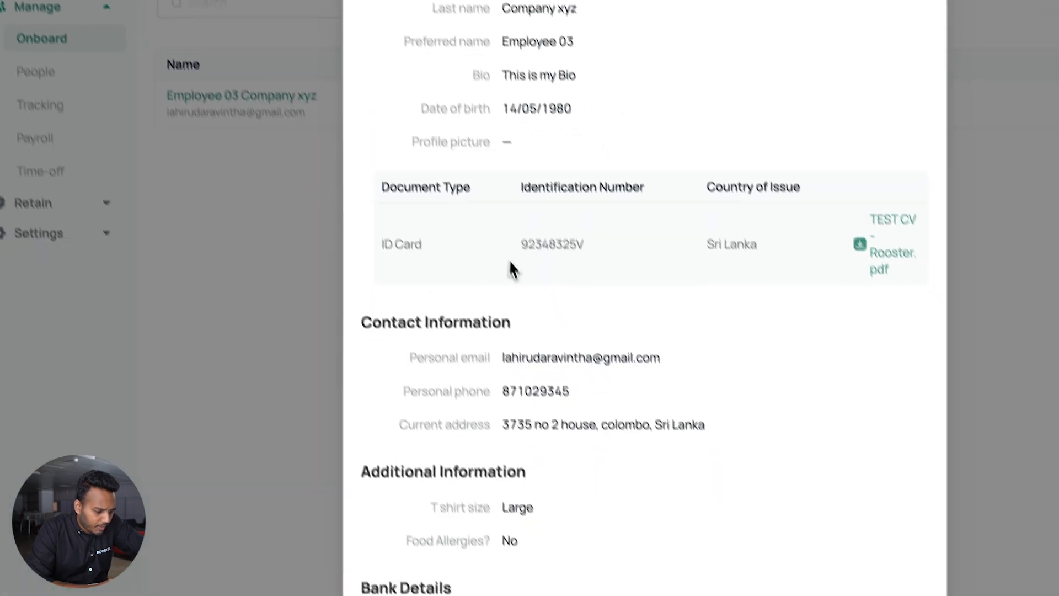
{"action": "scroll", "coordinate": [499, 260], "scroll_direction": "down", "scroll_amount": 5}
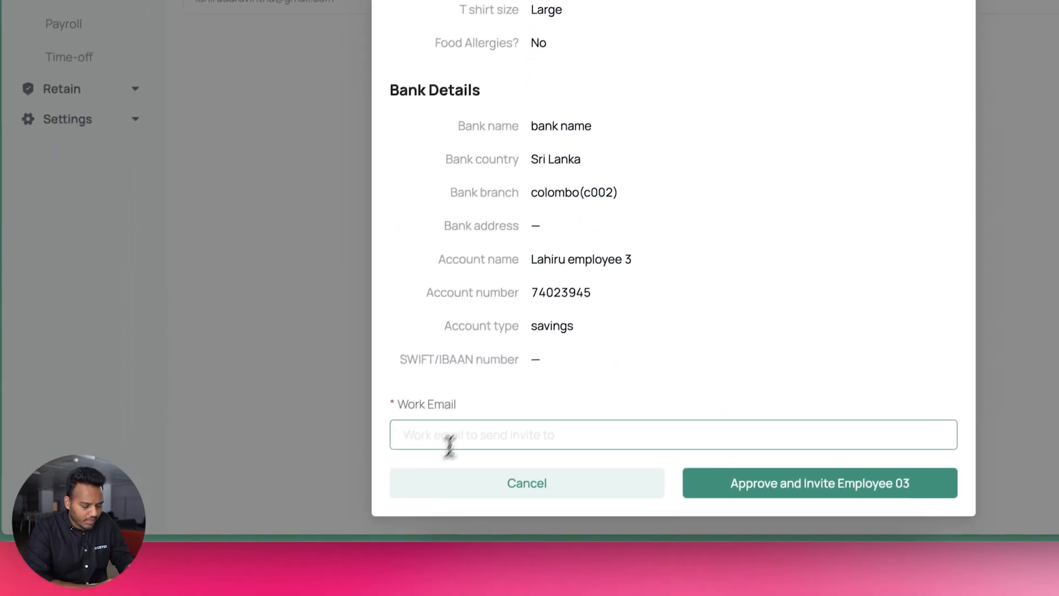
Enter Employee 03's work email and approve the onboarding request, sending the invite
{"action": "left_click", "coordinate": [416, 517]}
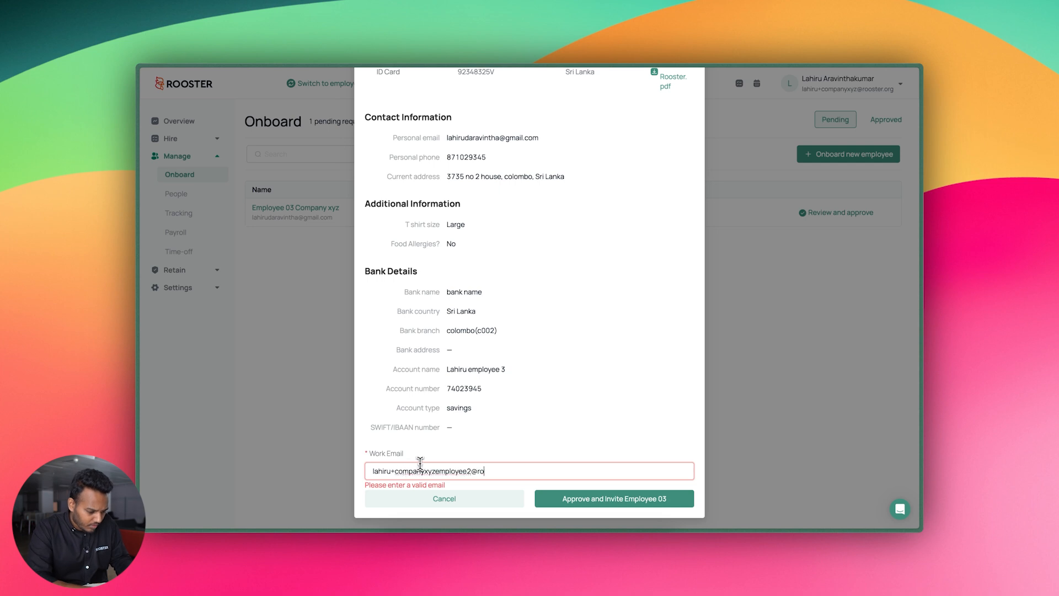
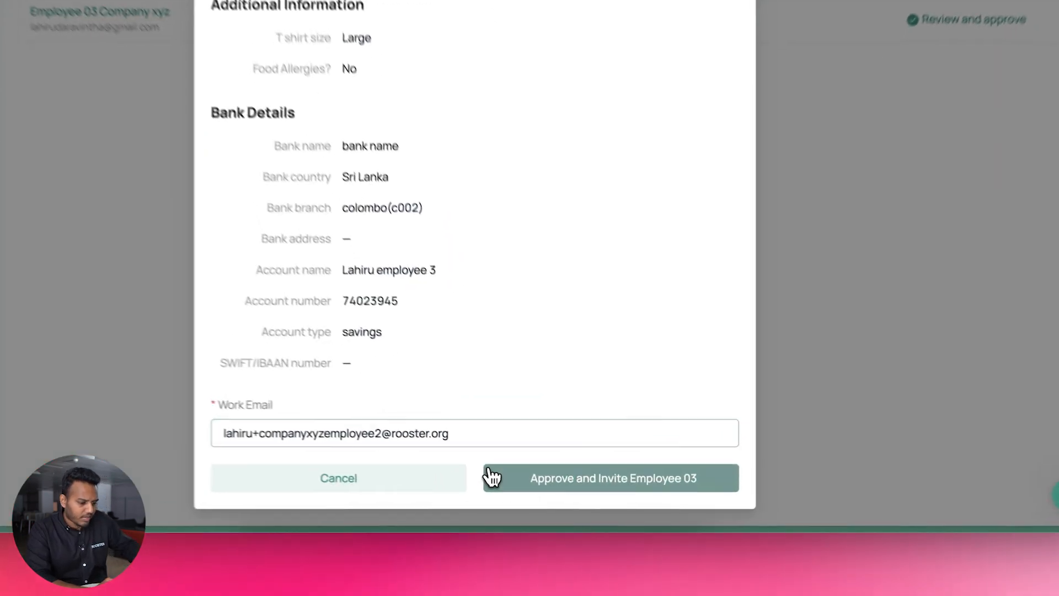
{"action": "left_click", "coordinate": [538, 497]}
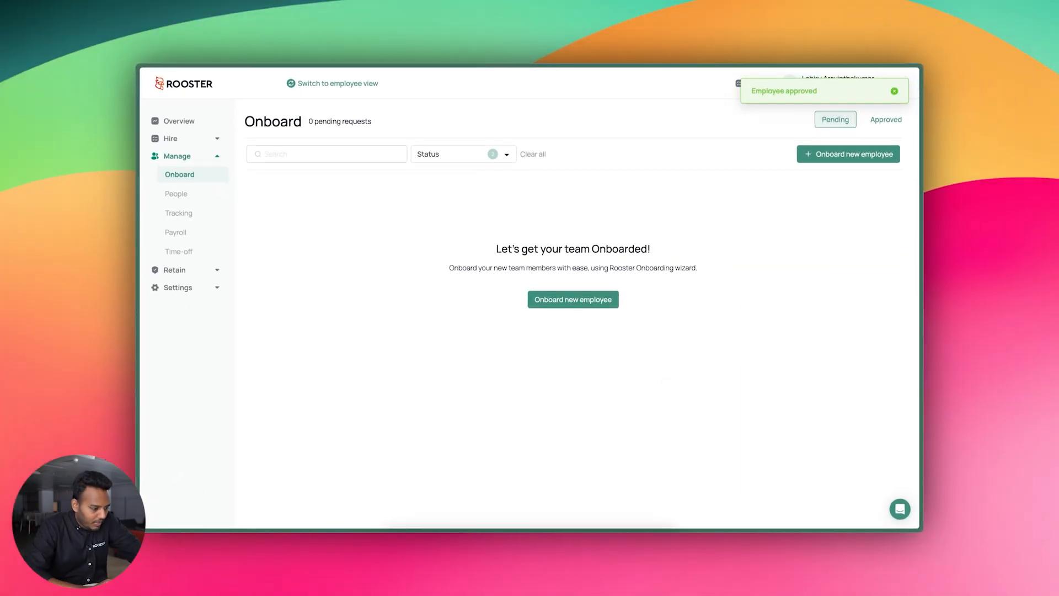
Open the Rooster invite in Gmail, join, and create the account with an 8-character password
{"action": "mouse_move", "coordinate": [141, 334]}
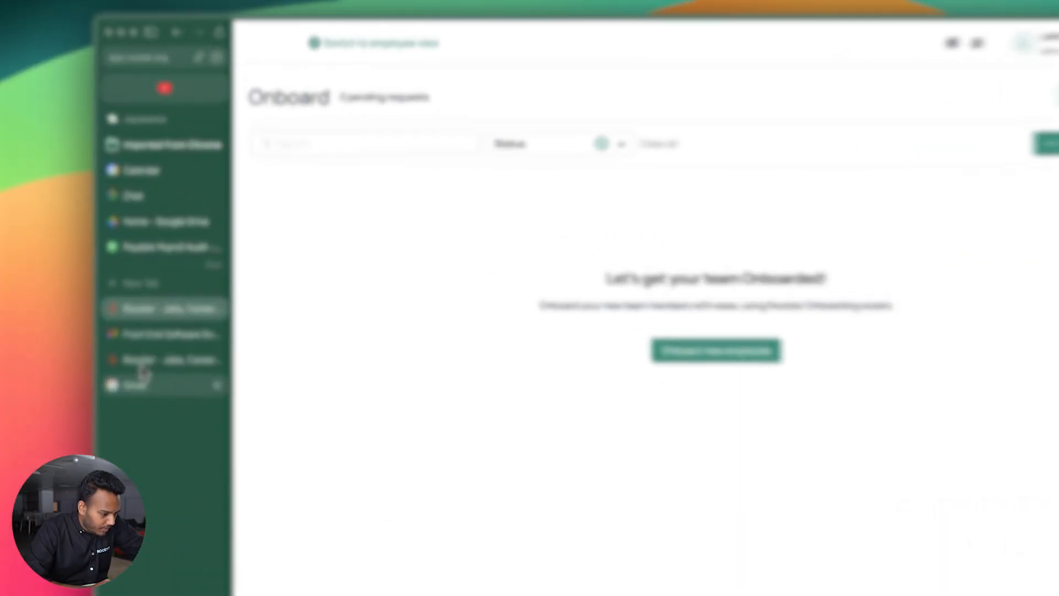
{"action": "left_click", "coordinate": [165, 319]}
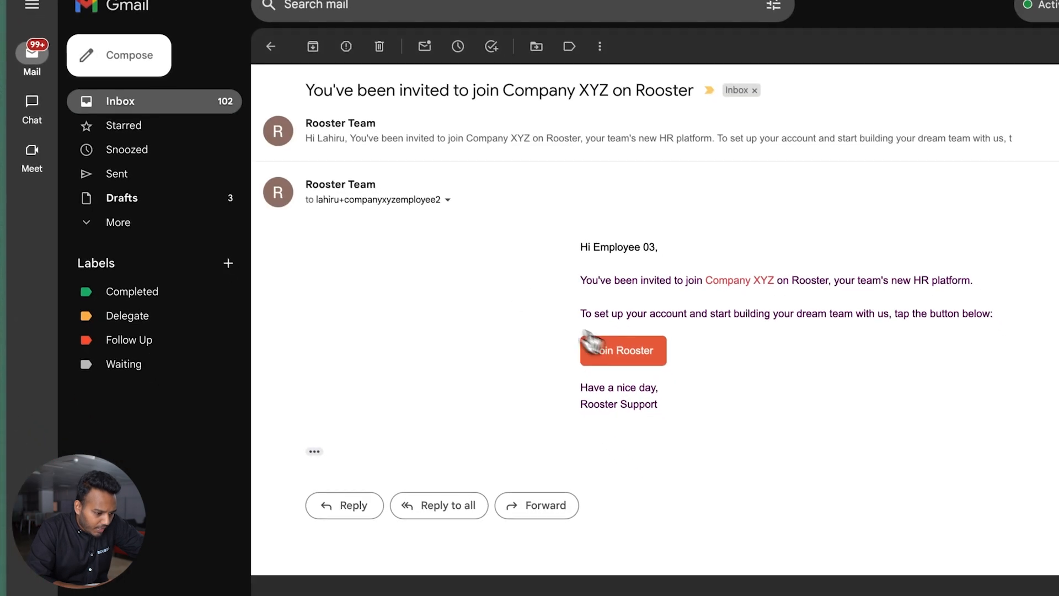
{"action": "left_click", "coordinate": [614, 348]}
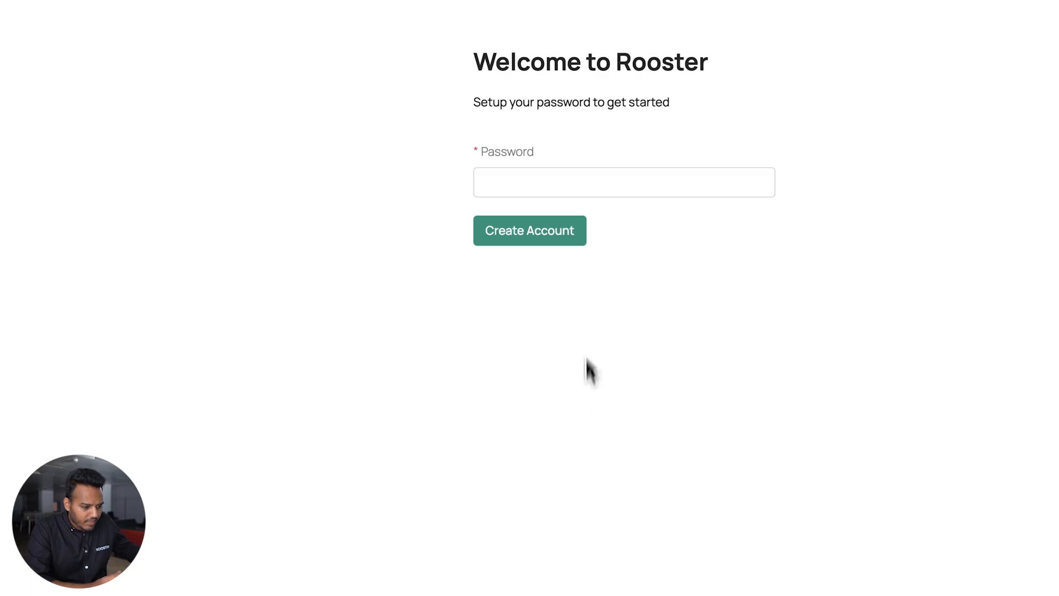
{"action": "left_click", "coordinate": [601, 185]}
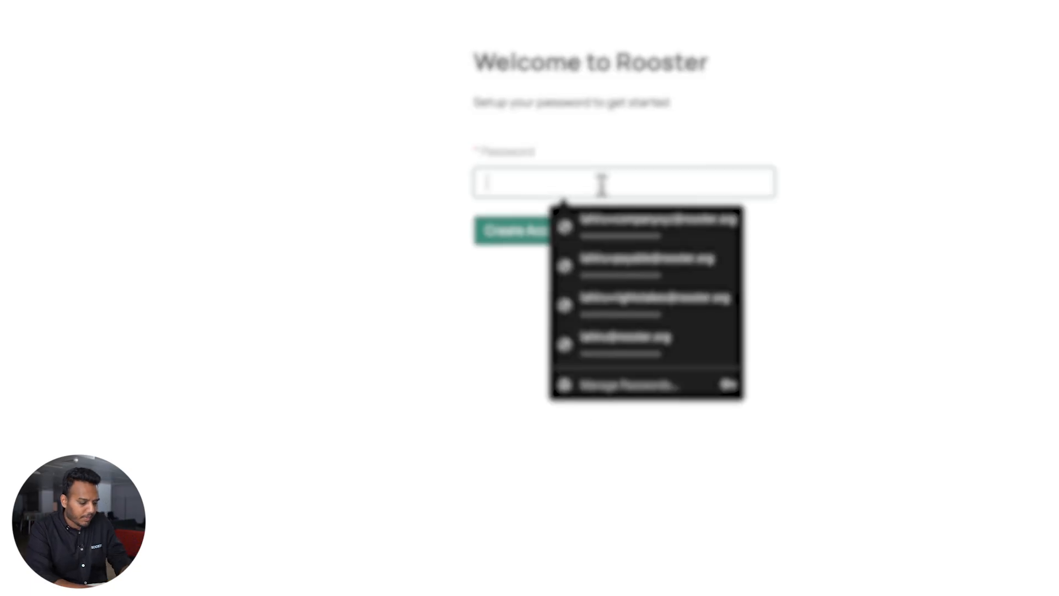
{"action": "type", "text": "1234"}
{"action": "key", "text": "BackSpace"}
{"action": "key", "text": "BackSpace"}
{"action": "key", "text": "BackSpace"}
{"action": "key", "text": "BackSpace"}
{"action": "key", "text": "BackSpace"}
{"action": "type", "text": "••••••"}
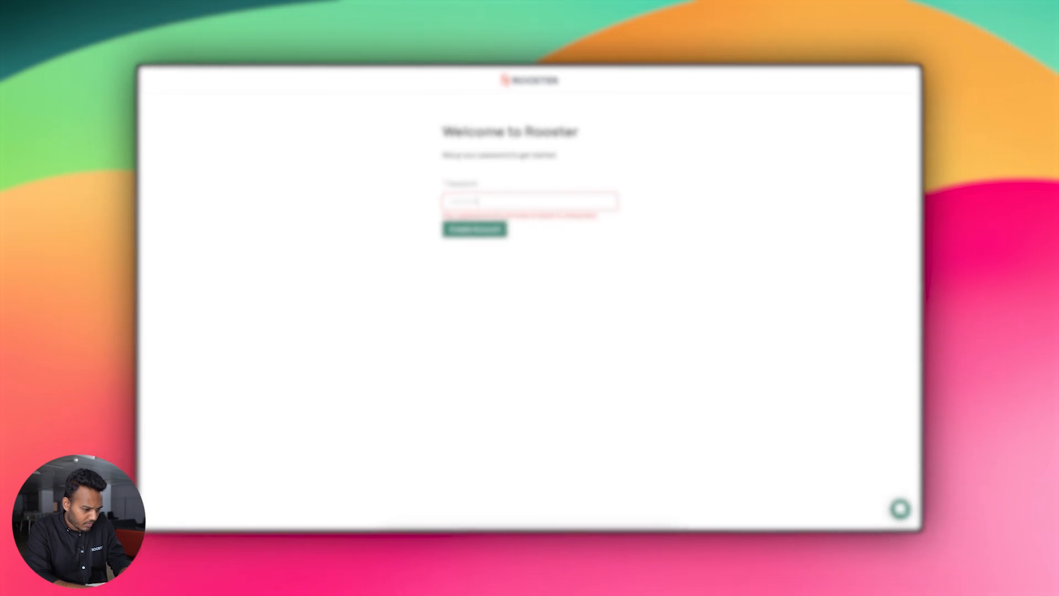
{"action": "type", "text": "••"}
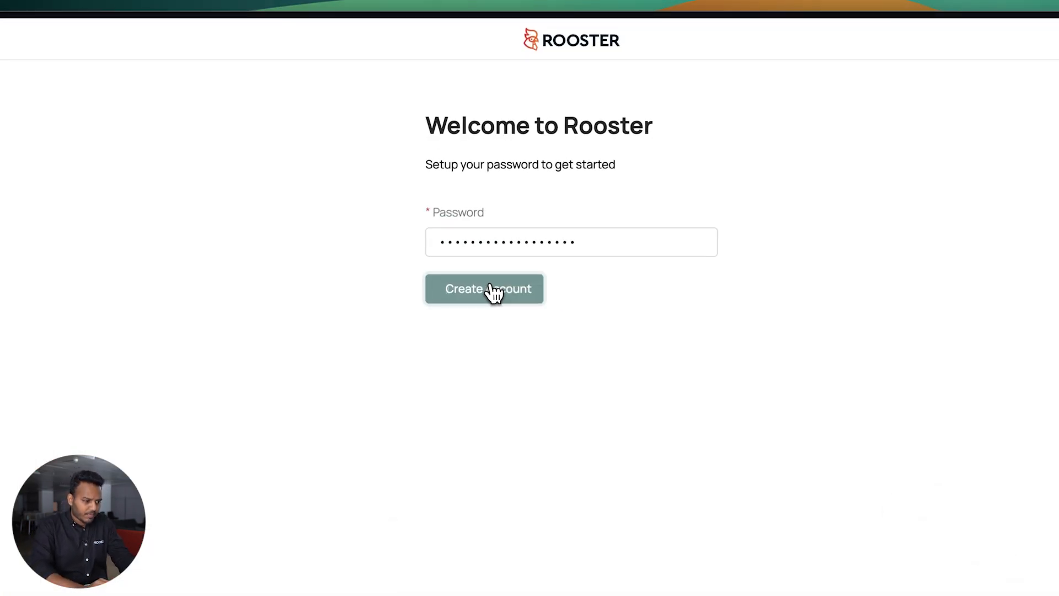
{"action": "left_click", "coordinate": [477, 231]}
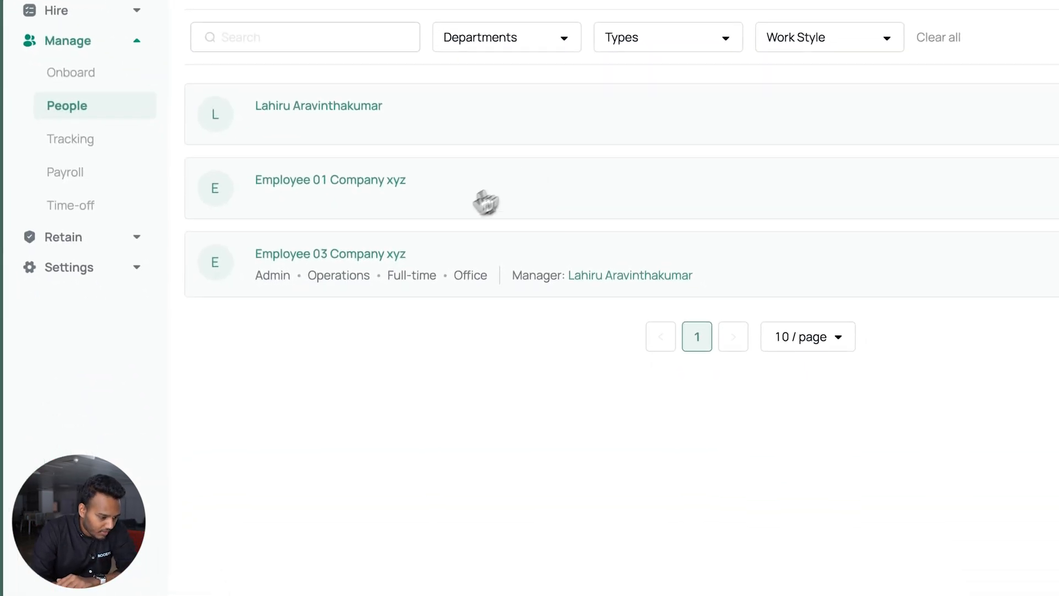
Open Employee 03's profile from People and scroll through it
{"action": "left_click", "coordinate": [402, 258]}
{"action": "scroll", "coordinate": [610, 379], "scroll_direction": "down", "scroll_amount": 4}
{"action": "scroll", "coordinate": [614, 383], "scroll_direction": "up", "scroll_amount": 4}
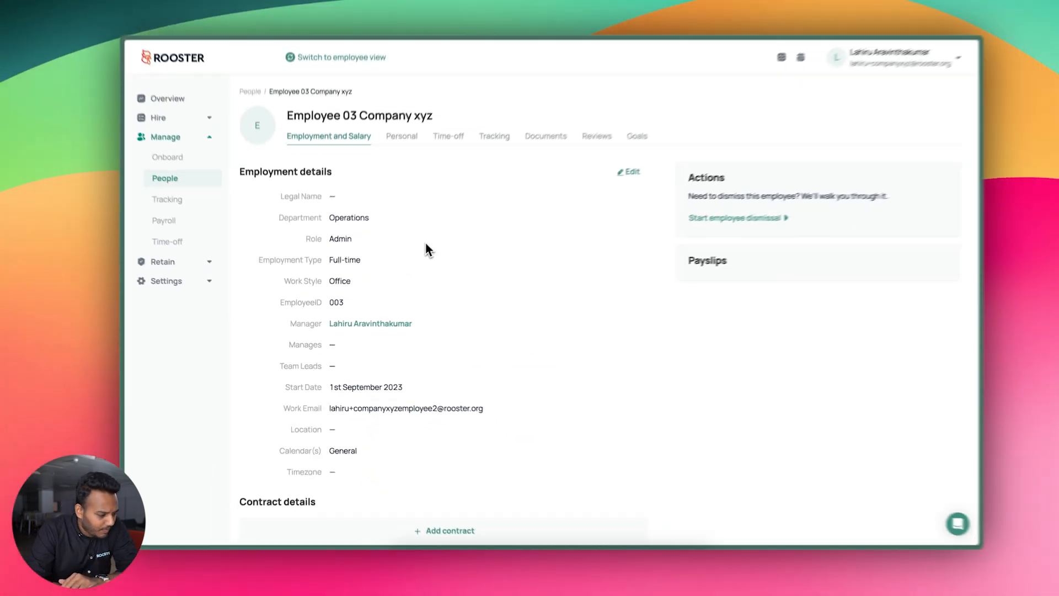
{"action": "scroll", "coordinate": [424, 241], "scroll_direction": "down", "scroll_amount": 5}
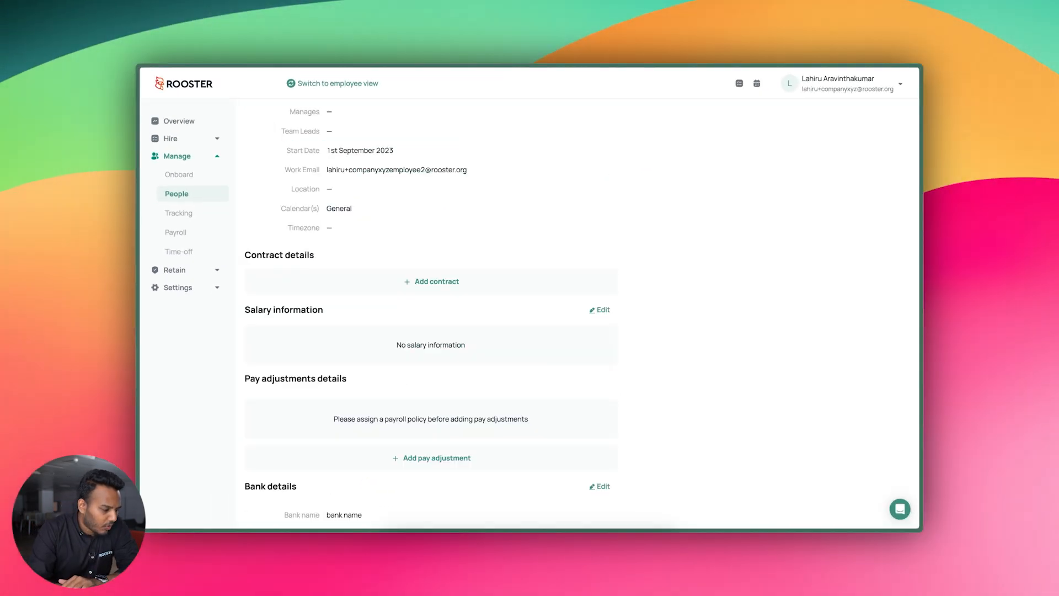
{"action": "scroll", "coordinate": [427, 312], "scroll_direction": "up", "scroll_amount": 5}
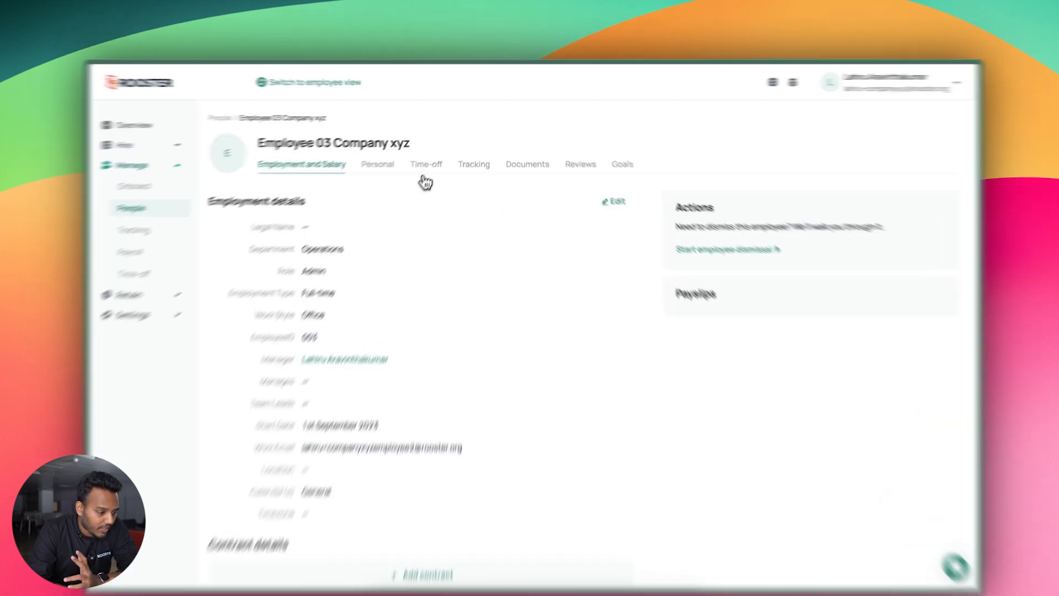
Browse the Time-off, Tracking, Documents, Reviews and Goals tabs, then go to the Tracking policies page
{"action": "left_click", "coordinate": [434, 157]}
{"action": "left_click", "coordinate": [460, 207]}
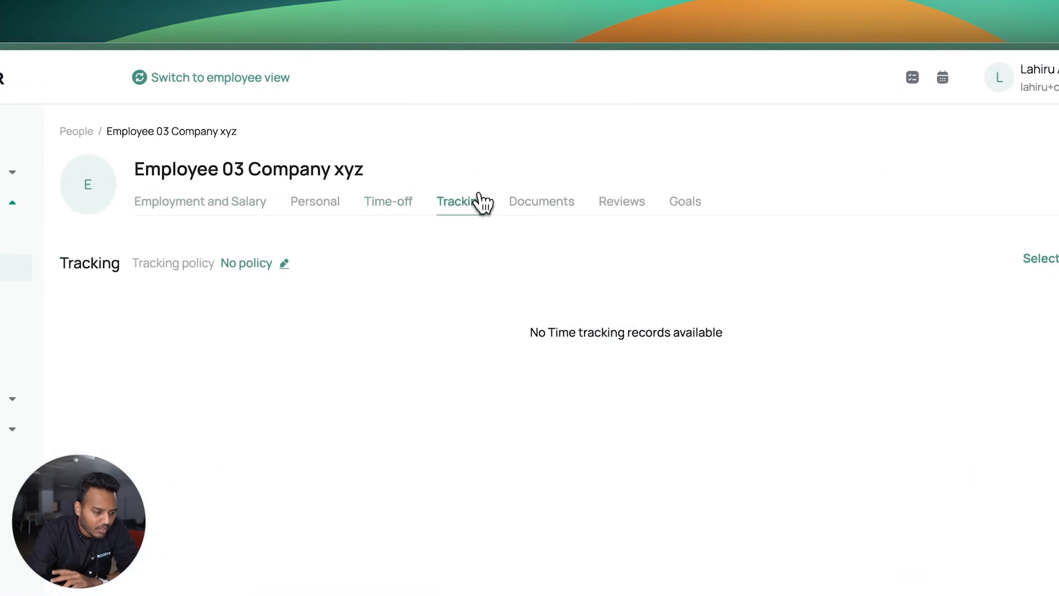
{"action": "left_click", "coordinate": [546, 204]}
{"action": "left_click", "coordinate": [636, 210]}
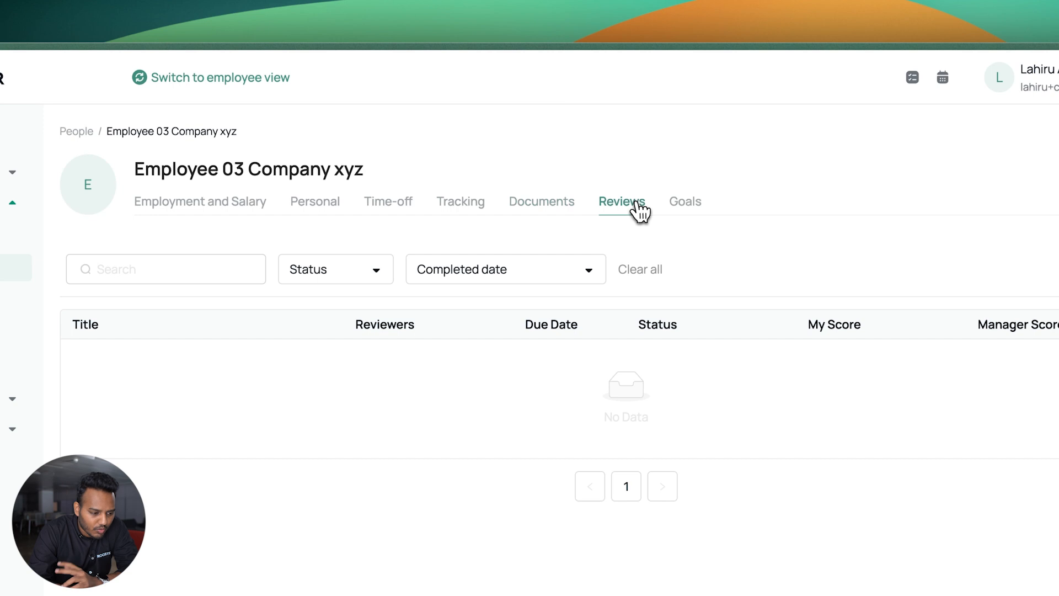
{"action": "left_click", "coordinate": [687, 209]}
{"action": "left_click", "coordinate": [607, 212]}
{"action": "left_click", "coordinate": [558, 214]}
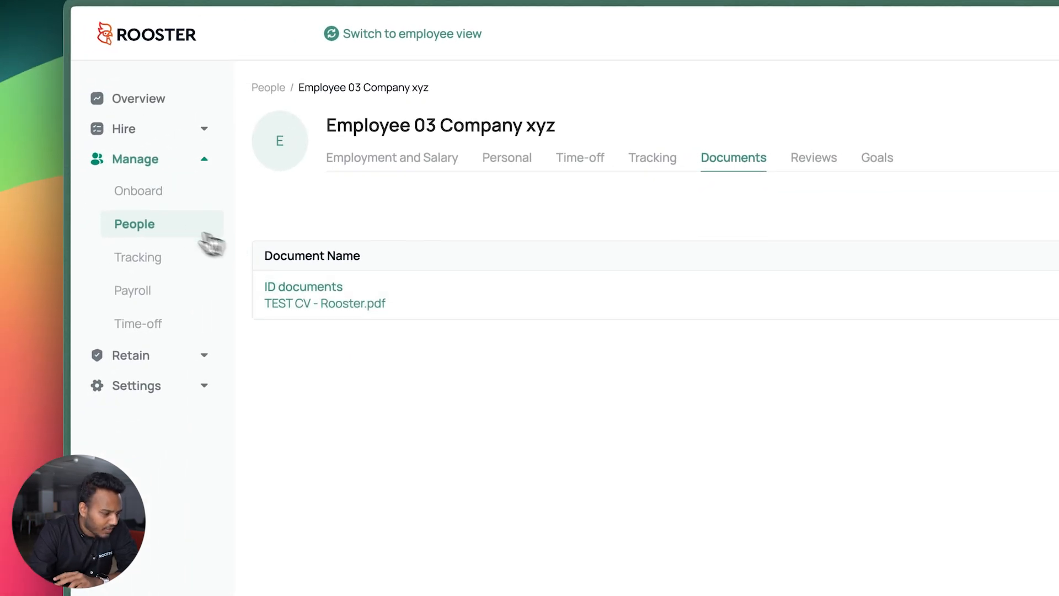
{"action": "left_click", "coordinate": [141, 259]}
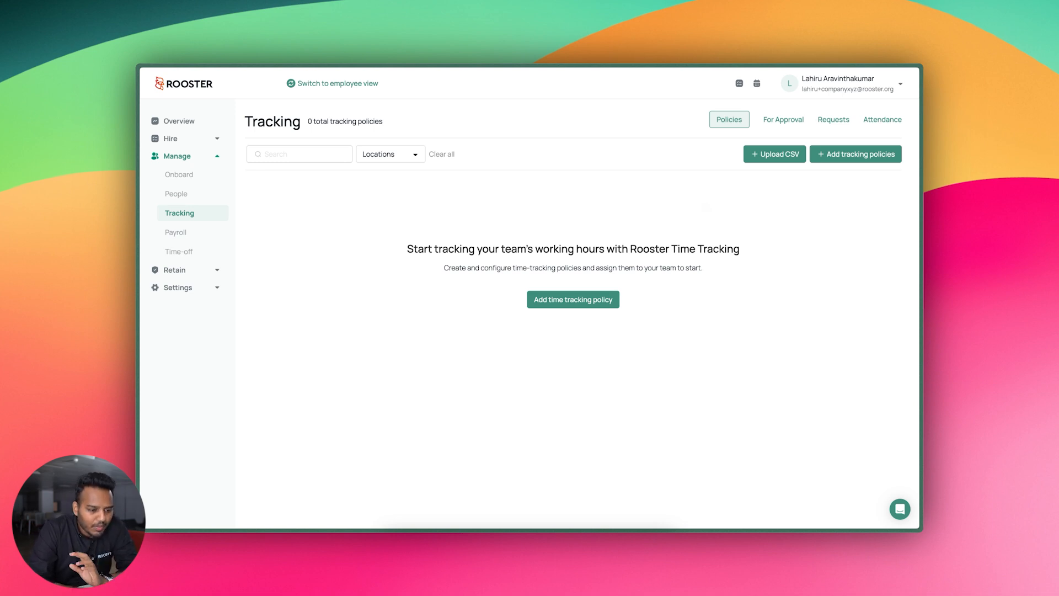
View the For Approval, Requests and Attendance tabs, then return to Policies and start adding a tracking policy
{"action": "left_click", "coordinate": [783, 120]}
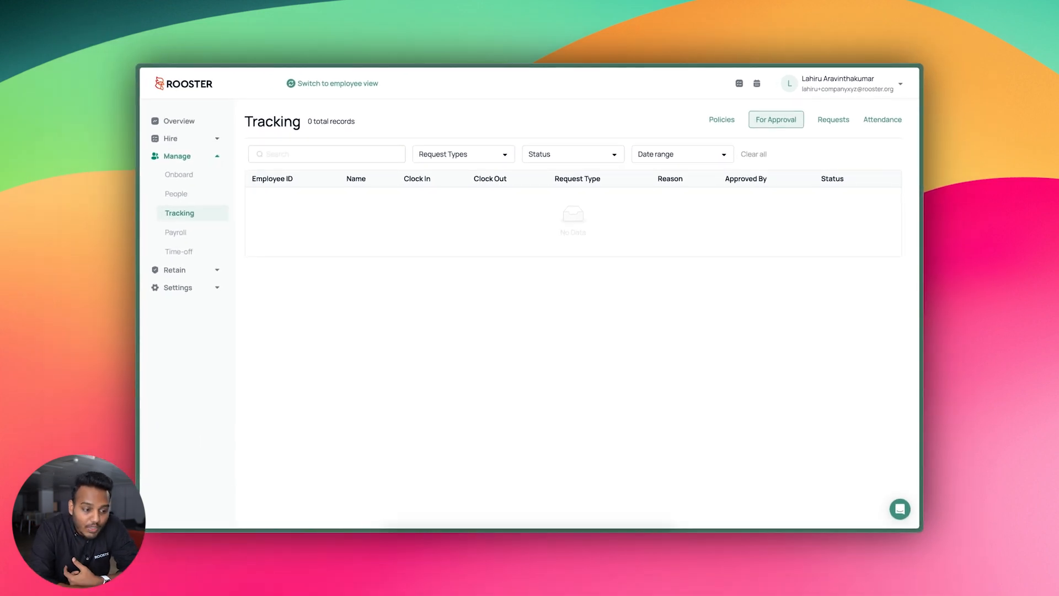
{"action": "left_click", "coordinate": [835, 122]}
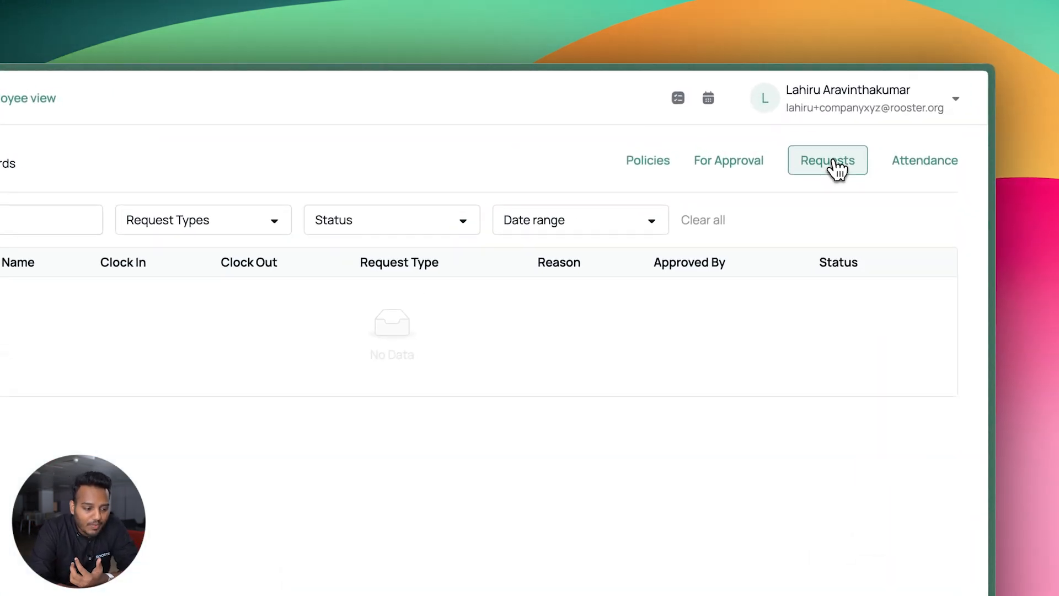
{"action": "left_click", "coordinate": [925, 166]}
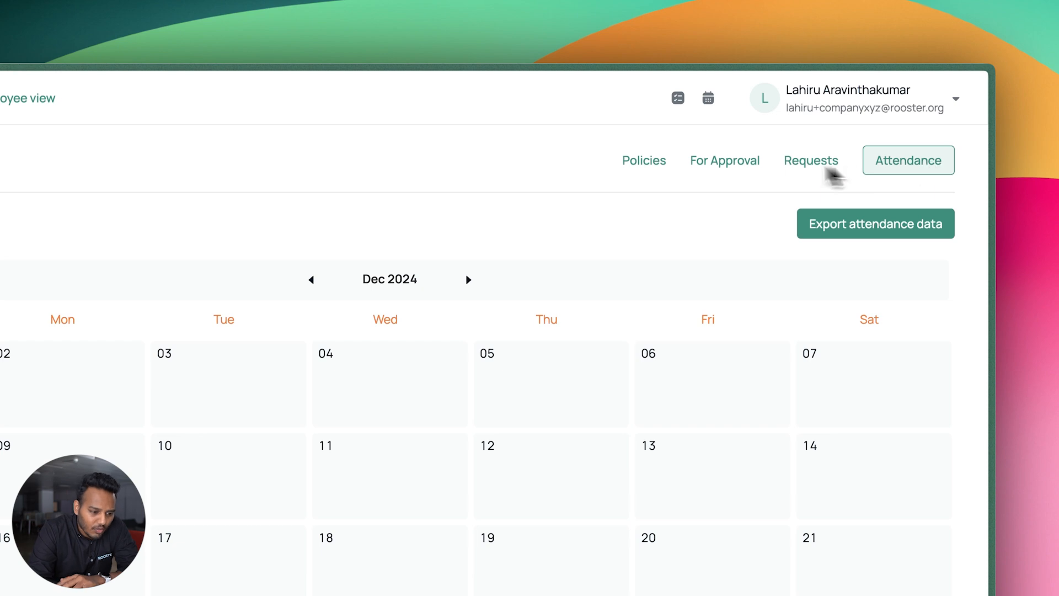
{"action": "left_click", "coordinate": [644, 162]}
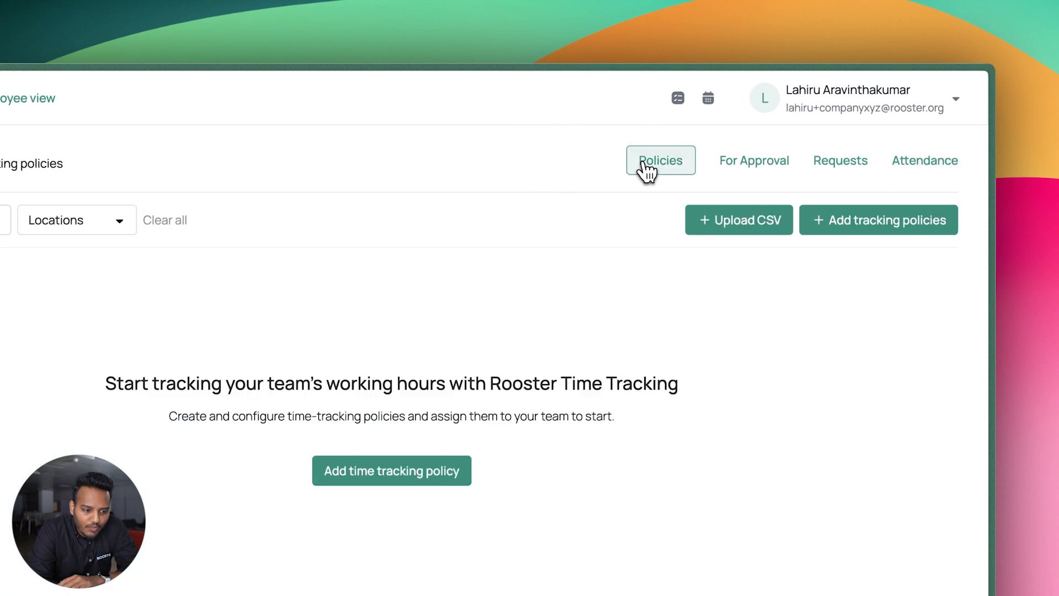
{"action": "left_click", "coordinate": [855, 225]}
Title the tracking policy 'Standard Policy' with a Monday–Friday work week
{"action": "left_click", "coordinate": [250, 244]}
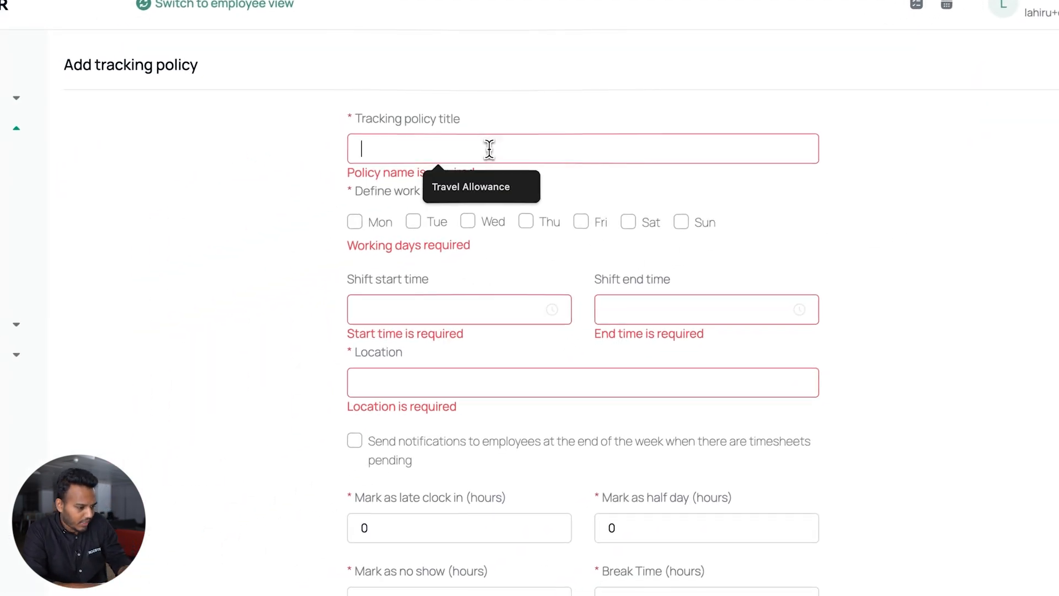
{"action": "type", "text": "Standar"}
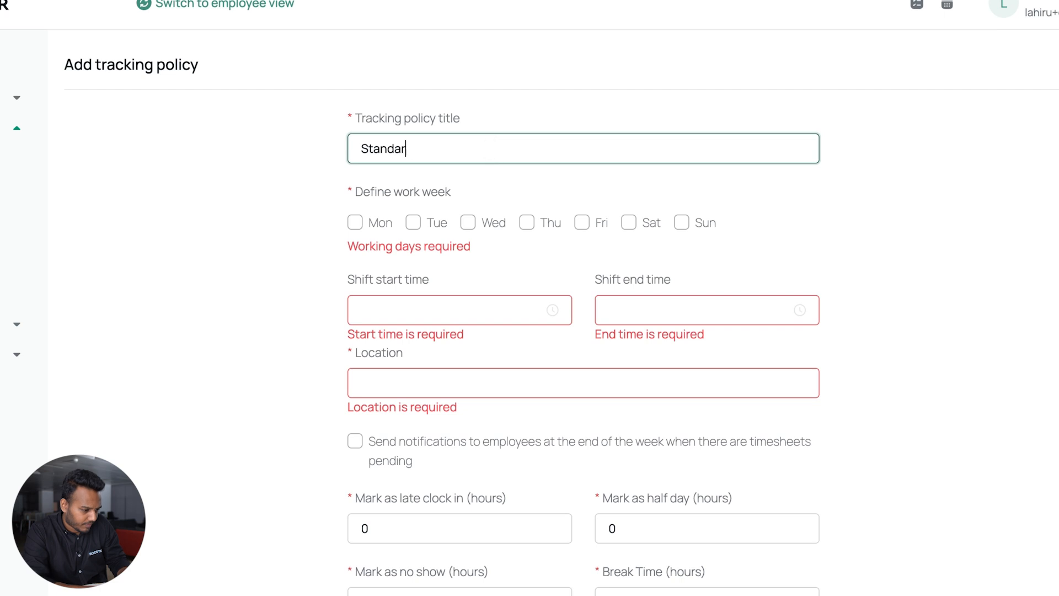
{"action": "left_click", "coordinate": [386, 225]}
{"action": "left_click", "coordinate": [414, 225]}
{"action": "left_click", "coordinate": [467, 225]}
{"action": "left_click", "coordinate": [525, 229]}
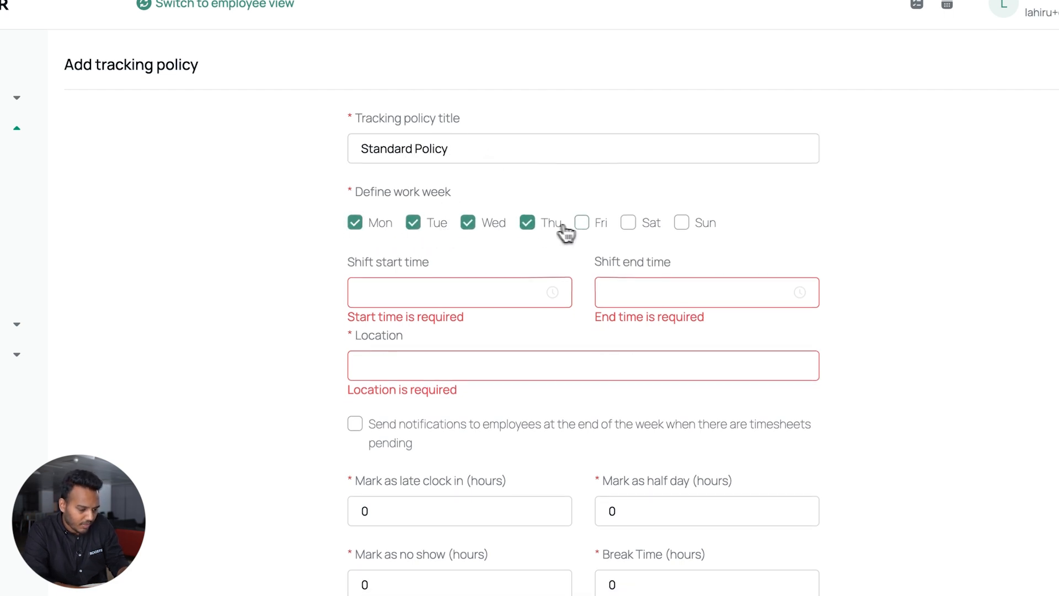
Set the shift to start at 8:00 AM and end at 5:00 PM
{"action": "left_click", "coordinate": [520, 303]}
{"action": "scroll", "coordinate": [379, 348], "scroll_direction": "down", "scroll_amount": 3}
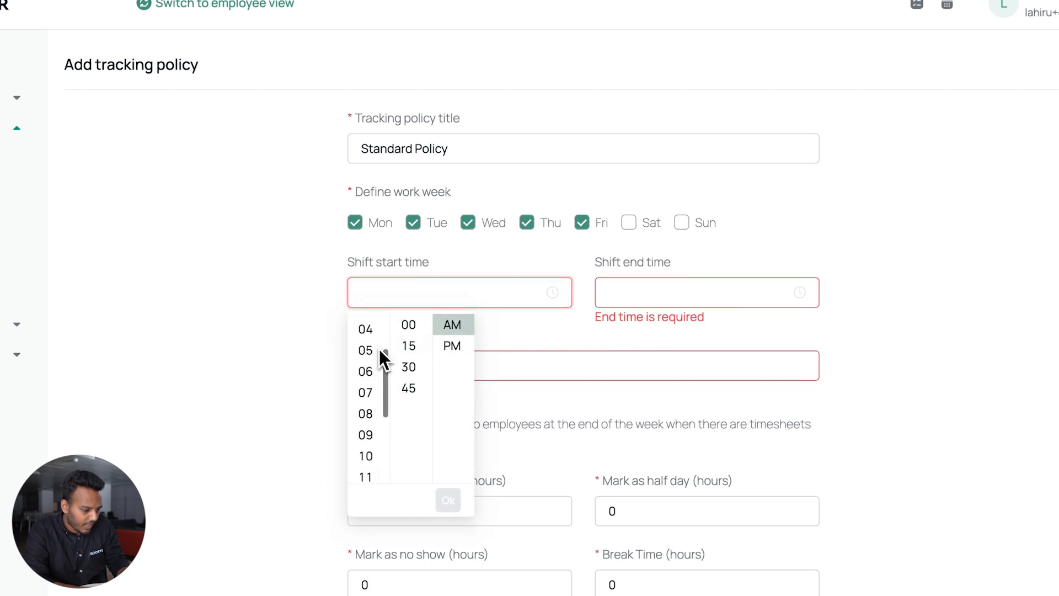
{"action": "left_click", "coordinate": [365, 420]}
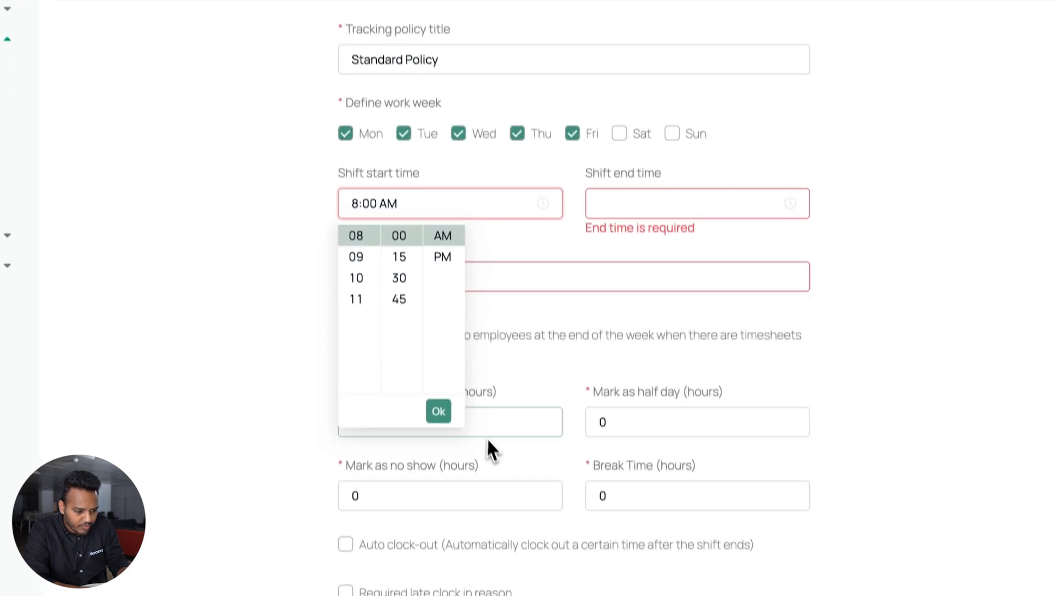
{"action": "left_click", "coordinate": [448, 499]}
{"action": "scroll", "coordinate": [605, 314], "scroll_direction": "down", "scroll_amount": 4}
{"action": "scroll", "coordinate": [604, 316], "scroll_direction": "up", "scroll_amount": 3}
{"action": "left_click", "coordinate": [604, 238]}
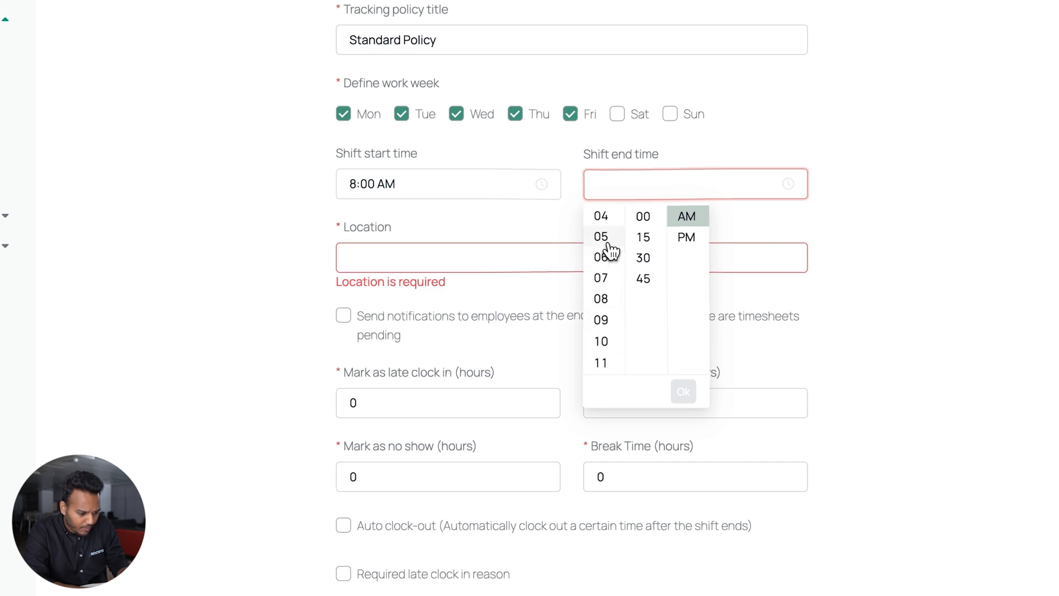
{"action": "left_click", "coordinate": [688, 238]}
{"action": "left_click", "coordinate": [684, 392]}
Enter headoffice as the work location
{"action": "left_click", "coordinate": [487, 246]}
{"action": "type", "text": "headoffice"}
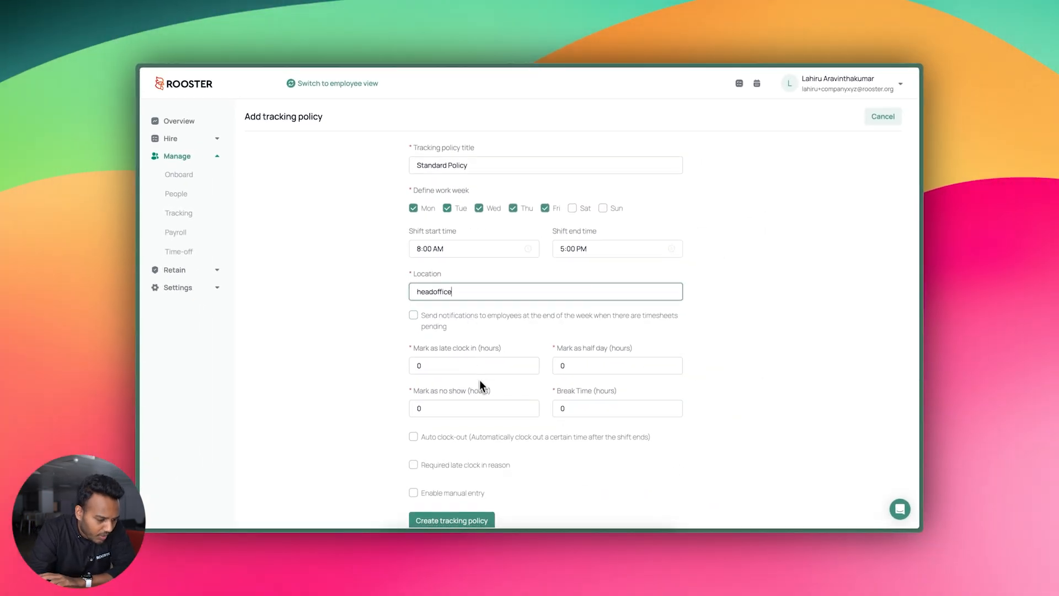
{"action": "scroll", "coordinate": [475, 383], "scroll_direction": "down", "scroll_amount": 1}
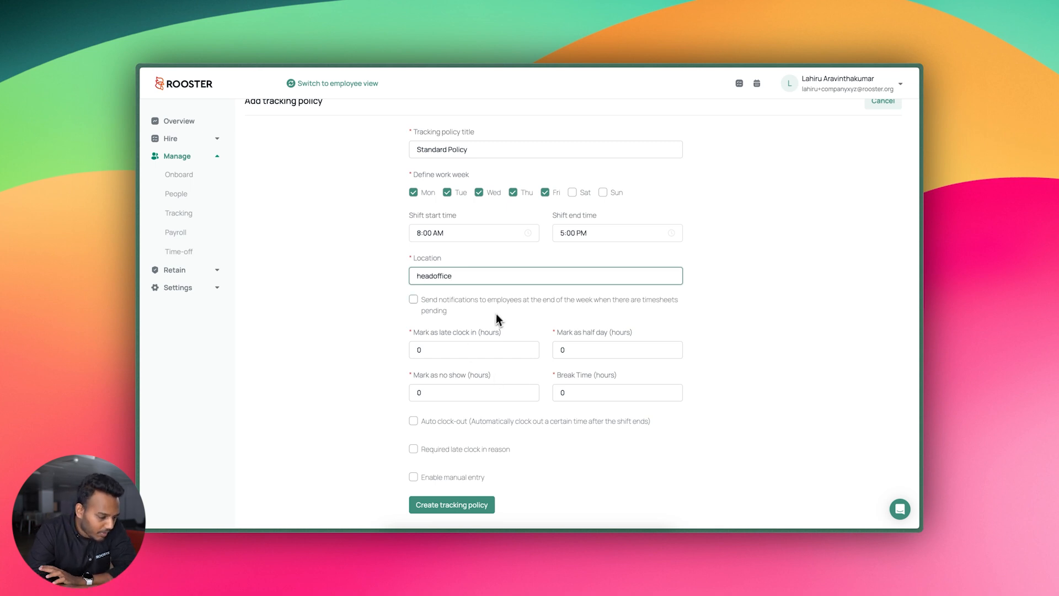
Set late clock-in to 1, half day to 2, no show to 3 and break time to 1 hour
{"action": "left_click", "coordinate": [447, 350]}
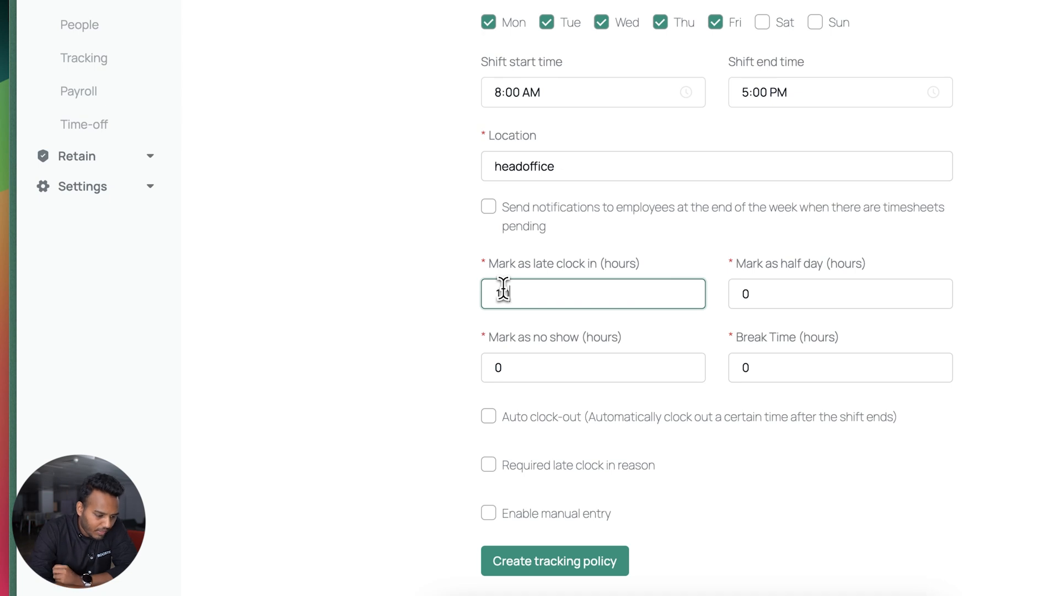
{"action": "left_click", "coordinate": [1005, 281]}
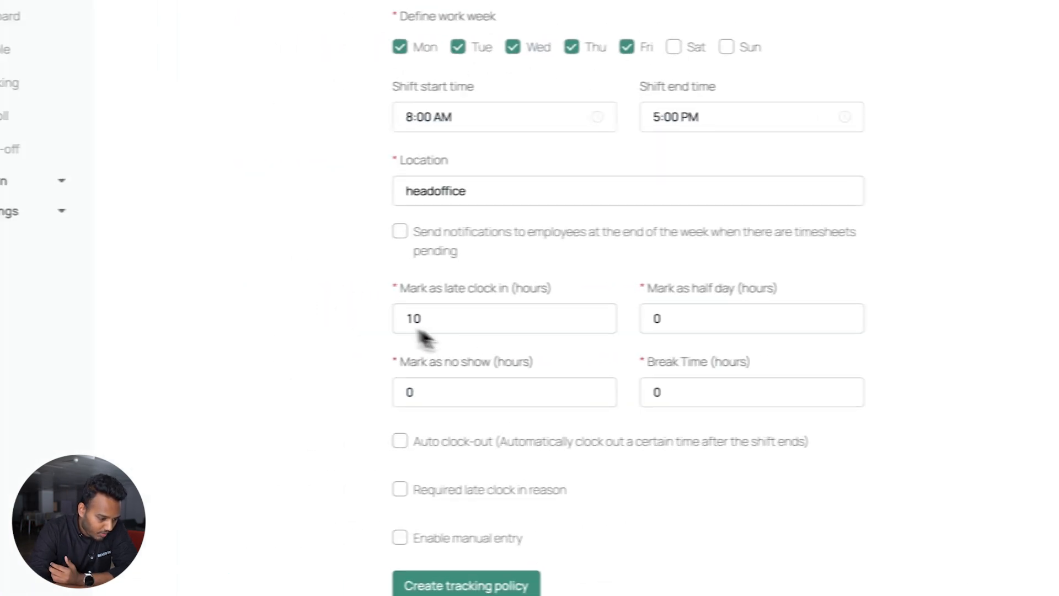
{"action": "left_click_drag", "start_coordinate": [441, 319], "coordinate": [378, 318]}
{"action": "type", "text": "1"}
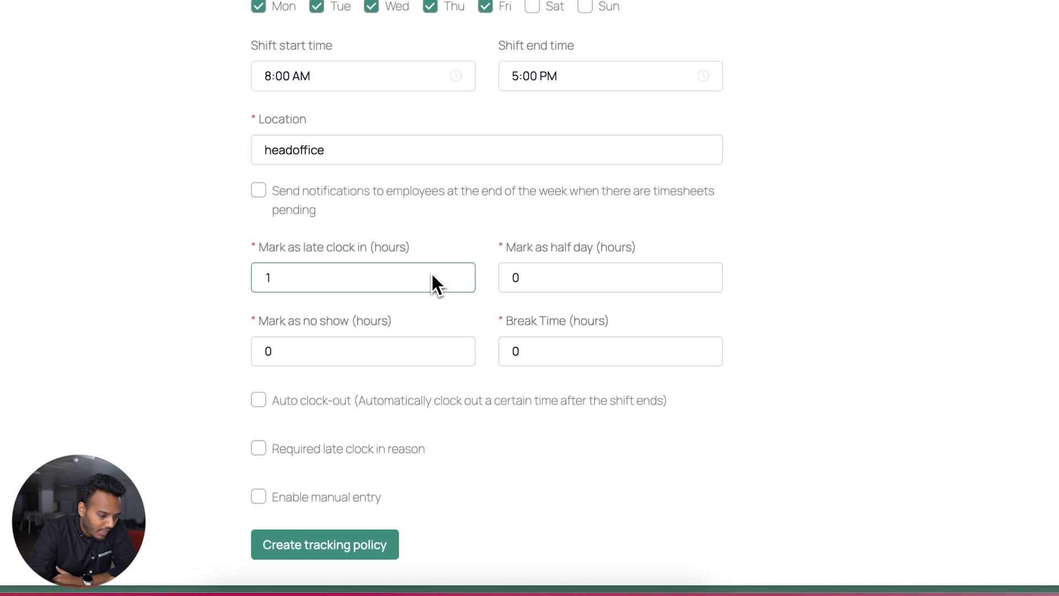
{"action": "left_click_drag", "start_coordinate": [517, 268], "coordinate": [494, 273]}
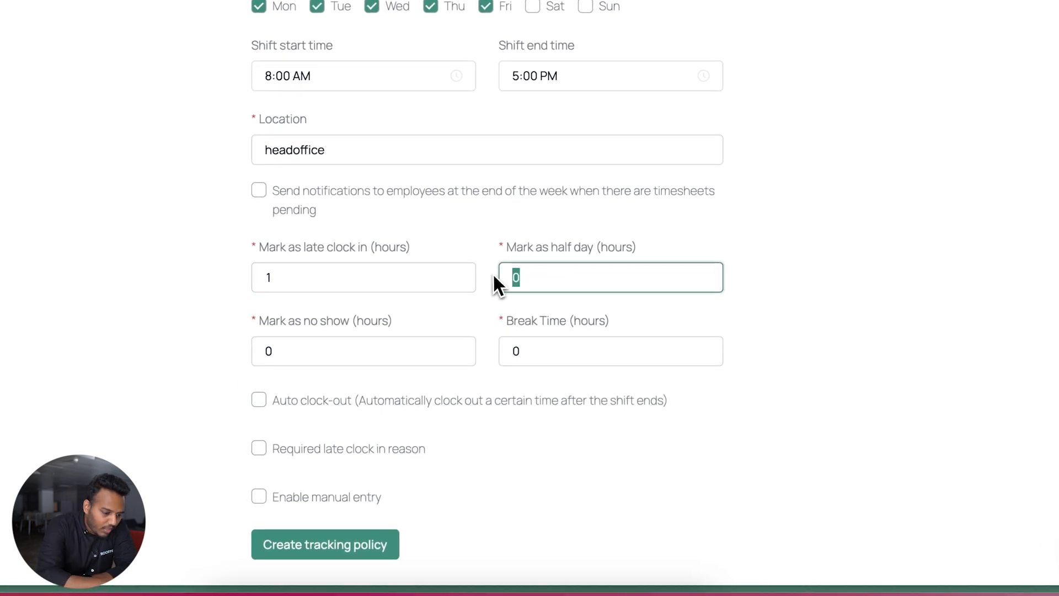
{"action": "type", "text": "2"}
{"action": "left_click", "coordinate": [909, 235]}
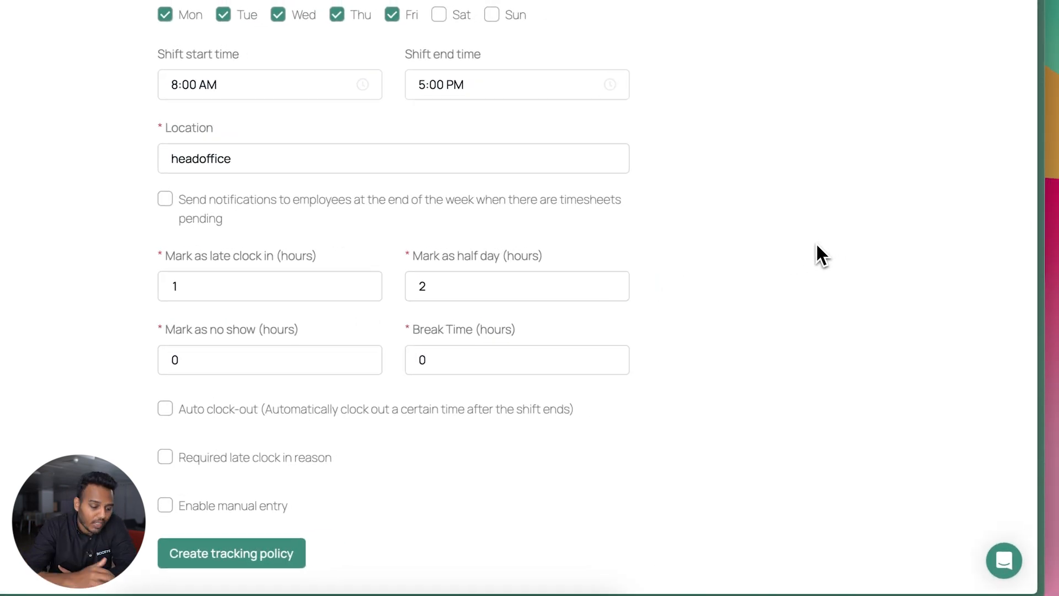
{"action": "left_click_drag", "start_coordinate": [251, 371], "coordinate": [192, 370]}
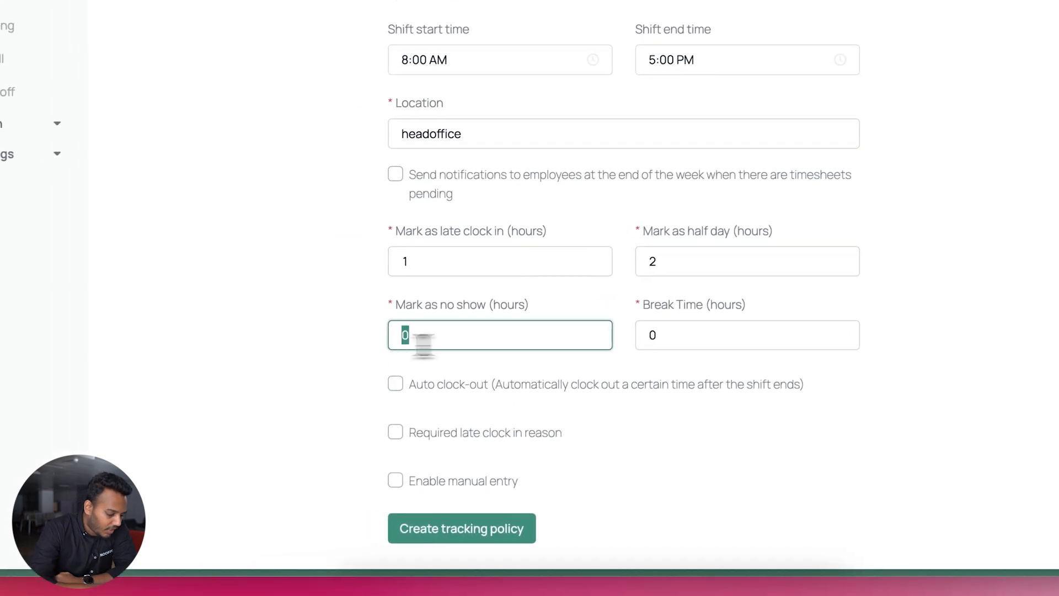
{"action": "type", "text": "3"}
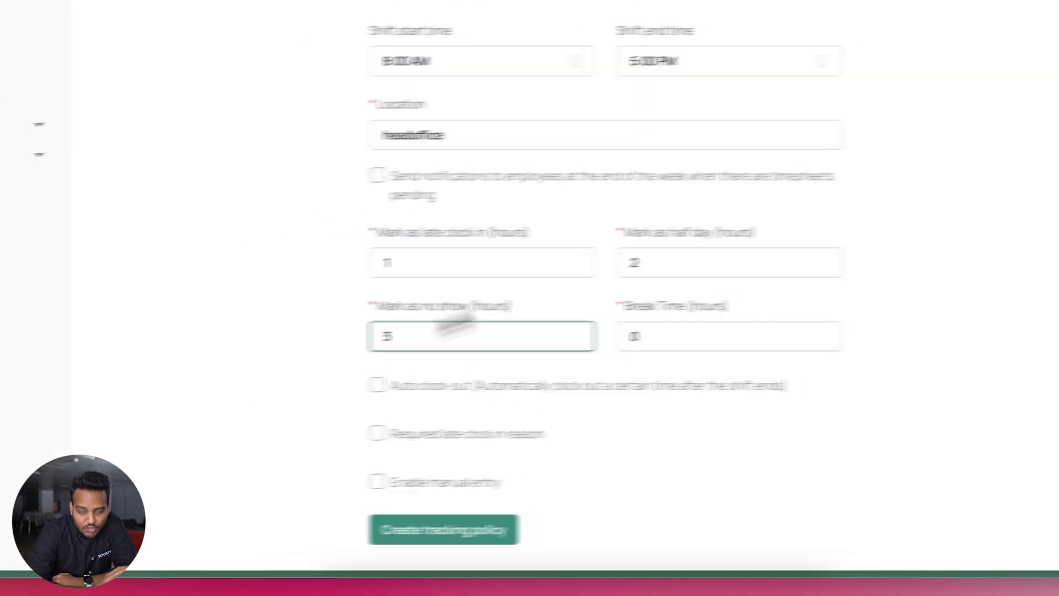
{"action": "left_click", "coordinate": [863, 226]}
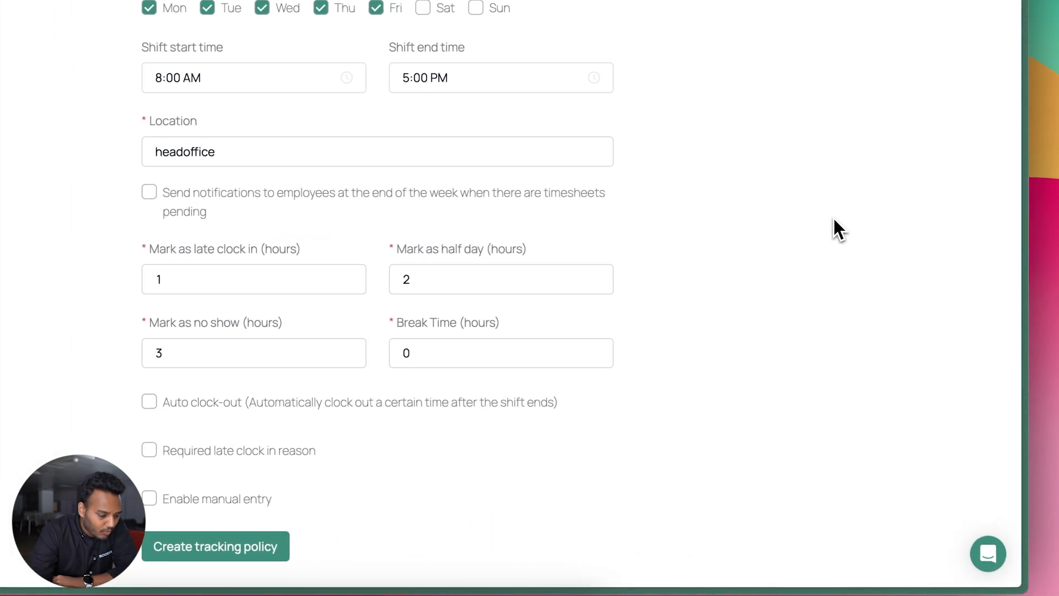
{"action": "left_click_drag", "start_coordinate": [450, 350], "coordinate": [384, 361]}
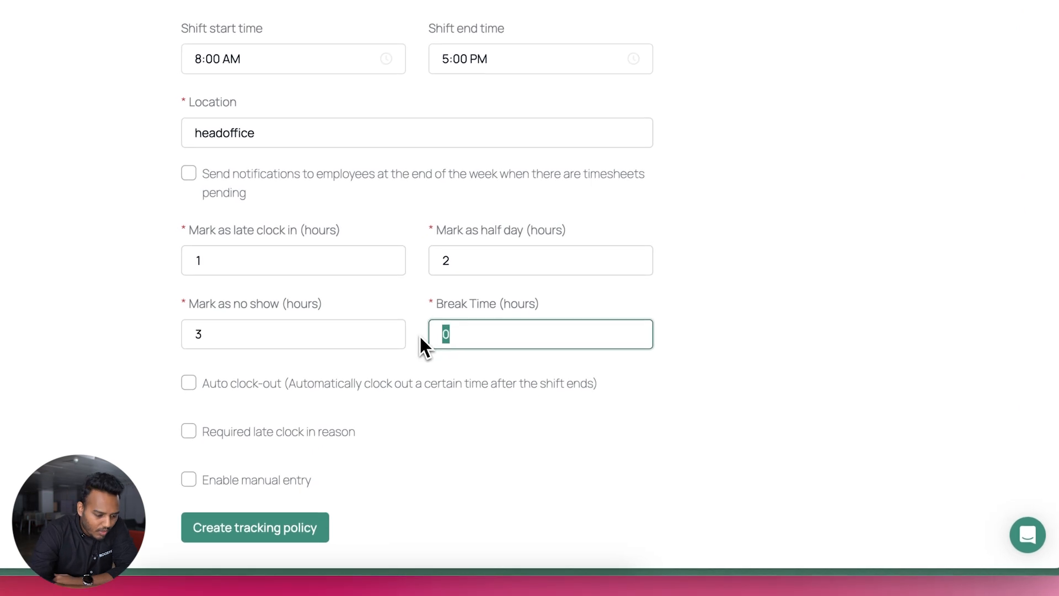
{"action": "type", "text": "1"}
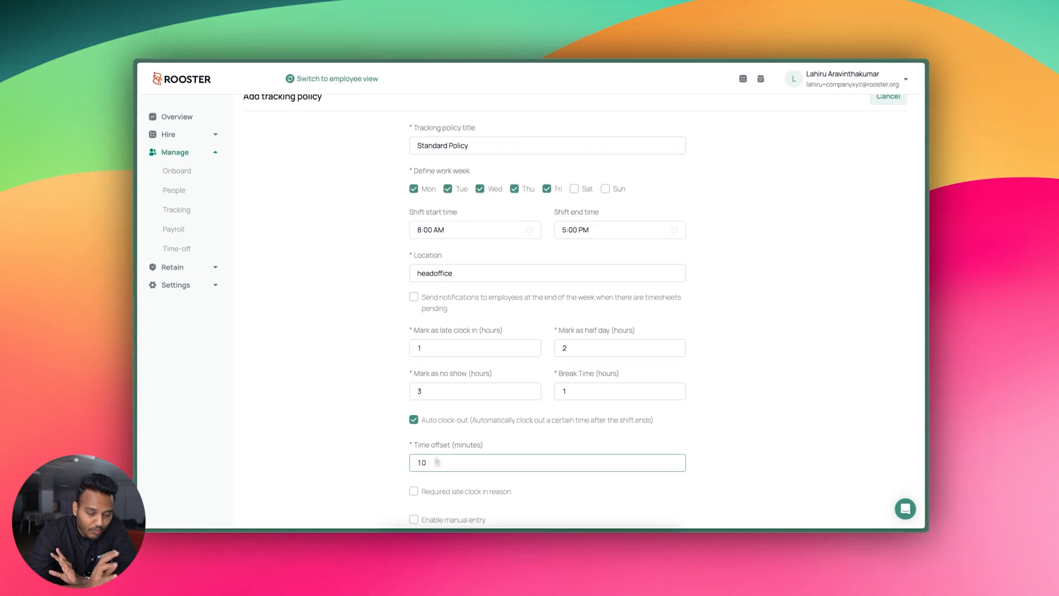
{"action": "scroll", "coordinate": [434, 455], "scroll_direction": "down", "scroll_amount": 1}
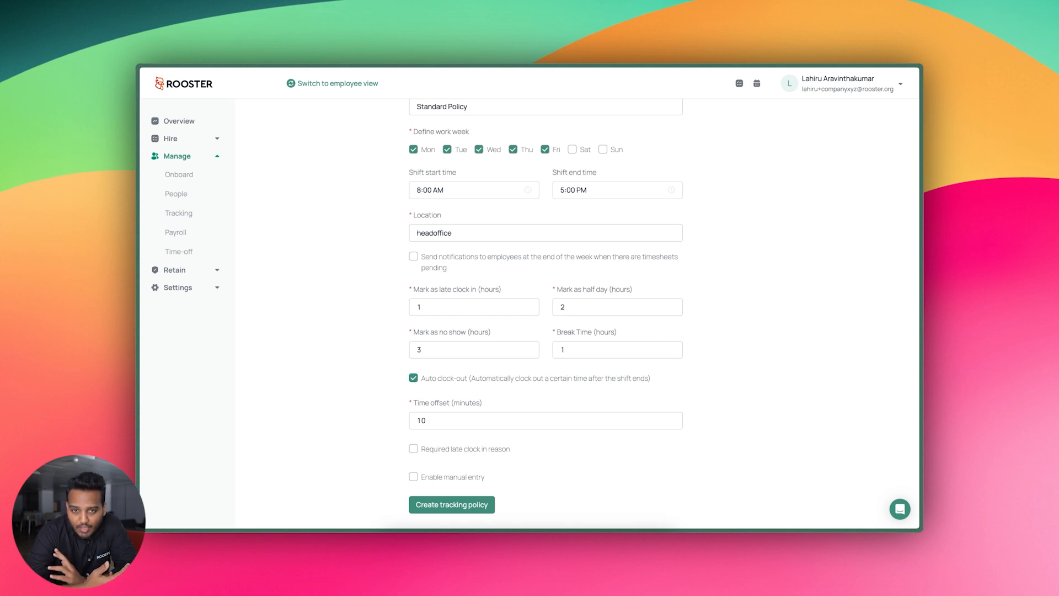
Enable 10-minute auto clock-out and a required late clock-in reason, then create the policy
{"action": "left_click", "coordinate": [439, 415]}
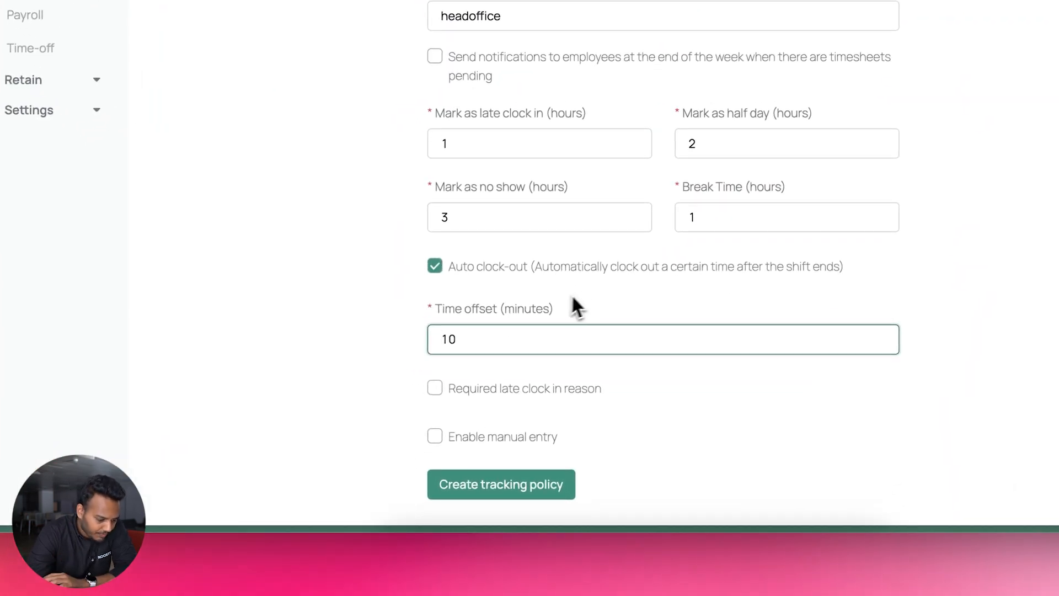
{"action": "left_click", "coordinate": [584, 392]}
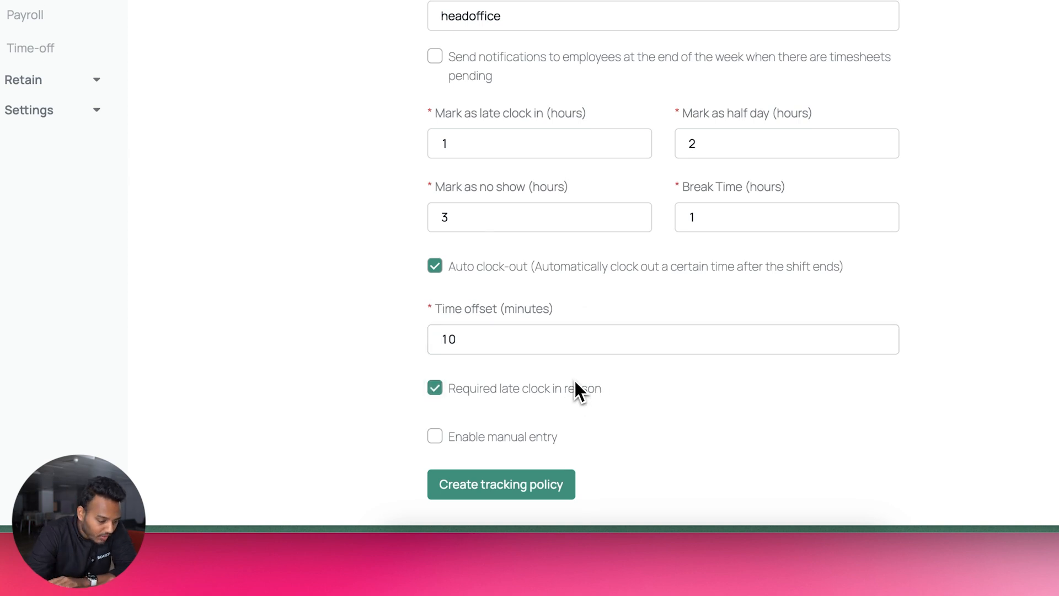
{"action": "left_click", "coordinate": [523, 441]}
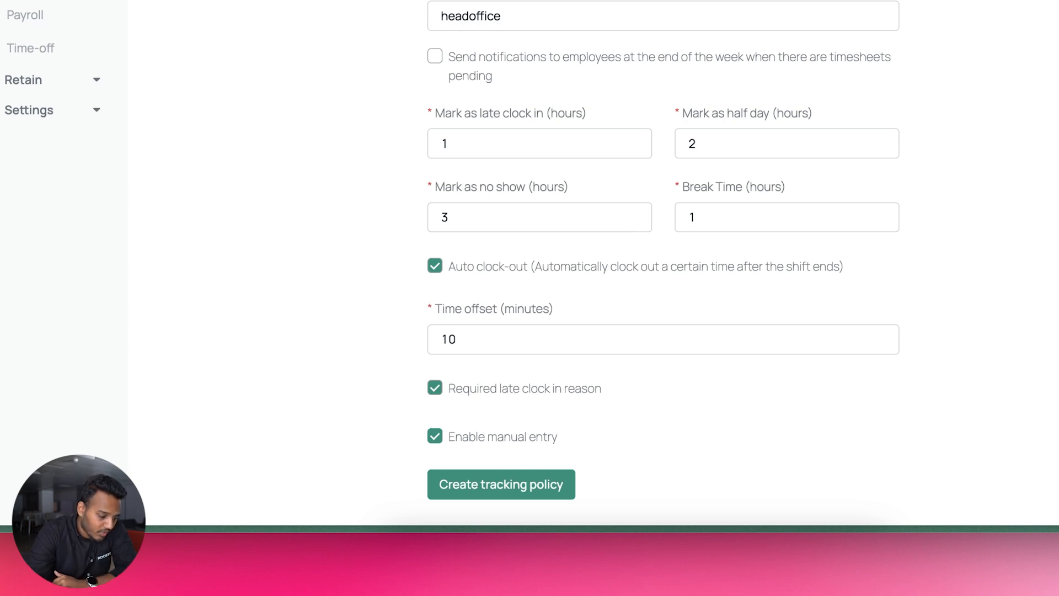
{"action": "left_click", "coordinate": [523, 441]}
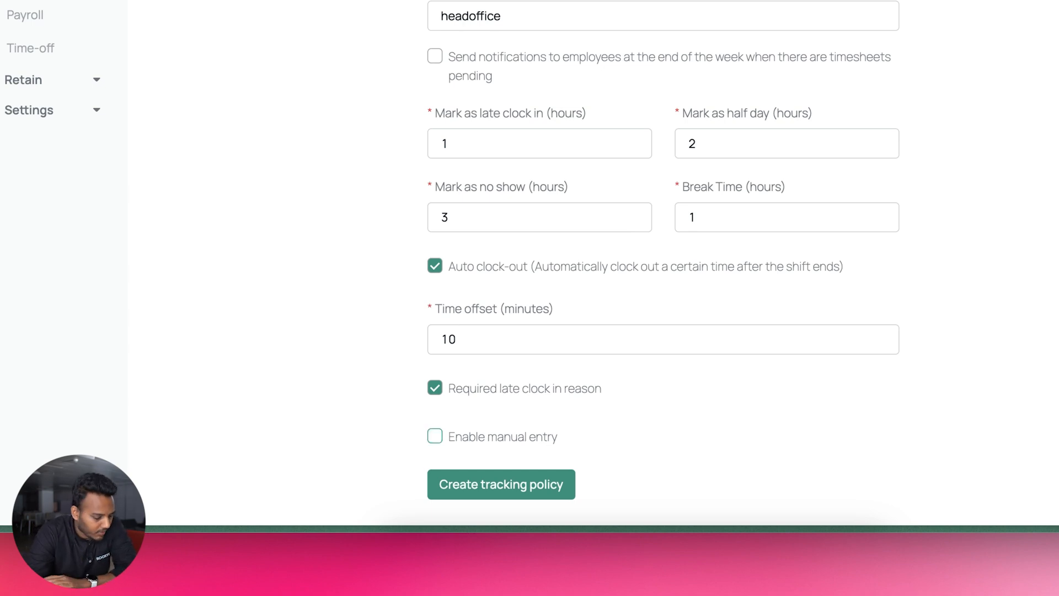
{"action": "left_click", "coordinate": [527, 484]}
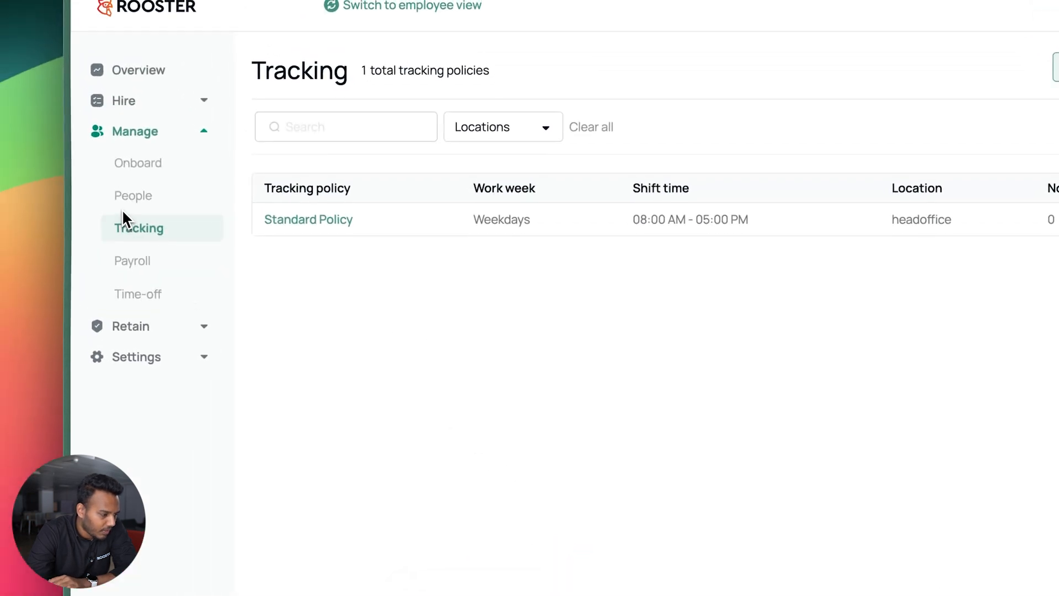
Open Employee 03's profile from People and go to its Tracking tab
{"action": "left_click", "coordinate": [134, 200]}
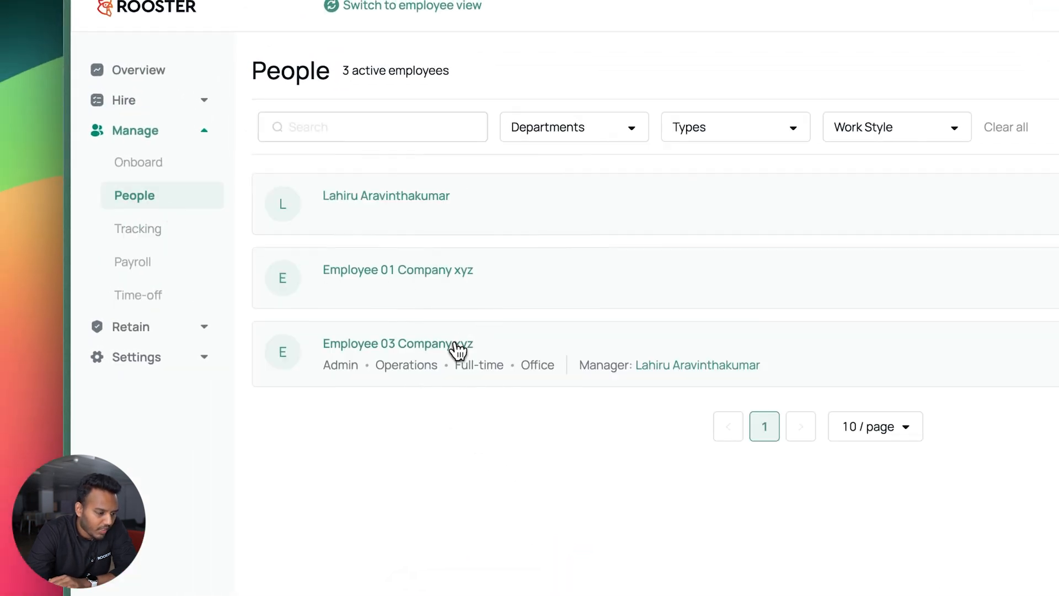
{"action": "left_click", "coordinate": [457, 346]}
{"action": "left_click", "coordinate": [430, 226]}
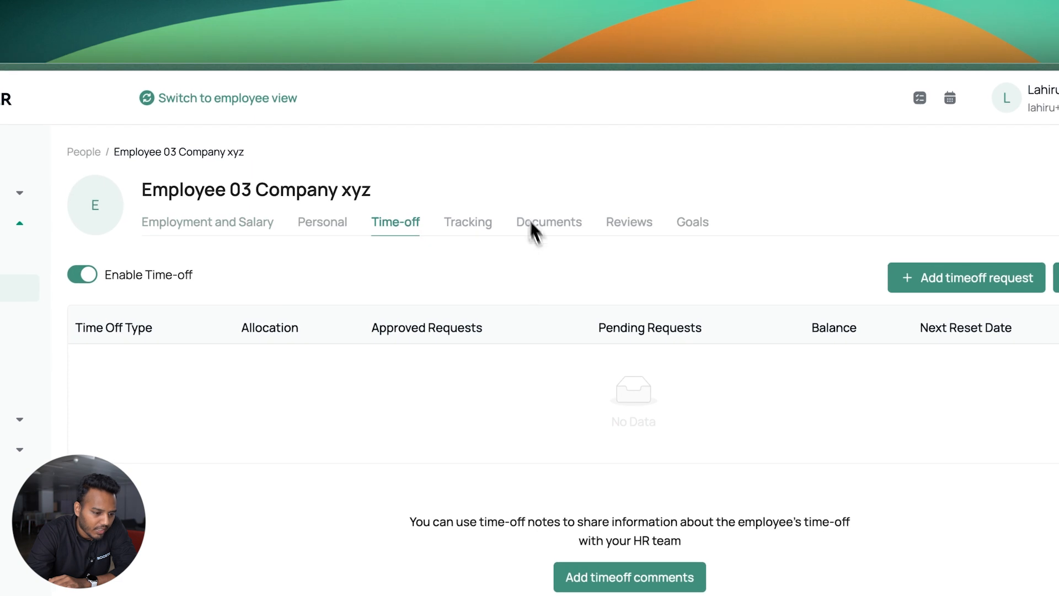
{"action": "left_click", "coordinate": [469, 223]}
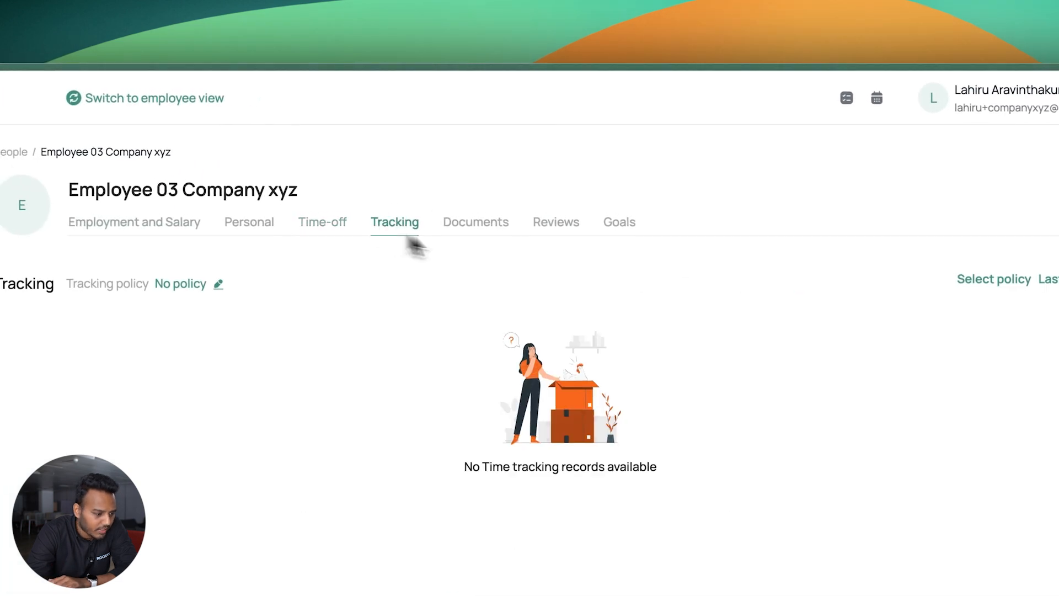
Assign Standard Policy as Employee 03's tracking policy
{"action": "left_click", "coordinate": [218, 283]}
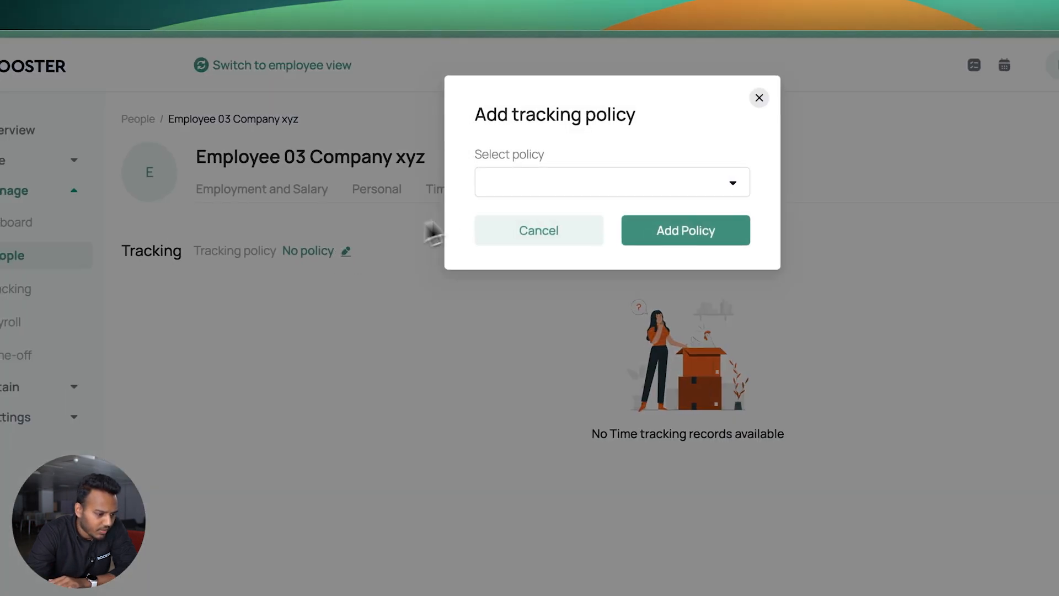
{"action": "left_click", "coordinate": [516, 184]}
{"action": "left_click", "coordinate": [525, 237]}
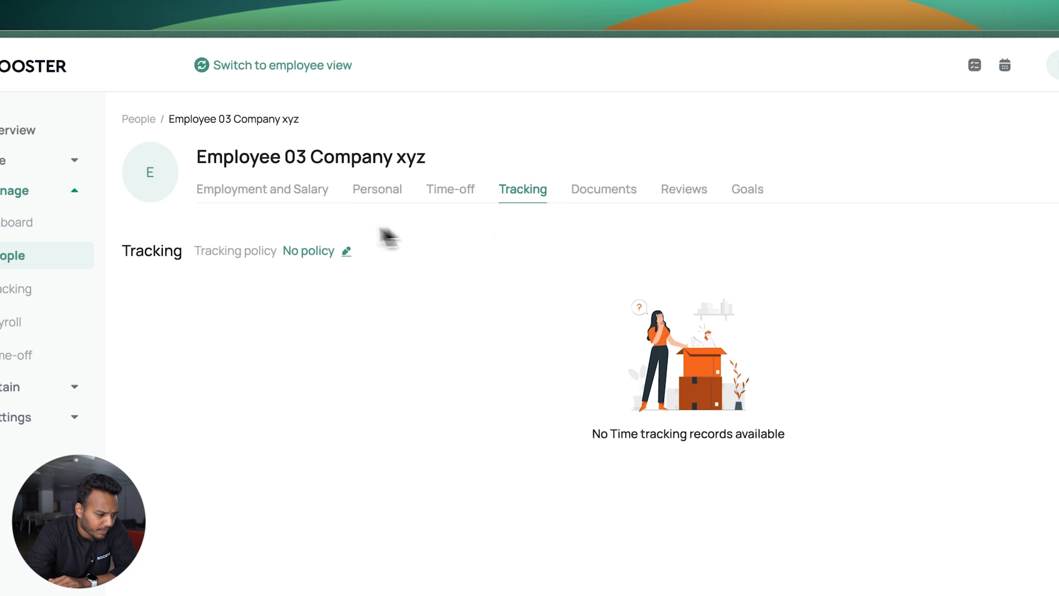
{"action": "left_click", "coordinate": [326, 251]}
{"action": "left_click", "coordinate": [501, 185]}
{"action": "left_click", "coordinate": [530, 215]}
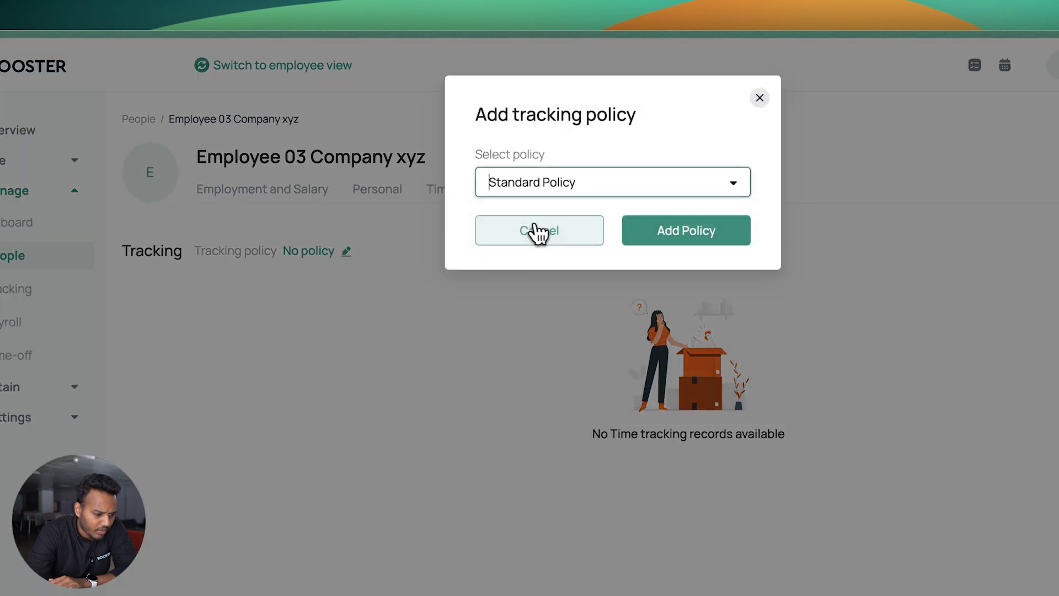
{"action": "left_click", "coordinate": [674, 237]}
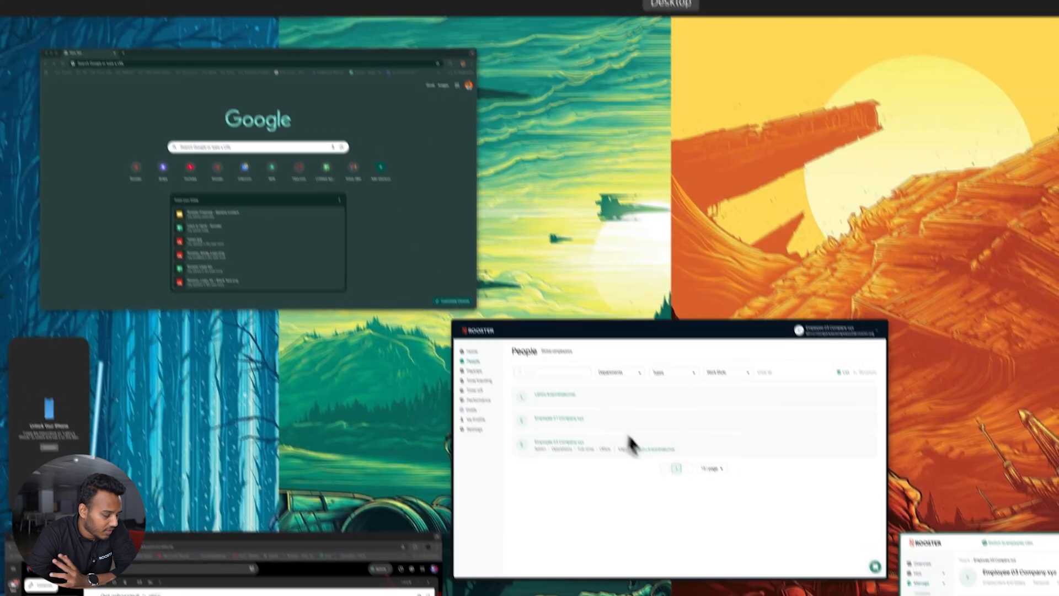
{"action": "left_click", "coordinate": [657, 507]}
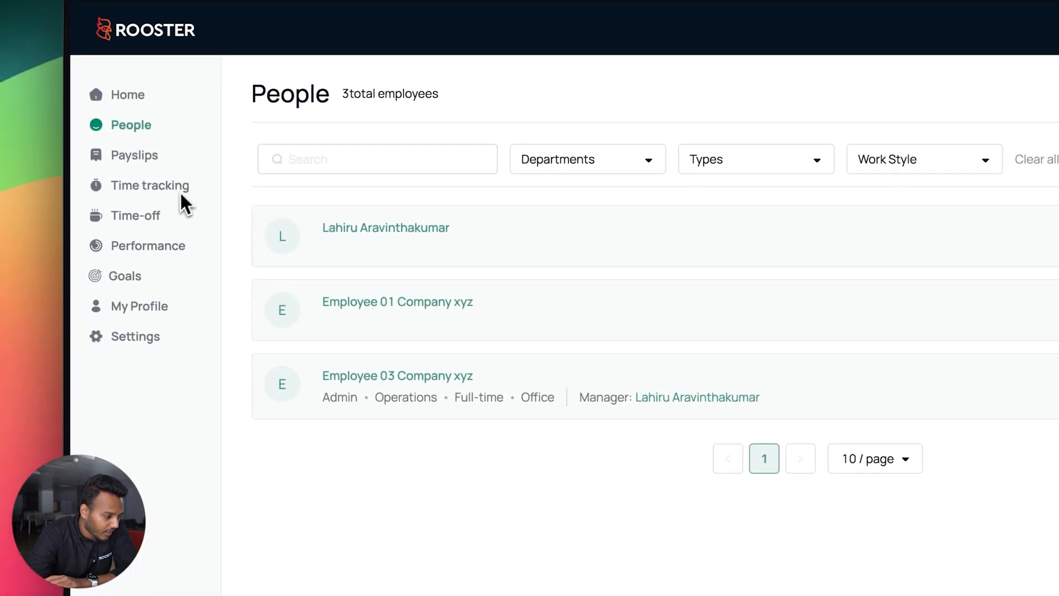
Open the employee's Time tracking calendar with 08:00–17:00 weekday shifts, dismissing the clock-in prompt
{"action": "left_click", "coordinate": [160, 188]}
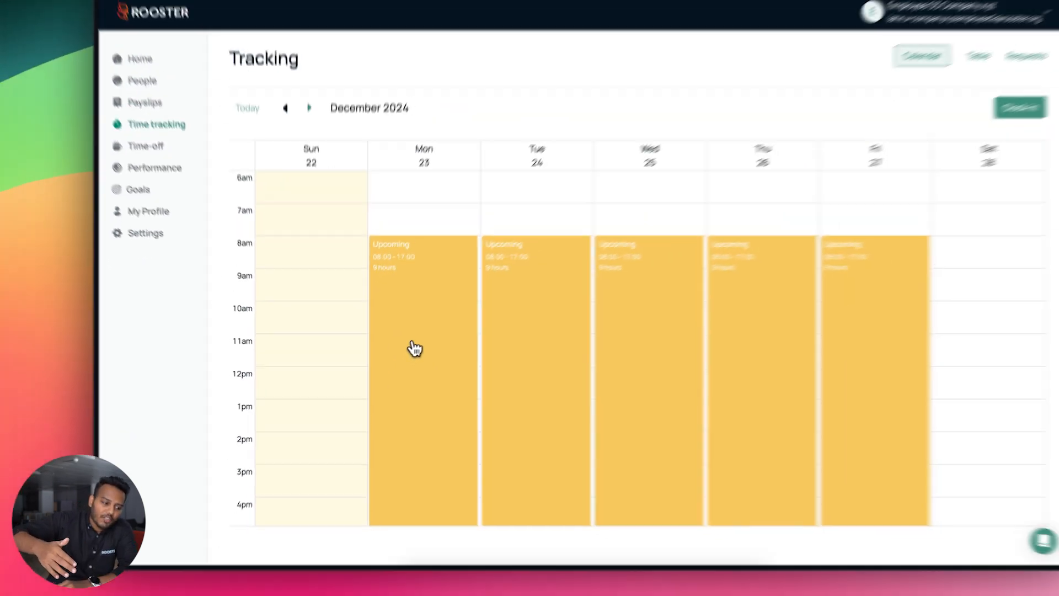
{"action": "scroll", "coordinate": [392, 351], "scroll_direction": "down", "scroll_amount": 2}
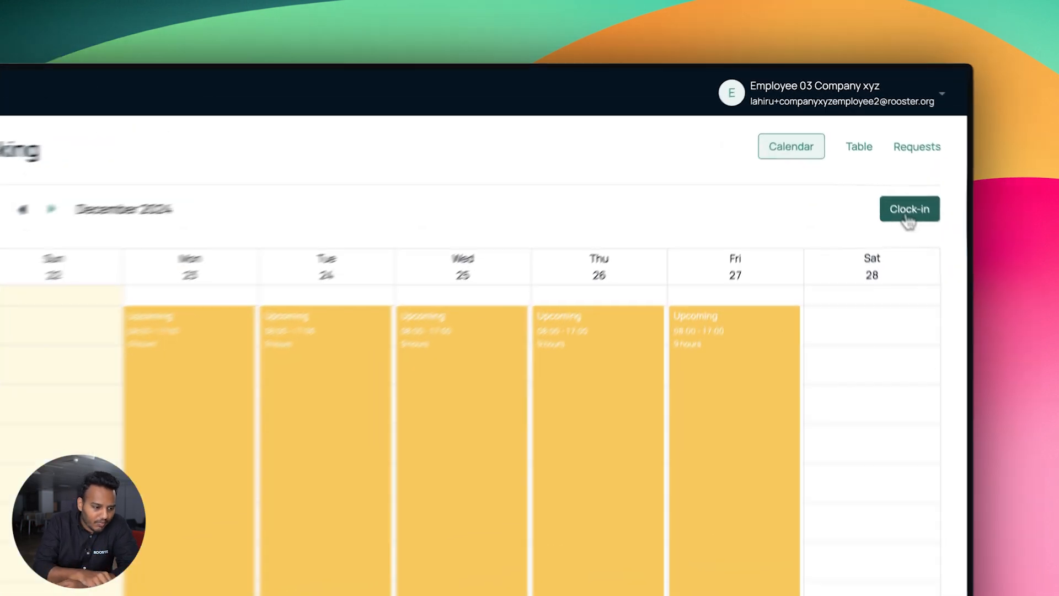
{"action": "left_click", "coordinate": [881, 160]}
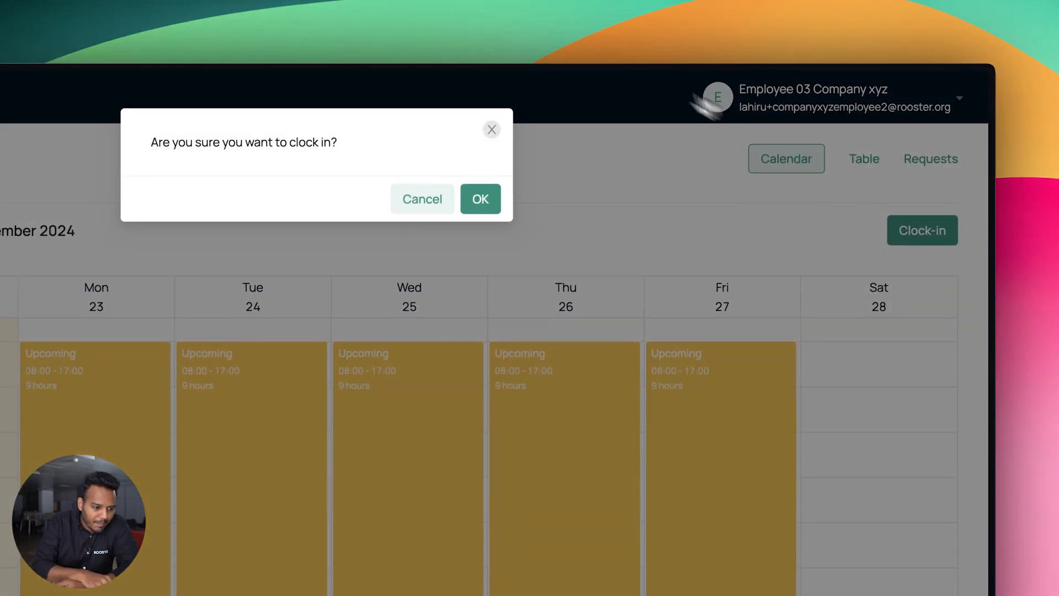
{"action": "left_click", "coordinate": [566, 135]}
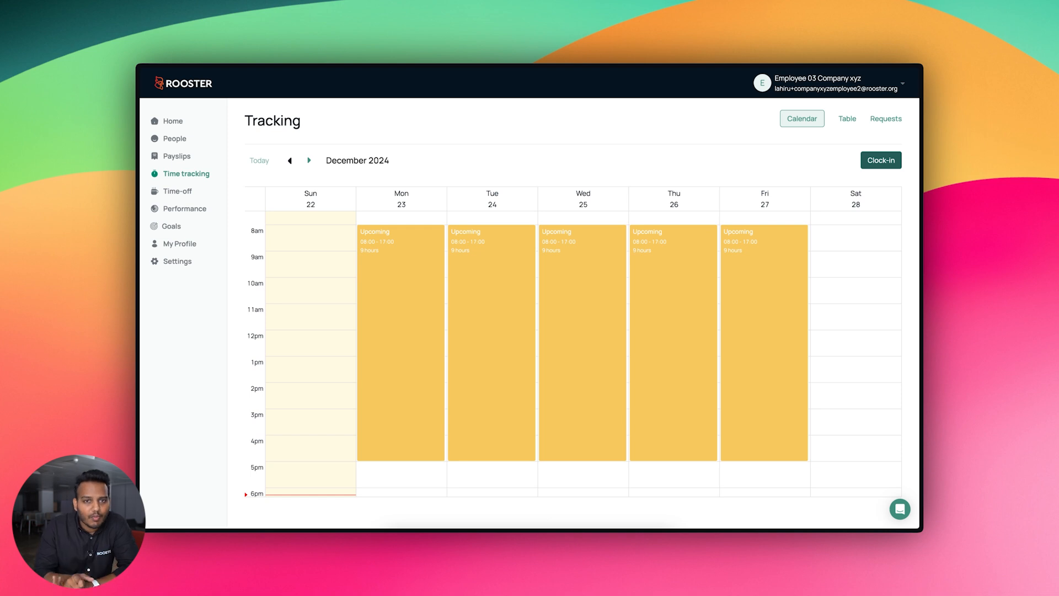
{"action": "key", "text": "ctrl+Up"}
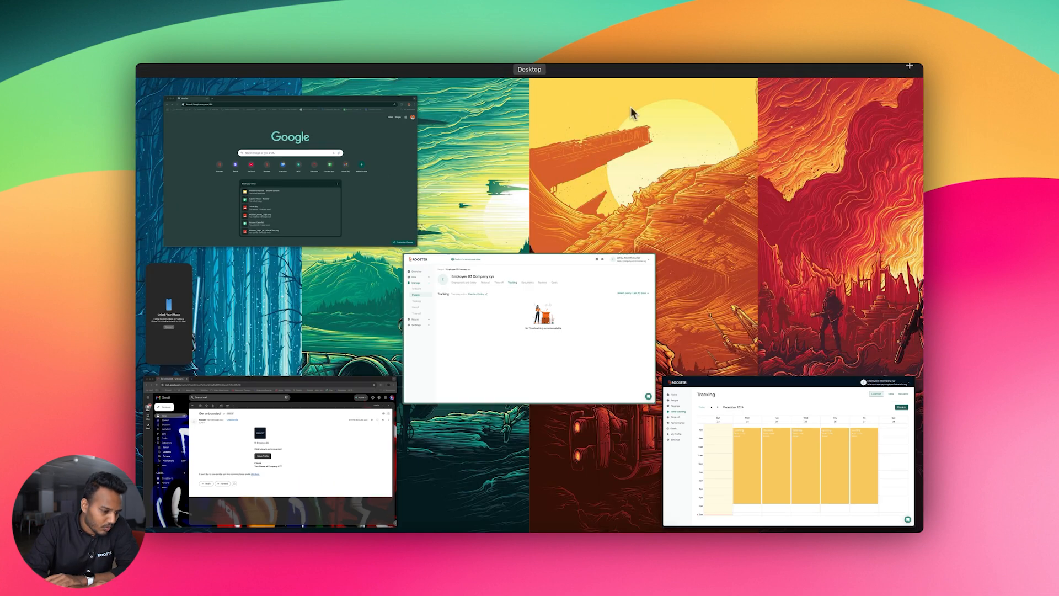
Return to the admin Rooster window and go to the Timeoff management page
{"action": "left_click", "coordinate": [584, 283]}
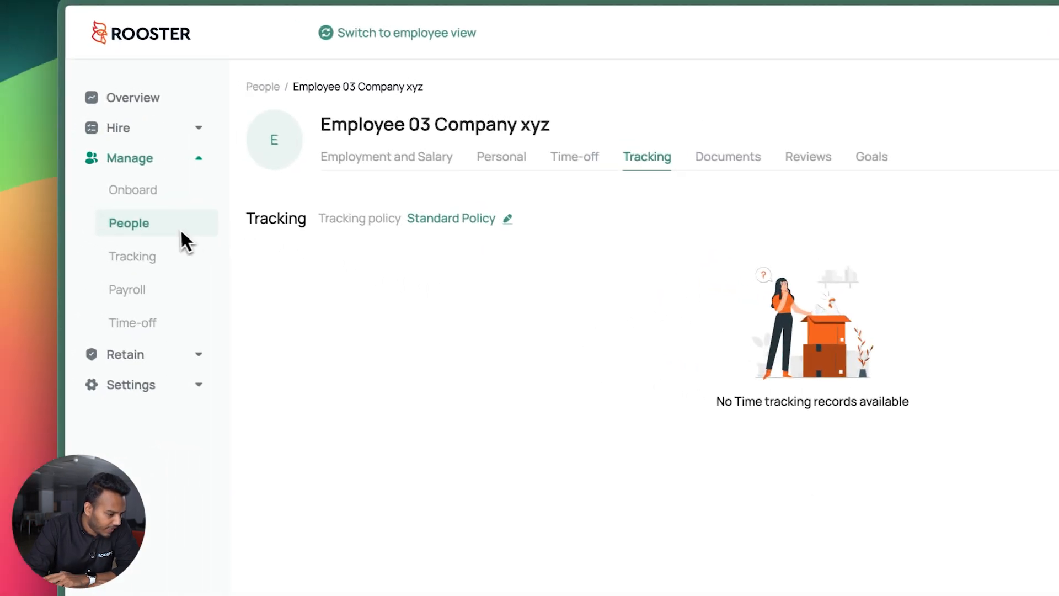
{"action": "left_click", "coordinate": [99, 244]}
{"action": "left_click", "coordinate": [145, 330]}
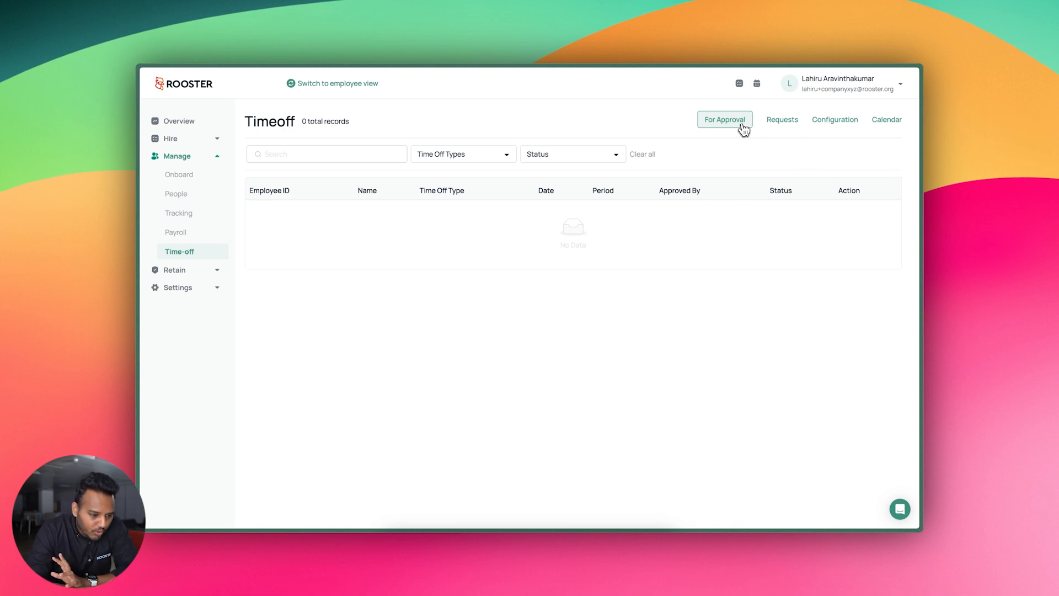
{"action": "left_click", "coordinate": [798, 119]}
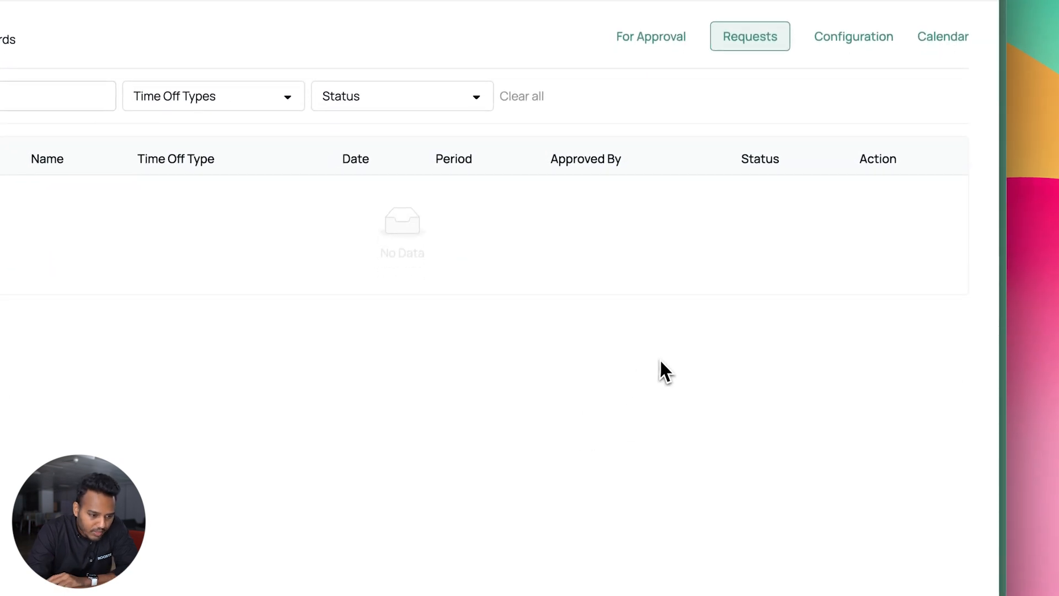
Open the Timeoff Configuration page and start a new blank time-off type
{"action": "left_click", "coordinate": [859, 41]}
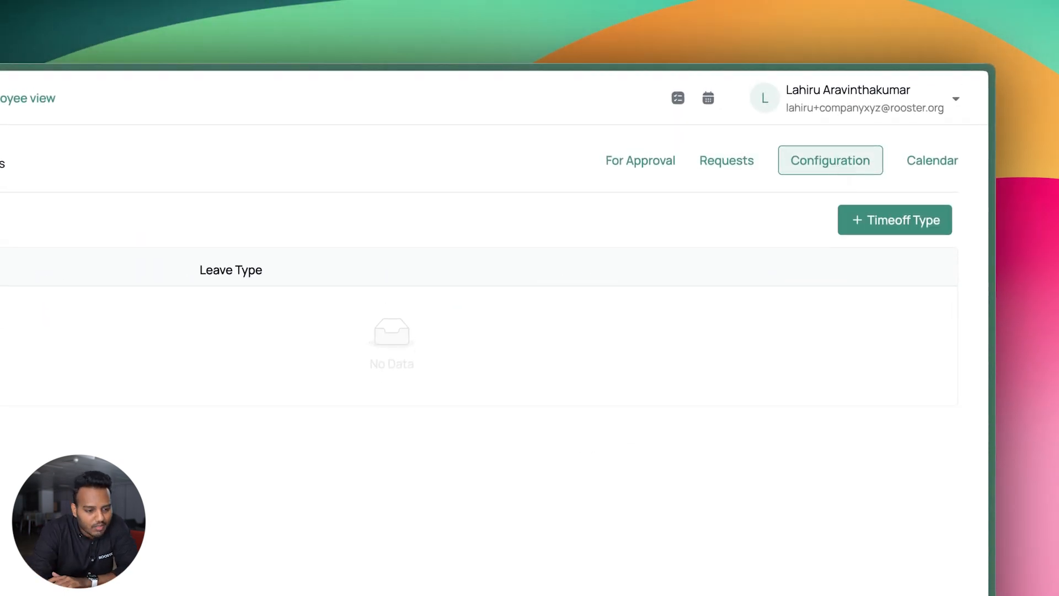
{"action": "left_click", "coordinate": [928, 168]}
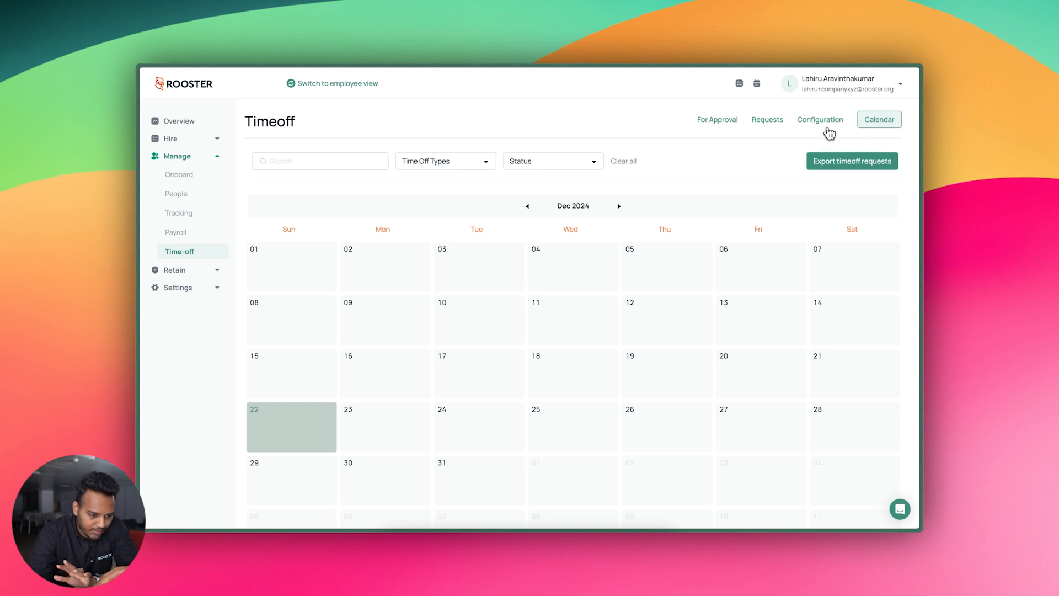
{"action": "left_click", "coordinate": [825, 126]}
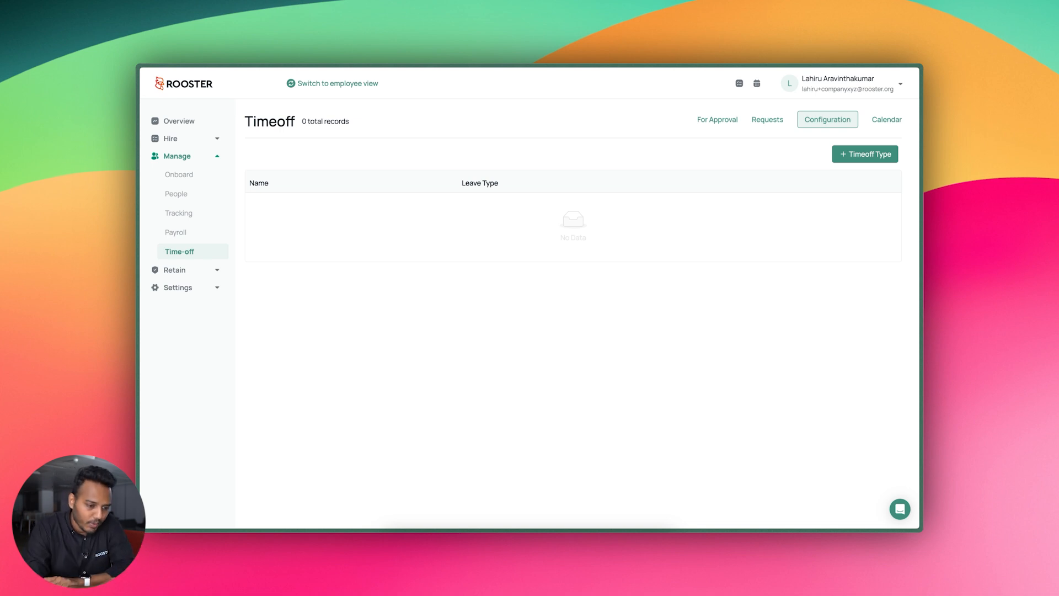
{"action": "left_click", "coordinate": [860, 154]}
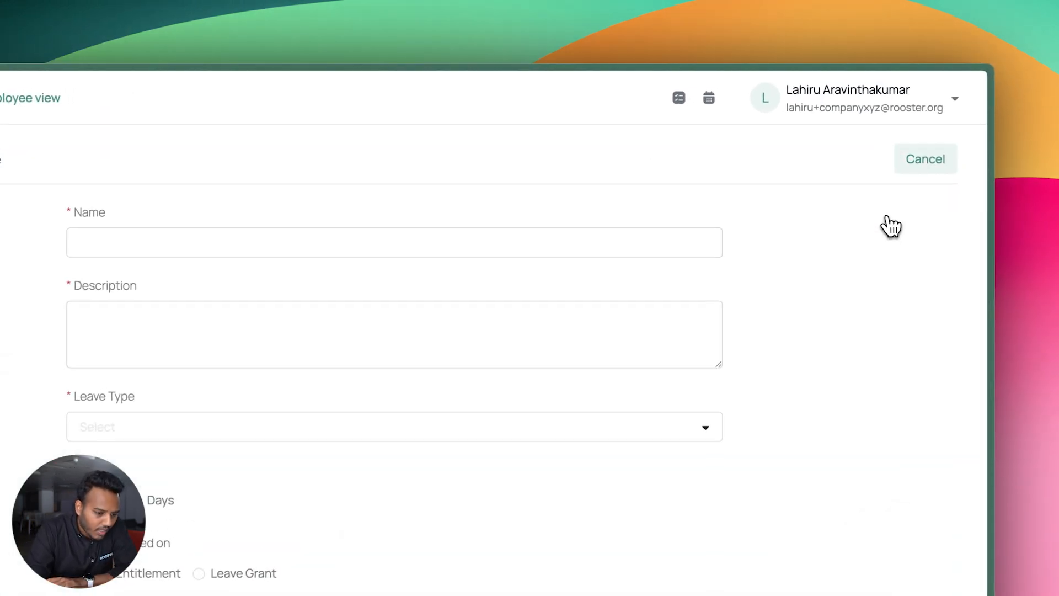
Enter 'Casual Leave' as name and description, set Leave Type to Paid with Fixed Entitlement
{"action": "left_click", "coordinate": [642, 241]}
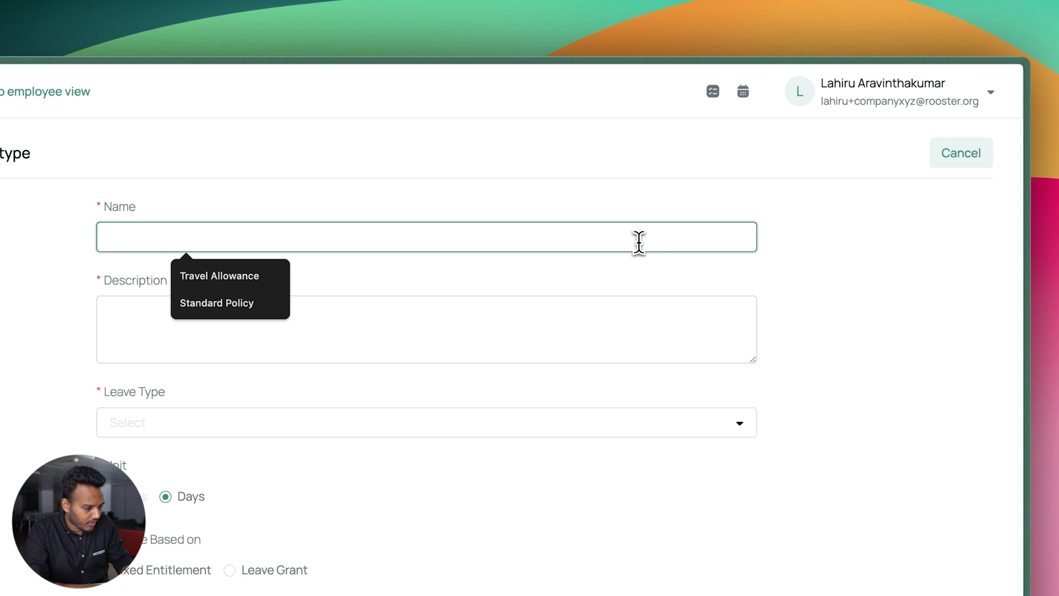
{"action": "type", "text": "Casual Leave"}
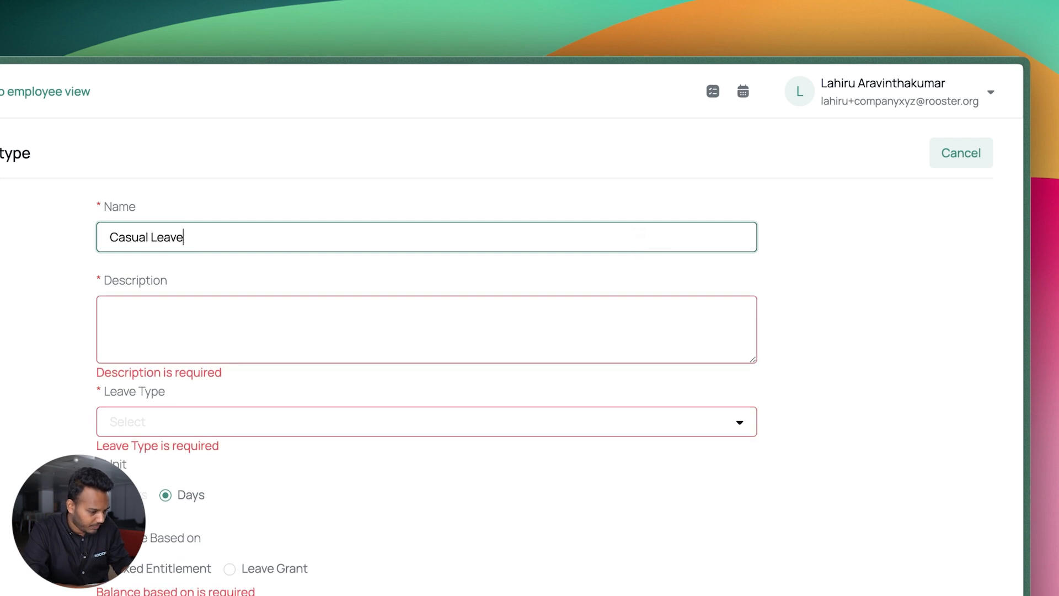
{"action": "left_click", "coordinate": [525, 339]}
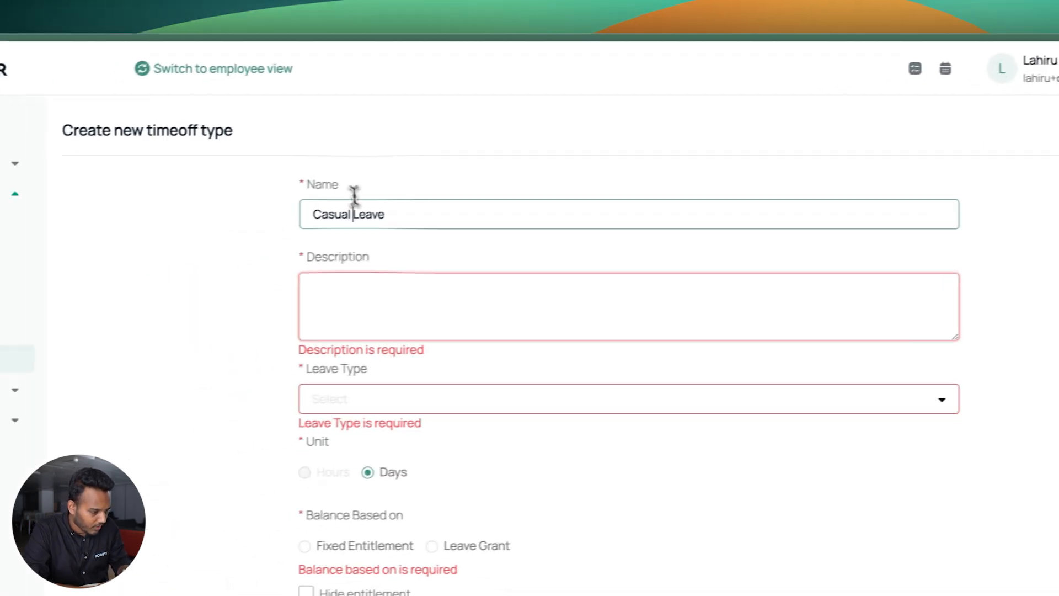
{"action": "triple_click", "coordinate": [152, 234]}
{"action": "left_click", "coordinate": [396, 396]}
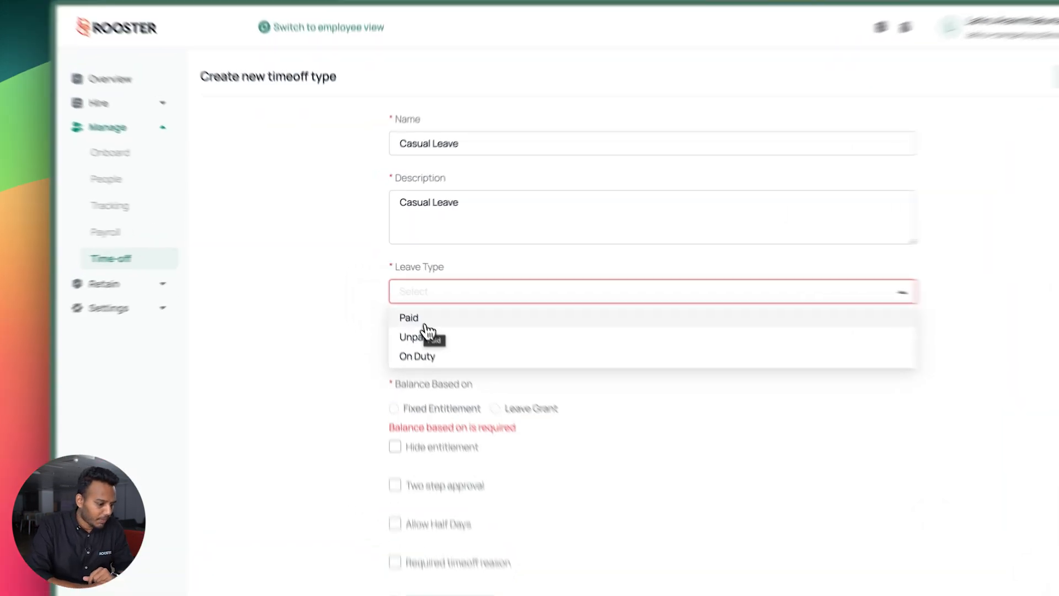
{"action": "left_click", "coordinate": [425, 321]}
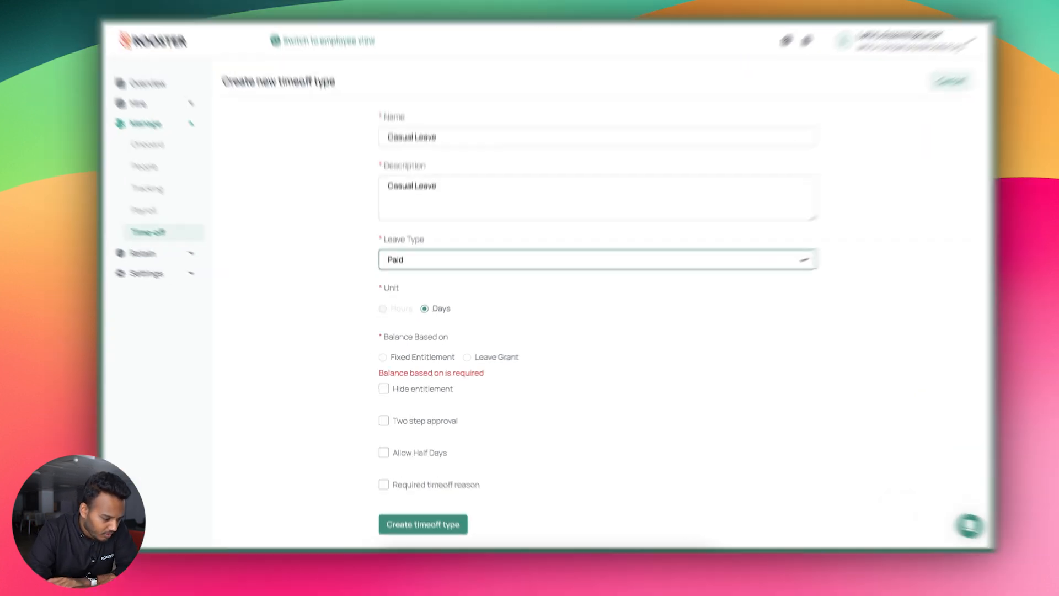
{"action": "left_click", "coordinate": [385, 361]}
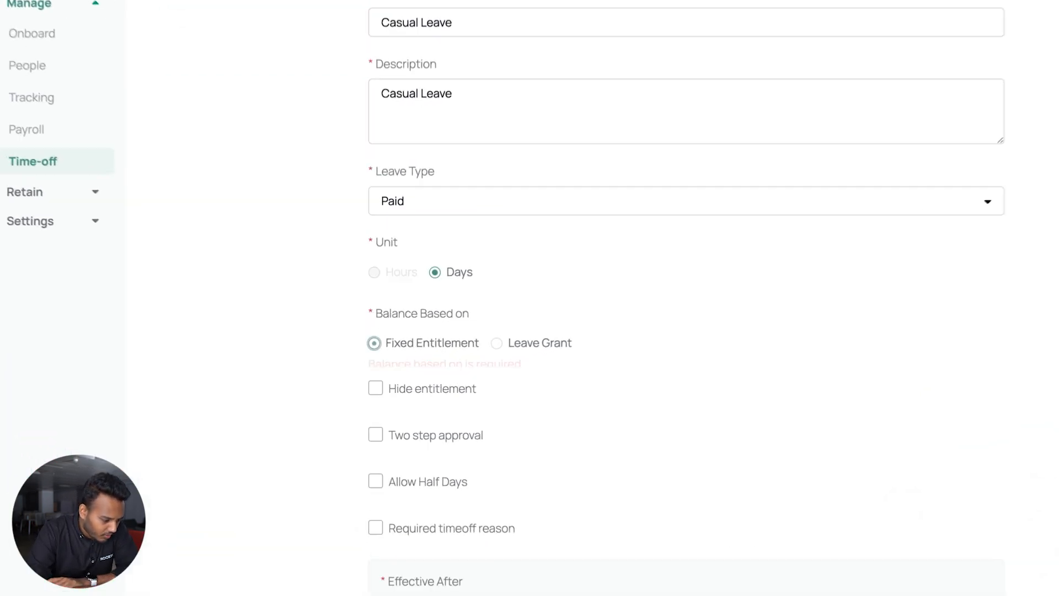
Enable Allow Half Days, keep Required timeoff reason off, and scroll to the policy section
{"action": "scroll", "coordinate": [533, 388], "scroll_direction": "down", "scroll_amount": 1}
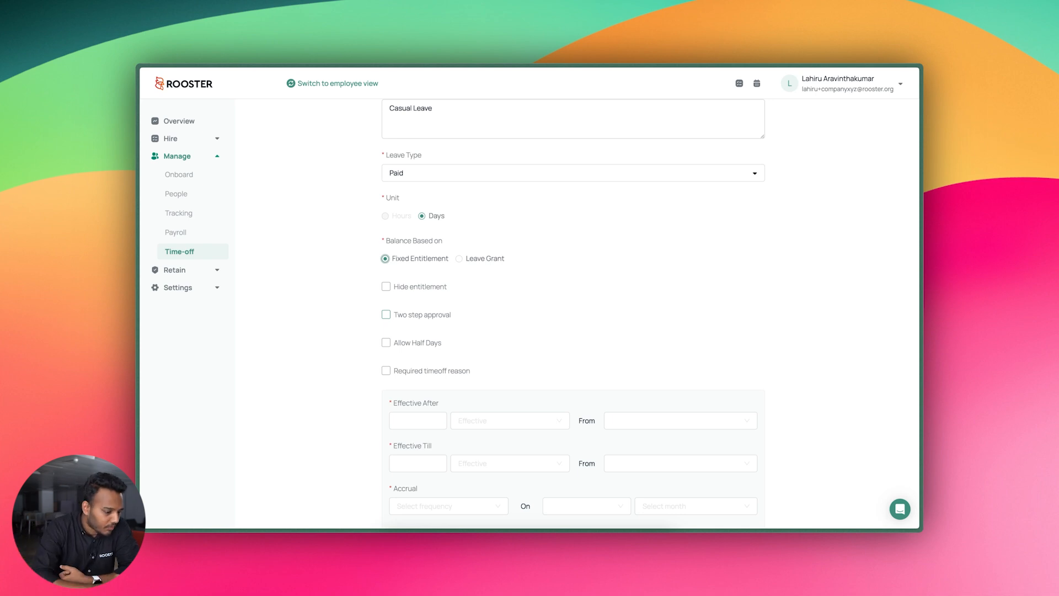
{"action": "left_click", "coordinate": [417, 342]}
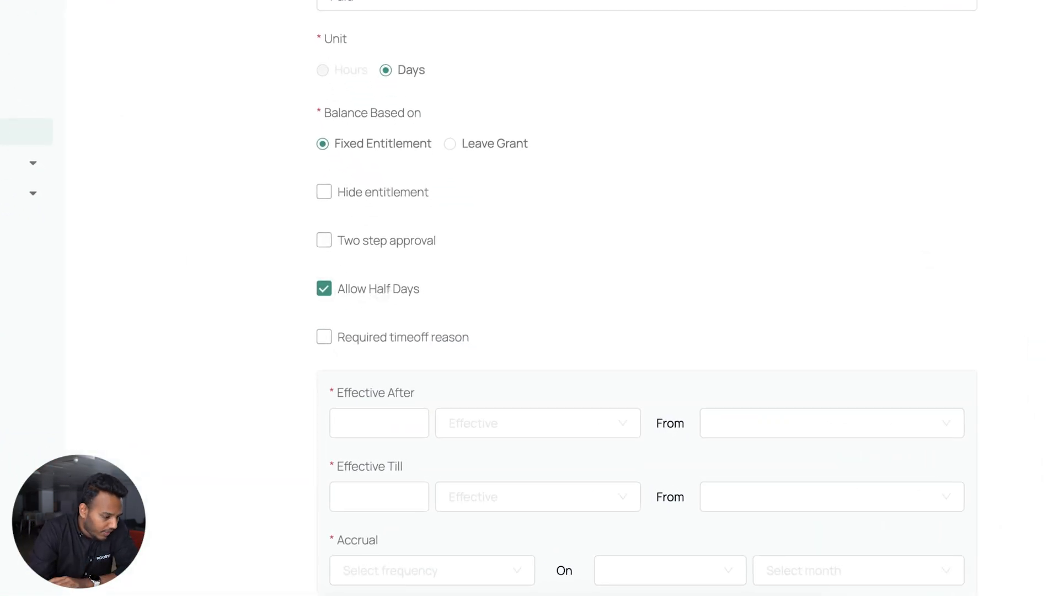
{"action": "scroll", "coordinate": [379, 296], "scroll_direction": "down", "scroll_amount": 2}
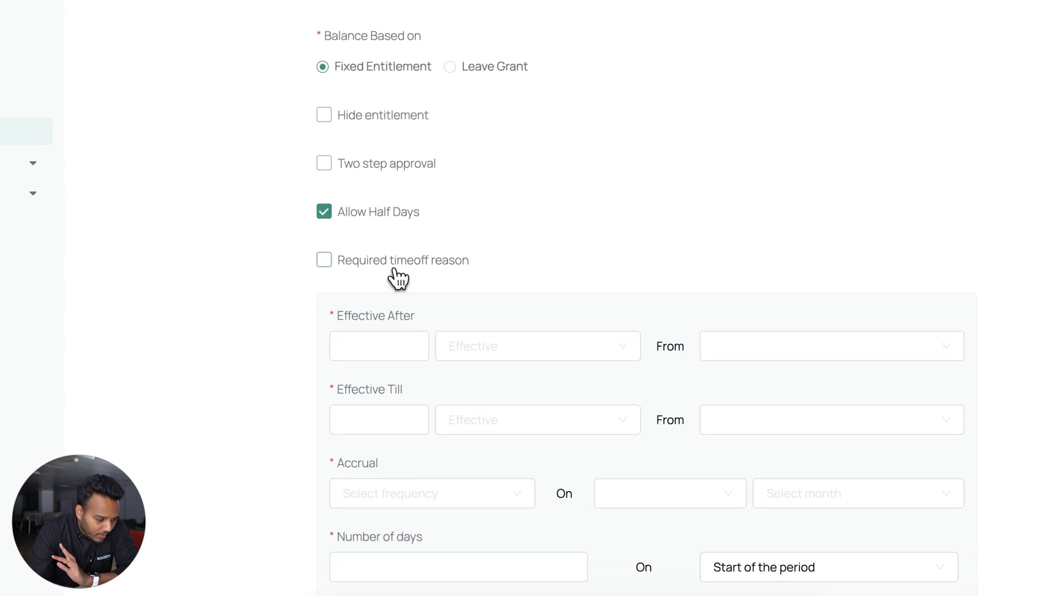
{"action": "left_click", "coordinate": [394, 270]}
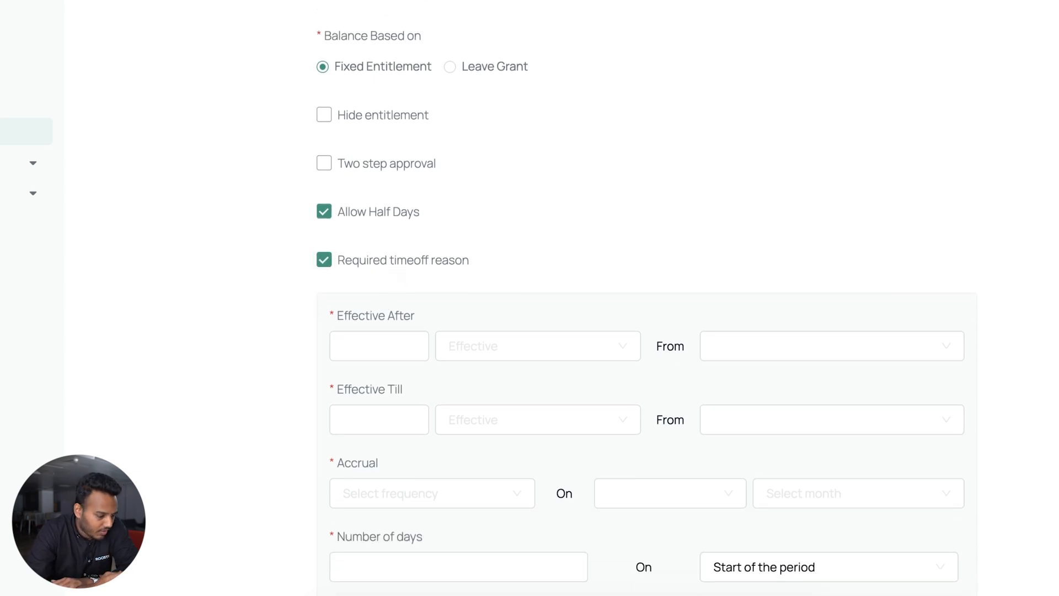
{"action": "left_click", "coordinate": [412, 260]}
{"action": "scroll", "coordinate": [391, 273], "scroll_direction": "down", "scroll_amount": 4}
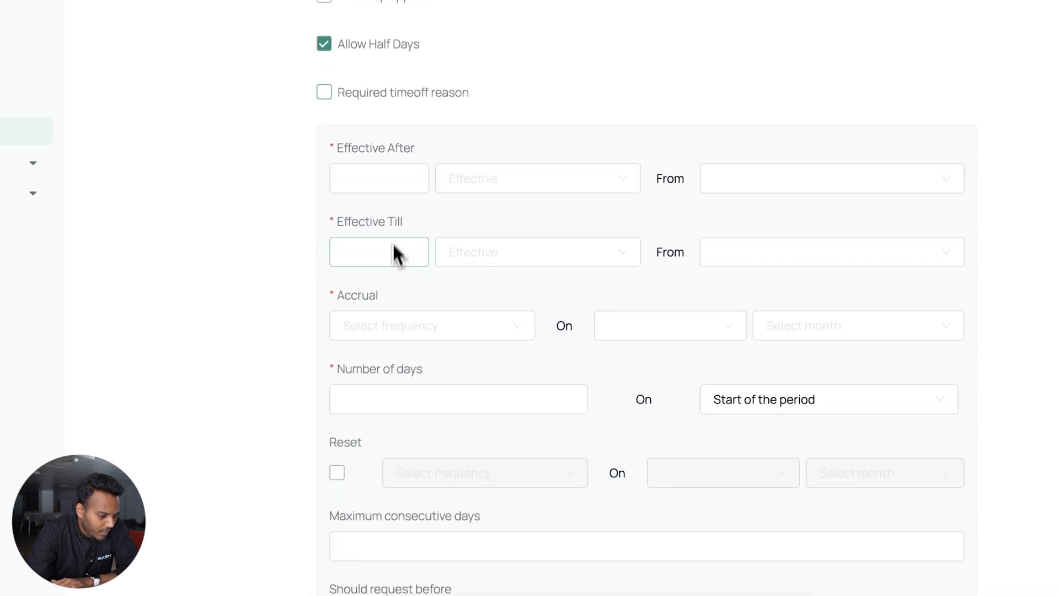
{"action": "scroll", "coordinate": [634, 449], "scroll_direction": "down", "scroll_amount": 3}
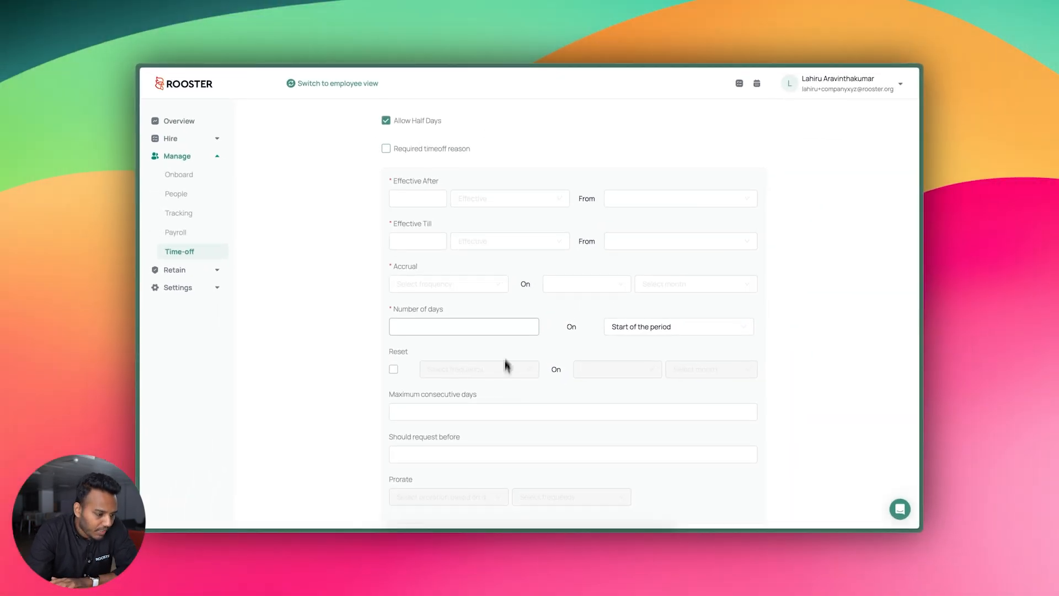
{"action": "scroll", "coordinate": [511, 326], "scroll_direction": "down", "scroll_amount": 1}
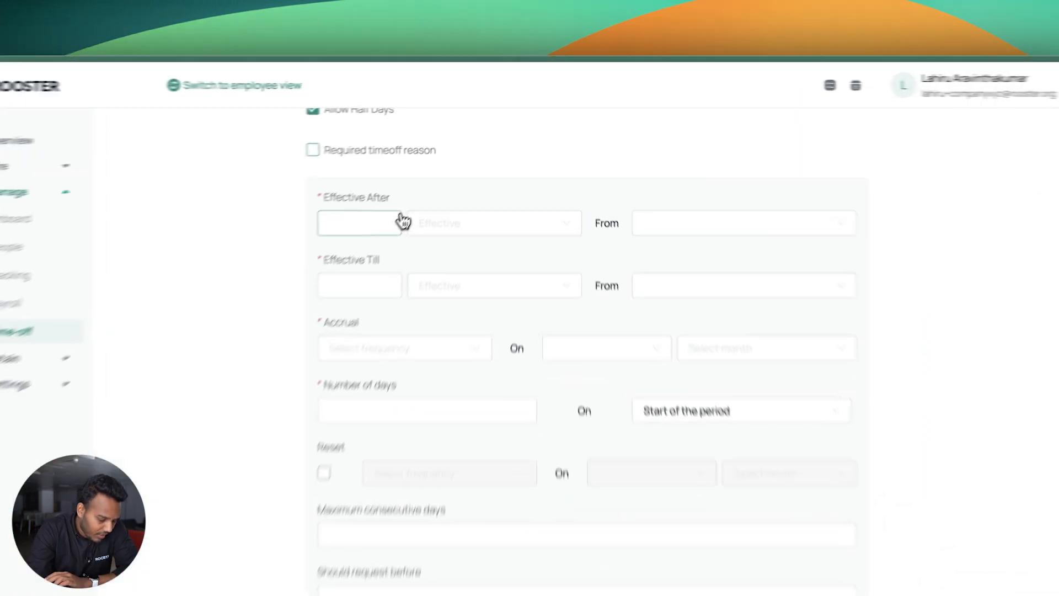
Set Effective After to 0 Day(s) from Date of Joining
{"action": "left_click", "coordinate": [440, 178]}
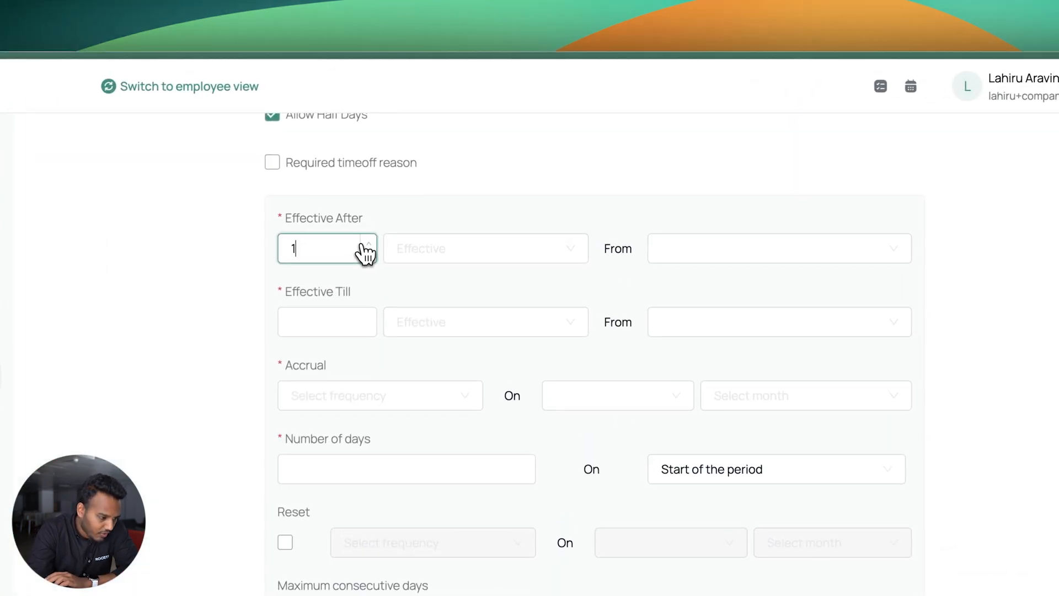
{"action": "type", "text": "0"}
{"action": "left_click", "coordinate": [442, 257]}
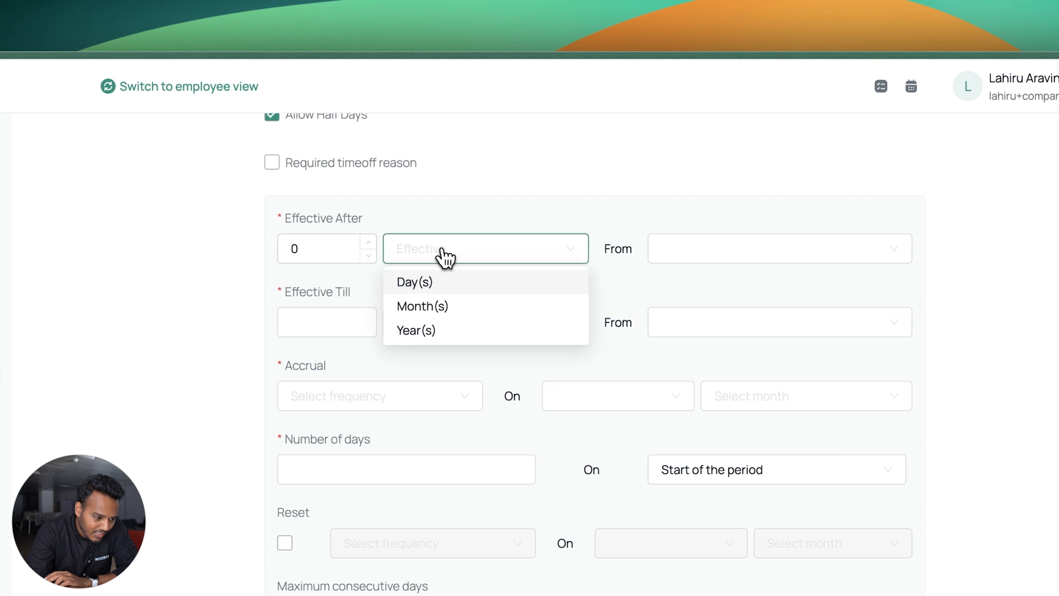
{"action": "left_click", "coordinate": [445, 291]}
{"action": "left_click", "coordinate": [677, 259]}
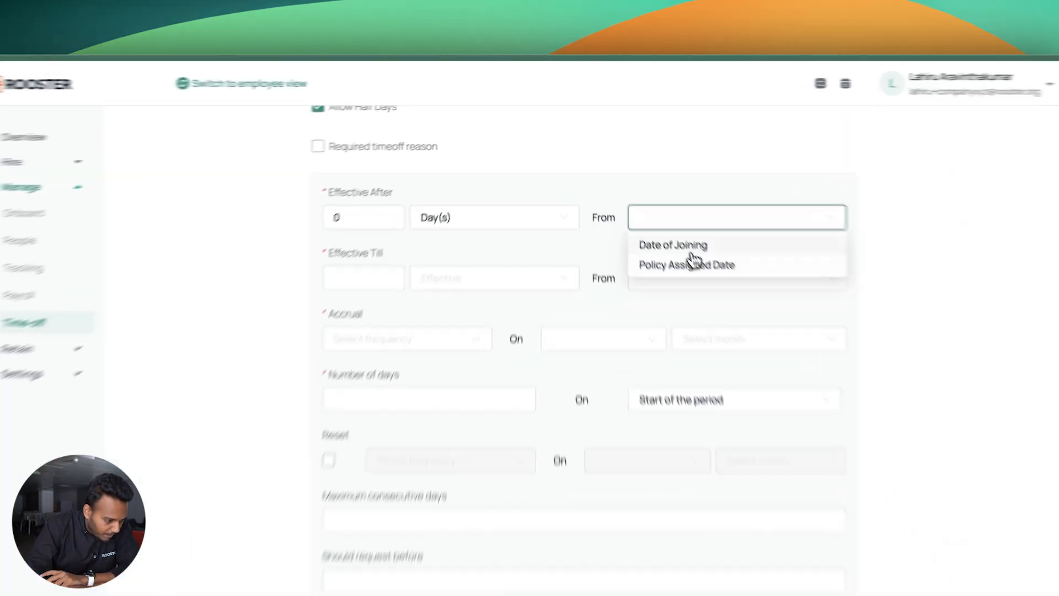
{"action": "left_click", "coordinate": [643, 198]}
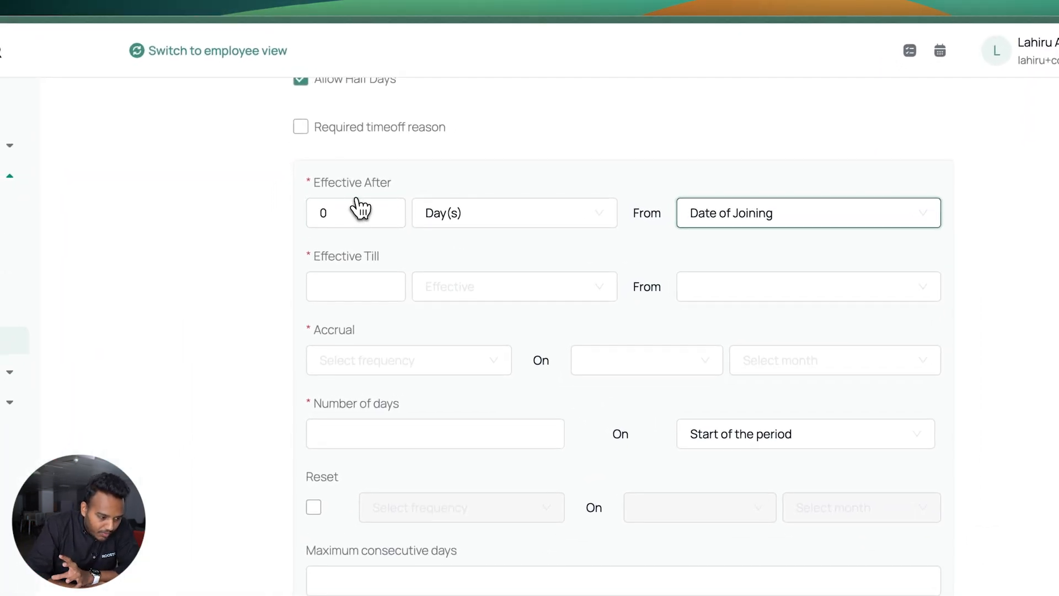
Set Effective Till to 1 Year(s) from Date of Joining
{"action": "left_click", "coordinate": [366, 286]}
{"action": "type", "text": "1"}
{"action": "left_click", "coordinate": [539, 291]}
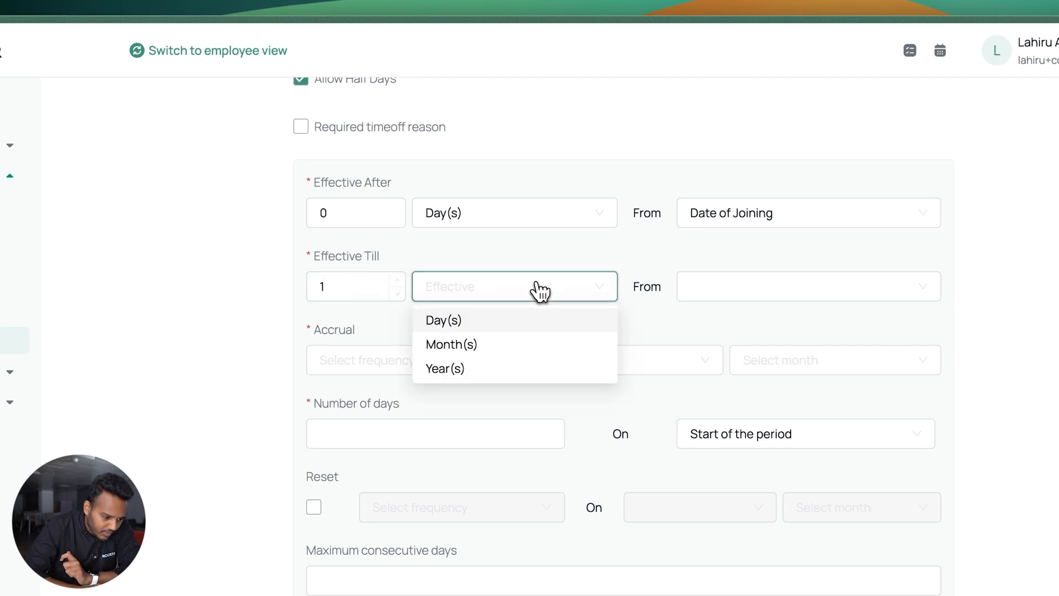
{"action": "left_click", "coordinate": [483, 370]}
{"action": "left_click", "coordinate": [707, 293]}
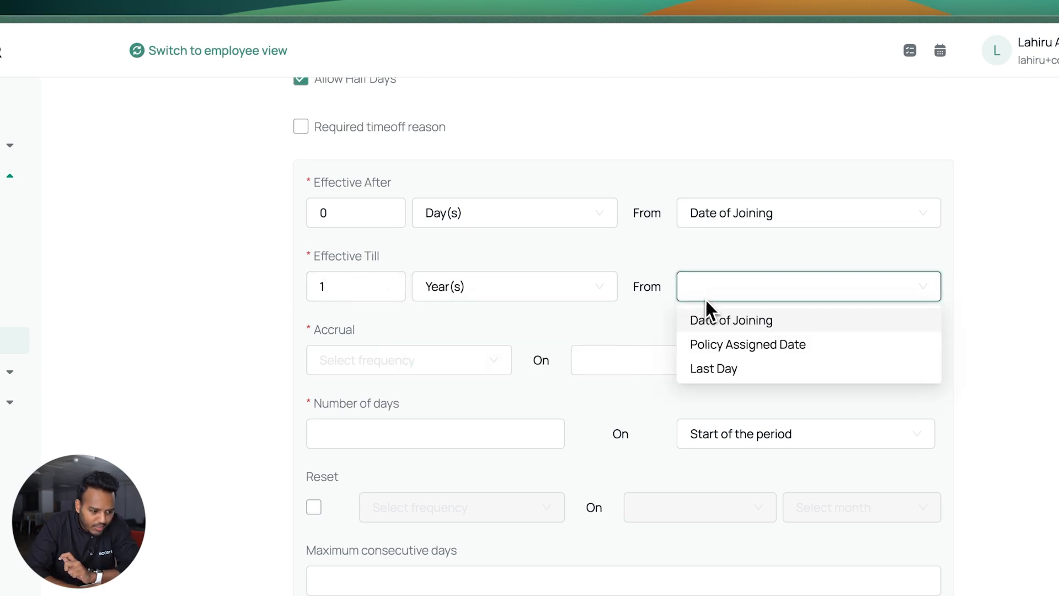
{"action": "left_click", "coordinate": [704, 320]}
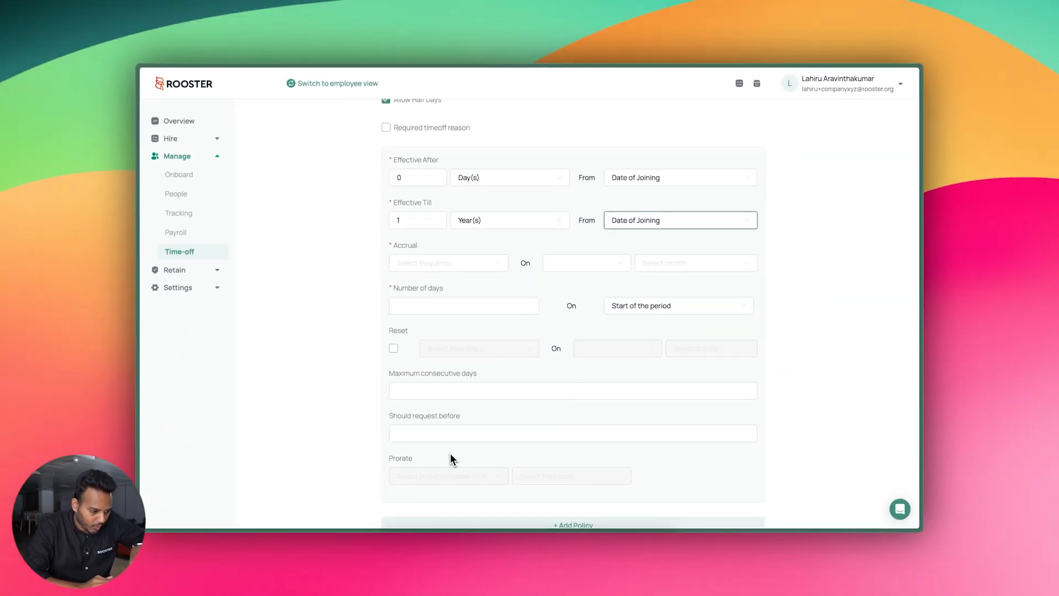
Set the accrual to Monthly on the employee's Joined Day
{"action": "left_click", "coordinate": [442, 264]}
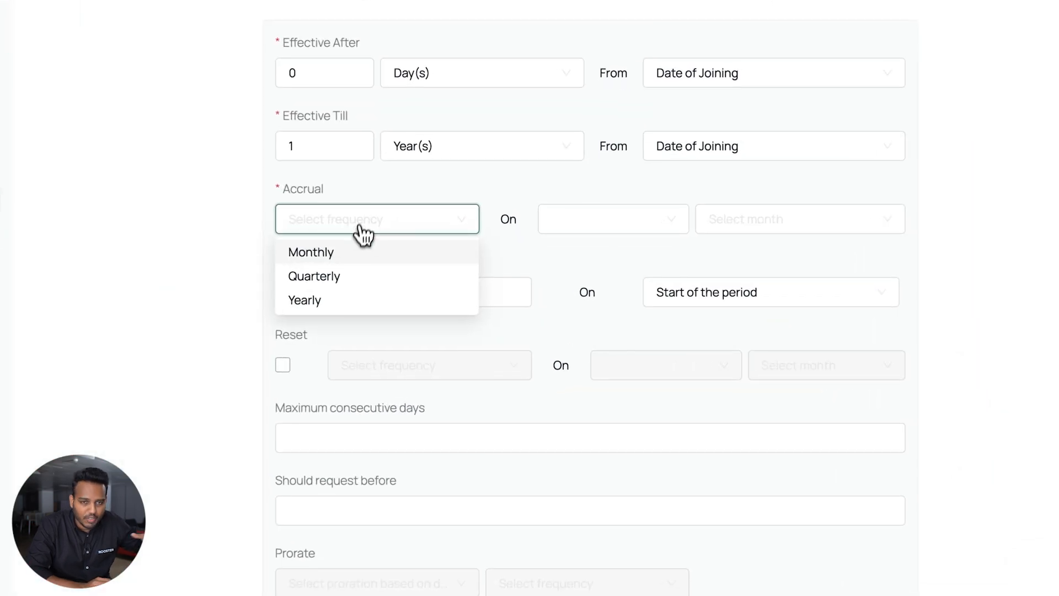
{"action": "left_click", "coordinate": [435, 283]}
{"action": "left_click", "coordinate": [353, 252]}
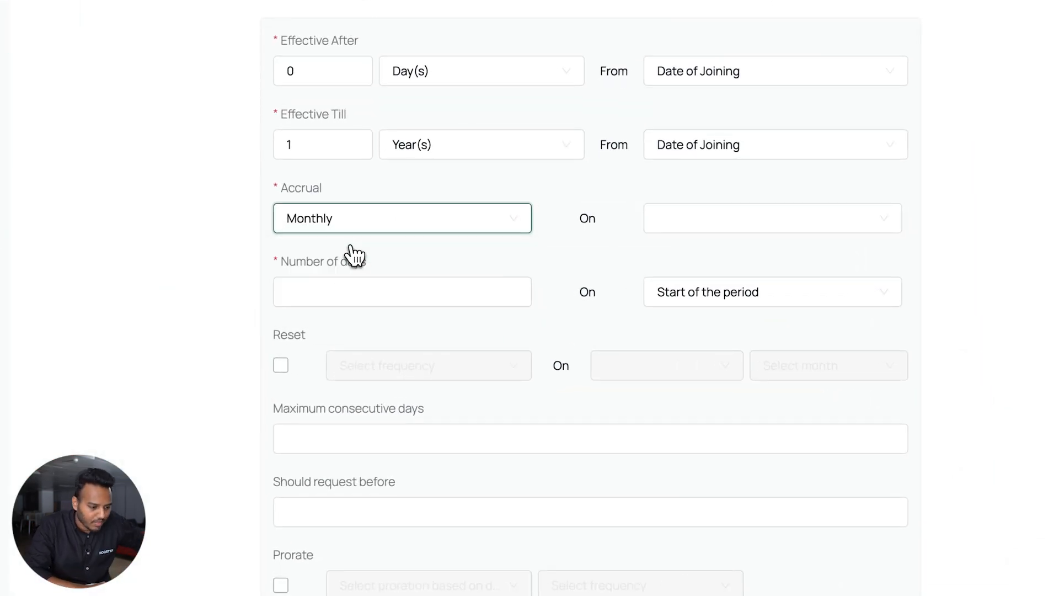
{"action": "left_click", "coordinate": [697, 225]}
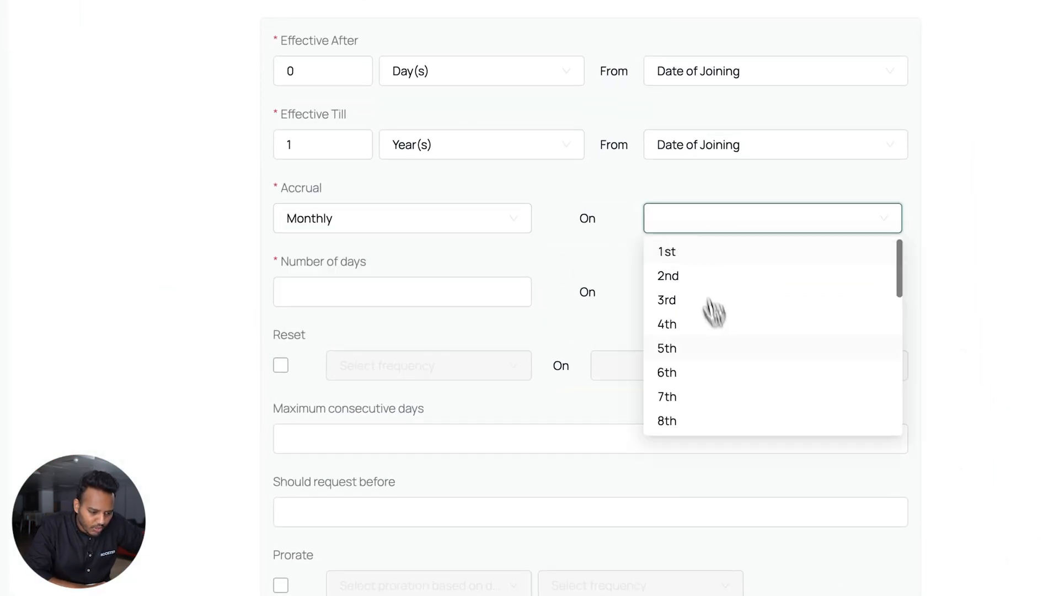
{"action": "scroll", "coordinate": [717, 331], "scroll_direction": "down", "scroll_amount": 10}
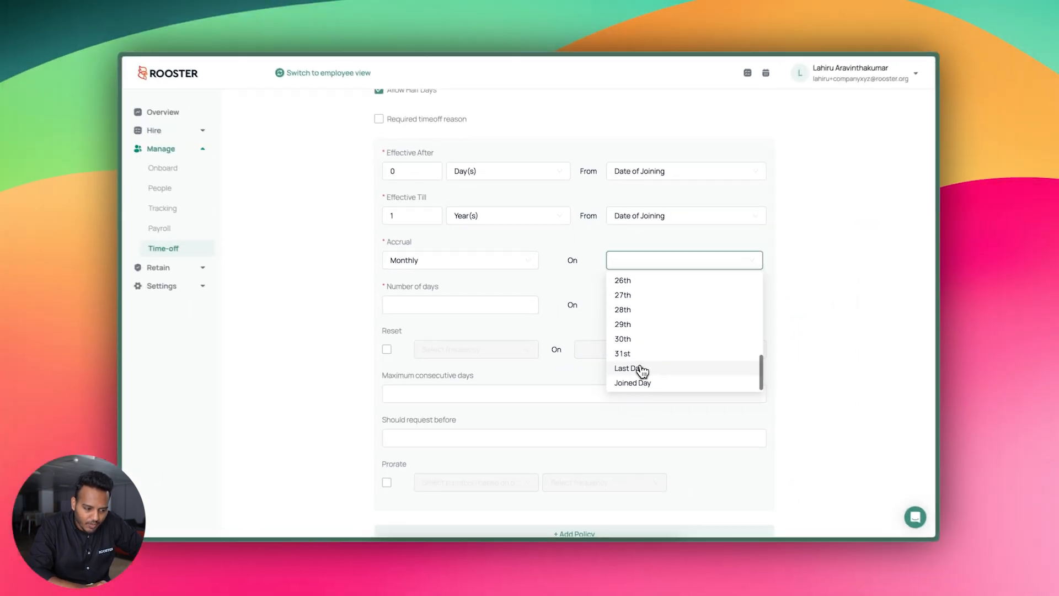
{"action": "scroll", "coordinate": [644, 358], "scroll_direction": "up", "scroll_amount": 10}
{"action": "scroll", "coordinate": [659, 348], "scroll_direction": "down", "scroll_amount": 10}
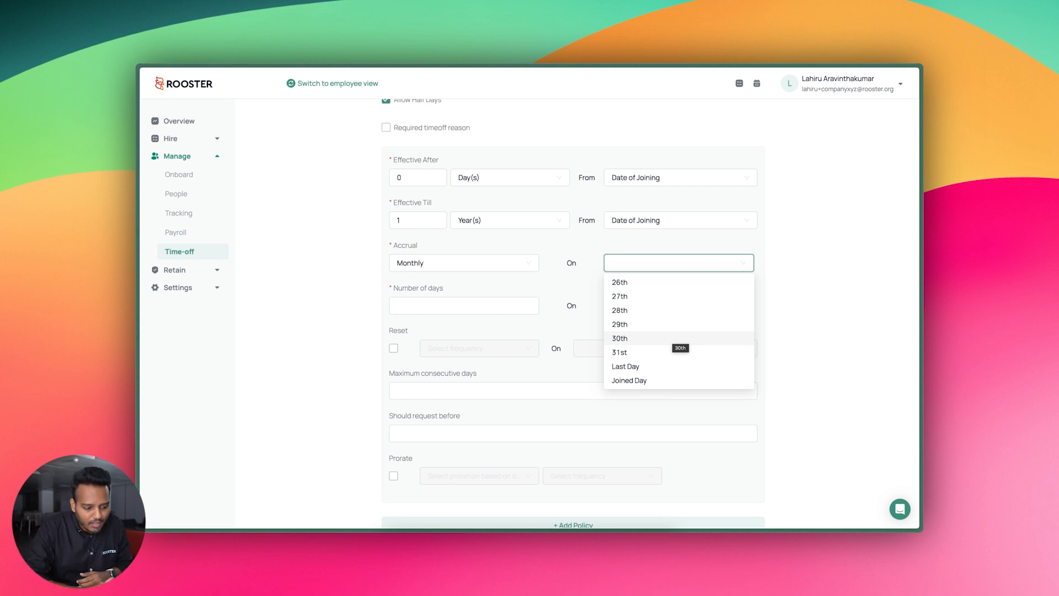
{"action": "scroll", "coordinate": [675, 331], "scroll_direction": "up", "scroll_amount": 10}
{"action": "scroll", "coordinate": [664, 303], "scroll_direction": "down", "scroll_amount": 10}
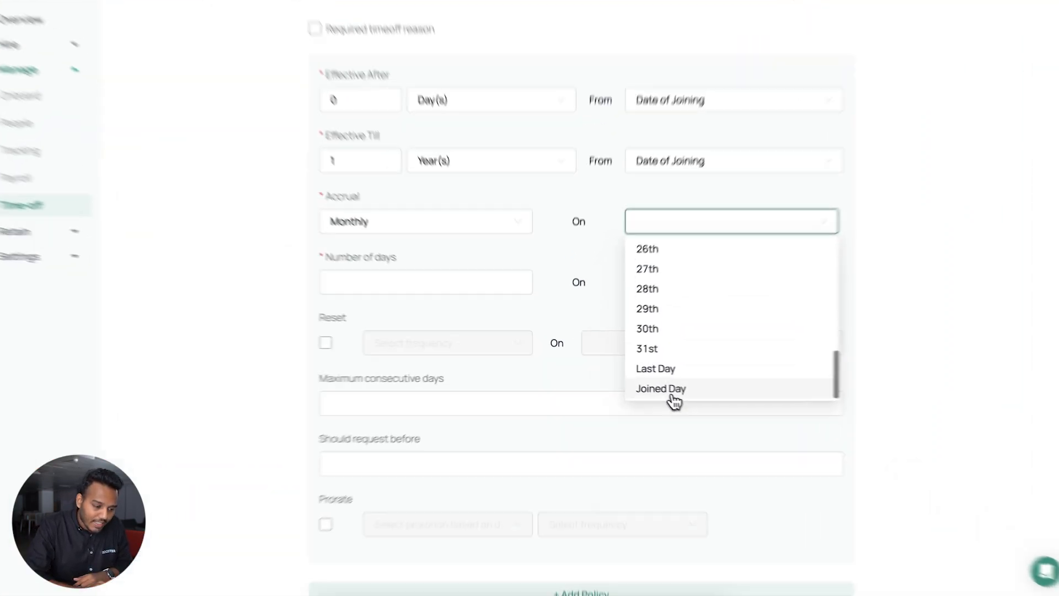
{"action": "left_click", "coordinate": [634, 380]}
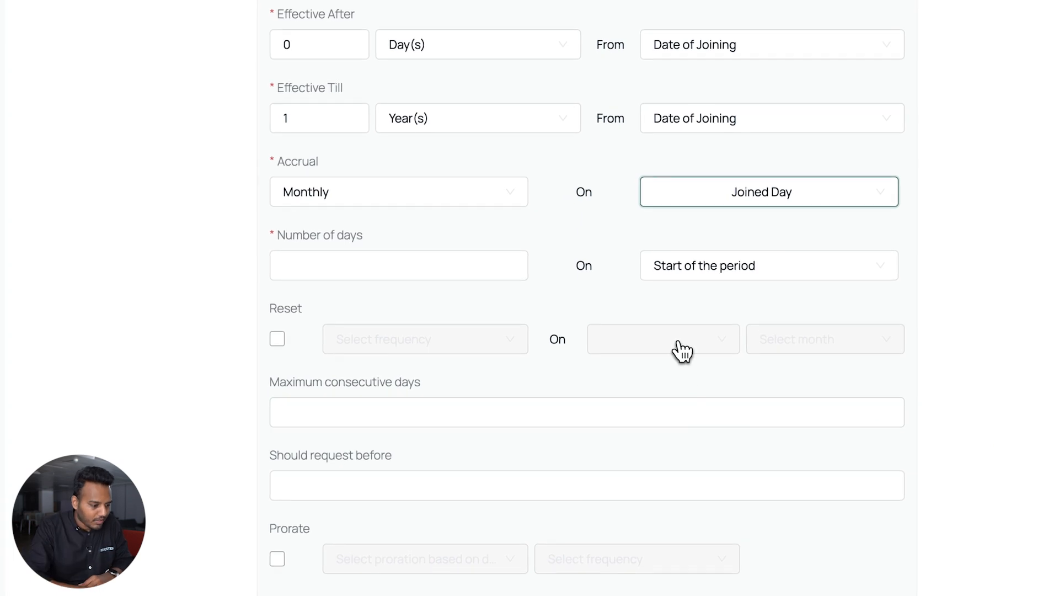
Enter 0.5 as the number of days accrued each month
{"action": "left_click", "coordinate": [362, 269]}
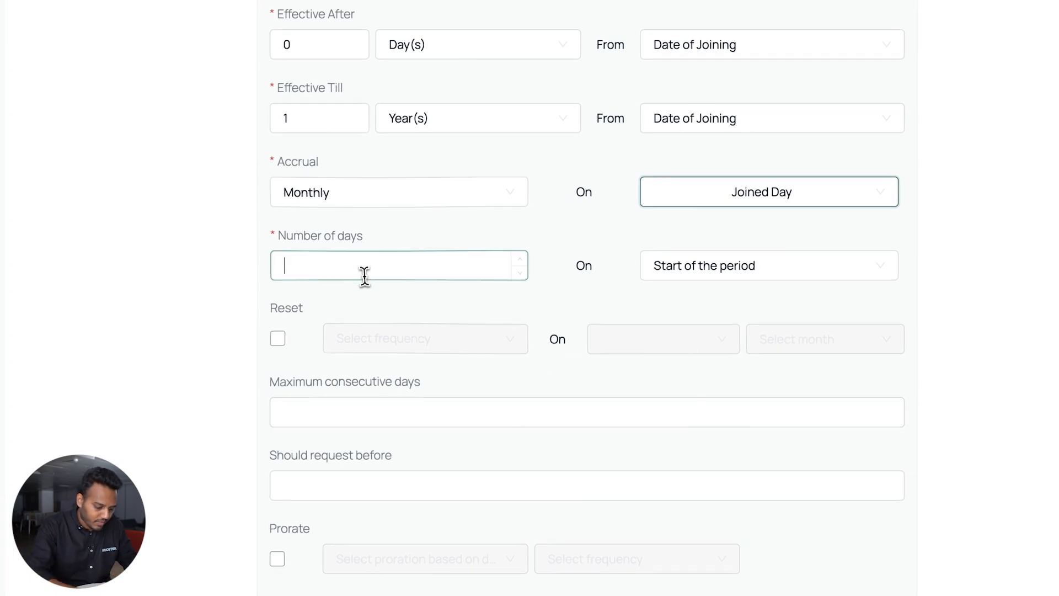
{"action": "type", "text": "0.5"}
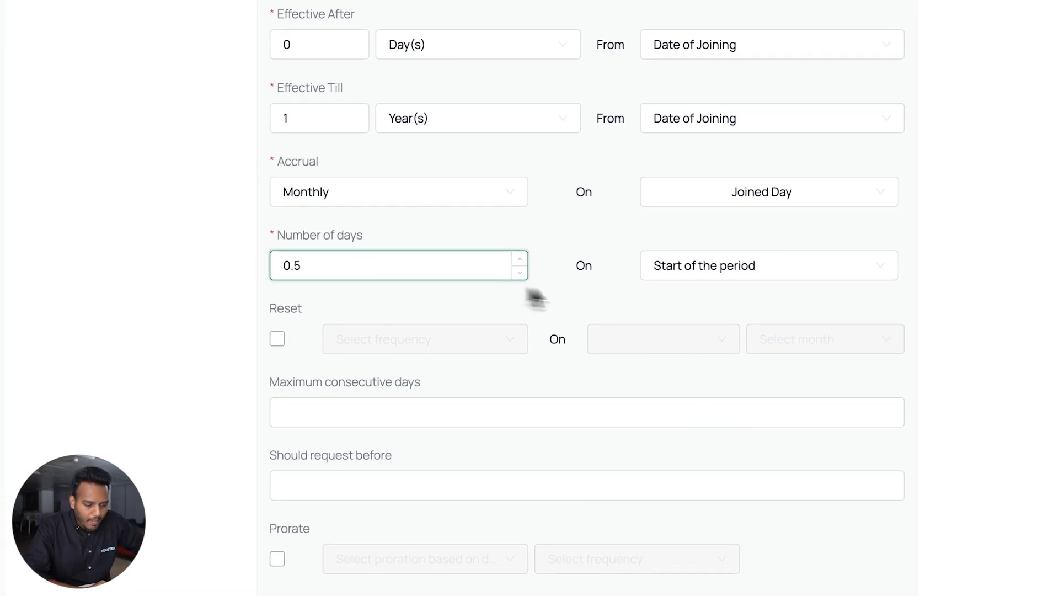
{"action": "left_click", "coordinate": [680, 273]}
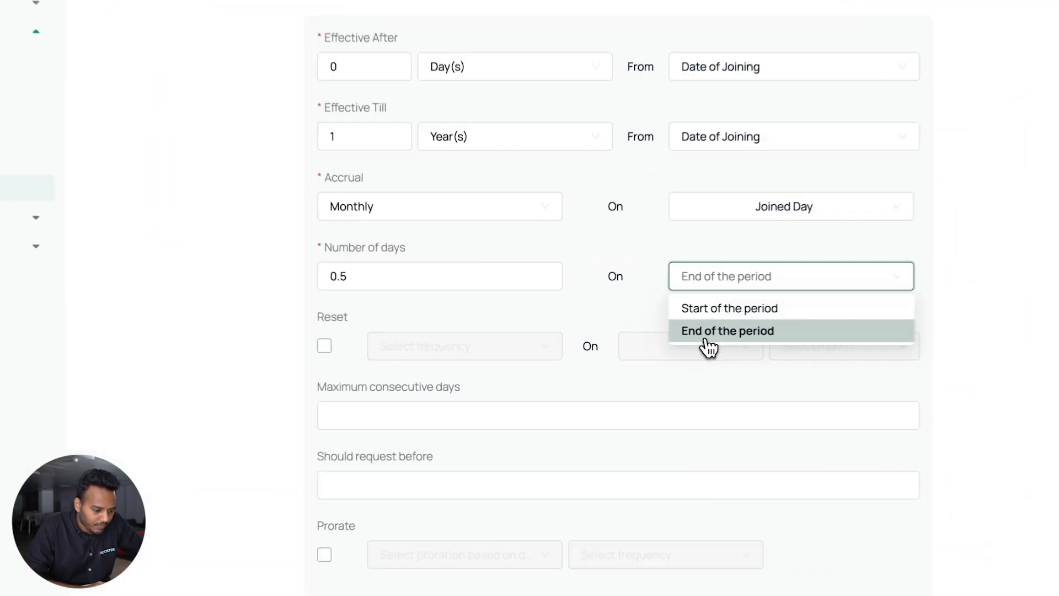
Credit days at End of the period and reset the balance Yearly on 1st January
{"action": "left_click", "coordinate": [634, 340]}
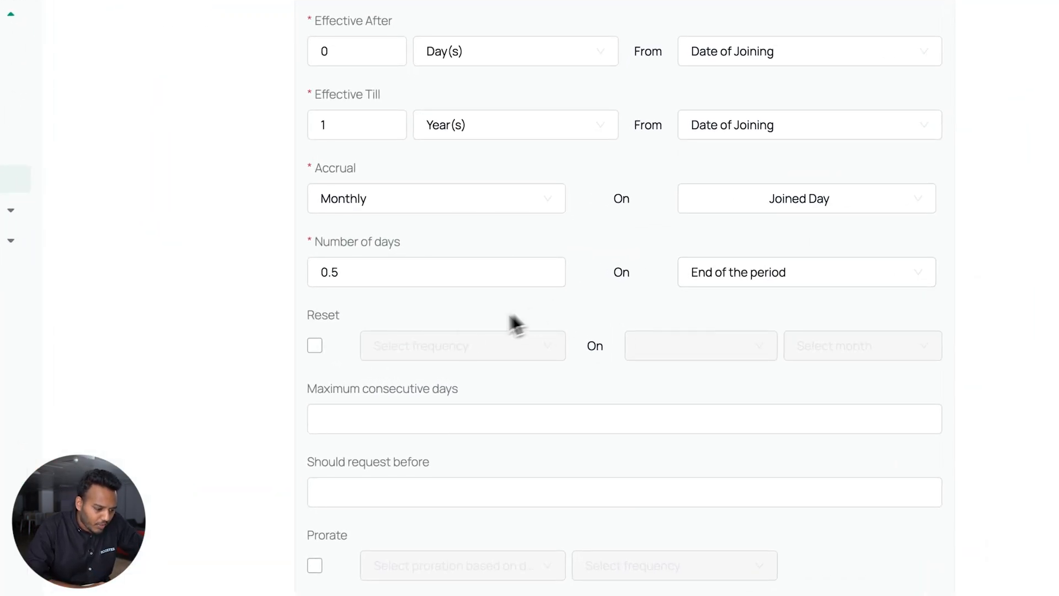
{"action": "left_click", "coordinate": [315, 346]}
{"action": "left_click", "coordinate": [418, 298]}
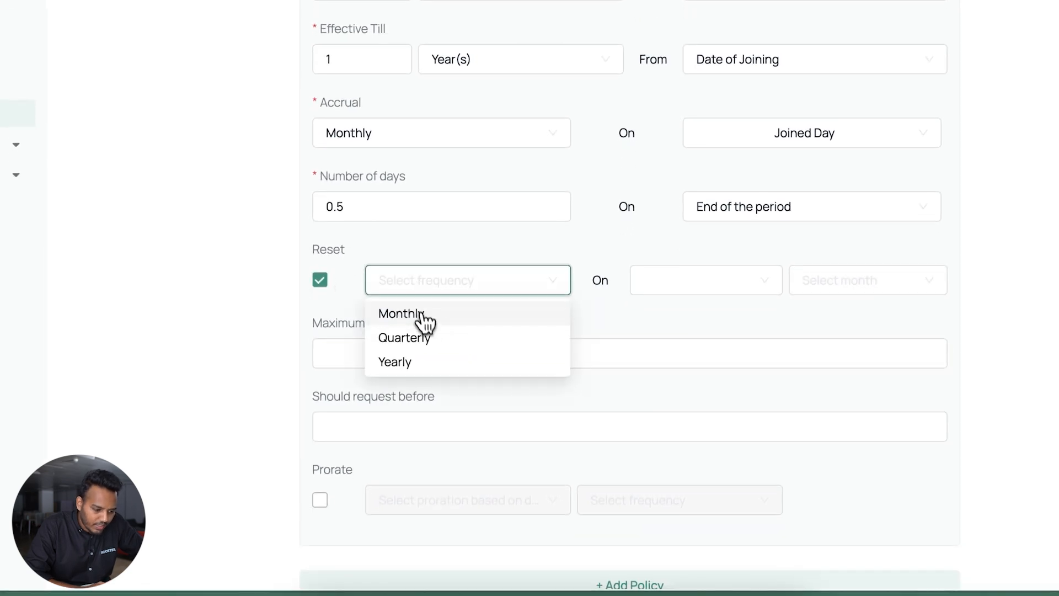
{"action": "left_click", "coordinate": [419, 378]}
{"action": "left_click", "coordinate": [649, 293]}
{"action": "left_click", "coordinate": [670, 311]}
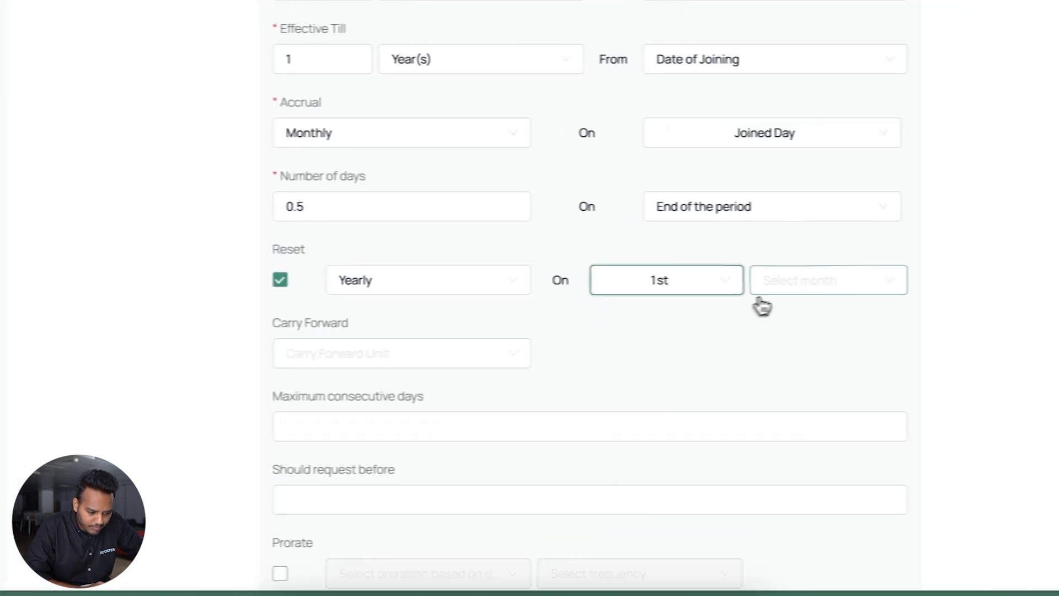
{"action": "left_click", "coordinate": [830, 290]}
{"action": "left_click", "coordinate": [827, 314]}
{"action": "left_click", "coordinate": [756, 313]}
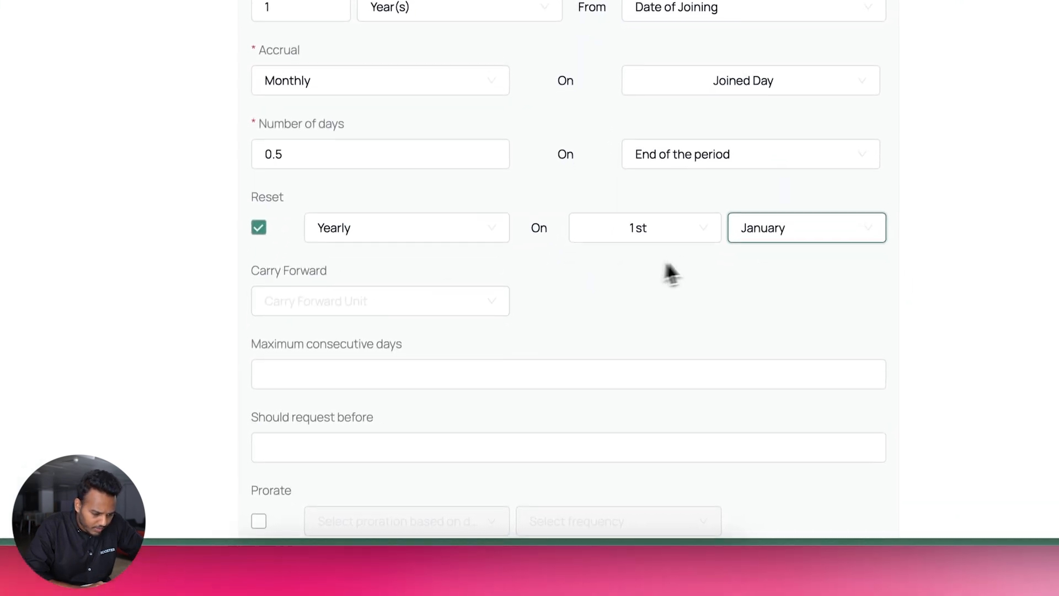
Briefly try Joined Day as the reset day, then restore it to the 1st
{"action": "left_click", "coordinate": [686, 236]}
{"action": "scroll", "coordinate": [684, 287], "scroll_direction": "down", "scroll_amount": 10}
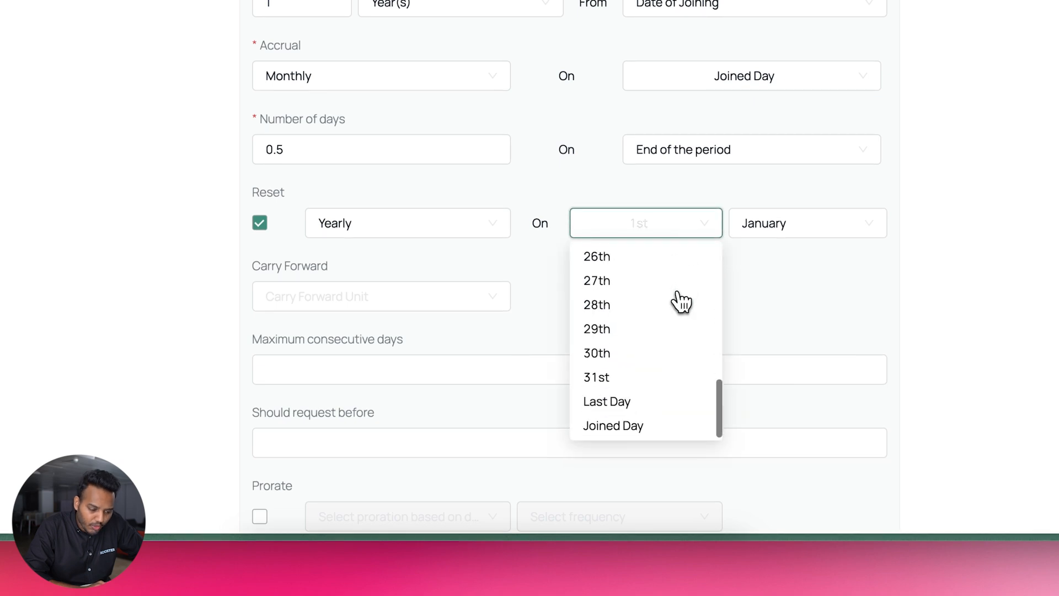
{"action": "left_click", "coordinate": [651, 428]}
{"action": "left_click", "coordinate": [769, 227]}
{"action": "scroll", "coordinate": [771, 445], "scroll_direction": "down", "scroll_amount": 3}
{"action": "scroll", "coordinate": [771, 454], "scroll_direction": "up", "scroll_amount": 5}
{"action": "left_click", "coordinate": [568, 376]}
{"action": "scroll", "coordinate": [563, 248], "scroll_direction": "up", "scroll_amount": 10}
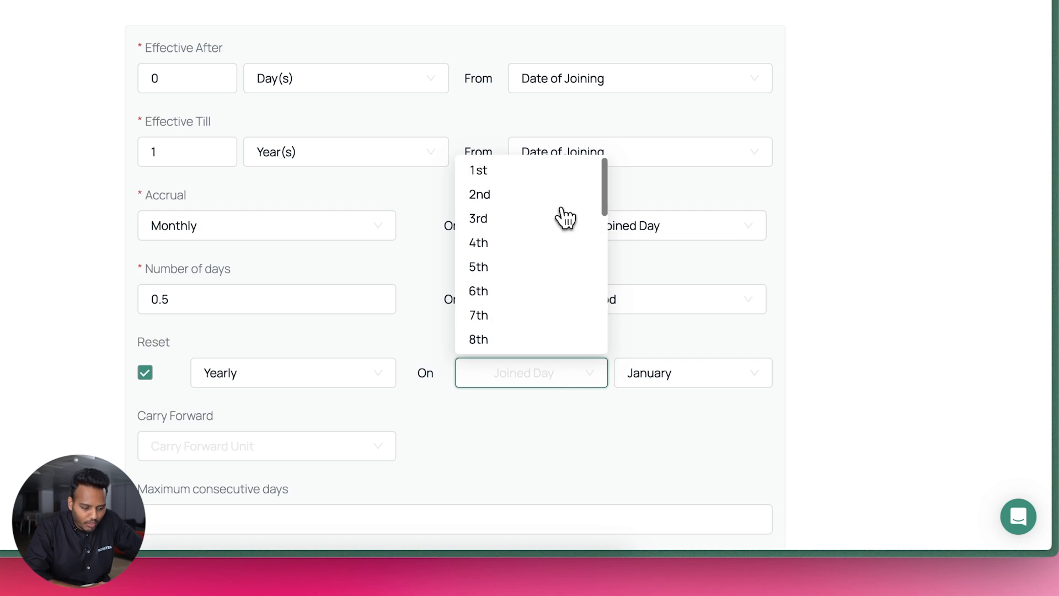
{"action": "left_click", "coordinate": [556, 187]}
{"action": "scroll", "coordinate": [700, 433], "scroll_direction": "down", "scroll_amount": 2}
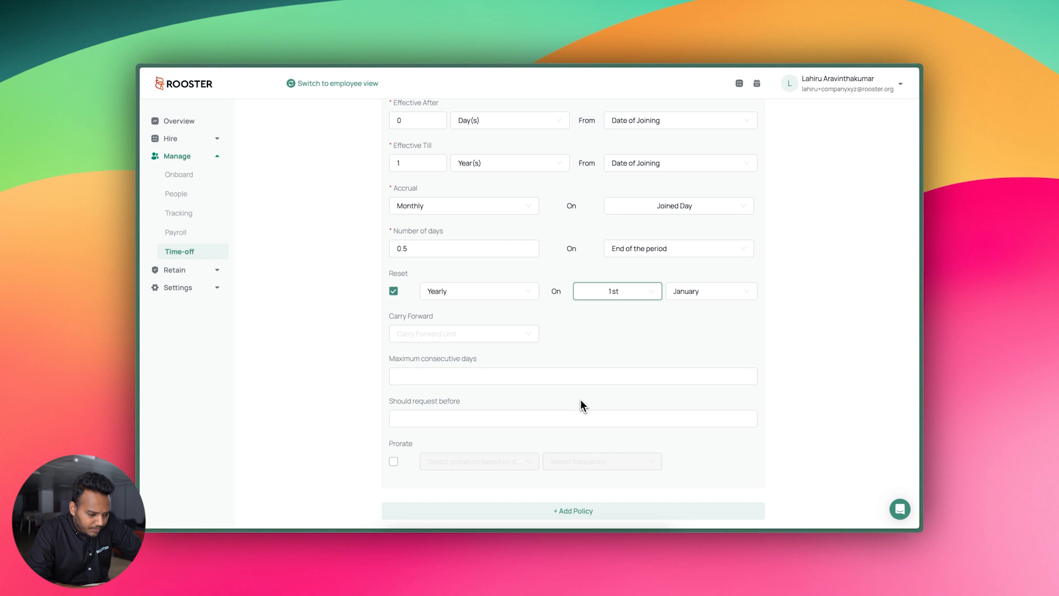
{"action": "scroll", "coordinate": [581, 403], "scroll_direction": "down", "scroll_amount": 1}
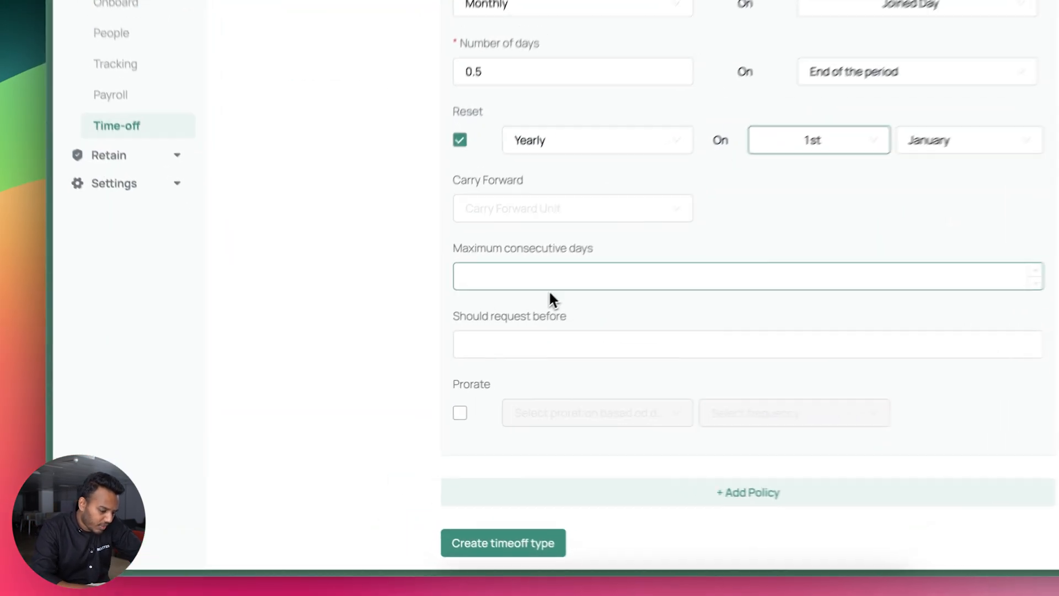
Cap requests at 3 maximum consecutive days, leaving Should request before empty
{"action": "left_click", "coordinate": [449, 348]}
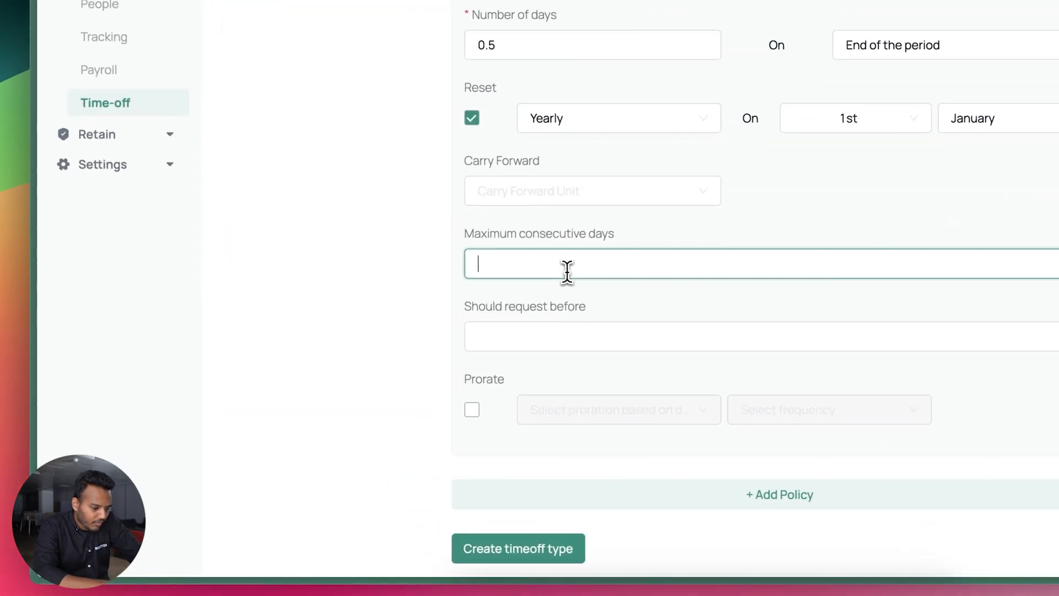
{"action": "type", "text": "3"}
{"action": "left_click", "coordinate": [253, 371]}
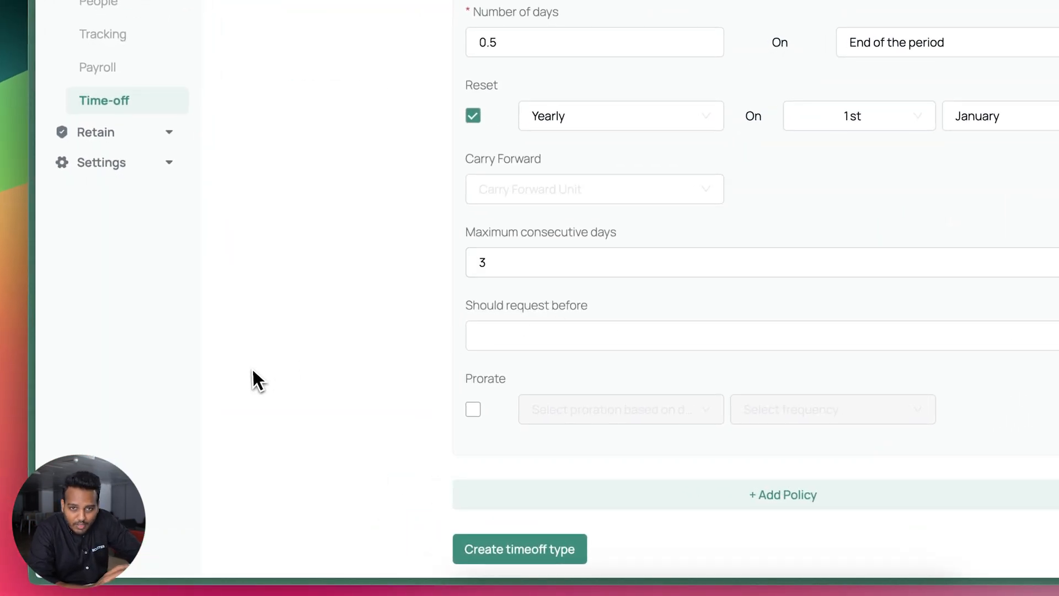
{"action": "left_click", "coordinate": [480, 342]}
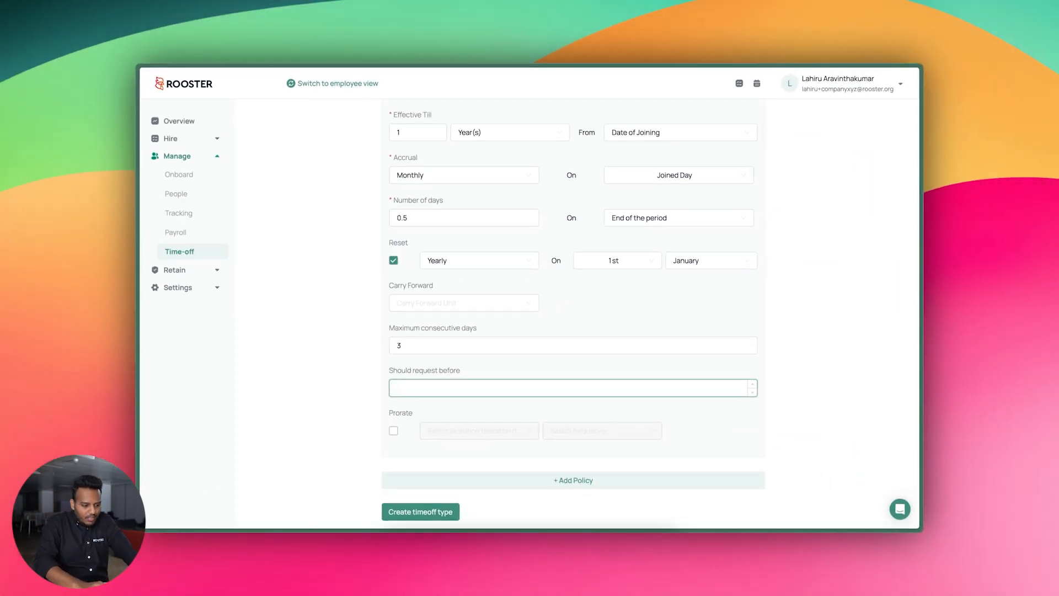
{"action": "left_click", "coordinate": [359, 363]}
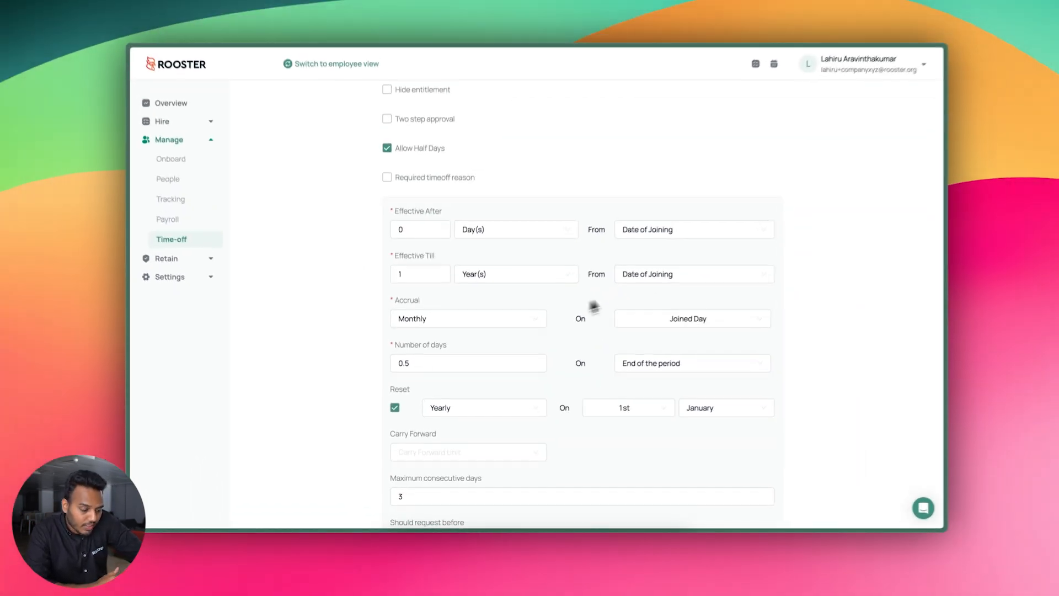
Add a second policy block below the first one
{"action": "scroll", "coordinate": [626, 303], "scroll_direction": "down", "scroll_amount": 4}
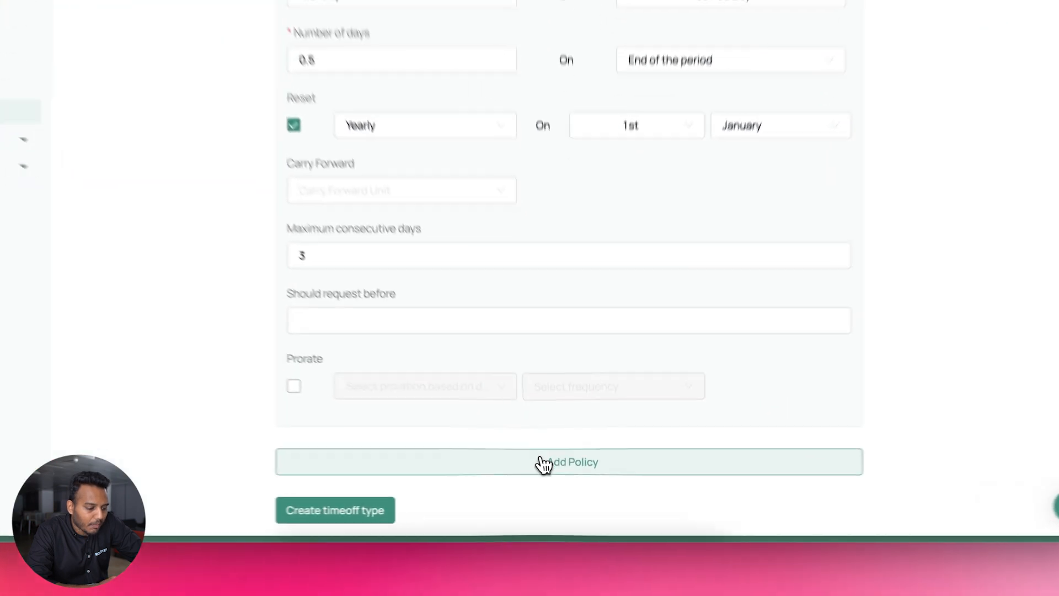
{"action": "left_click", "coordinate": [556, 481]}
{"action": "scroll", "coordinate": [635, 292], "scroll_direction": "down", "scroll_amount": 3}
Set the second policy's Effective After to 1 Year(s) from Date of Joining and Effective Till to Last Day
{"action": "left_click", "coordinate": [357, 230]}
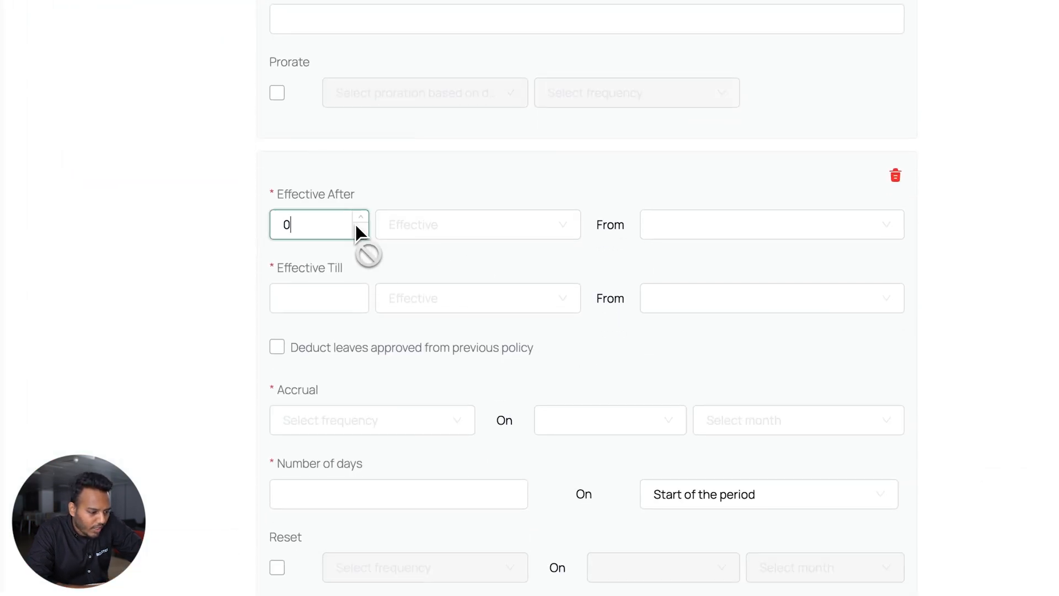
{"action": "left_click", "coordinate": [361, 218]}
{"action": "left_click", "coordinate": [404, 229]}
{"action": "left_click", "coordinate": [436, 307]}
{"action": "left_click", "coordinate": [717, 225]}
{"action": "left_click", "coordinate": [714, 257]}
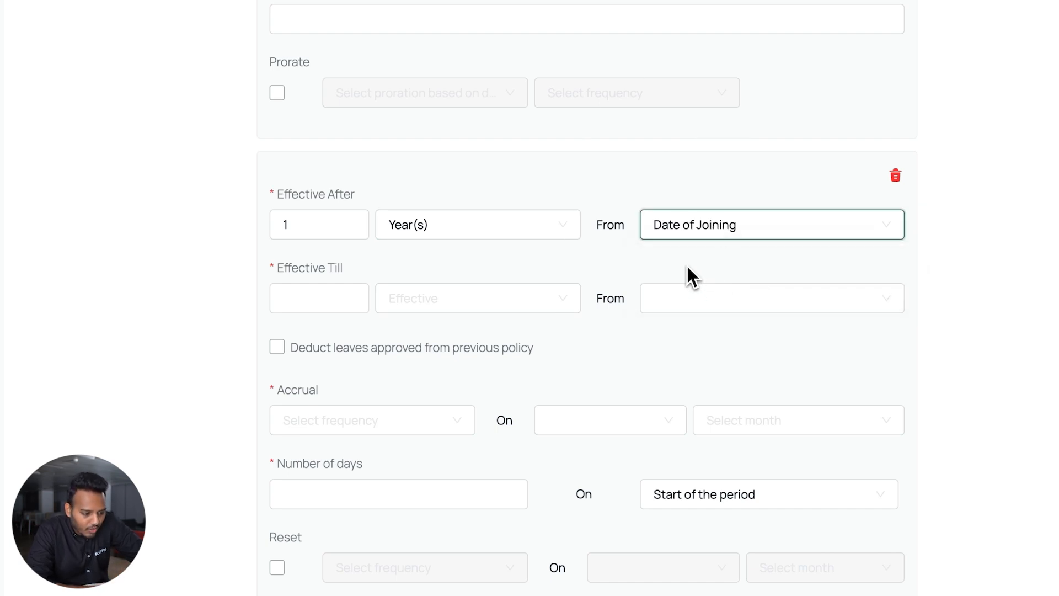
{"action": "left_click", "coordinate": [694, 298]}
{"action": "left_click", "coordinate": [696, 379]}
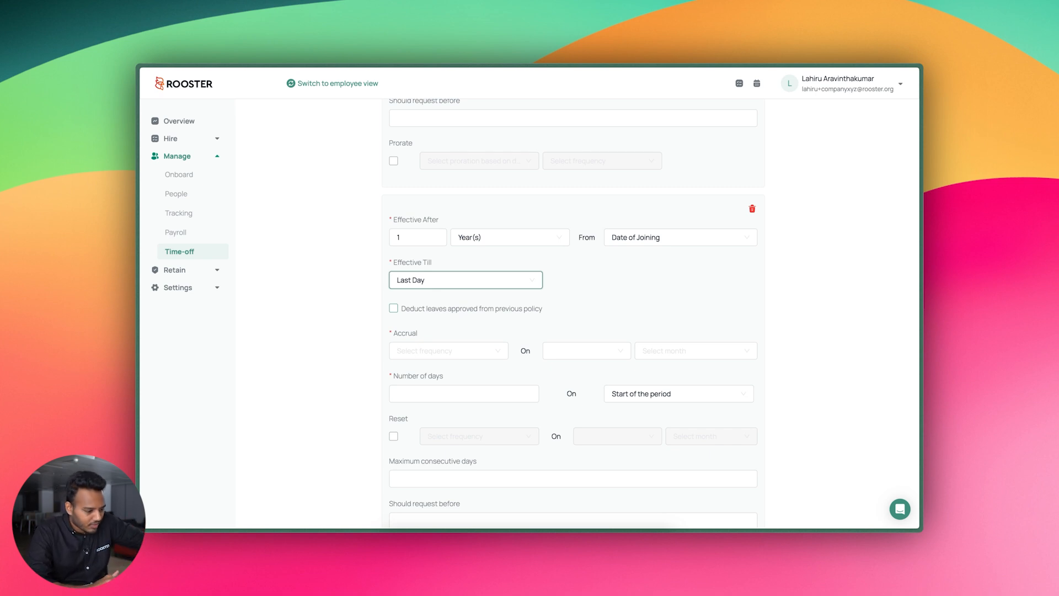
Deduct previously approved leave and accrue 7 days Yearly on 1st January
{"action": "left_click", "coordinate": [479, 309]}
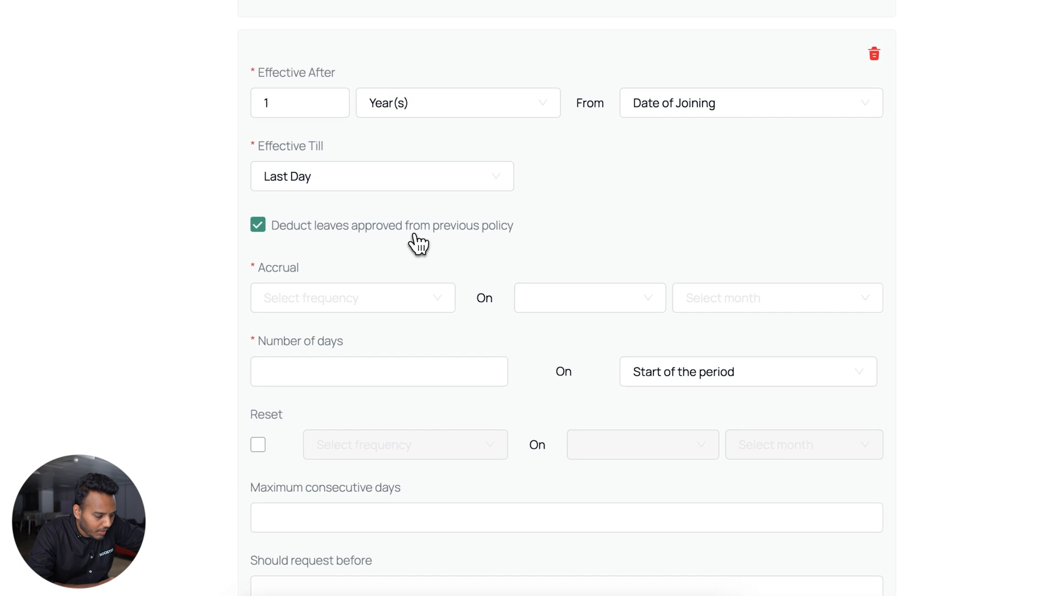
{"action": "left_click", "coordinate": [408, 300]}
{"action": "left_click", "coordinate": [356, 381]}
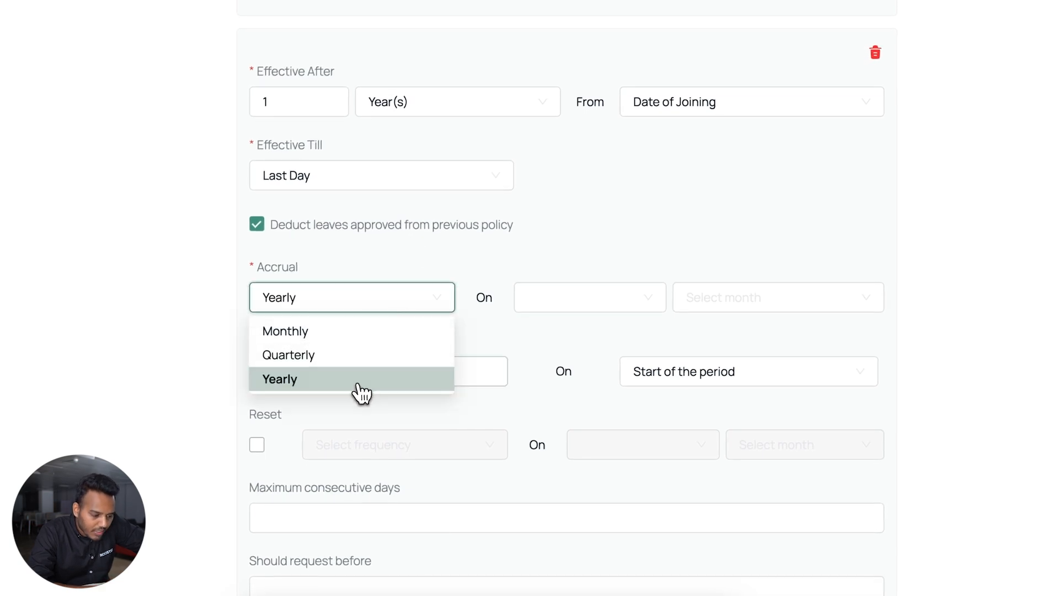
{"action": "left_click", "coordinate": [574, 314]}
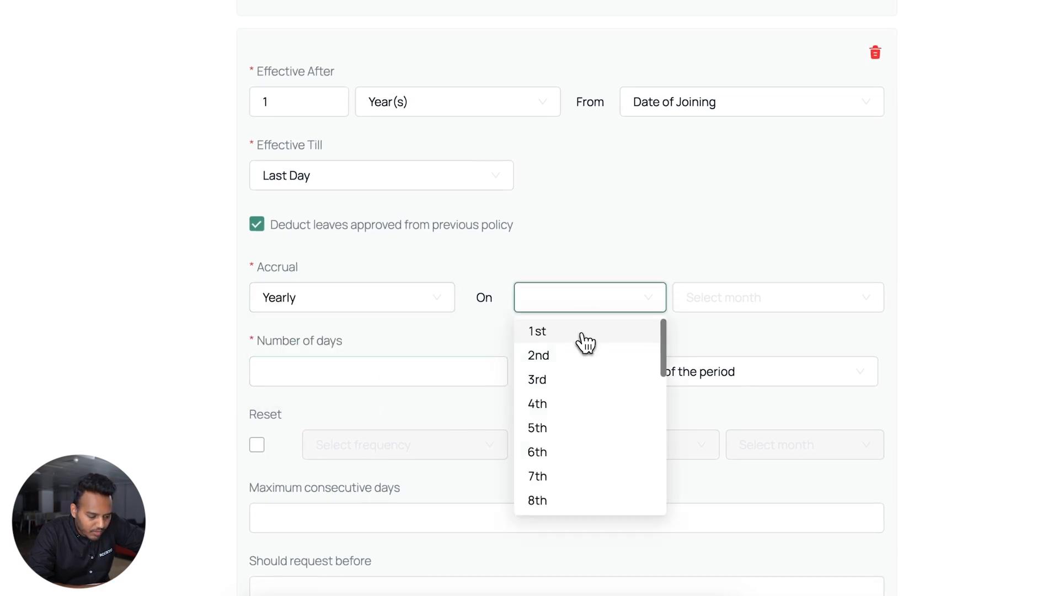
{"action": "left_click", "coordinate": [582, 334]}
{"action": "left_click", "coordinate": [697, 305]}
{"action": "left_click", "coordinate": [701, 337]}
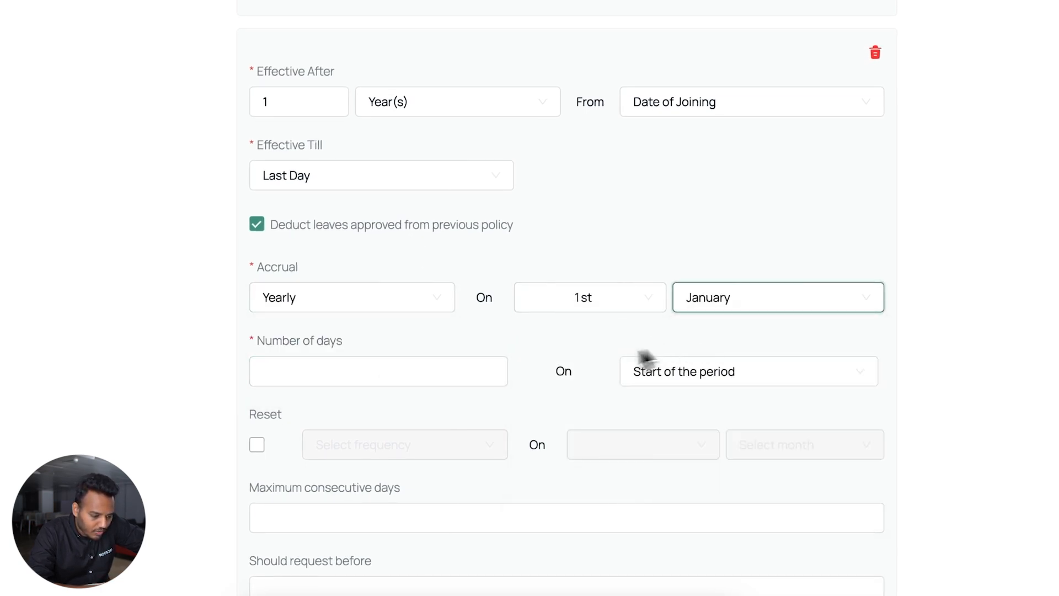
{"action": "left_click", "coordinate": [388, 367]}
{"action": "type", "text": "7"}
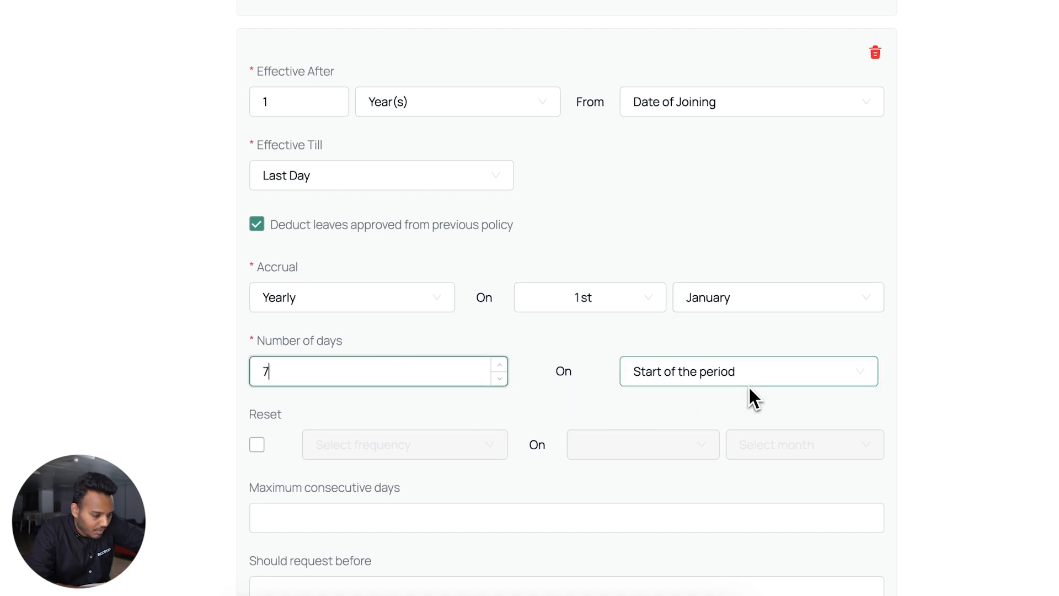
Reset the second policy's balance Yearly on 1st January and create the Casual Leave type
{"action": "scroll", "coordinate": [749, 388], "scroll_direction": "down", "scroll_amount": 2}
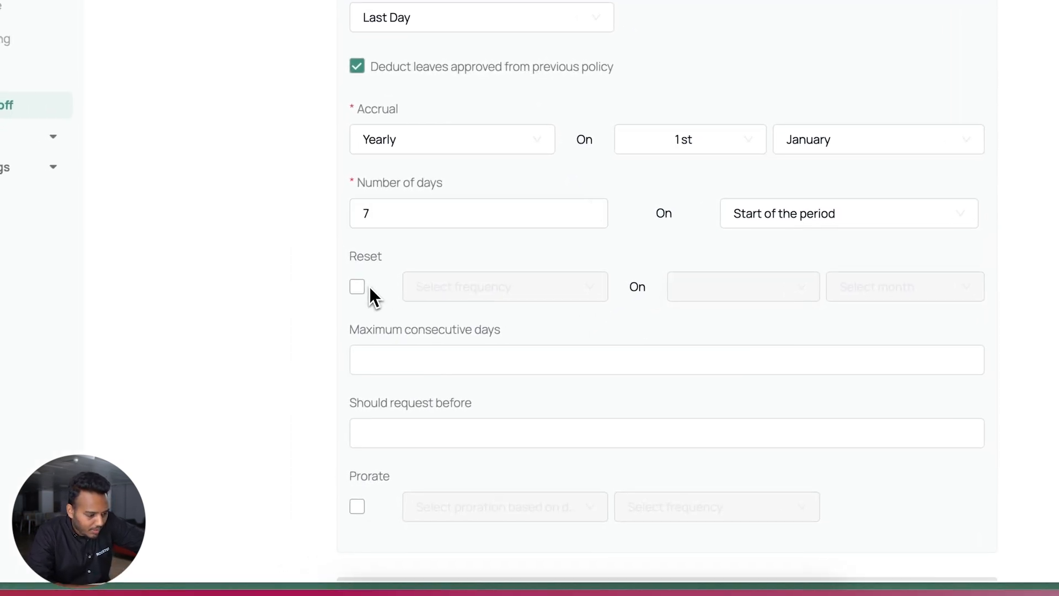
{"action": "left_click", "coordinate": [353, 288]}
{"action": "left_click", "coordinate": [437, 293]}
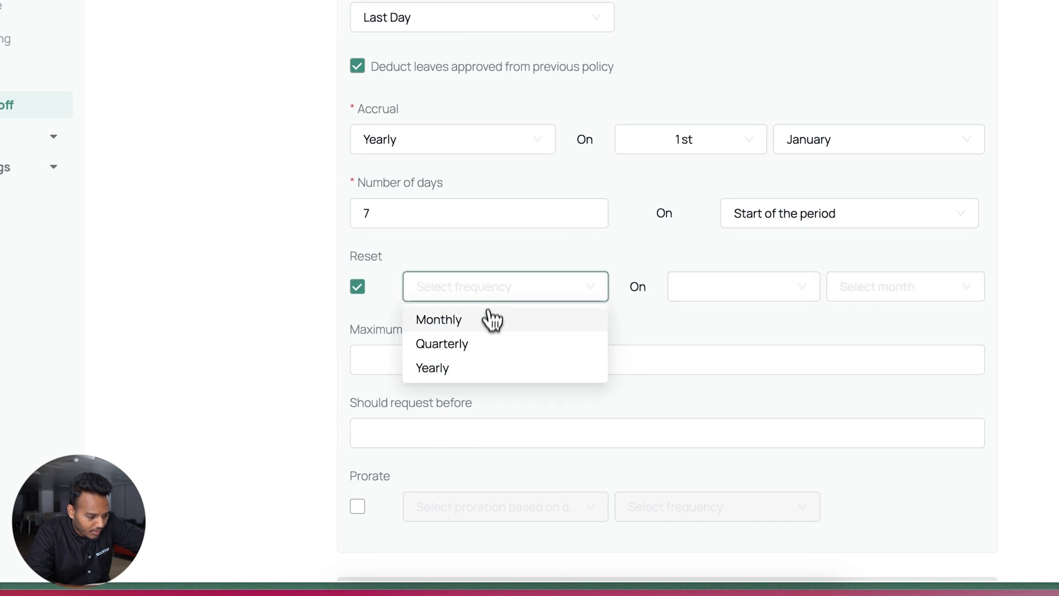
{"action": "left_click", "coordinate": [492, 366]}
{"action": "left_click", "coordinate": [680, 290]}
{"action": "left_click", "coordinate": [692, 318]}
{"action": "left_click", "coordinate": [876, 297]}
{"action": "left_click", "coordinate": [758, 313]}
{"action": "left_click", "coordinate": [753, 311]}
{"action": "left_click", "coordinate": [750, 330]}
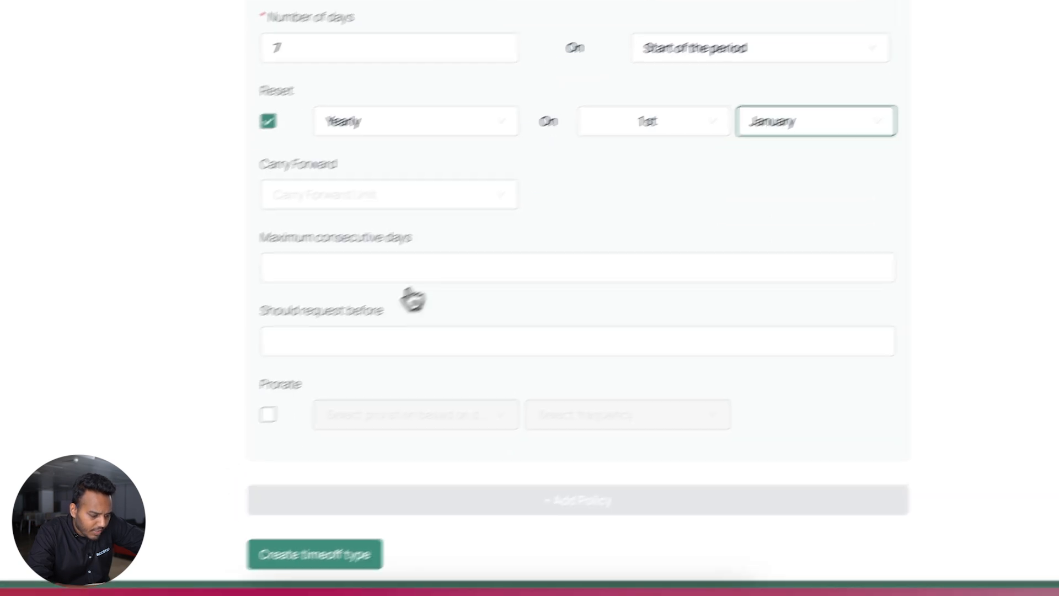
{"action": "left_click", "coordinate": [470, 499]}
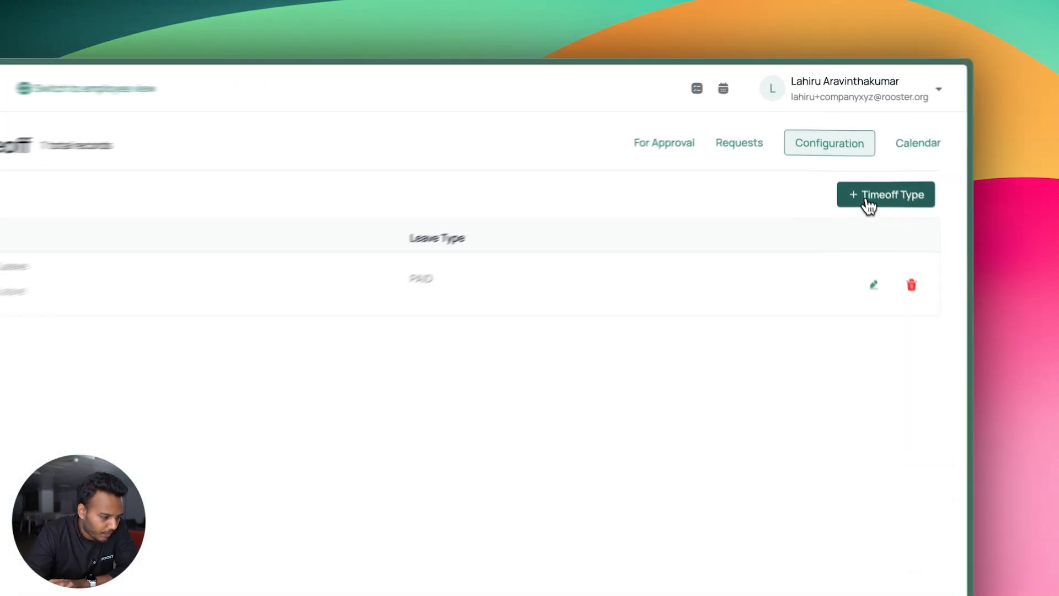
Start a fresh time-off type form and move to its description field
{"action": "left_click", "coordinate": [852, 157]}
{"action": "left_click", "coordinate": [555, 223]}
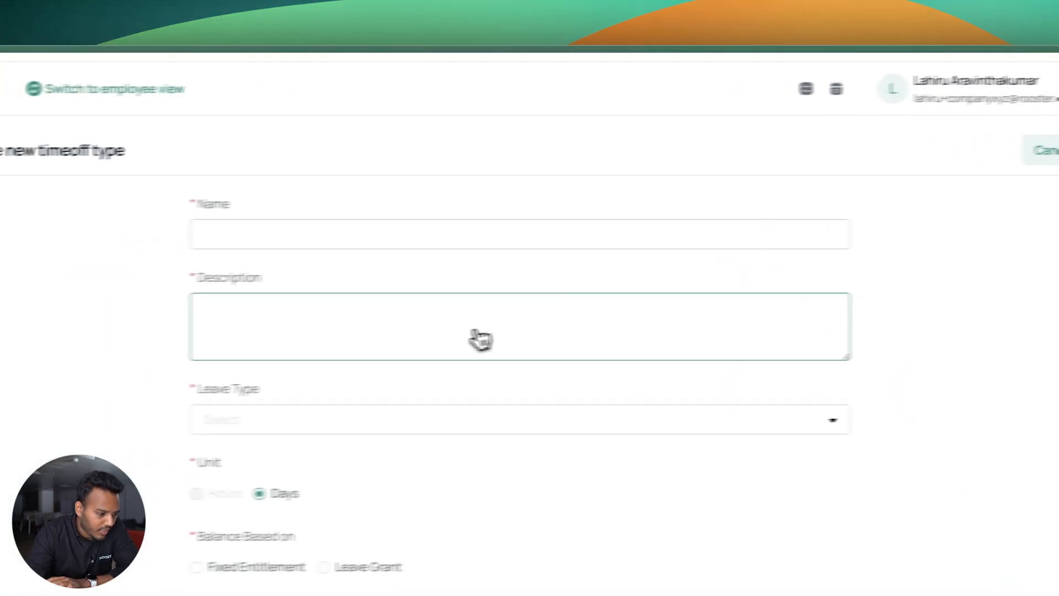
Name the new time-off type 'Annual Leave' and paste the same text as its description
{"action": "left_click", "coordinate": [442, 236]}
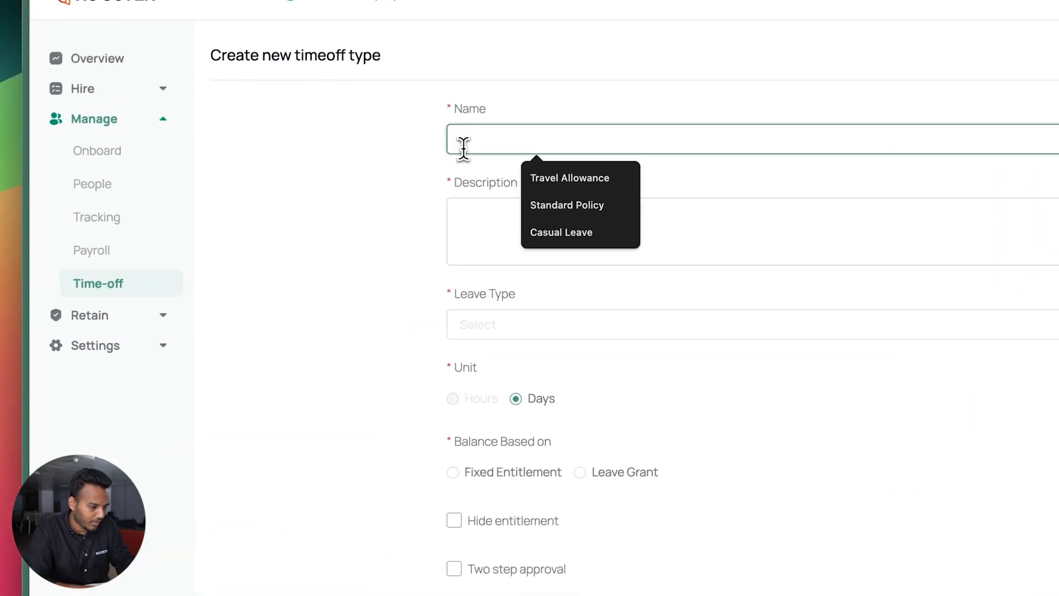
{"action": "type", "text": "Annual Leave"}
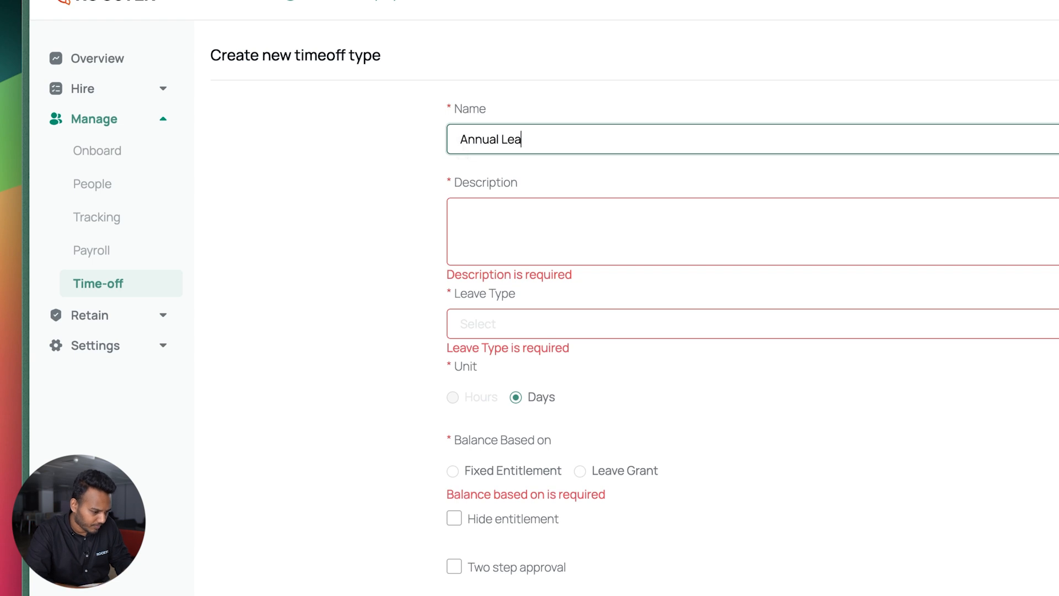
{"action": "triple_click", "coordinate": [505, 144]}
{"action": "key", "text": "ctrl+c"}
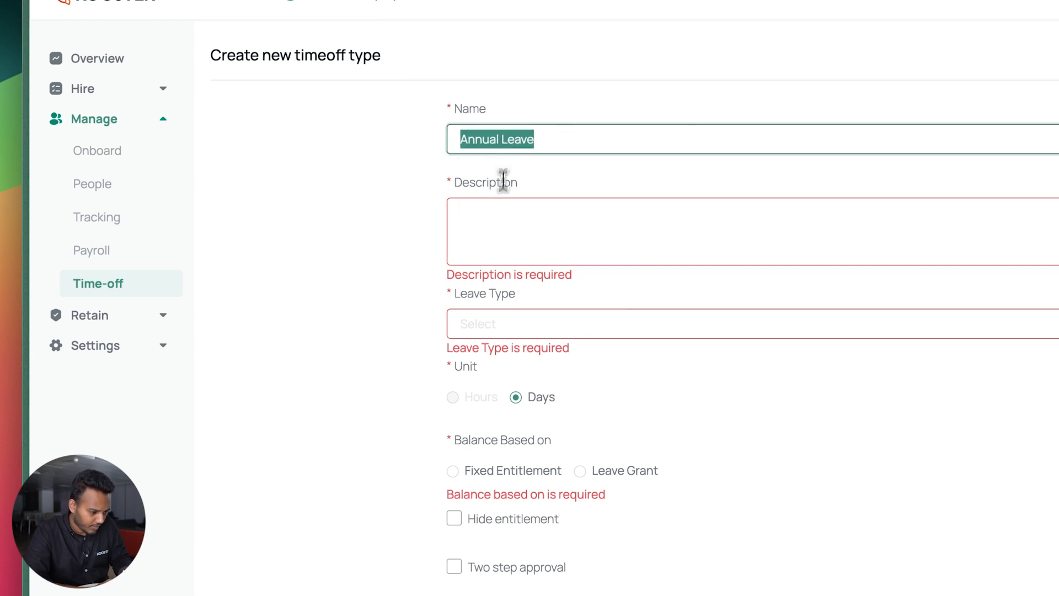
{"action": "left_click", "coordinate": [497, 226]}
{"action": "key", "text": "ctrl+v"}
Make Annual Leave a Paid leave type with a Fixed Entitlement balance
{"action": "left_click", "coordinate": [516, 325]}
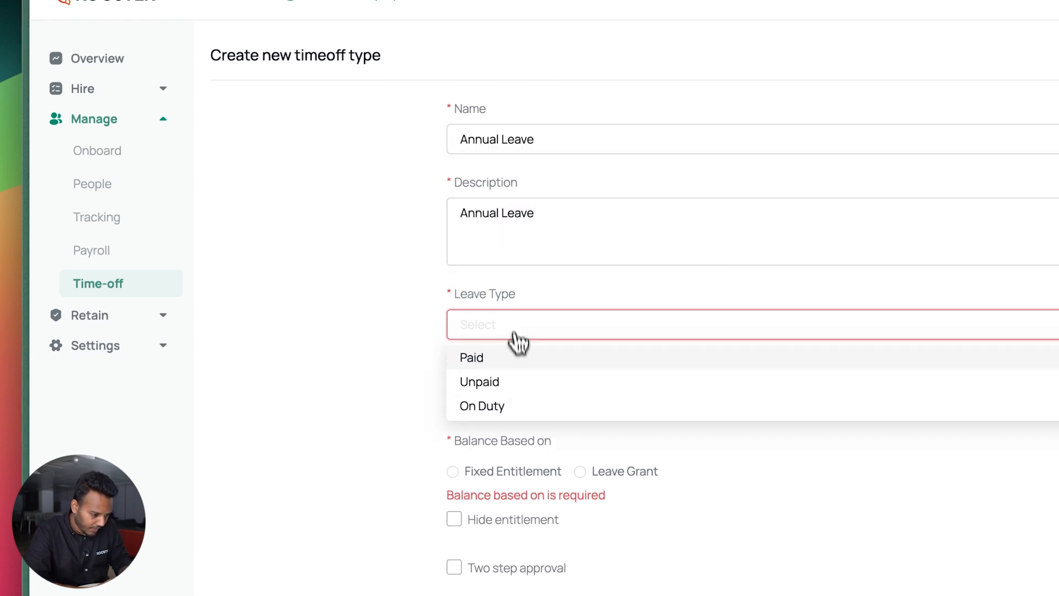
{"action": "left_click", "coordinate": [520, 359]}
{"action": "left_click", "coordinate": [380, 325]}
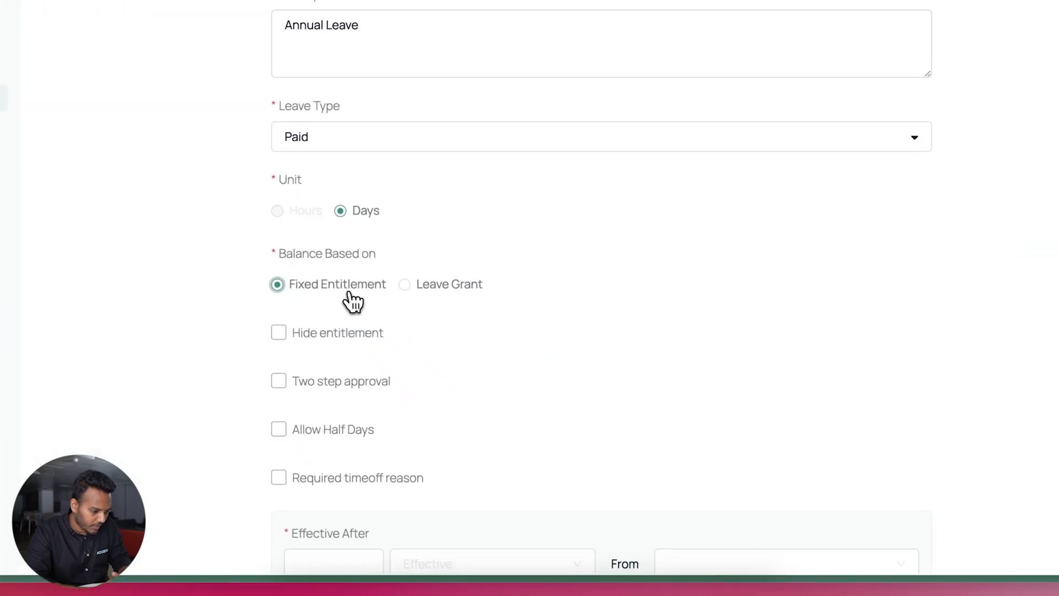
Allow half-day requests, leaving two-step approval off
{"action": "scroll", "coordinate": [381, 331], "scroll_direction": "down", "scroll_amount": 2}
{"action": "left_click", "coordinate": [370, 322]}
{"action": "left_click", "coordinate": [339, 288]}
{"action": "left_click", "coordinate": [340, 330]}
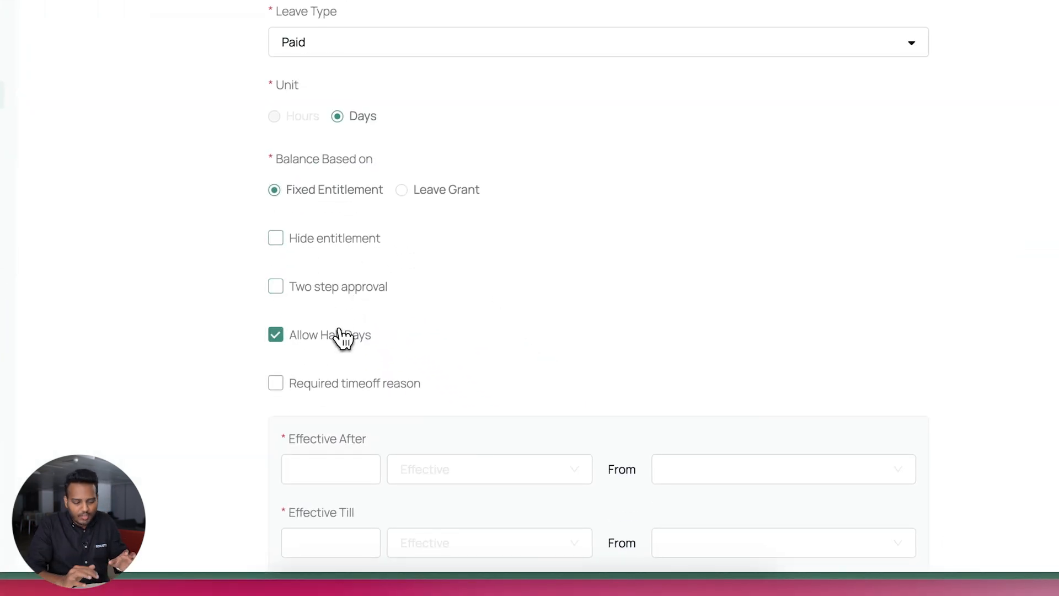
Make the policy effective 1 year after Date of Joining, until Last Day
{"action": "scroll", "coordinate": [339, 331], "scroll_direction": "down", "scroll_amount": 2}
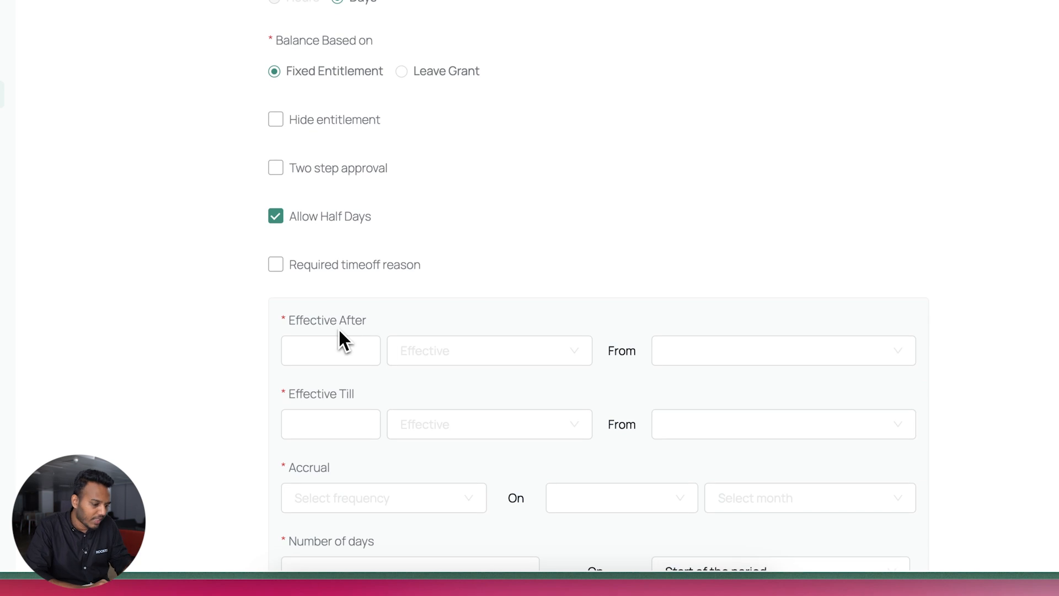
{"action": "scroll", "coordinate": [339, 331], "scroll_direction": "down", "scroll_amount": 2}
{"action": "left_click", "coordinate": [338, 253]}
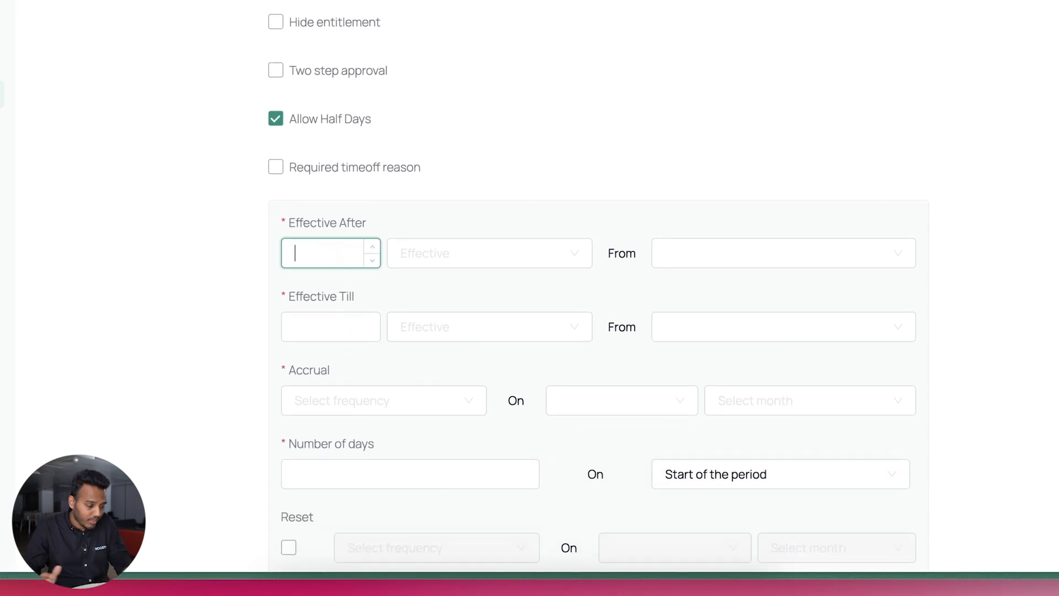
{"action": "type", "text": "1"}
{"action": "left_click", "coordinate": [438, 263]}
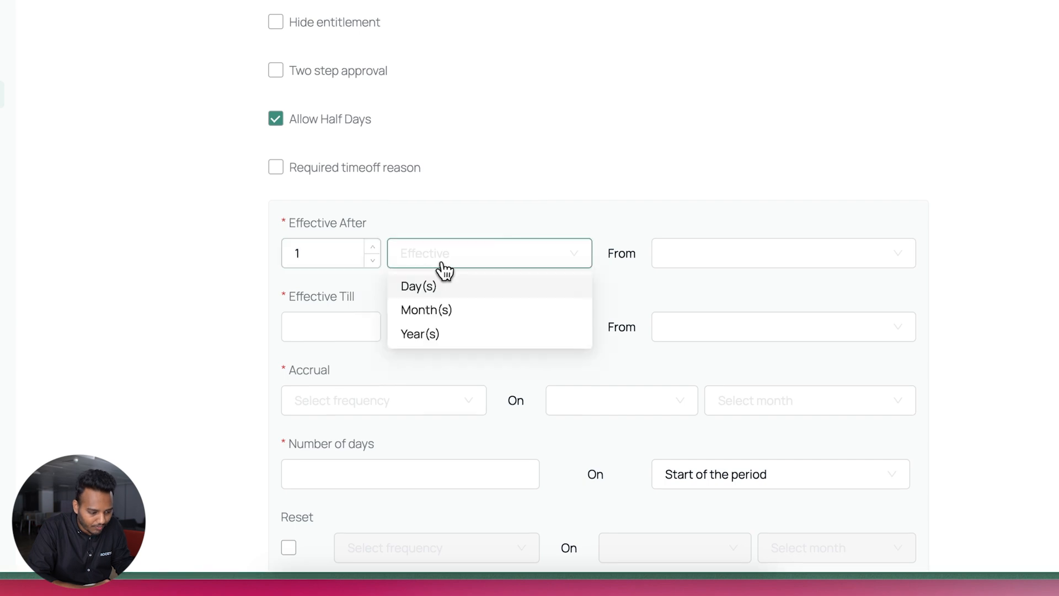
{"action": "left_click", "coordinate": [448, 334]}
{"action": "left_click", "coordinate": [687, 262]}
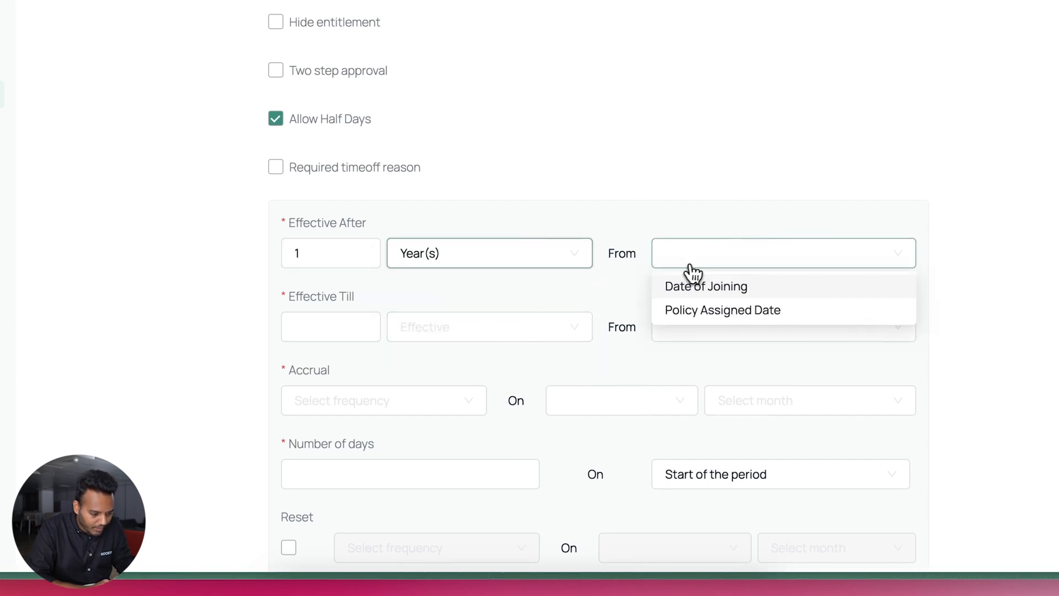
{"action": "left_click", "coordinate": [696, 286]}
{"action": "left_click", "coordinate": [669, 331]}
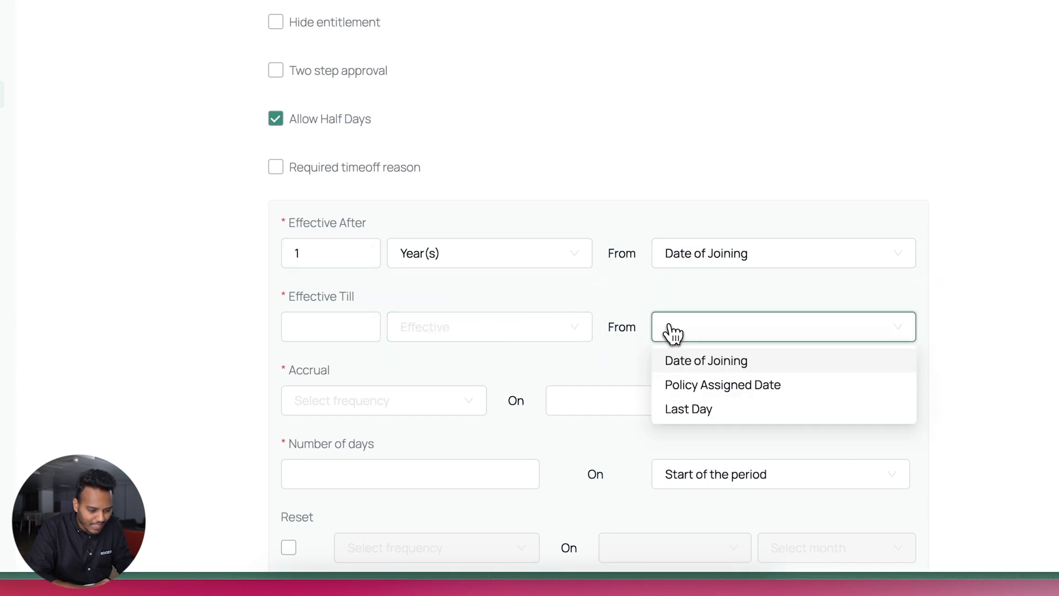
{"action": "left_click", "coordinate": [671, 407]}
Accrue 14 days yearly on 1st January
{"action": "scroll", "coordinate": [558, 343], "scroll_direction": "down", "scroll_amount": 2}
{"action": "left_click", "coordinate": [470, 312]}
{"action": "left_click", "coordinate": [415, 387]}
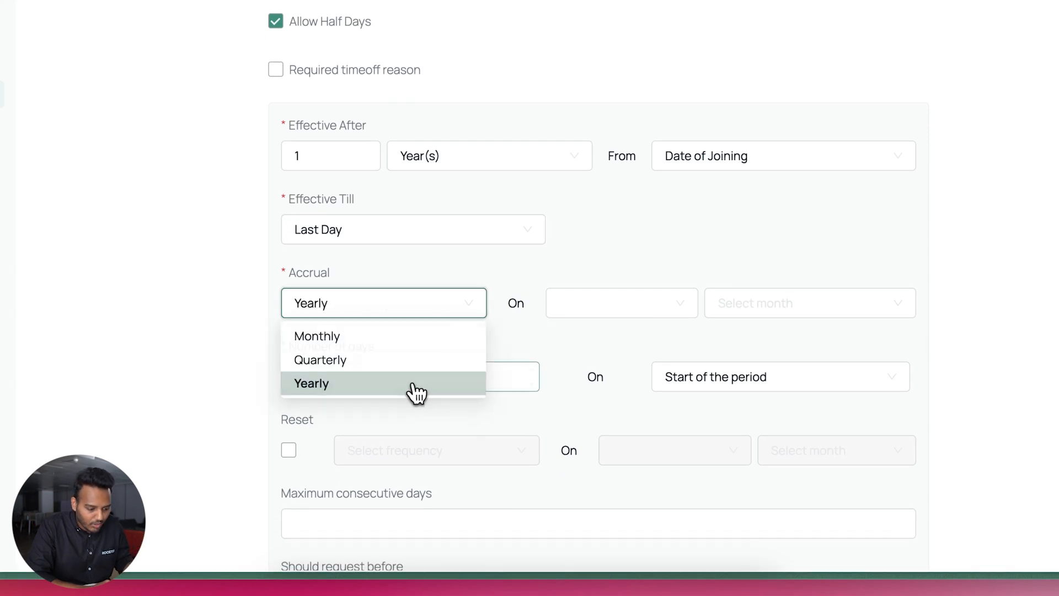
{"action": "left_click", "coordinate": [584, 308]}
{"action": "left_click", "coordinate": [590, 342]}
{"action": "left_click", "coordinate": [733, 306]}
{"action": "left_click", "coordinate": [739, 337]}
{"action": "left_click", "coordinate": [520, 372]}
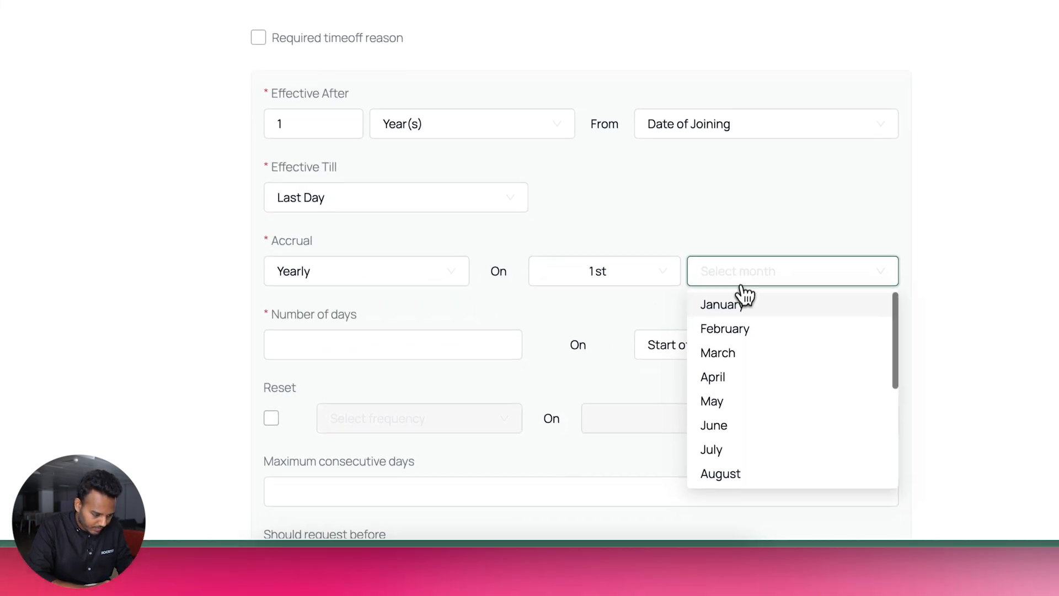
{"action": "type", "text": "14"}
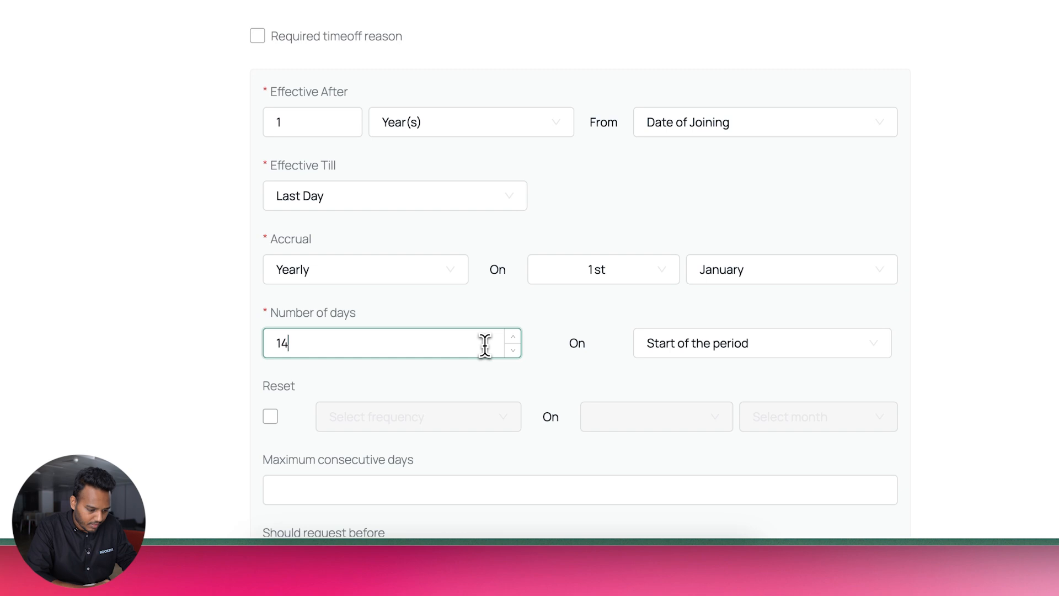
{"action": "scroll", "coordinate": [702, 356], "scroll_direction": "down", "scroll_amount": 3}
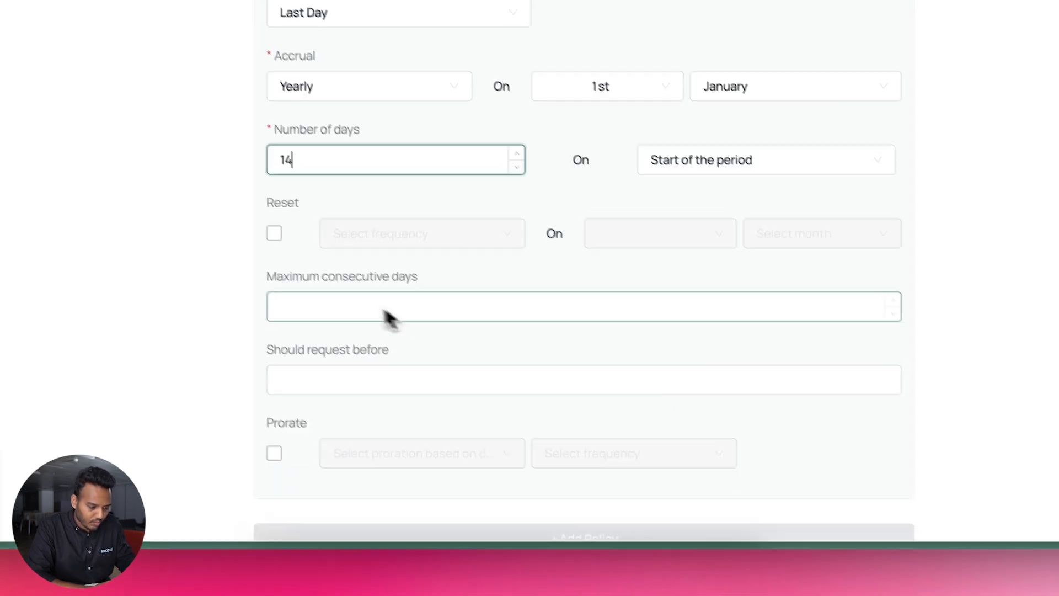
Reset the leave balance yearly on 1st January
{"action": "left_click", "coordinate": [270, 231]}
{"action": "left_click", "coordinate": [370, 241]}
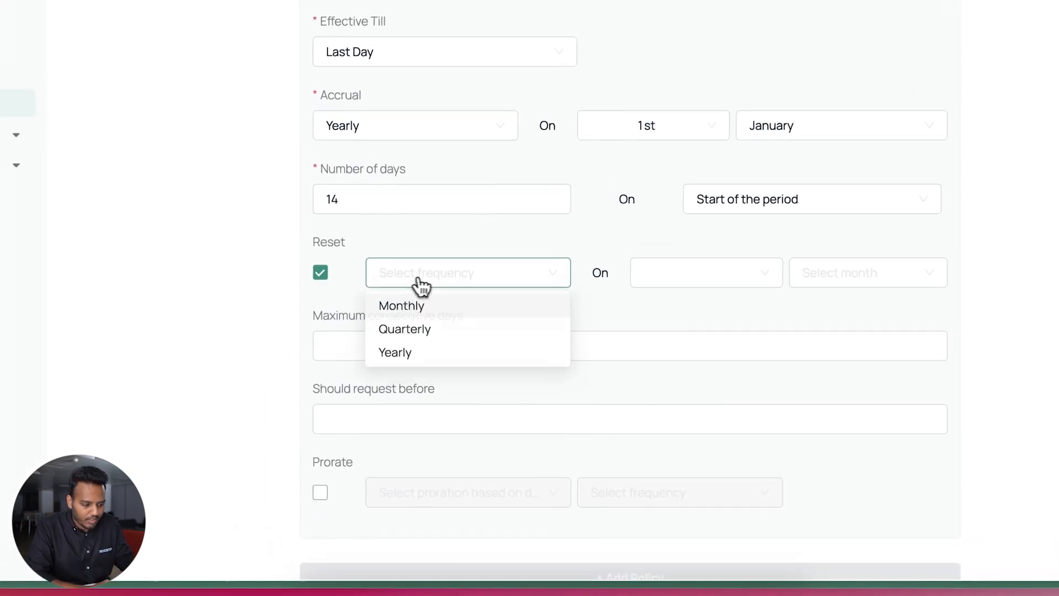
{"action": "left_click", "coordinate": [428, 360]}
{"action": "left_click", "coordinate": [670, 276]}
{"action": "left_click", "coordinate": [674, 307]}
{"action": "left_click", "coordinate": [839, 273]}
{"action": "left_click", "coordinate": [834, 327]}
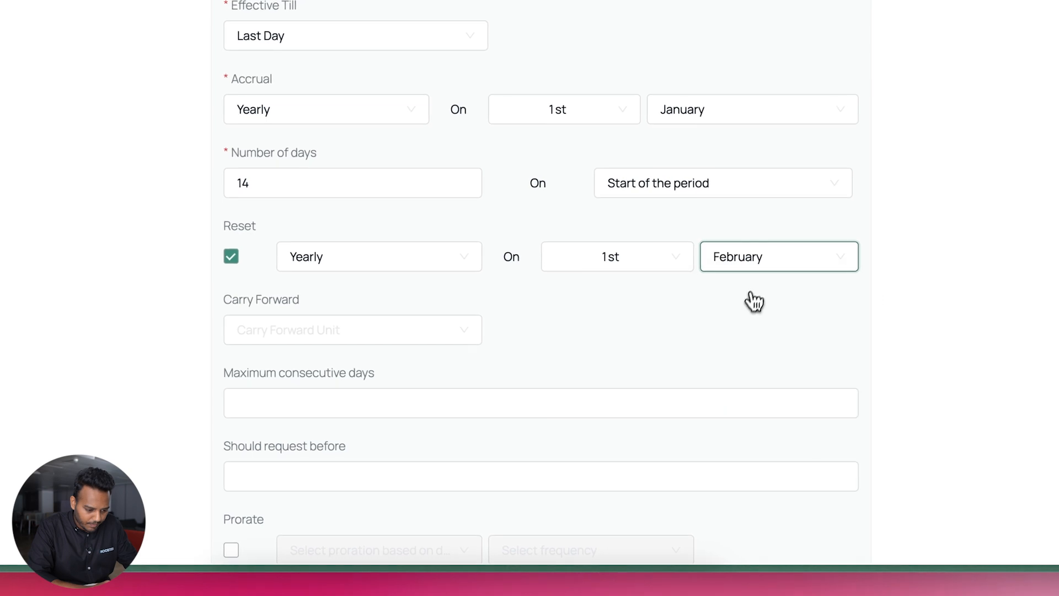
{"action": "left_click", "coordinate": [757, 264]}
{"action": "left_click", "coordinate": [756, 288]}
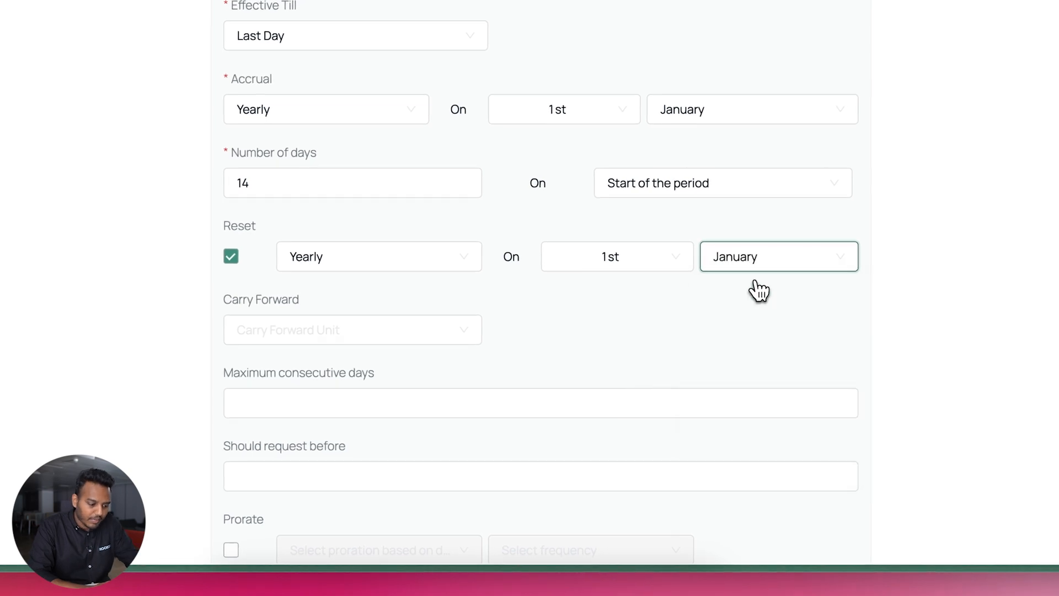
Carry forward up to 5 Units of unused leave
{"action": "left_click", "coordinate": [459, 334]}
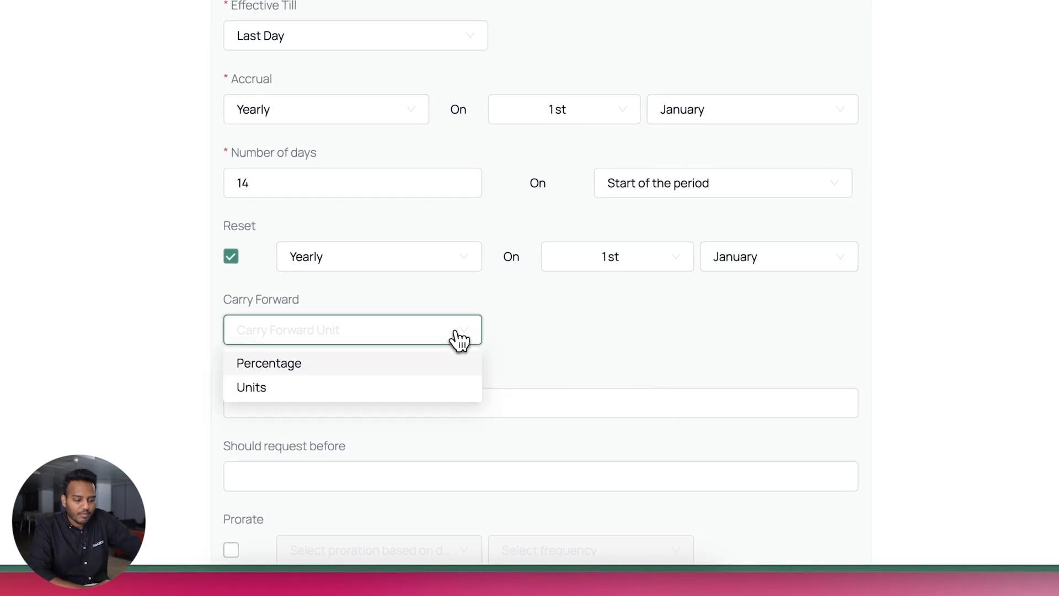
{"action": "left_click", "coordinate": [415, 387]}
{"action": "left_click", "coordinate": [537, 342]}
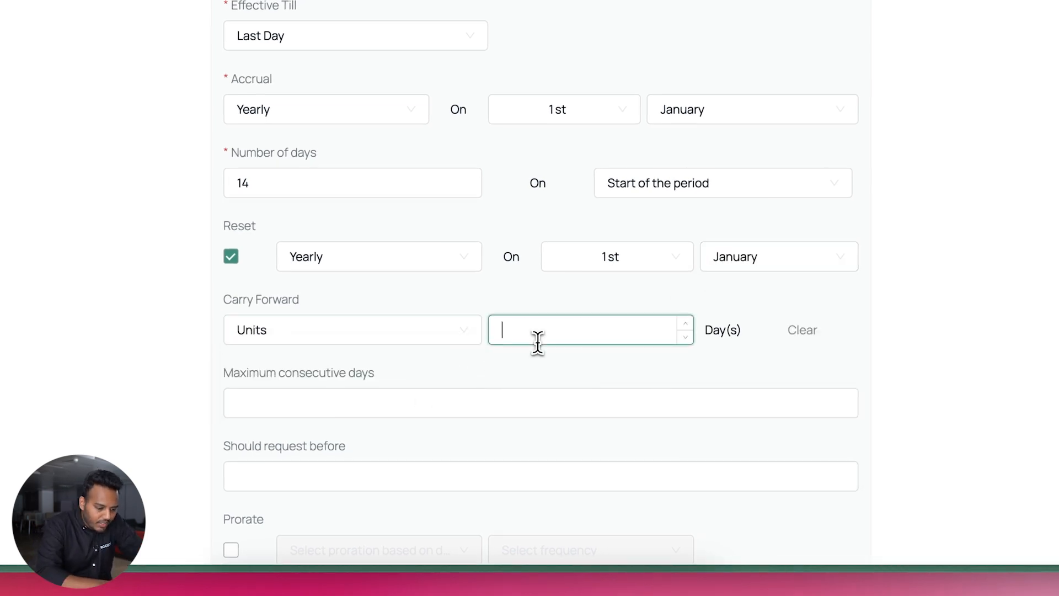
{"action": "type", "text": "5"}
{"action": "left_click", "coordinate": [581, 373]}
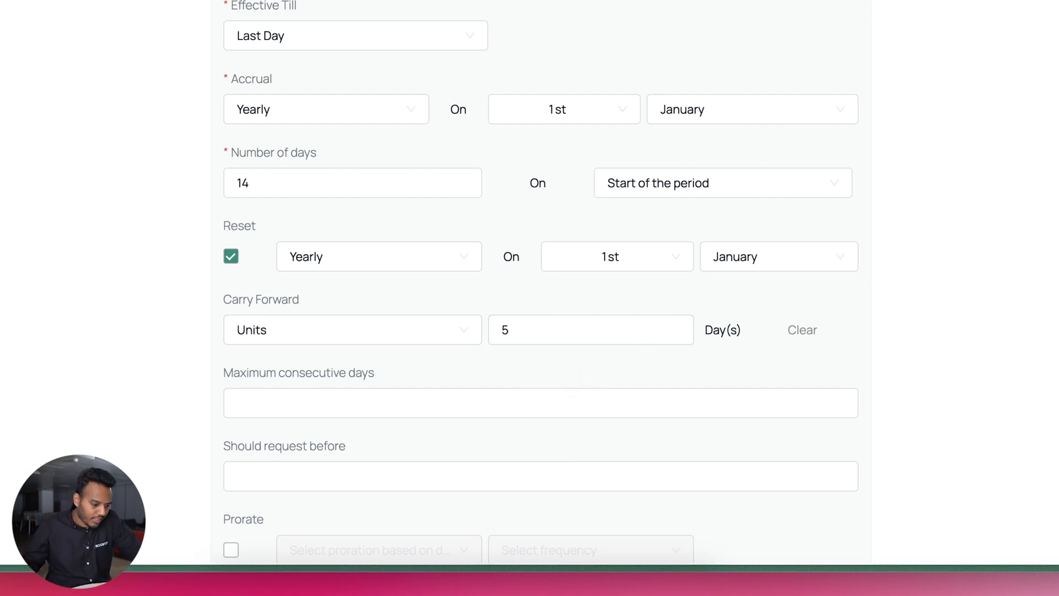
{"action": "left_click", "coordinate": [445, 333]}
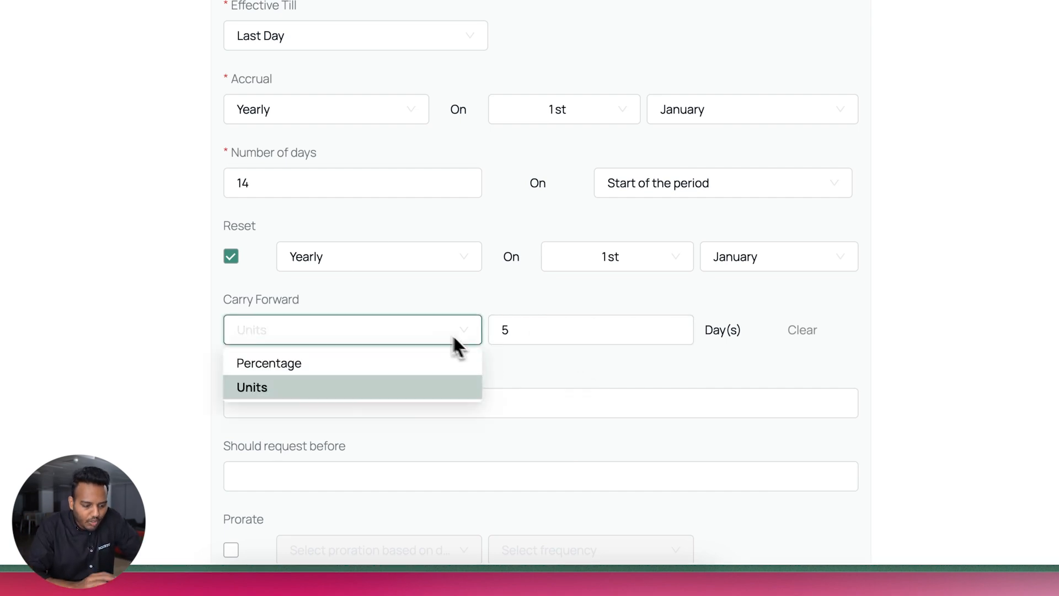
{"action": "left_click", "coordinate": [529, 364]}
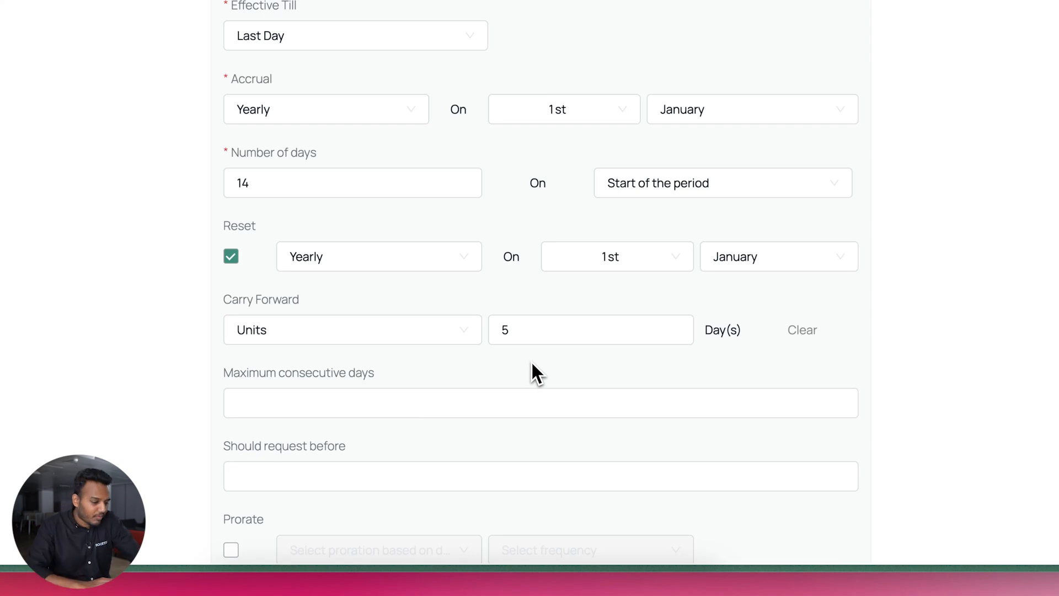
Require requests to be made 30 in advance
{"action": "scroll", "coordinate": [479, 399], "scroll_direction": "down", "scroll_amount": 2}
{"action": "left_click", "coordinate": [385, 298]}
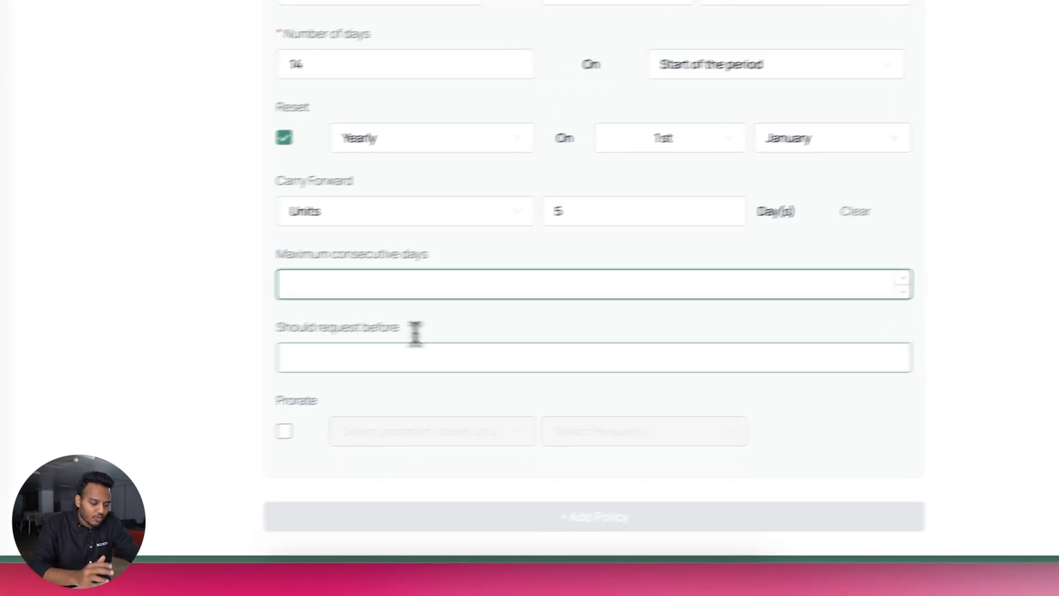
{"action": "left_click", "coordinate": [352, 362]}
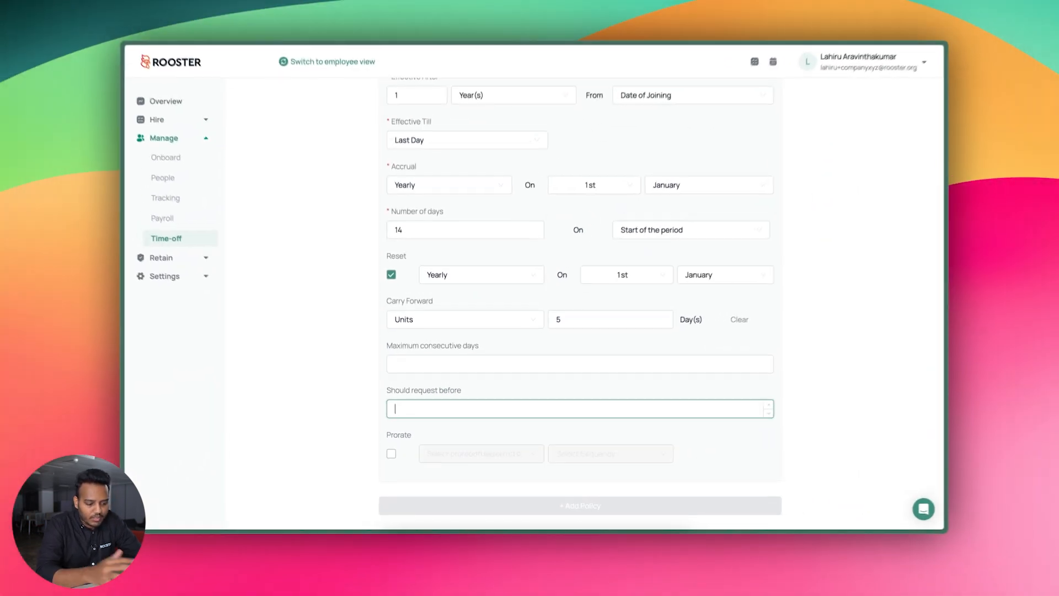
{"action": "type", "text": "30"}
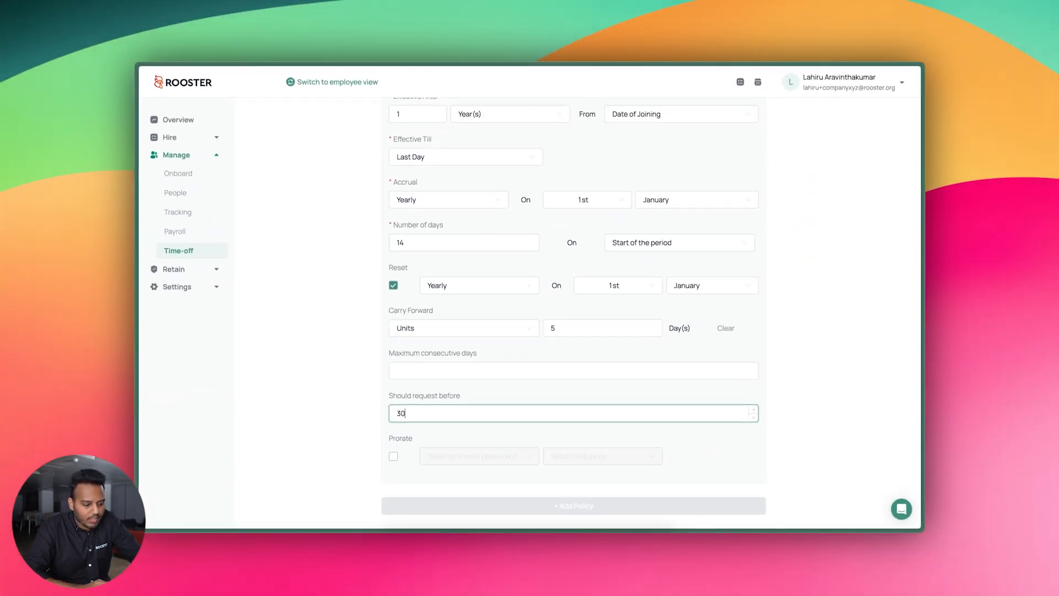
Turn on proration of the entitlement and open its basis choices
{"action": "scroll", "coordinate": [479, 414], "scroll_direction": "down", "scroll_amount": 1}
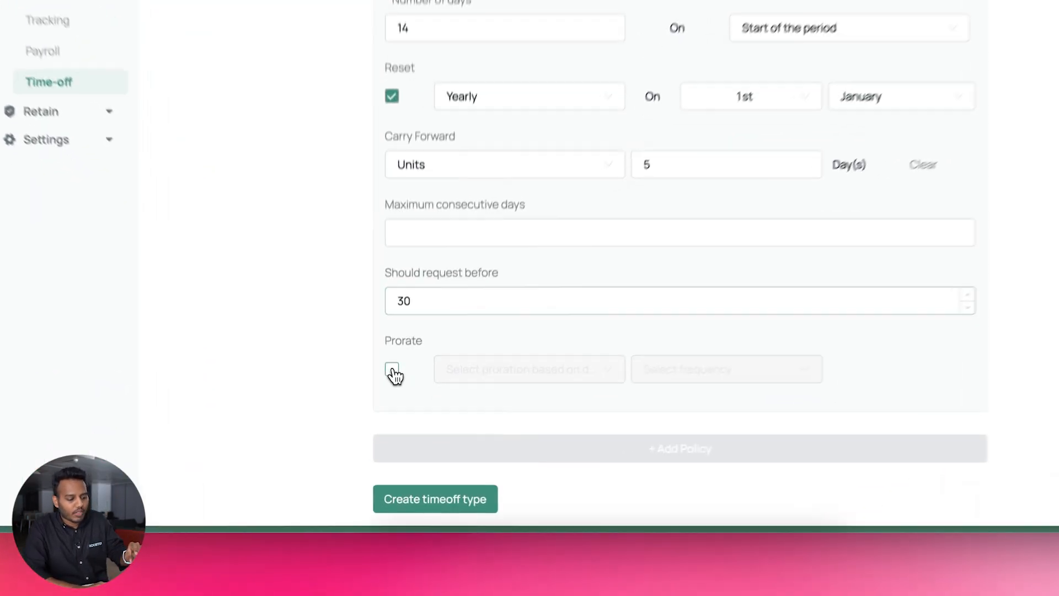
{"action": "left_click", "coordinate": [394, 430]}
{"action": "left_click", "coordinate": [479, 431]}
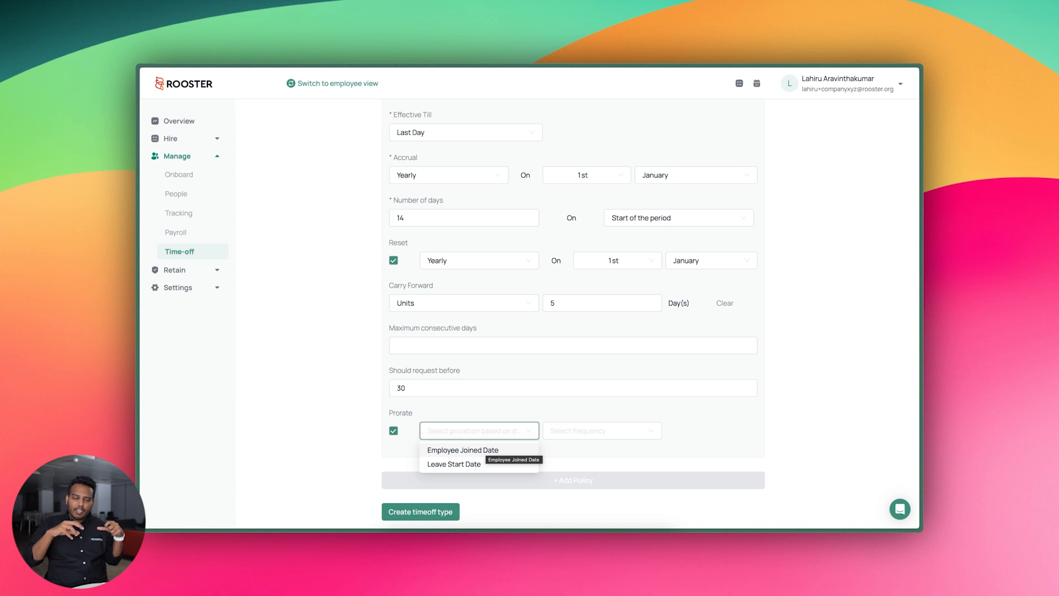
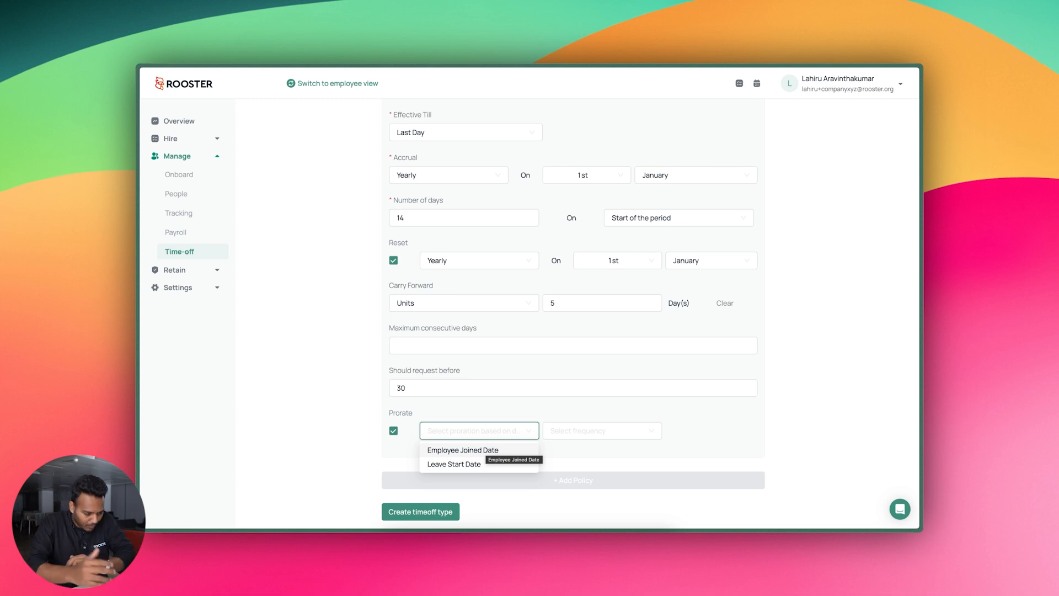
Prorate the entitlement monthly from the Employee Joined Date and bring up the month proration values
{"action": "left_click", "coordinate": [490, 450]}
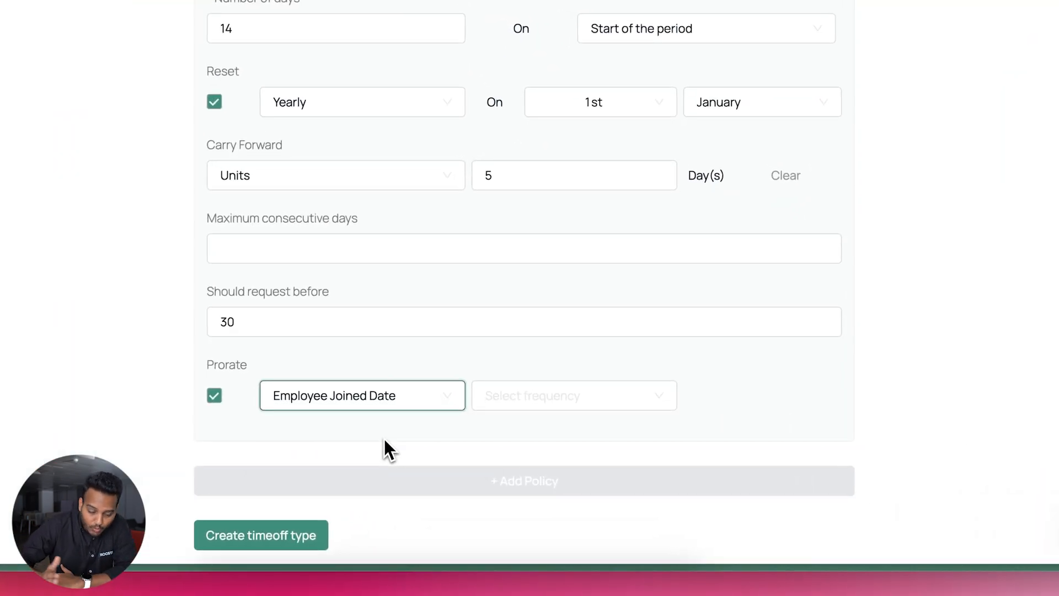
{"action": "left_click", "coordinate": [531, 396]}
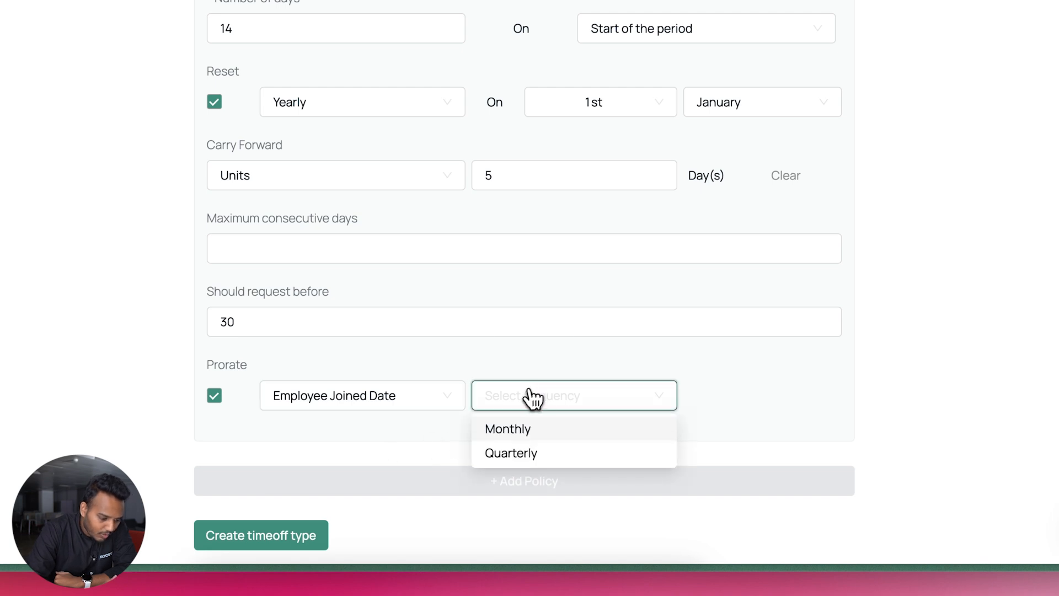
{"action": "left_click", "coordinate": [537, 436]}
{"action": "left_click", "coordinate": [695, 396]}
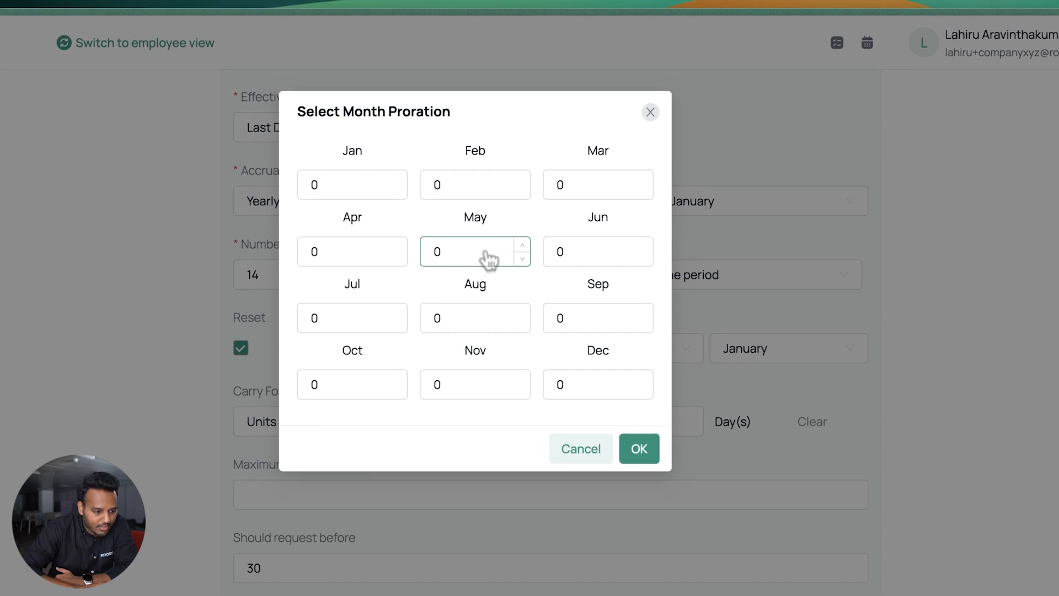
Switch the proration frequency to Quarterly and bring up the per-quarter values
{"action": "left_click", "coordinate": [650, 112]}
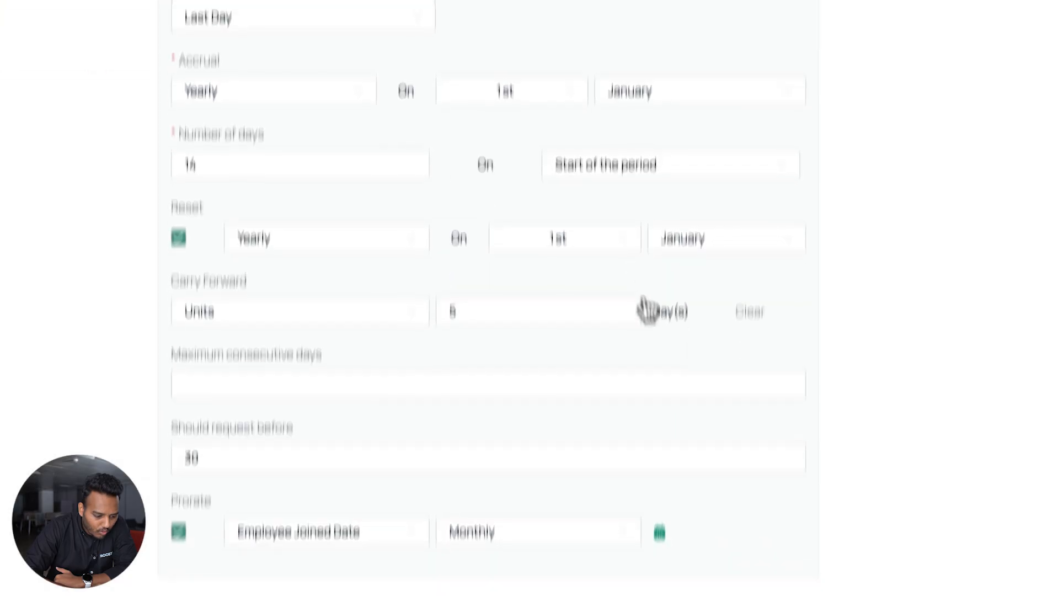
{"action": "left_click", "coordinate": [551, 431]}
{"action": "left_click", "coordinate": [510, 481]}
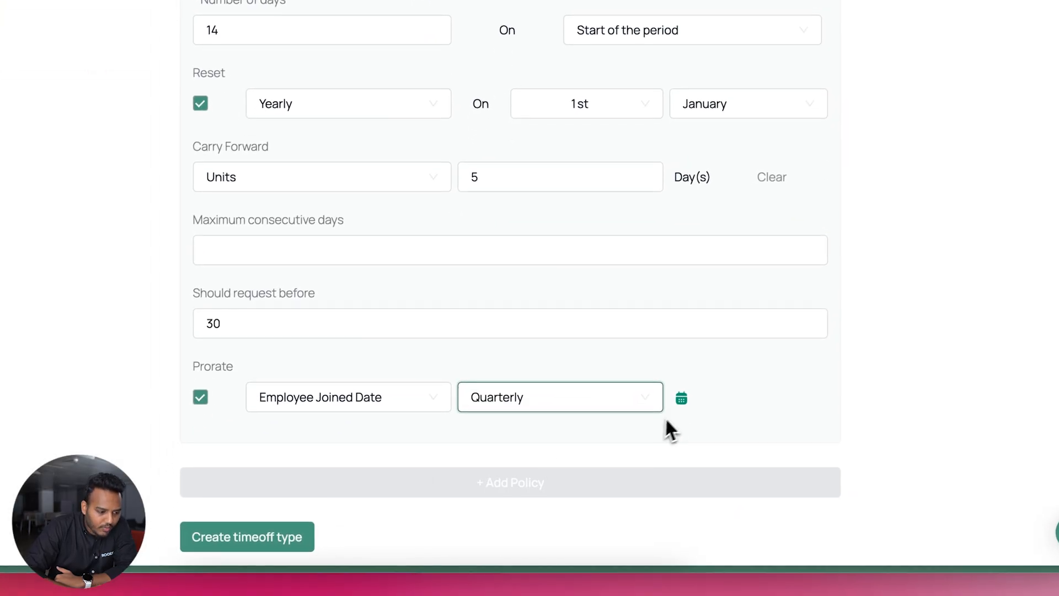
{"action": "left_click", "coordinate": [661, 424]}
Enter quarterly proration values 14, 10, 7 and 4, then create the Annual Leave time-off type
{"action": "left_click_drag", "start_coordinate": [389, 152], "coordinate": [334, 170]}
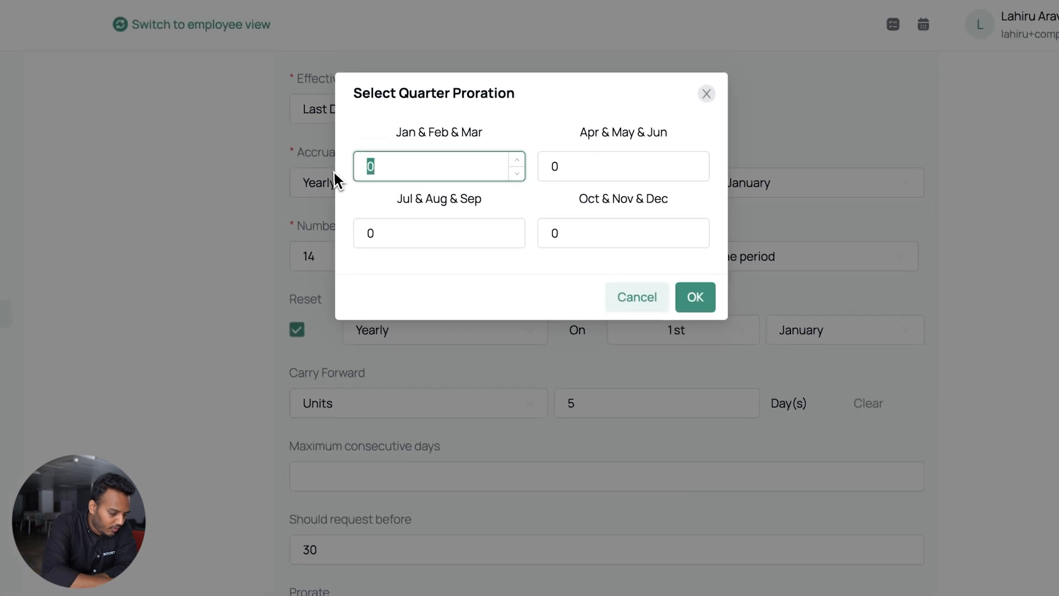
{"action": "type", "text": "14"}
{"action": "left_click_drag", "start_coordinate": [573, 177], "coordinate": [527, 184]}
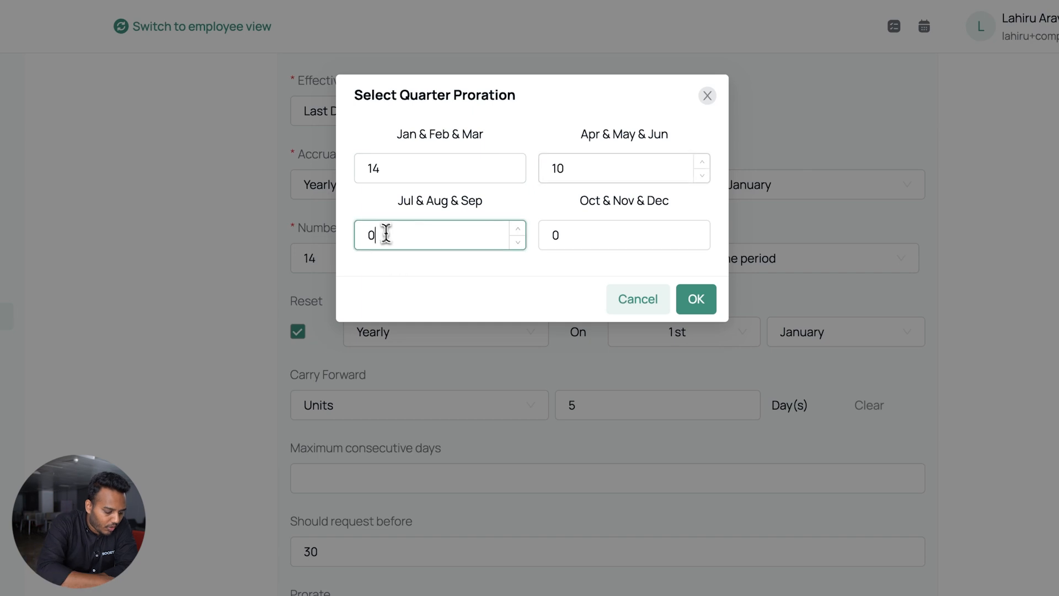
{"action": "type", "text": "7"}
{"action": "left_click_drag", "start_coordinate": [577, 242], "coordinate": [535, 241]}
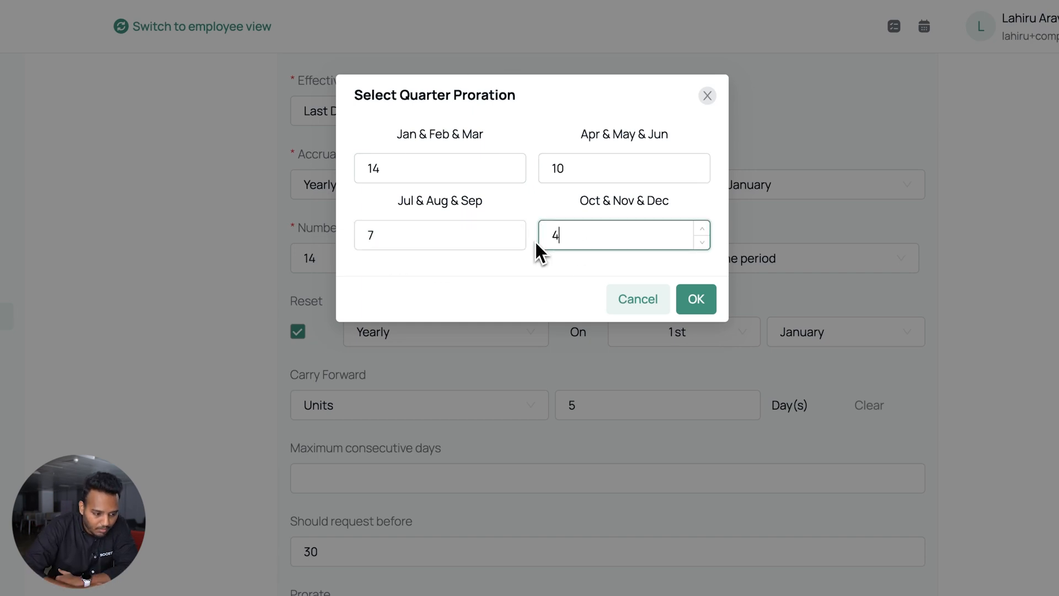
{"action": "left_click", "coordinate": [696, 299]}
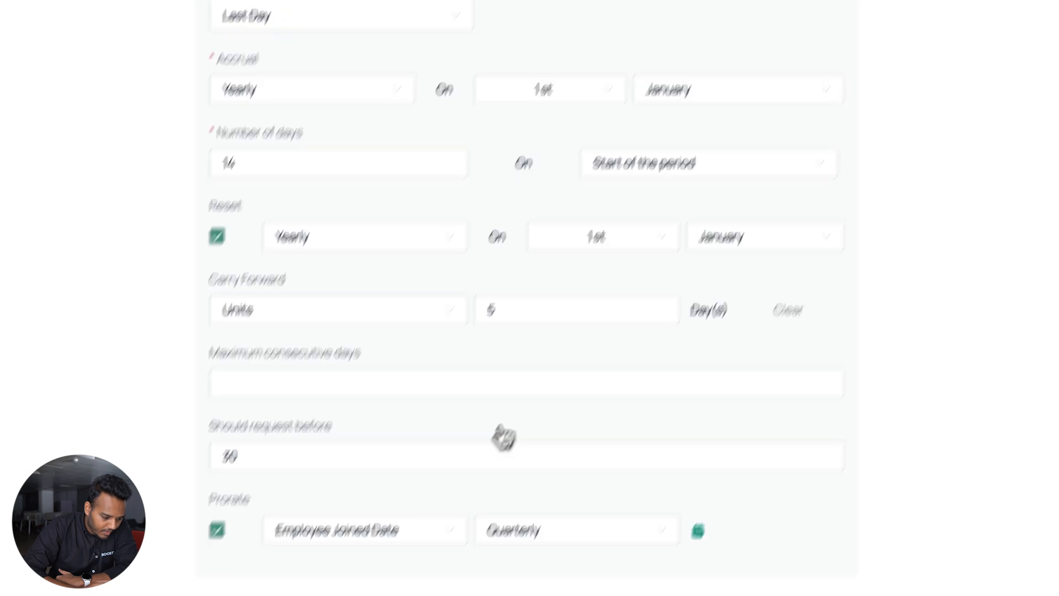
{"action": "left_click", "coordinate": [411, 503]}
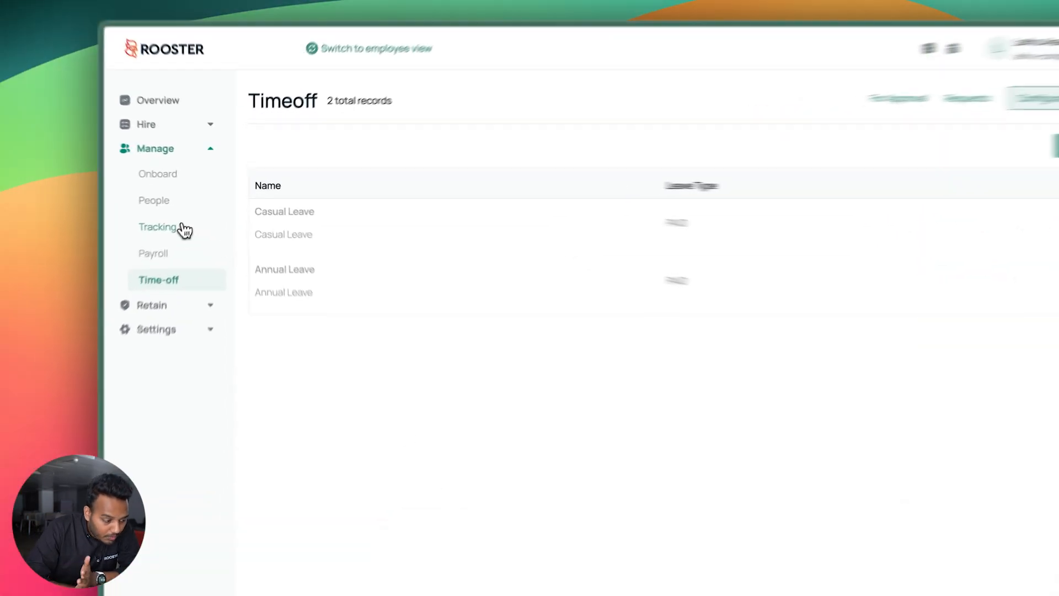
Assign Employee 03 a Casual Leave time-off policy
{"action": "left_click", "coordinate": [177, 193]}
{"action": "left_click", "coordinate": [328, 288]}
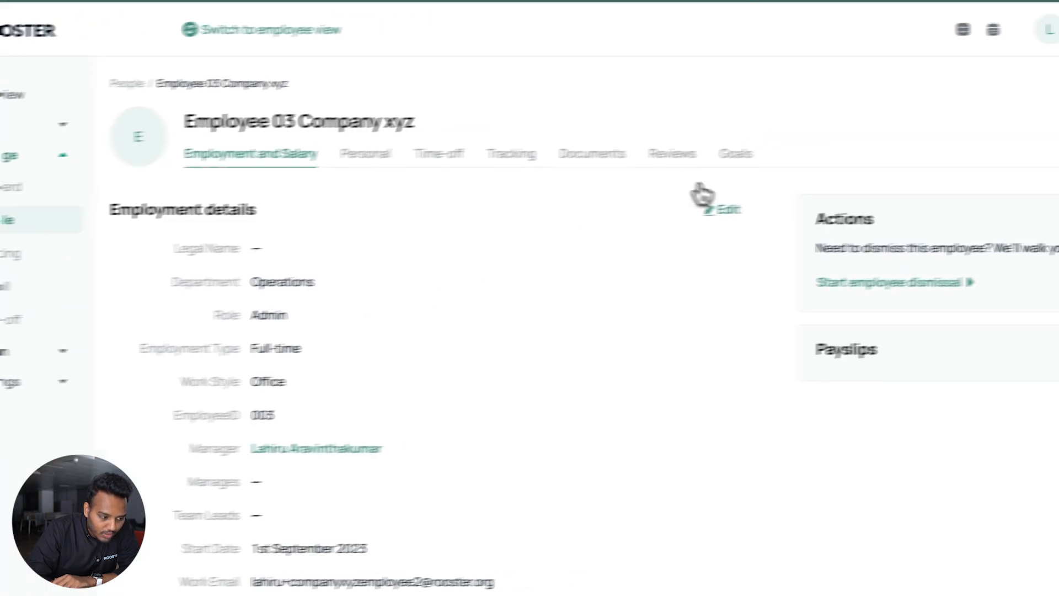
{"action": "left_click", "coordinate": [586, 140]}
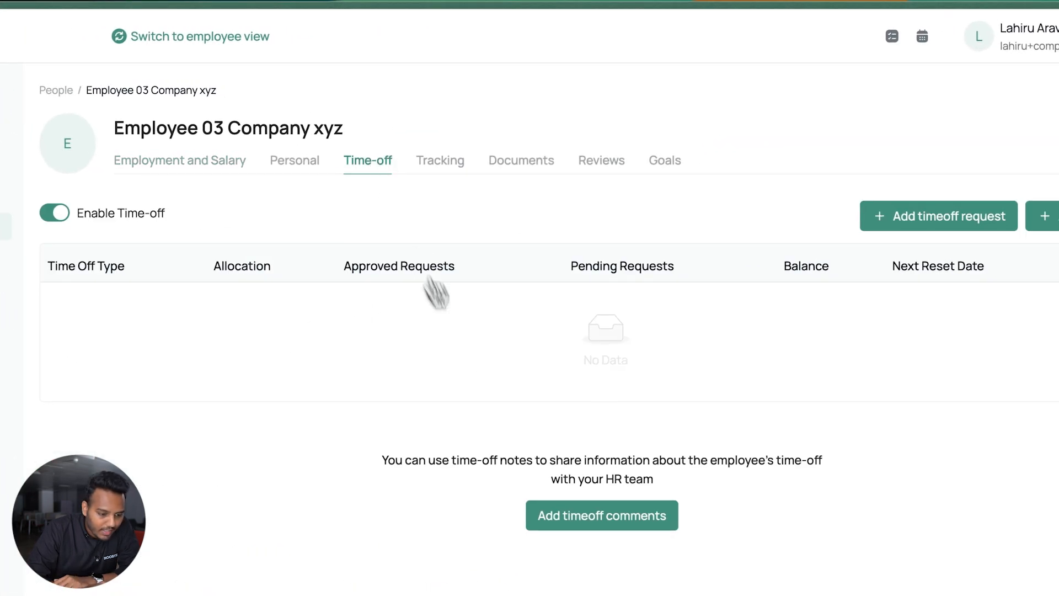
{"action": "left_click", "coordinate": [1051, 226]}
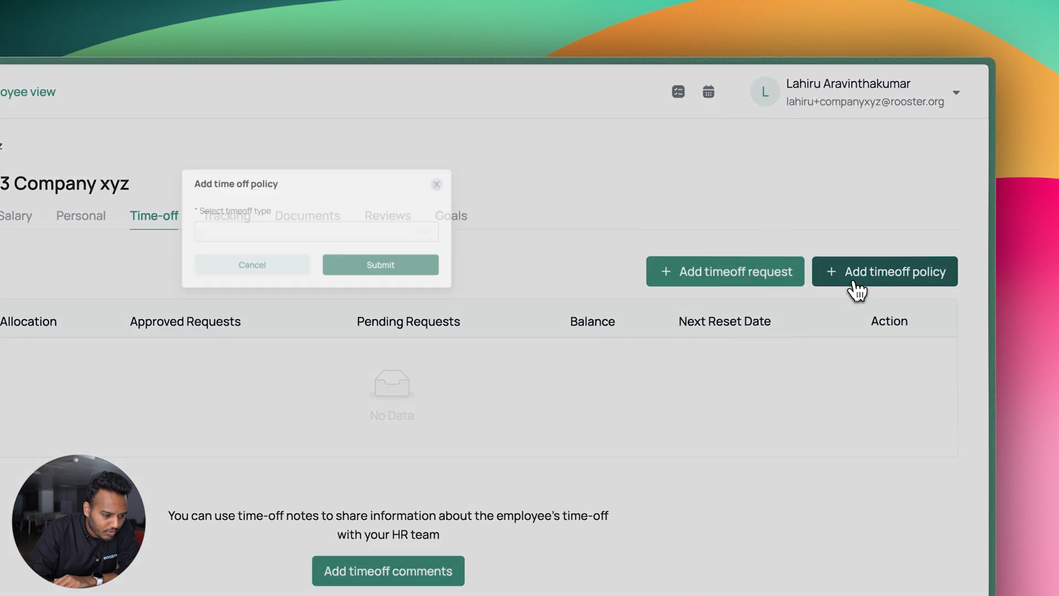
{"action": "left_click", "coordinate": [395, 233]}
{"action": "left_click", "coordinate": [366, 266]}
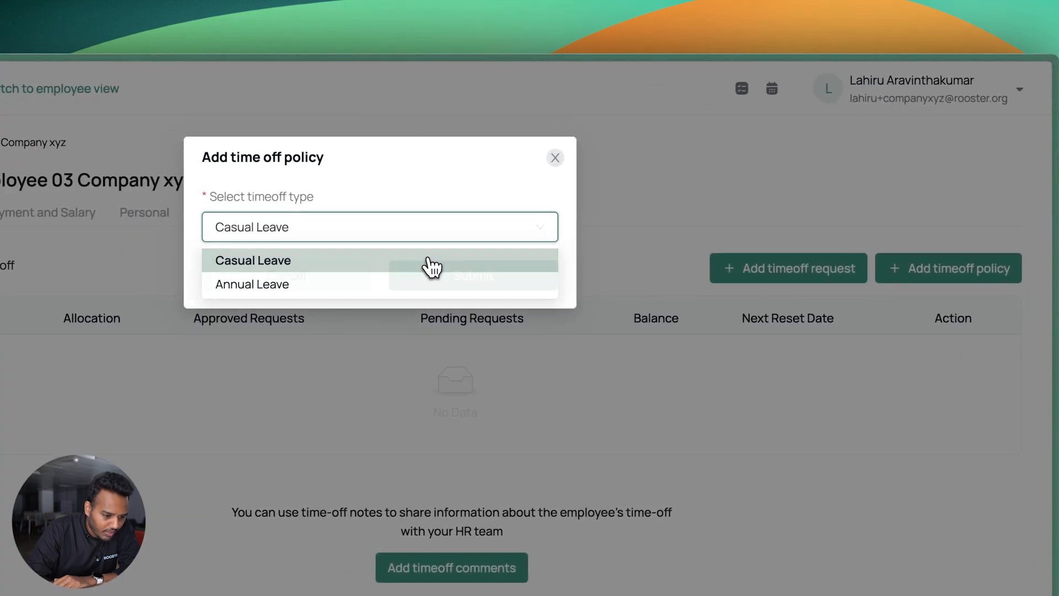
{"action": "left_click", "coordinate": [439, 276]}
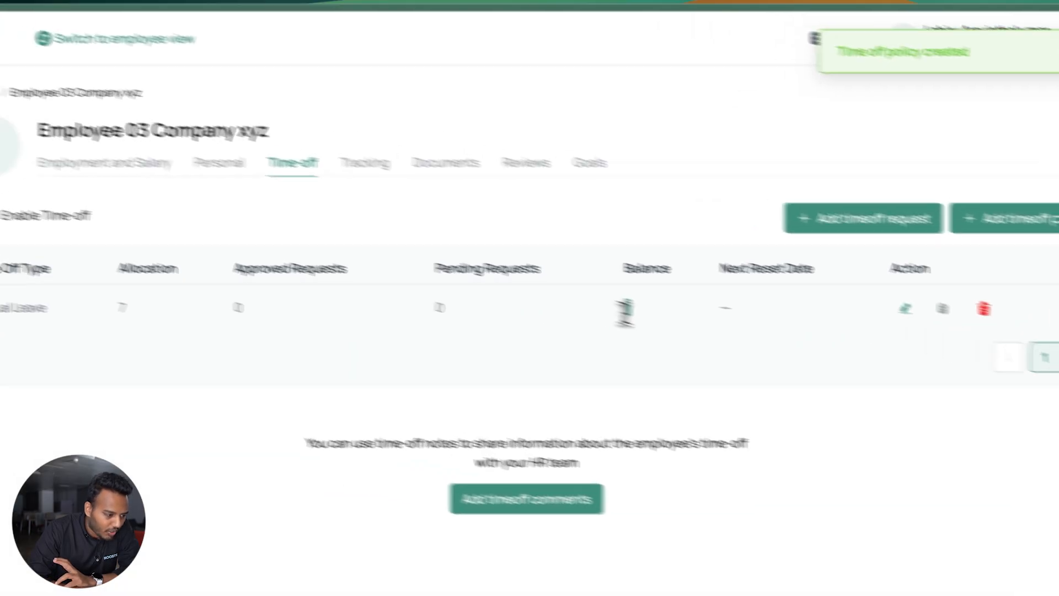
Assign Employee 03 an Annual Leave policy, confirming its 7-day allocation, then return to Time-off
{"action": "left_click", "coordinate": [119, 163]}
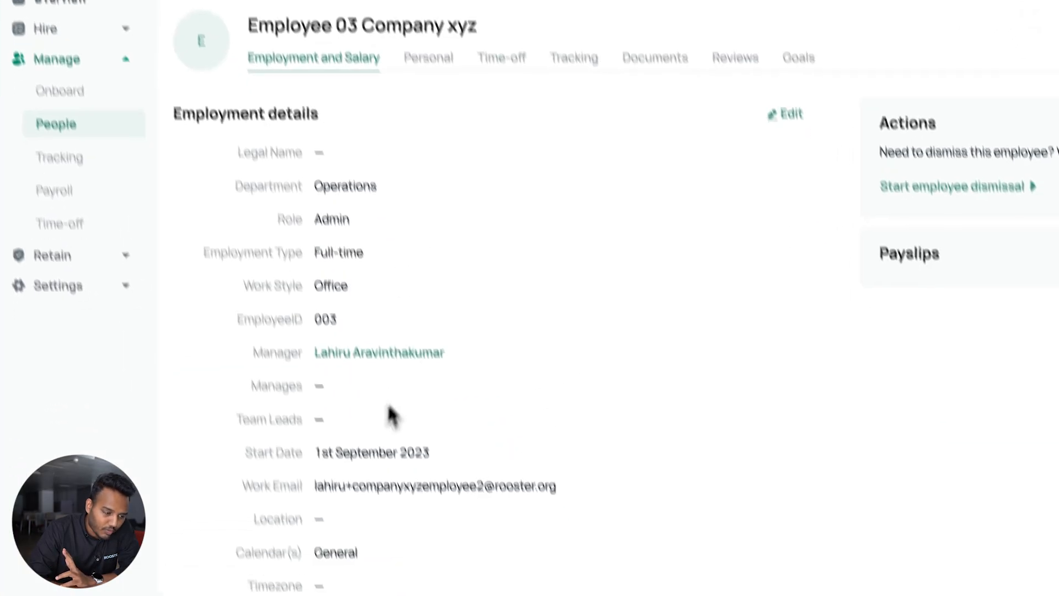
{"action": "left_click", "coordinate": [558, 18]}
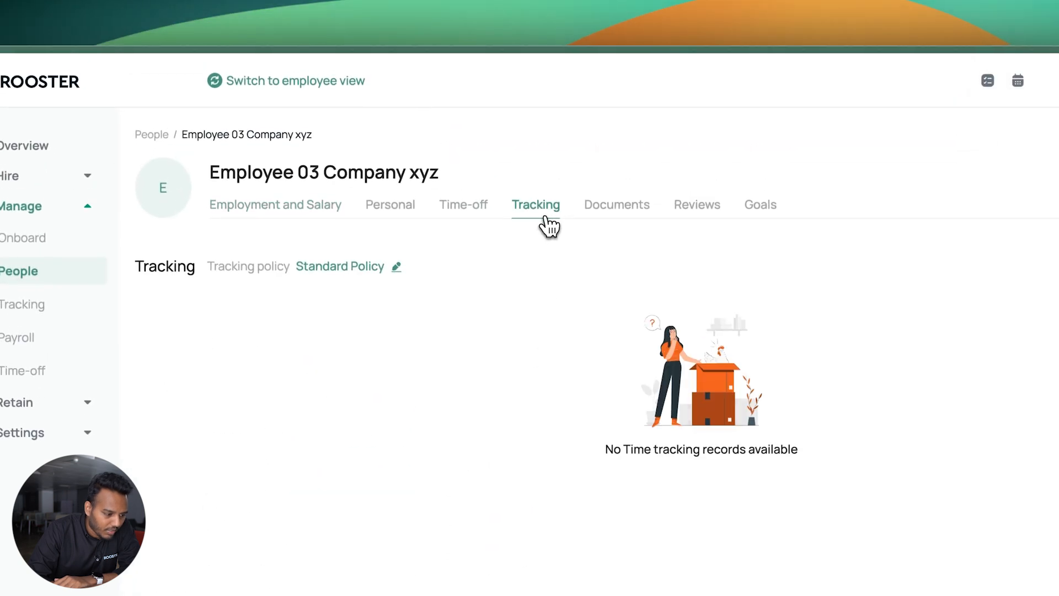
{"action": "left_click", "coordinate": [484, 218]}
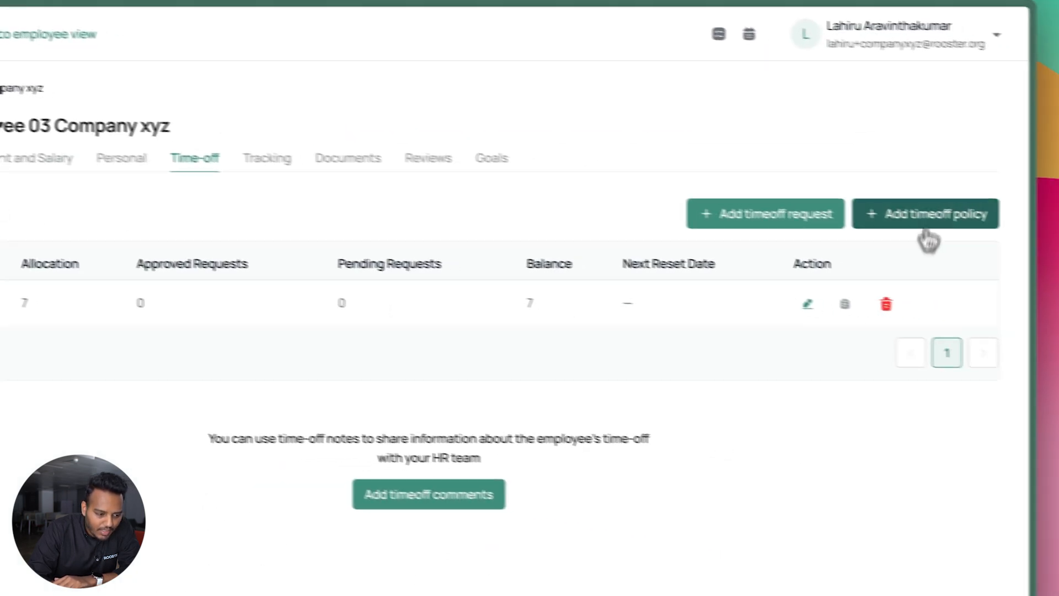
{"action": "left_click", "coordinate": [939, 215]}
{"action": "left_click", "coordinate": [651, 163]}
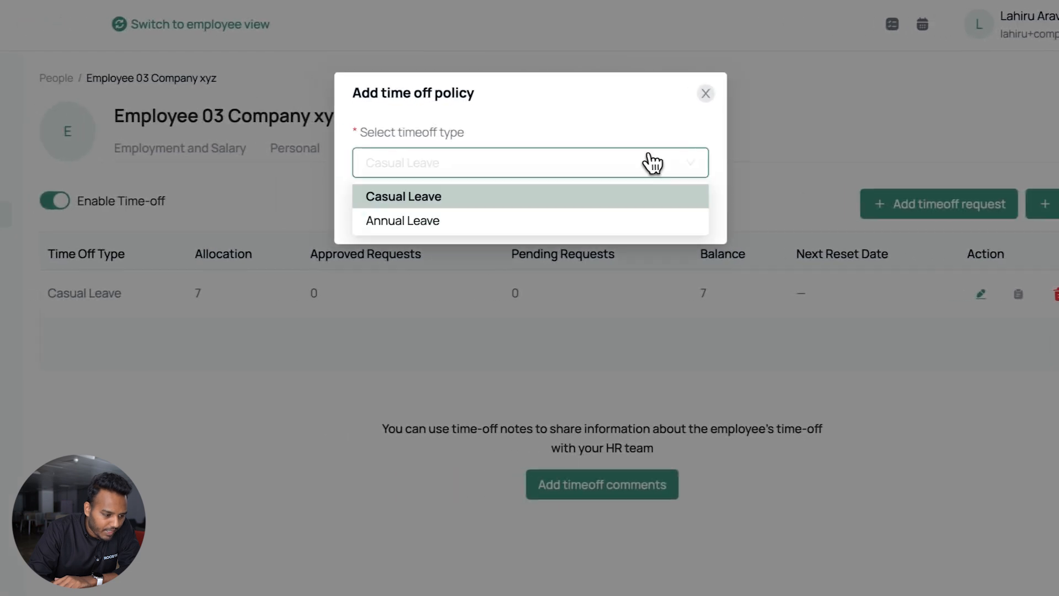
{"action": "left_click", "coordinate": [566, 220]}
{"action": "left_click", "coordinate": [601, 215]}
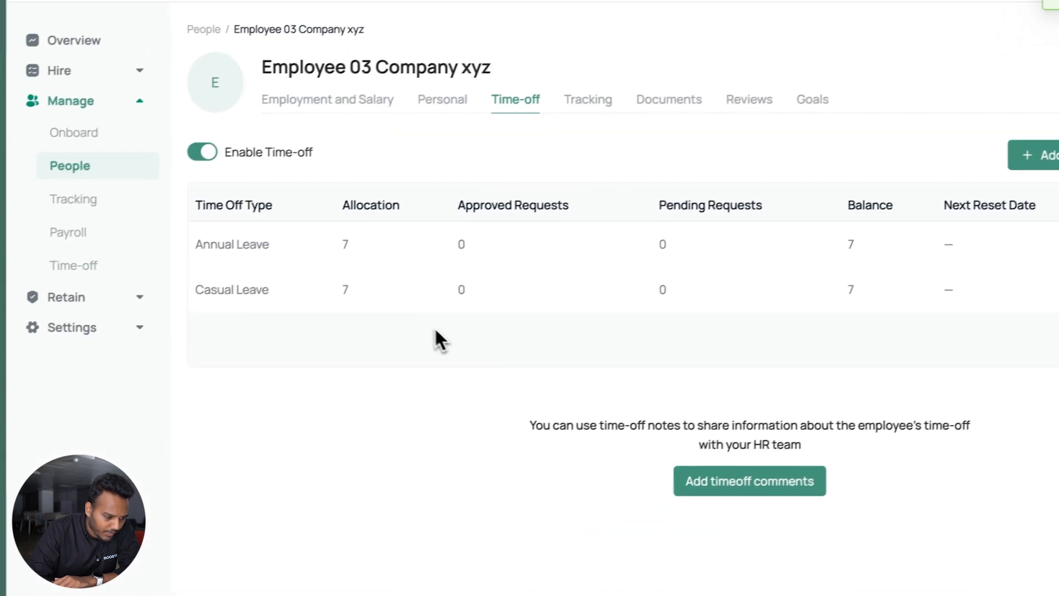
{"action": "double_click", "coordinate": [210, 292]}
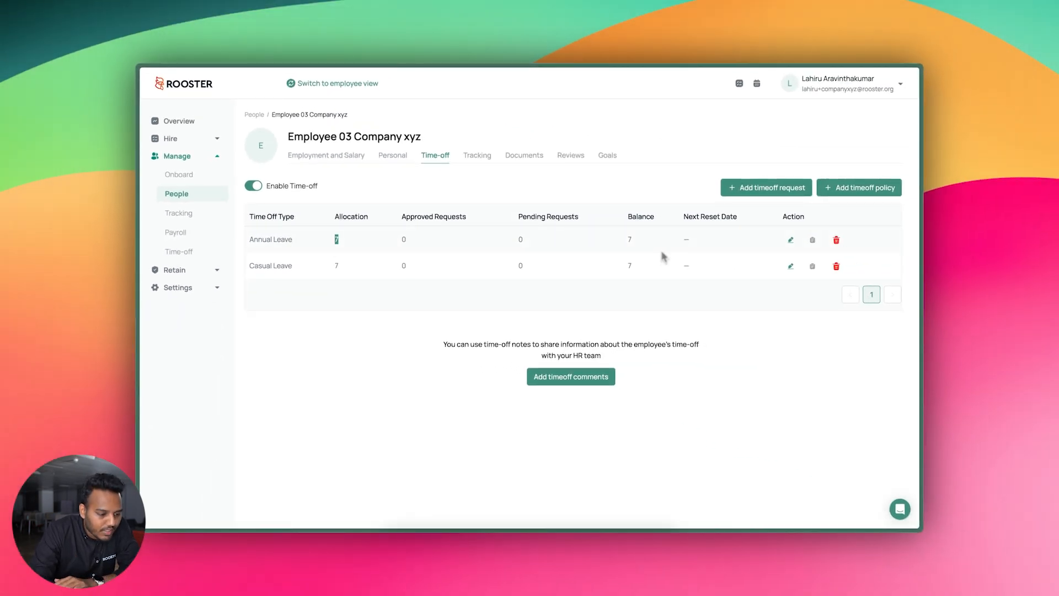
{"action": "left_click", "coordinate": [658, 270]}
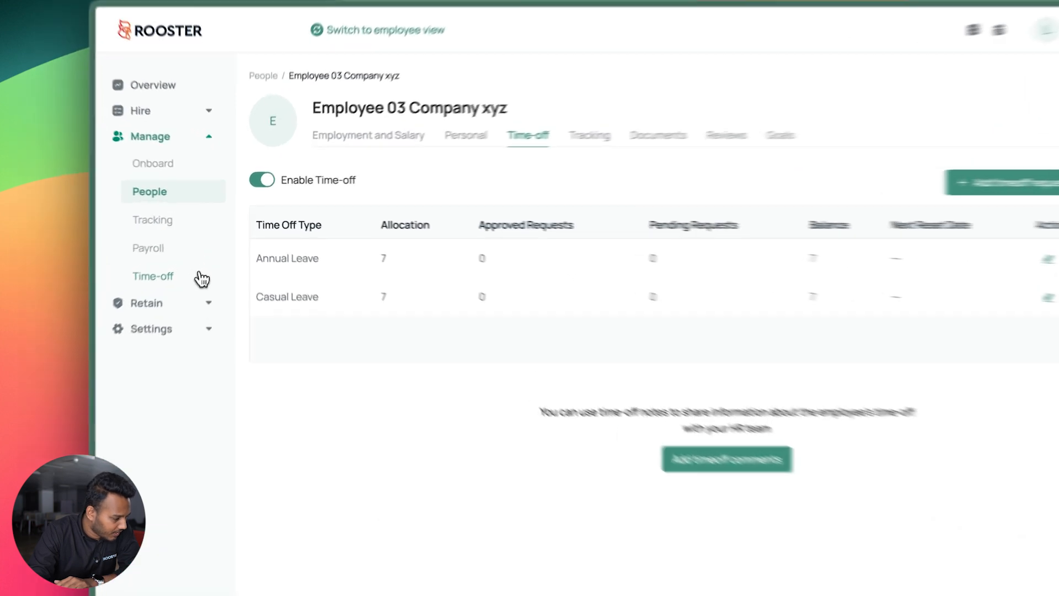
{"action": "left_click", "coordinate": [213, 253]}
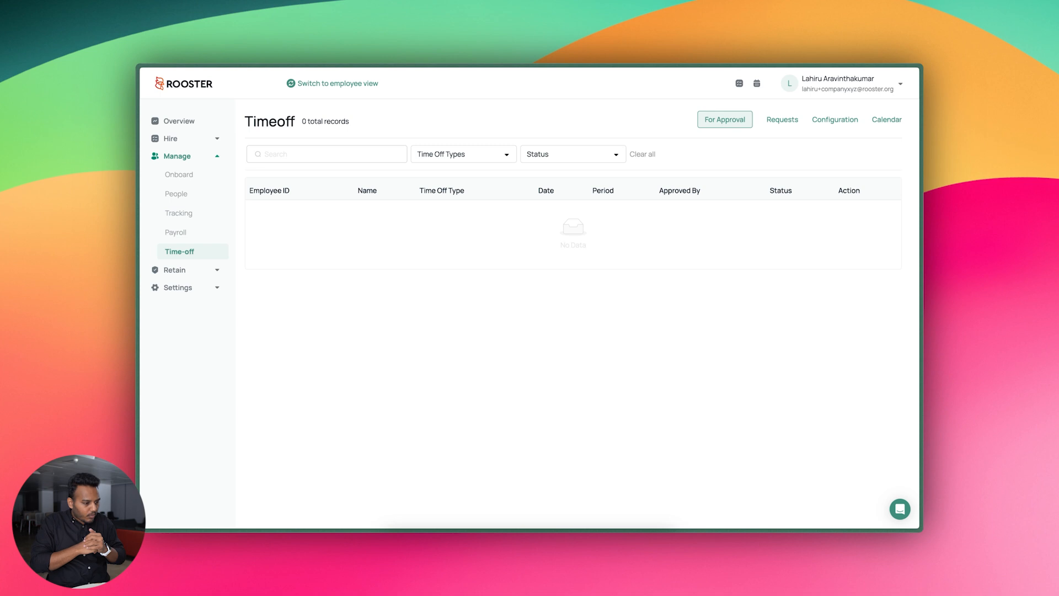
Start a new time-off type named 'No Pay Leaves', with the same description and Unpaid leave type
{"action": "left_click", "coordinate": [835, 119]}
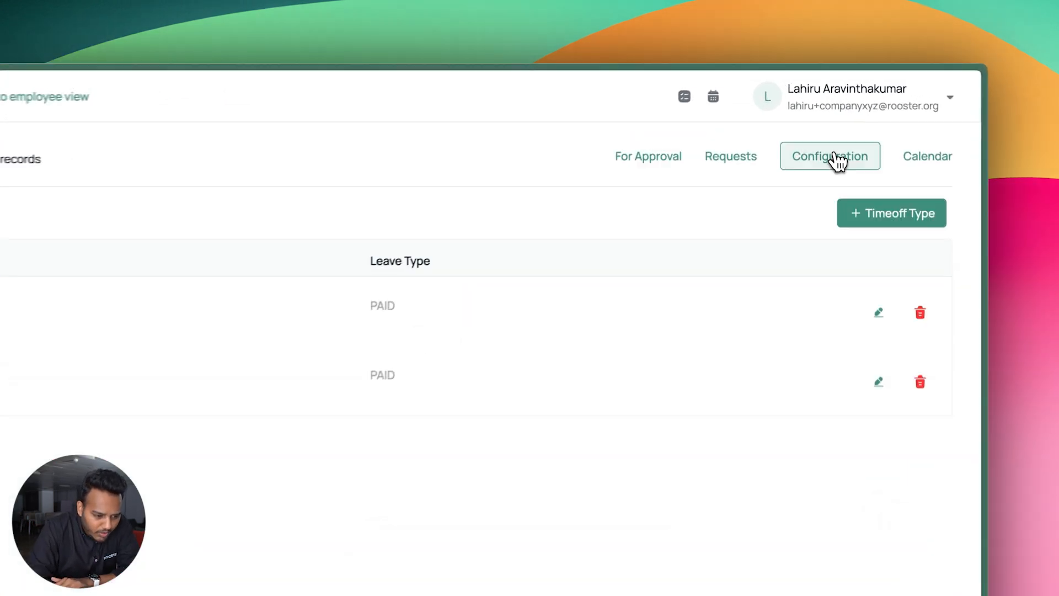
{"action": "left_click", "coordinate": [867, 154]}
{"action": "left_click", "coordinate": [317, 244]}
{"action": "type", "text": "No Pay Leaves"}
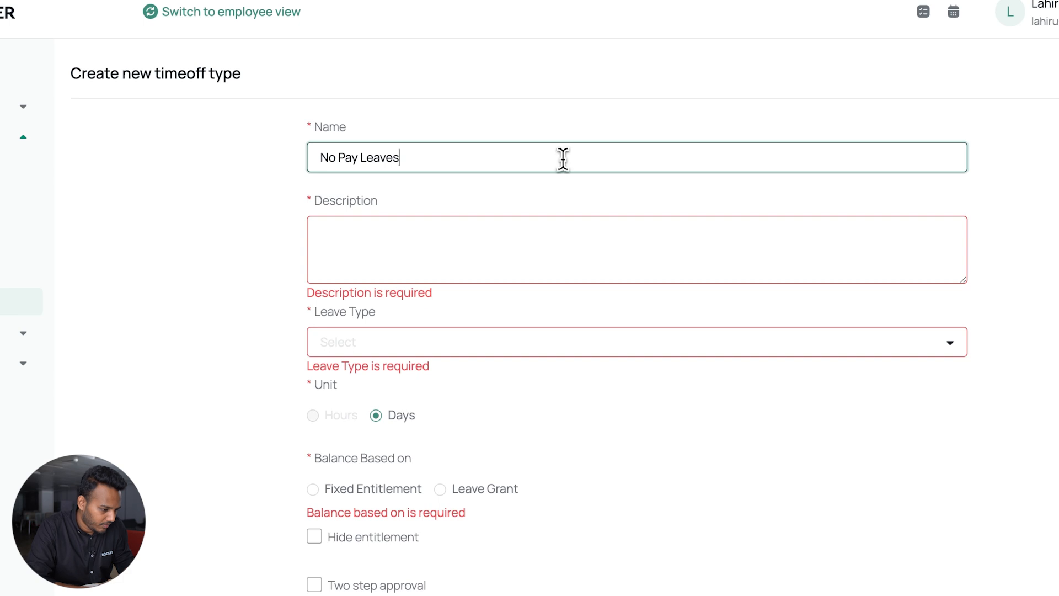
{"action": "left_click", "coordinate": [520, 238]}
{"action": "triple_click", "coordinate": [372, 157]}
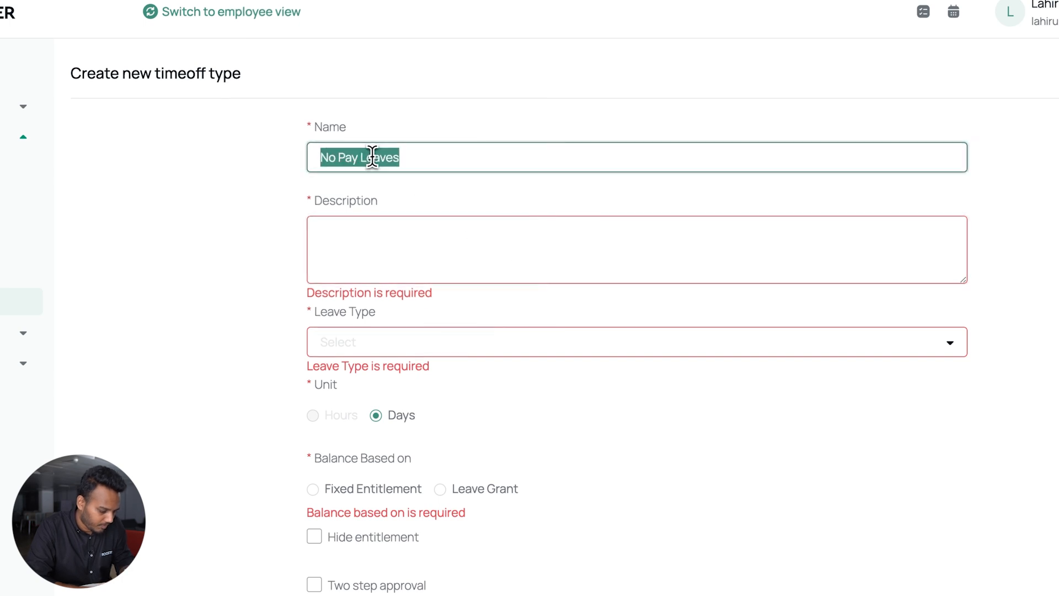
{"action": "key", "text": "ctrl+c"}
{"action": "left_click", "coordinate": [361, 224]}
{"action": "key", "text": "ctrl+v"}
{"action": "left_click", "coordinate": [369, 345]}
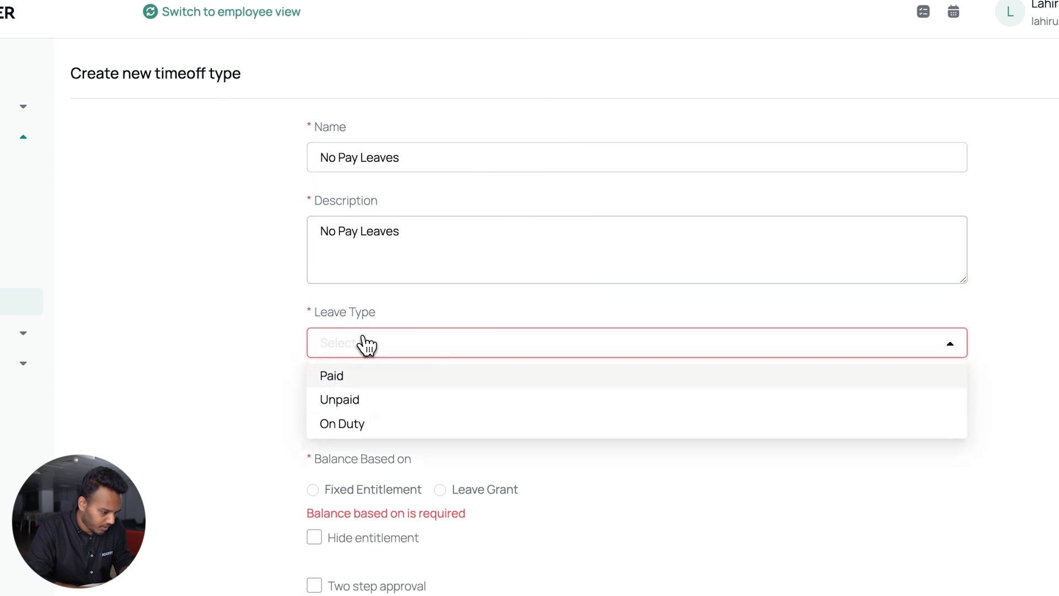
{"action": "left_click", "coordinate": [353, 401]}
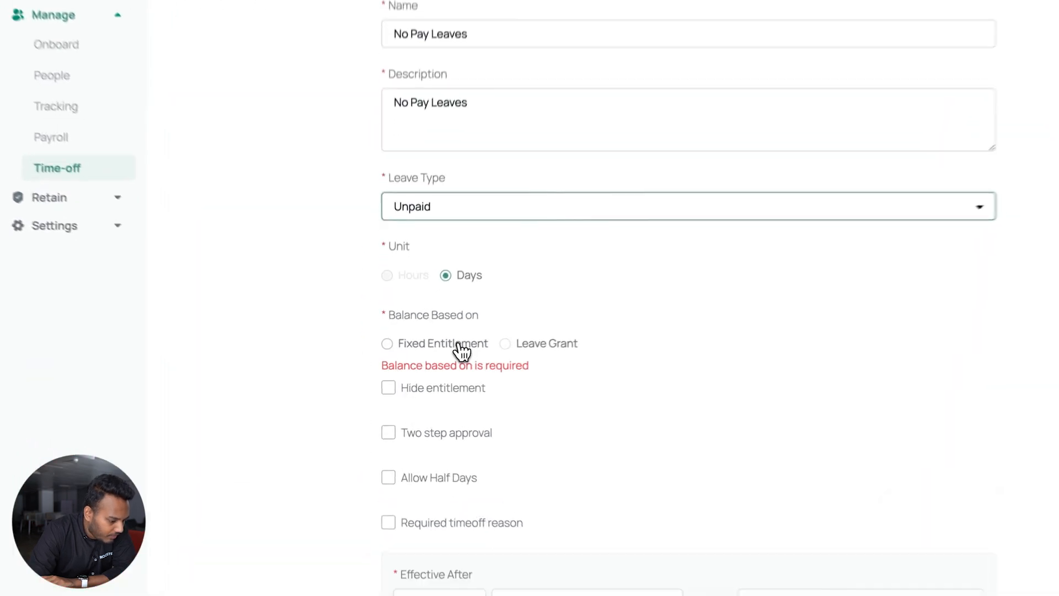
Use a fixed entitlement with half days, effective 0 days from Date of Joining until Last Day
{"action": "left_click", "coordinate": [424, 361]}
{"action": "scroll", "coordinate": [425, 362], "scroll_direction": "down", "scroll_amount": 2}
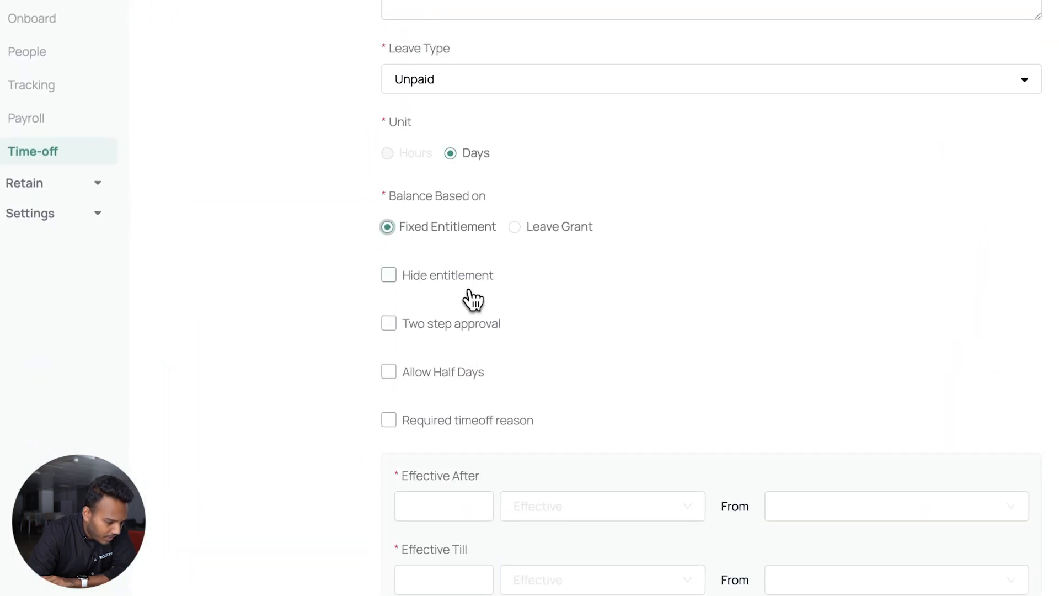
{"action": "scroll", "coordinate": [473, 293], "scroll_direction": "down", "scroll_amount": 1}
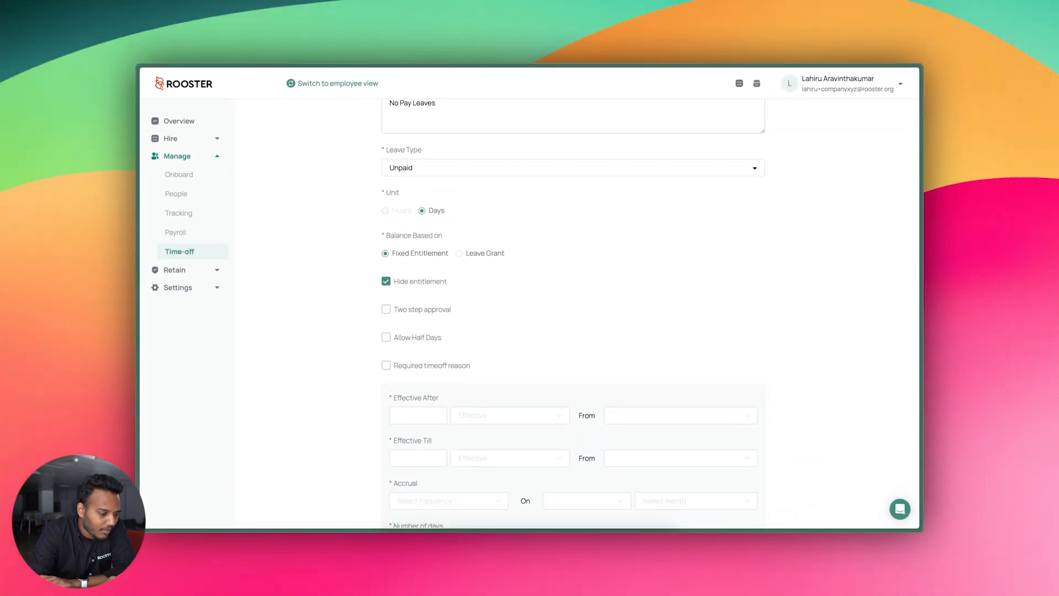
{"action": "scroll", "coordinate": [573, 313], "scroll_direction": "down", "scroll_amount": 1}
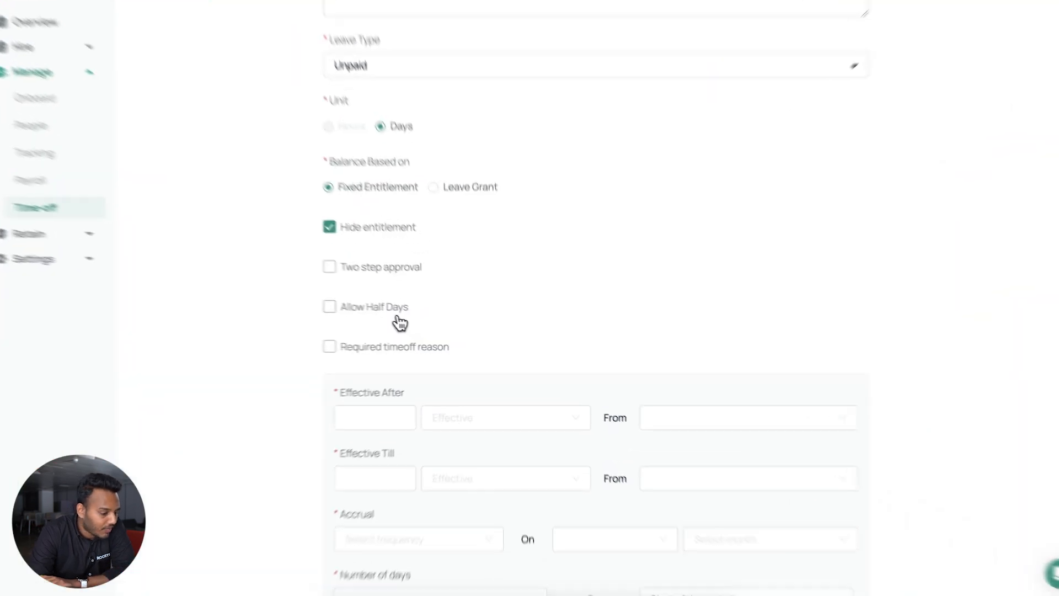
{"action": "left_click", "coordinate": [430, 322]}
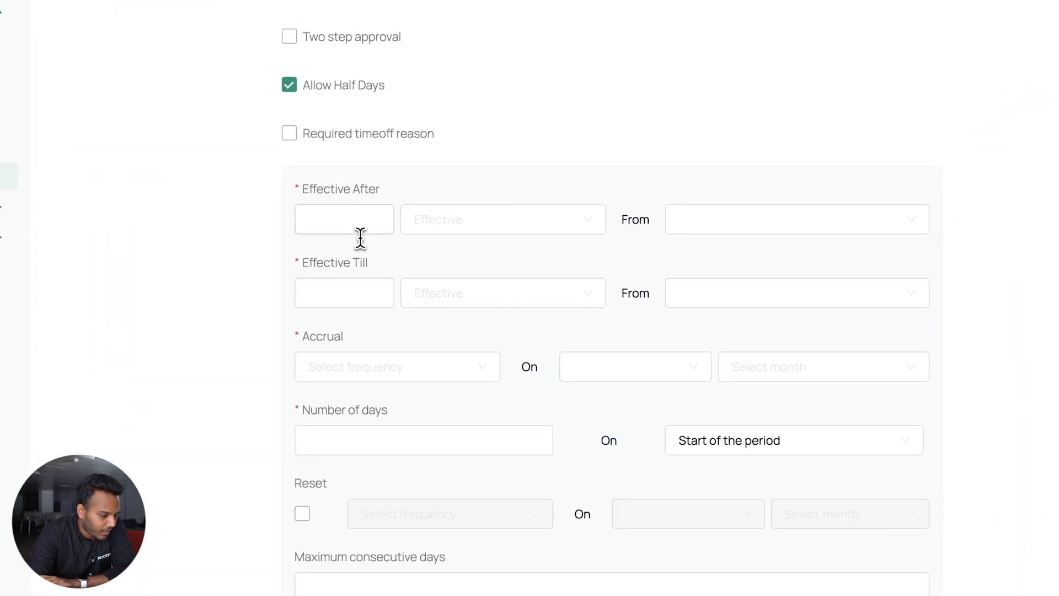
{"action": "left_click", "coordinate": [457, 226]}
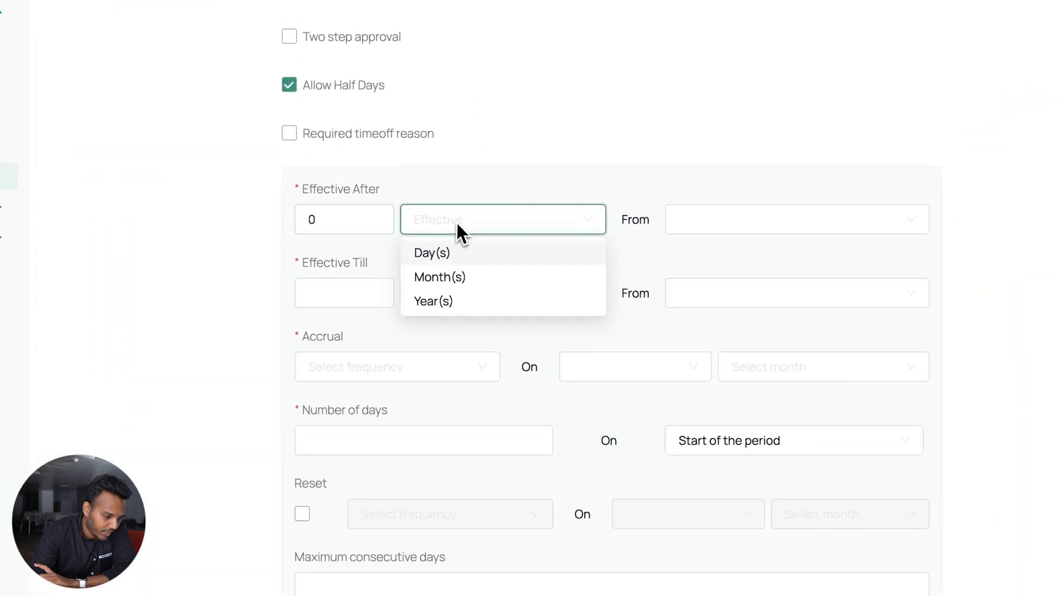
{"action": "left_click", "coordinate": [473, 255]}
{"action": "left_click", "coordinate": [682, 226]}
{"action": "left_click", "coordinate": [697, 255]}
{"action": "left_click", "coordinate": [704, 296]}
{"action": "left_click", "coordinate": [712, 373]}
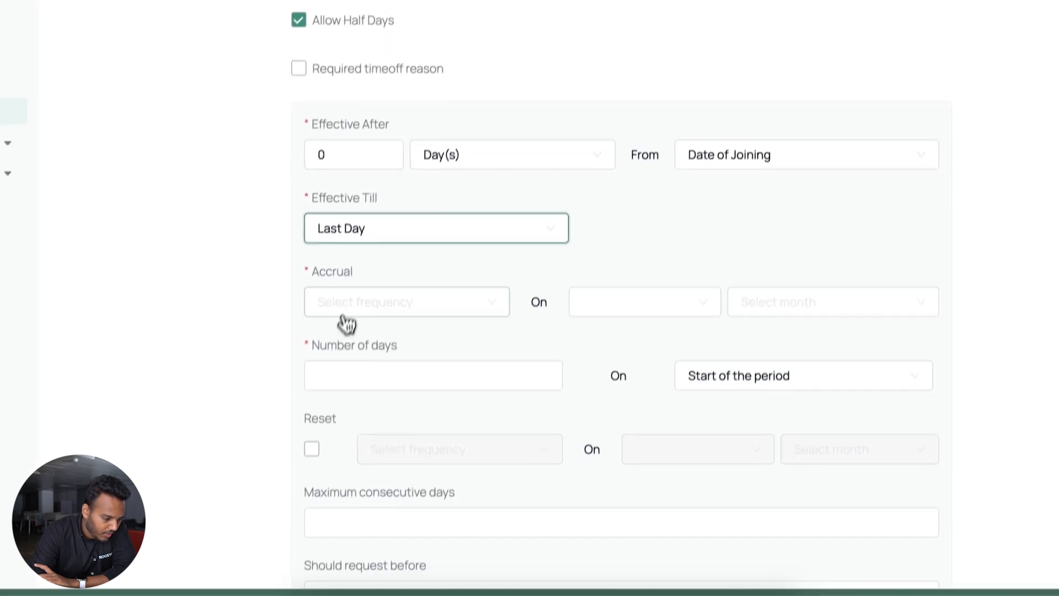
Accrue 10 days Yearly on 1st January
{"action": "left_click", "coordinate": [353, 309]}
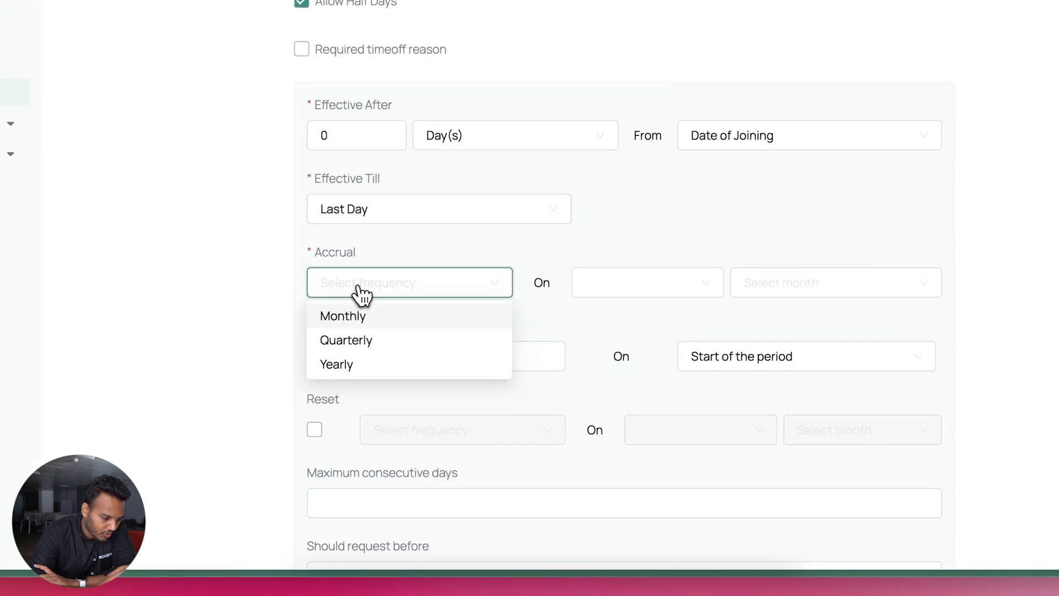
{"action": "left_click", "coordinate": [391, 390]}
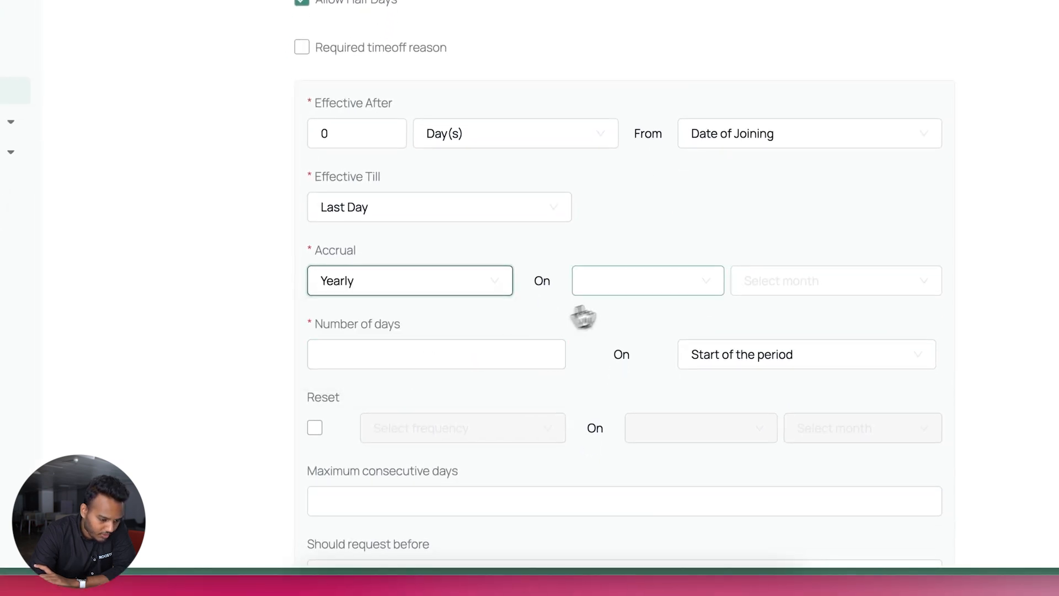
{"action": "left_click", "coordinate": [612, 287]}
{"action": "left_click", "coordinate": [619, 310]}
{"action": "left_click", "coordinate": [773, 282]}
{"action": "left_click", "coordinate": [761, 316]}
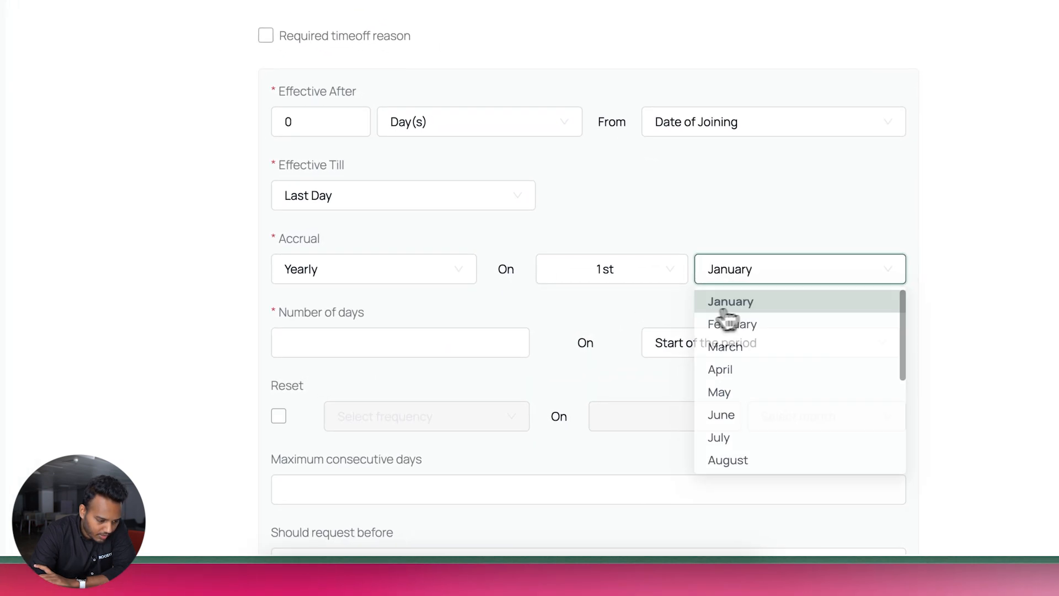
{"action": "left_click", "coordinate": [351, 355]}
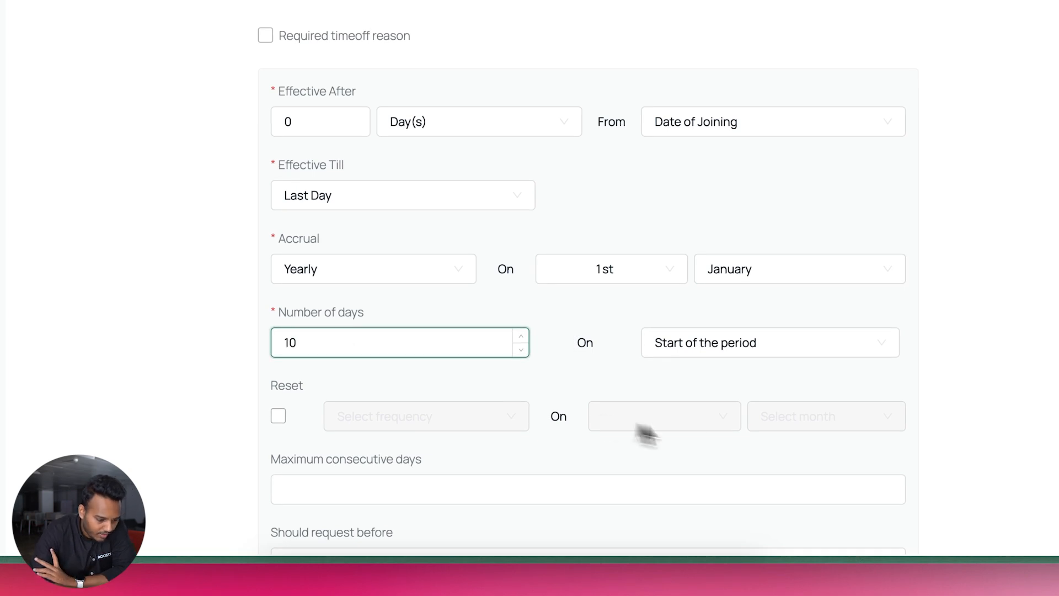
{"action": "scroll", "coordinate": [702, 389], "scroll_direction": "down", "scroll_amount": 5}
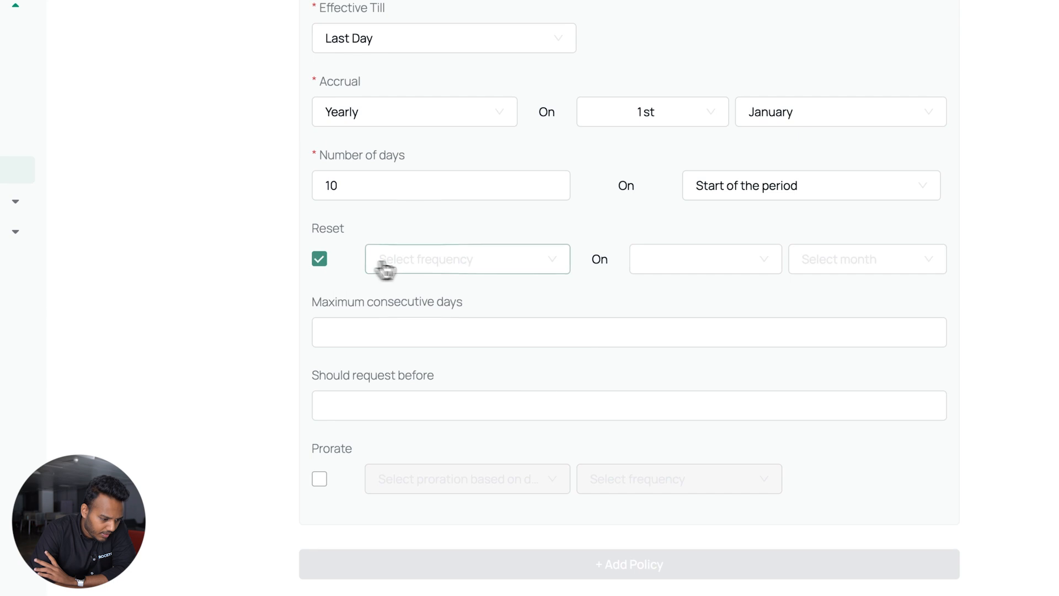
Reset the balance Yearly on 1st January and create the No Pay Leaves type
{"action": "left_click", "coordinate": [376, 268]}
{"action": "left_click", "coordinate": [422, 347]}
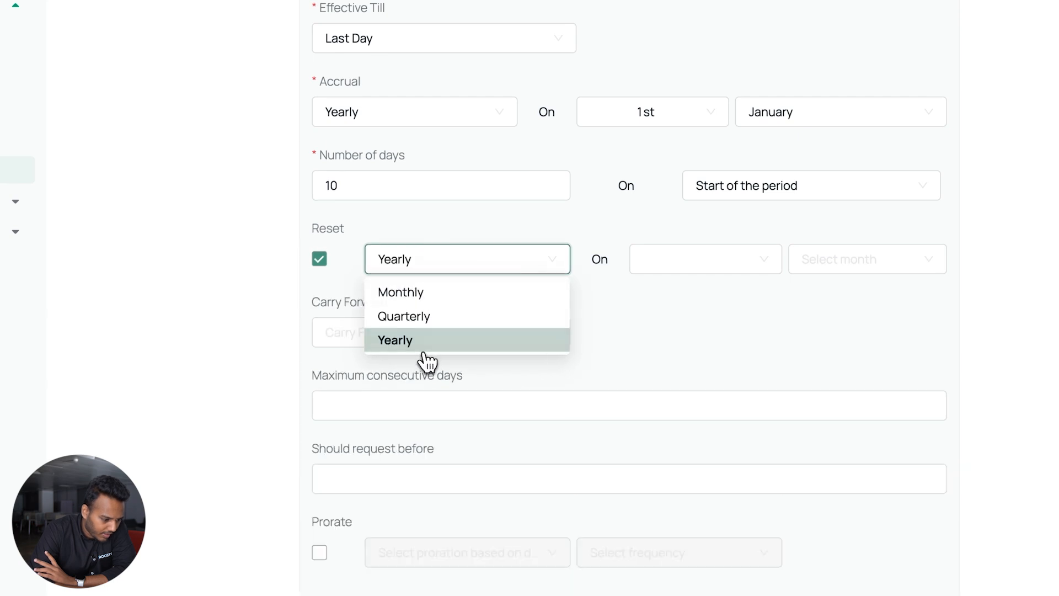
{"action": "left_click", "coordinate": [691, 270]}
{"action": "left_click", "coordinate": [696, 289]}
{"action": "left_click", "coordinate": [805, 268]}
{"action": "left_click", "coordinate": [808, 293]}
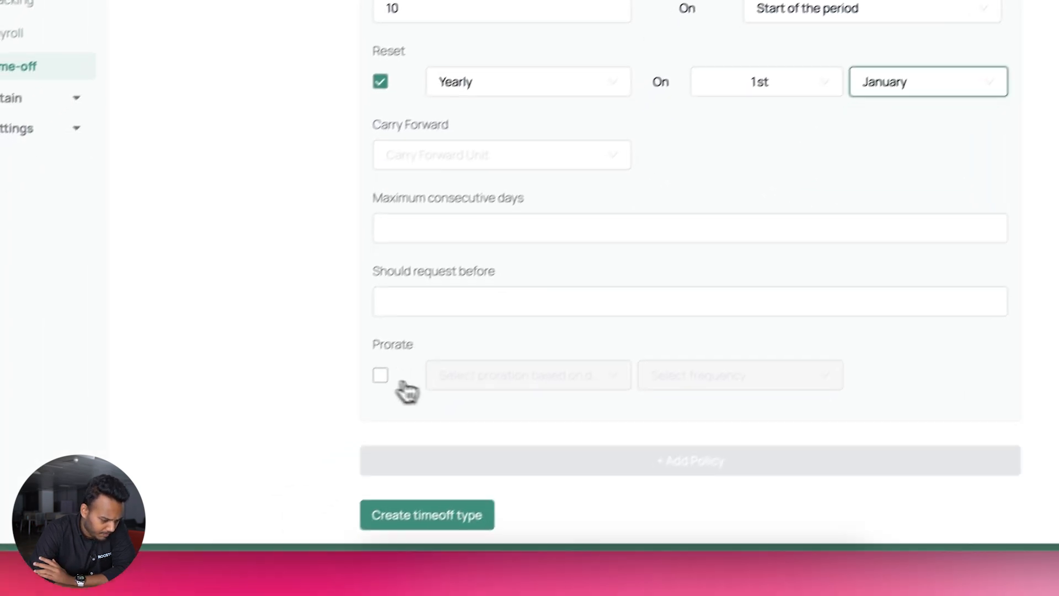
{"action": "left_click", "coordinate": [450, 497]}
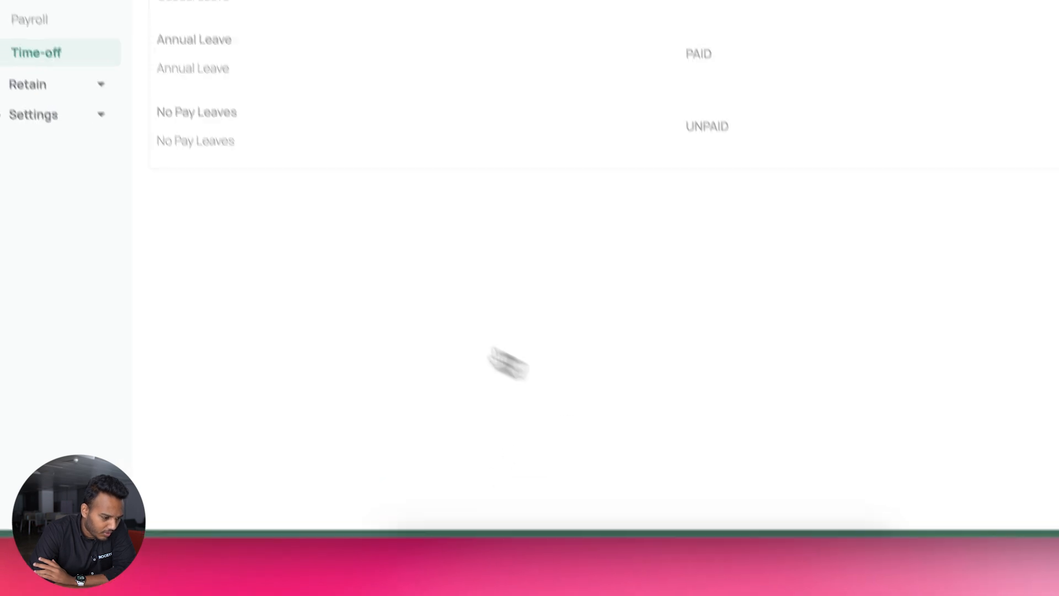
Assign Employee 03 the No Pay Leaves policy, then switch to the employee-view window
{"action": "left_click", "coordinate": [175, 267]}
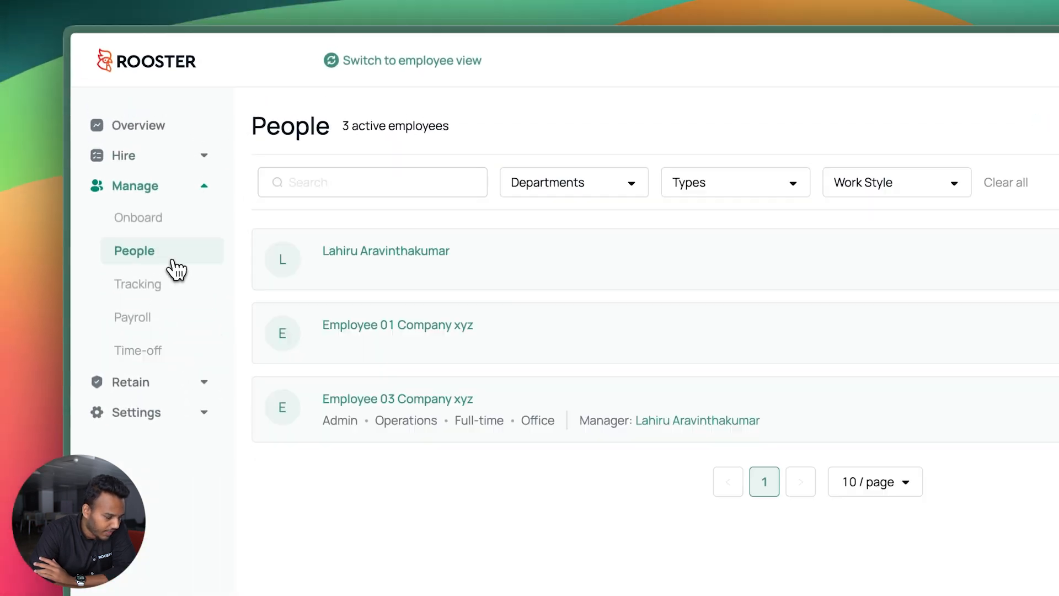
{"action": "left_click", "coordinate": [389, 401]}
{"action": "left_click", "coordinate": [546, 185]}
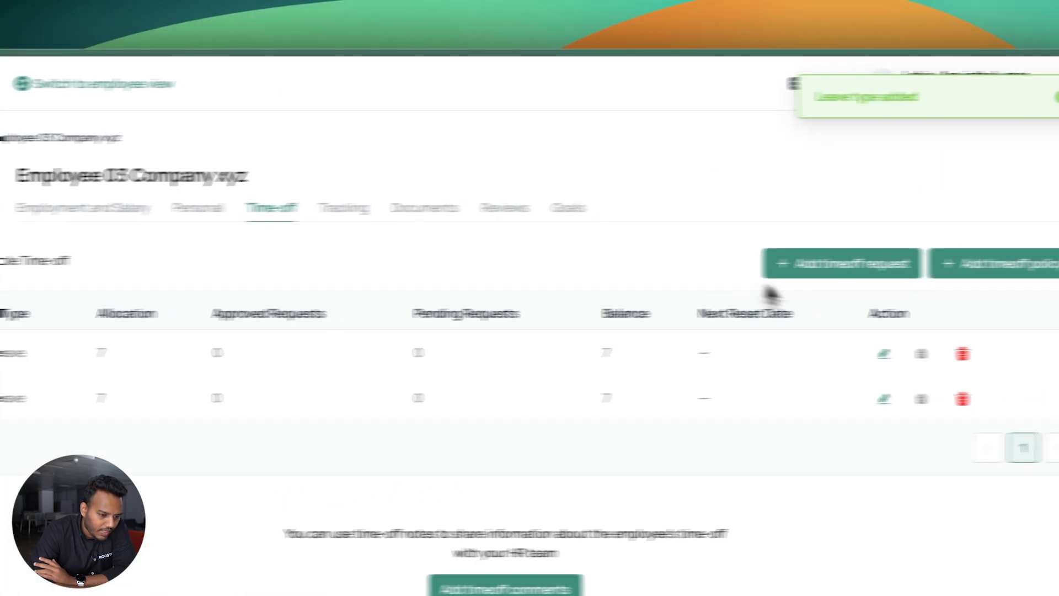
{"action": "left_click", "coordinate": [972, 276]}
{"action": "left_click", "coordinate": [490, 220]}
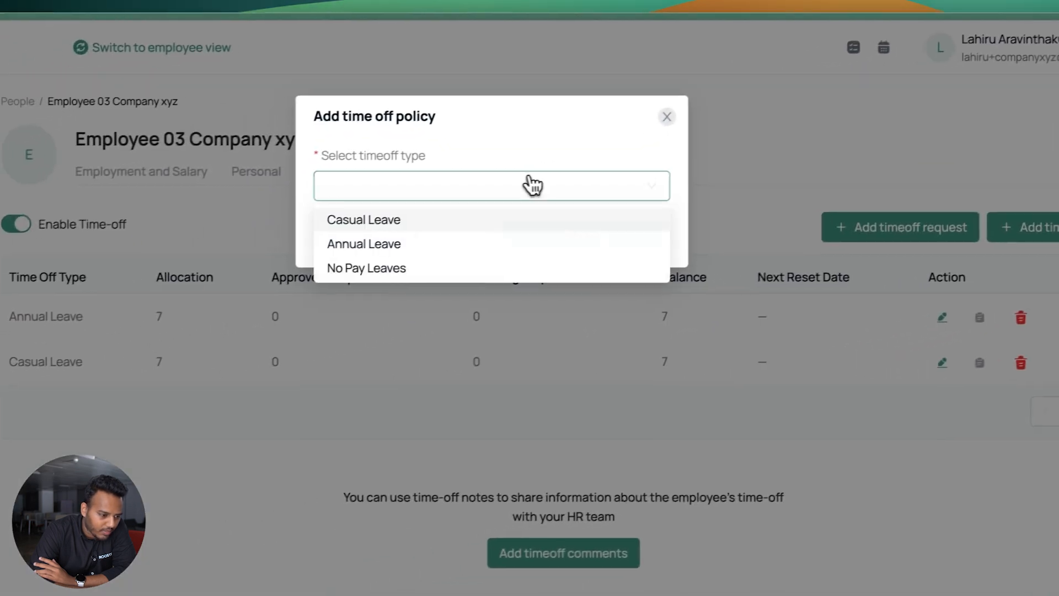
{"action": "left_click", "coordinate": [481, 269]}
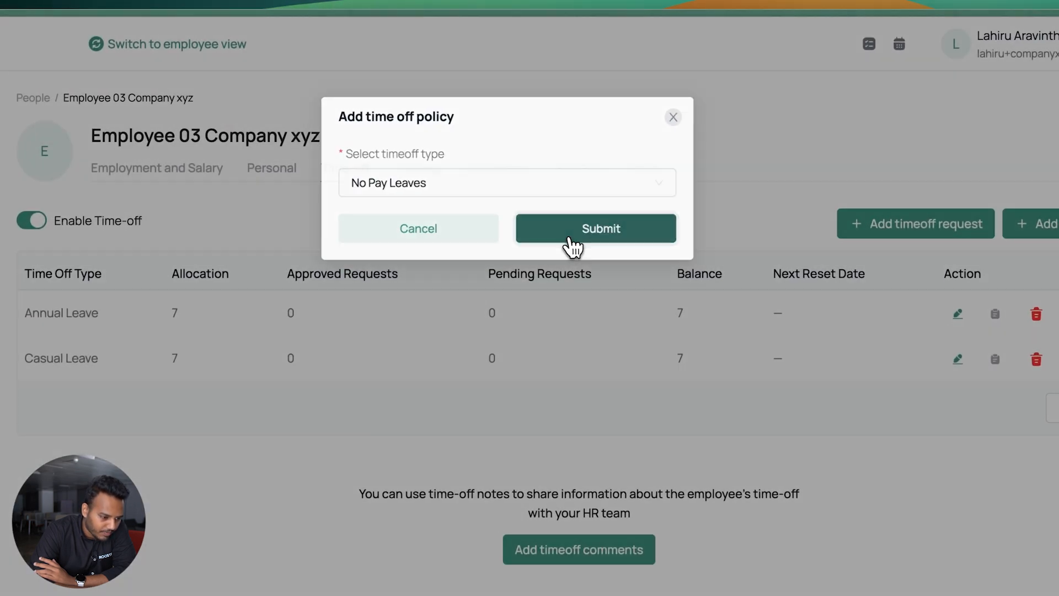
{"action": "left_click", "coordinate": [572, 246]}
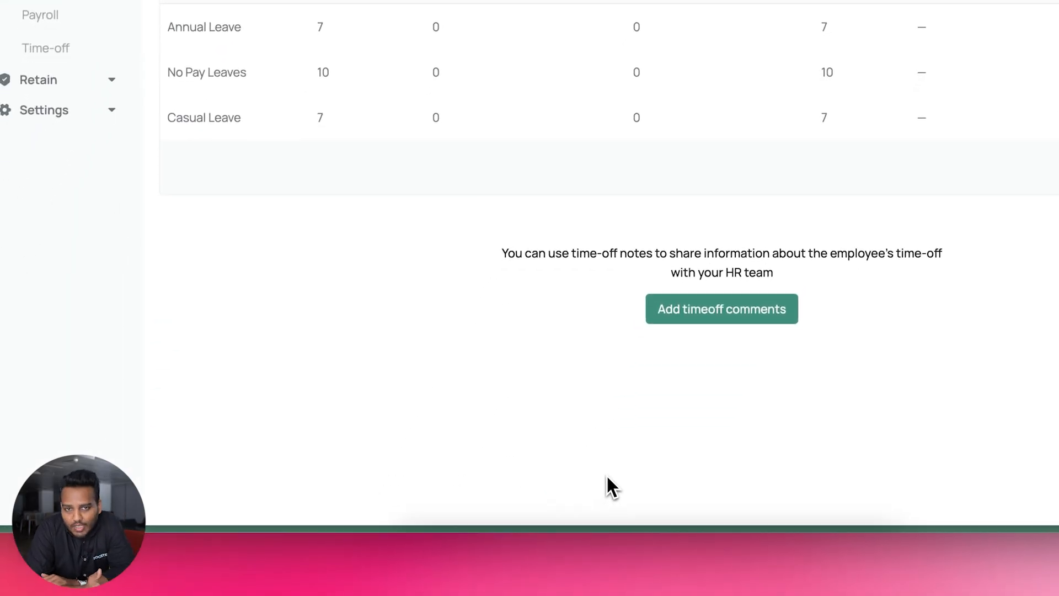
{"action": "key", "text": "ctrl+Up"}
{"action": "left_click", "coordinate": [574, 248]}
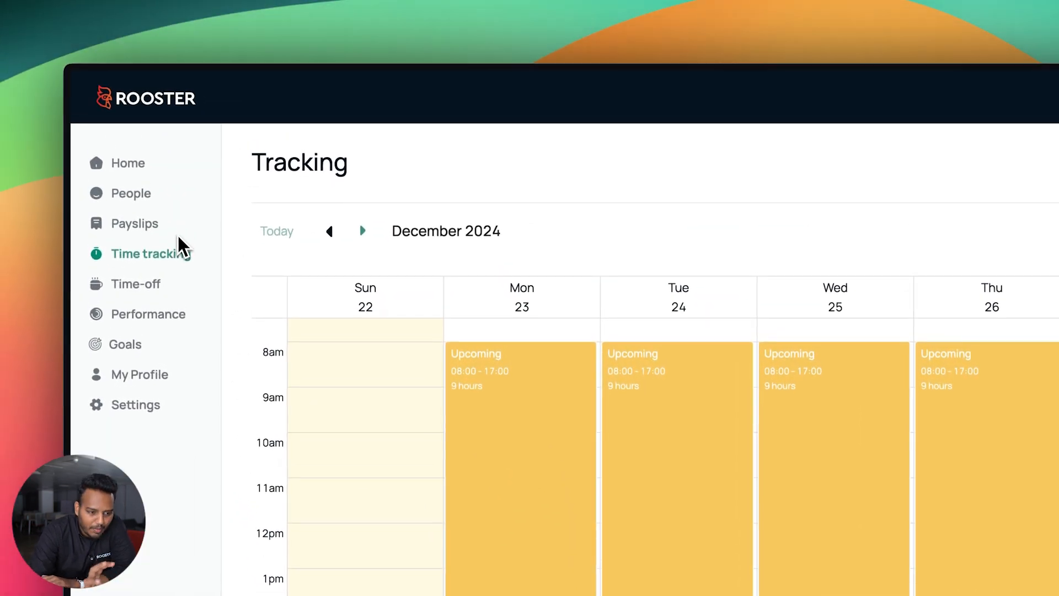
Show the Time-off Entitlement tab and reload it to list Annual and Casual Leave at 7 days
{"action": "left_click", "coordinate": [146, 287]}
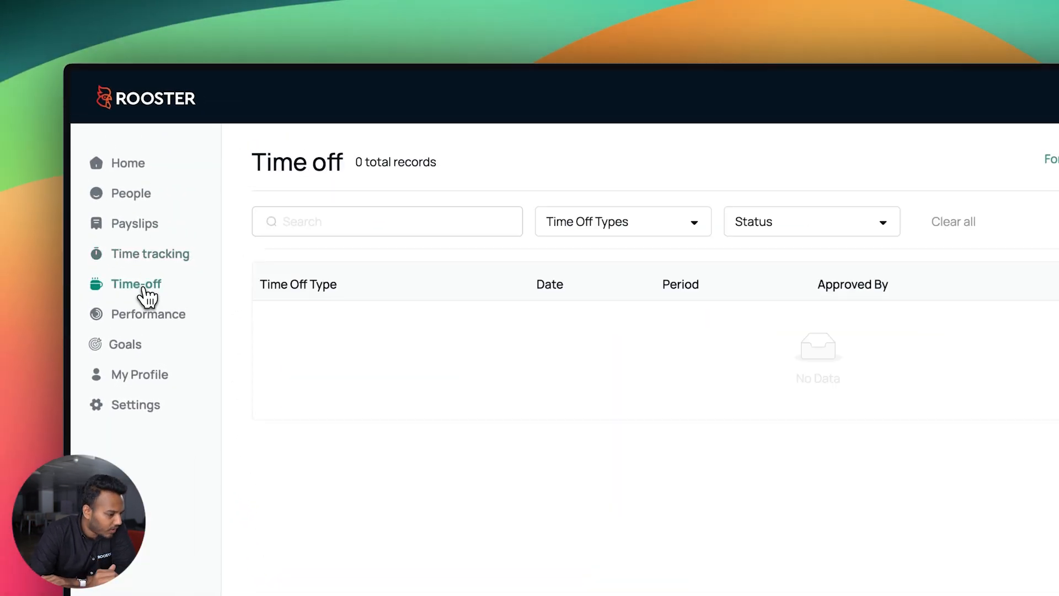
{"action": "left_click", "coordinate": [874, 161]}
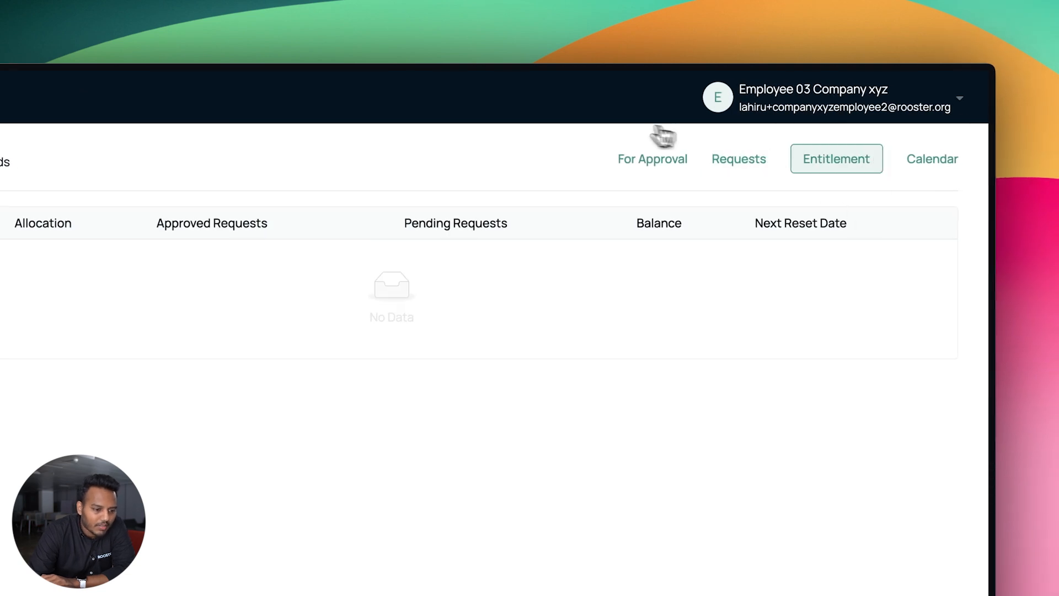
{"action": "mouse_move", "coordinate": [48, 202]}
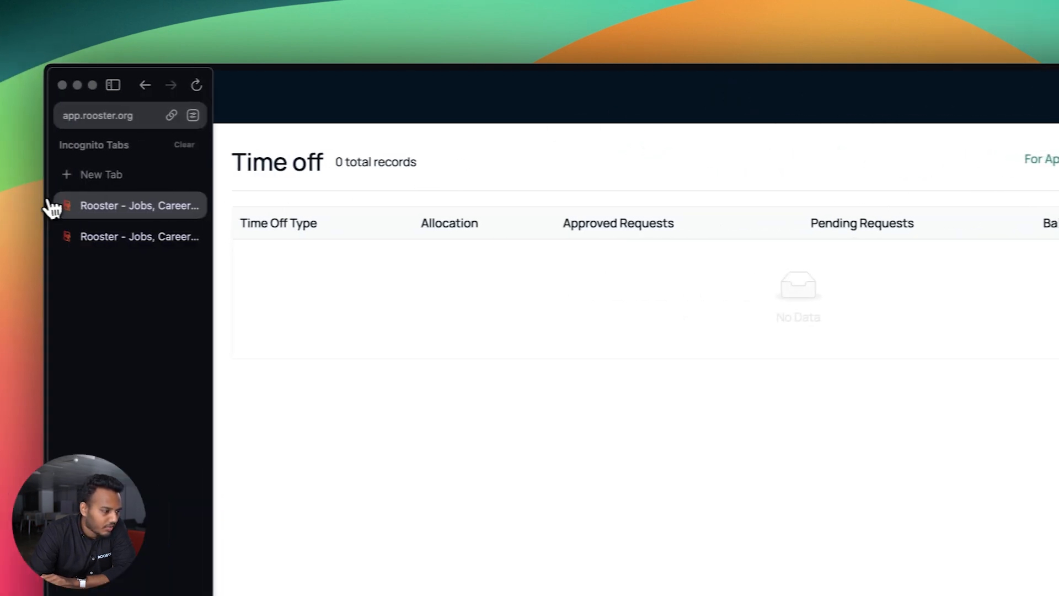
{"action": "left_click", "coordinate": [129, 118]}
{"action": "key", "text": "Return"}
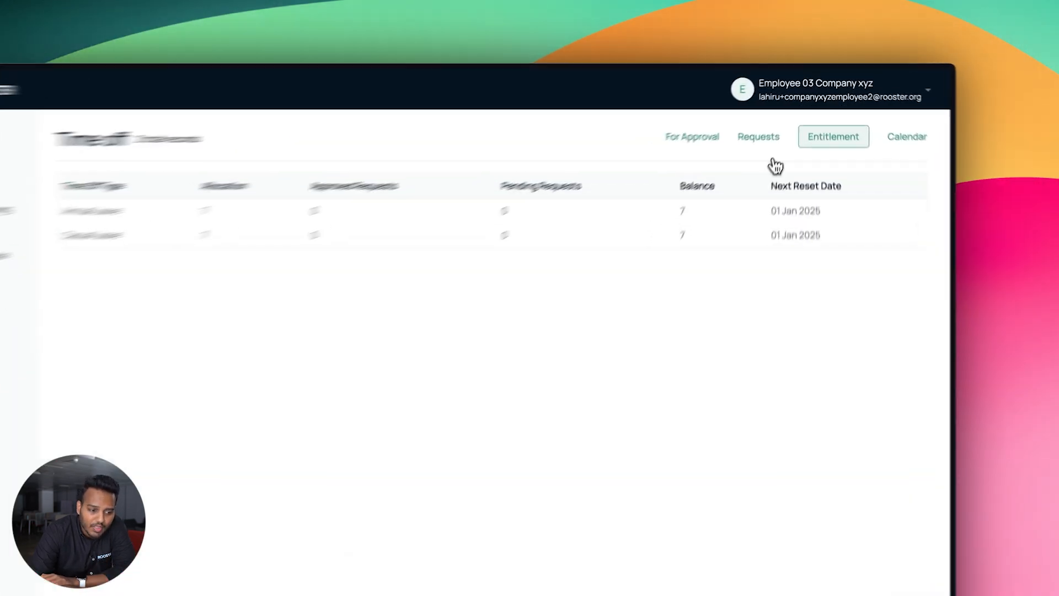
Start a No Pay Leaves request from 2024-11-05 to 2024-11-07
{"action": "left_click", "coordinate": [776, 124]}
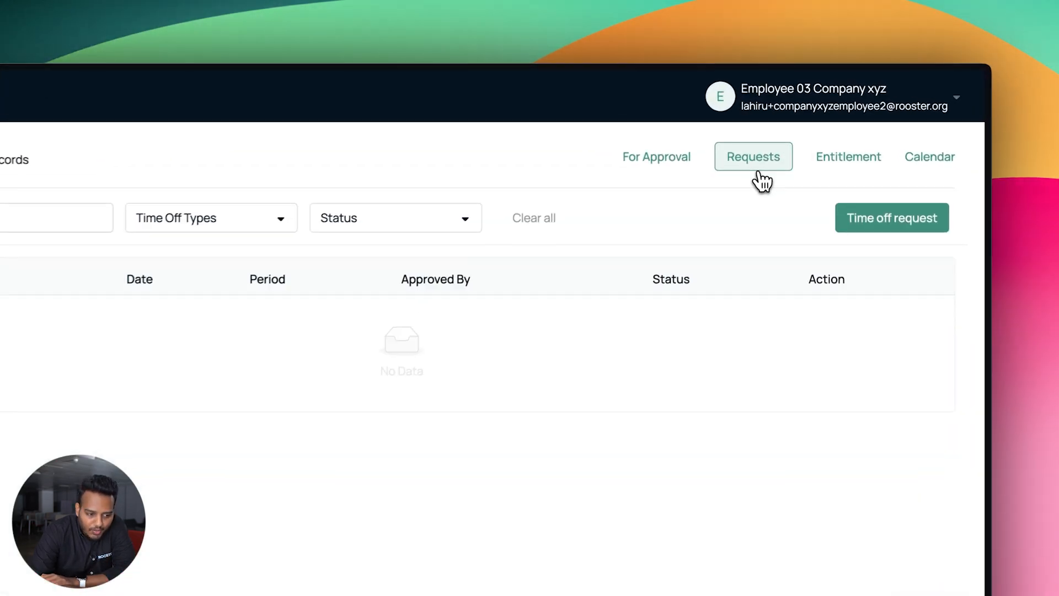
{"action": "left_click", "coordinate": [883, 220]}
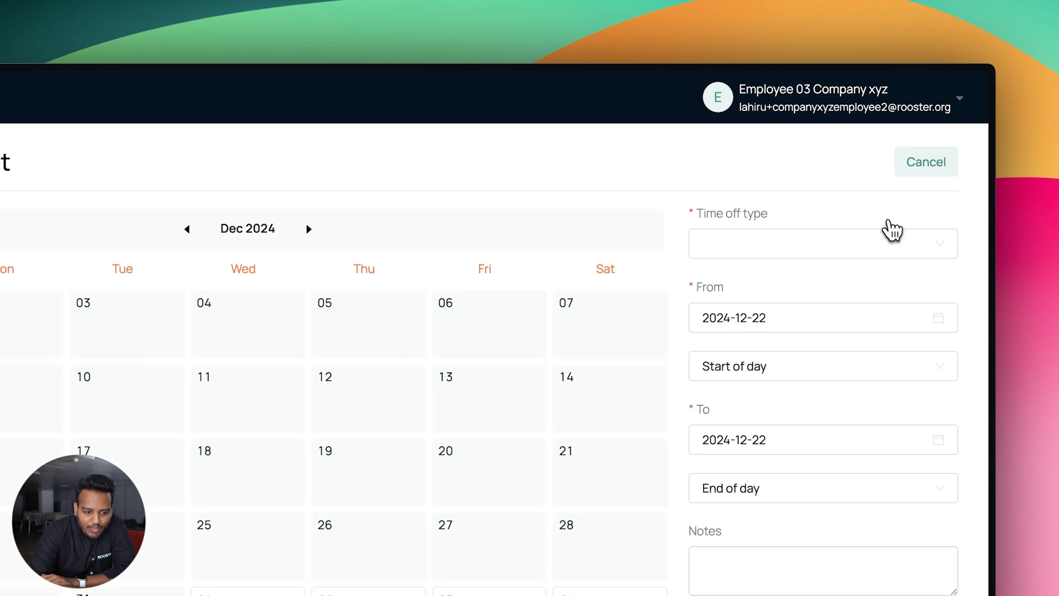
{"action": "left_click", "coordinate": [882, 242]}
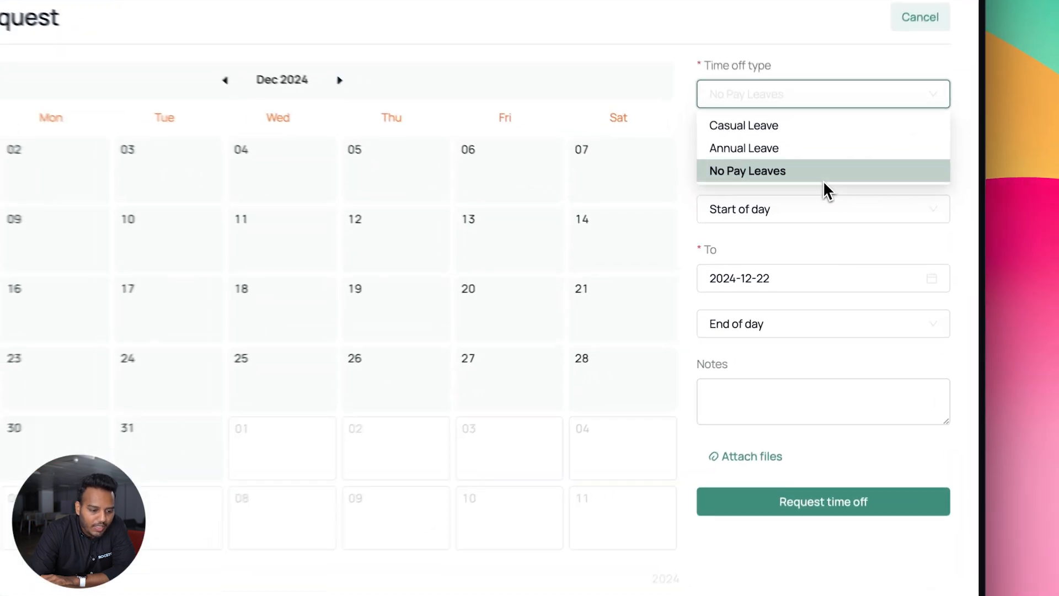
{"action": "left_click", "coordinate": [825, 216]}
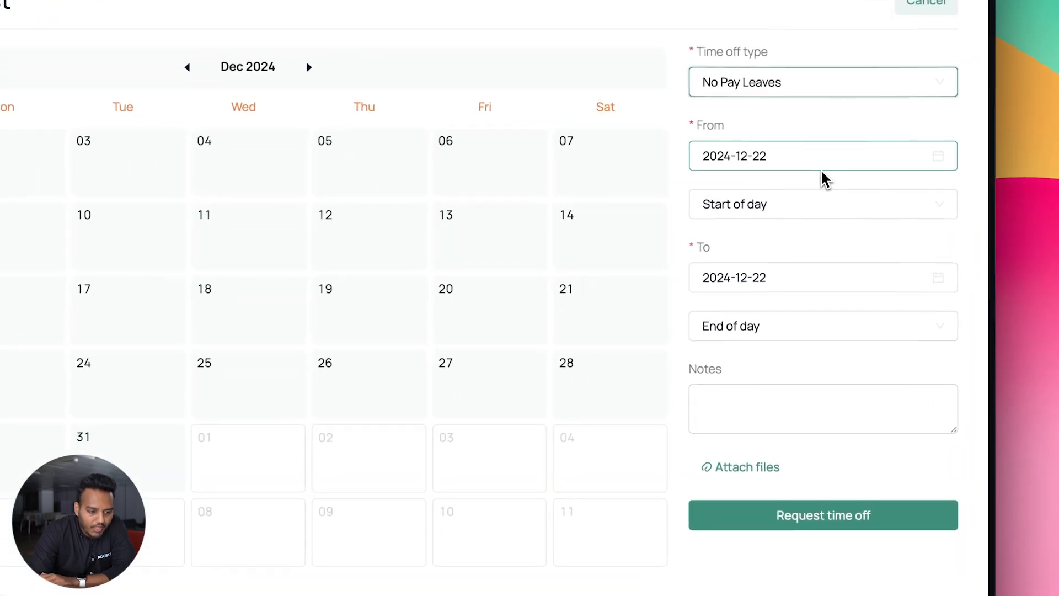
{"action": "left_click", "coordinate": [823, 218]}
{"action": "left_click", "coordinate": [724, 190]}
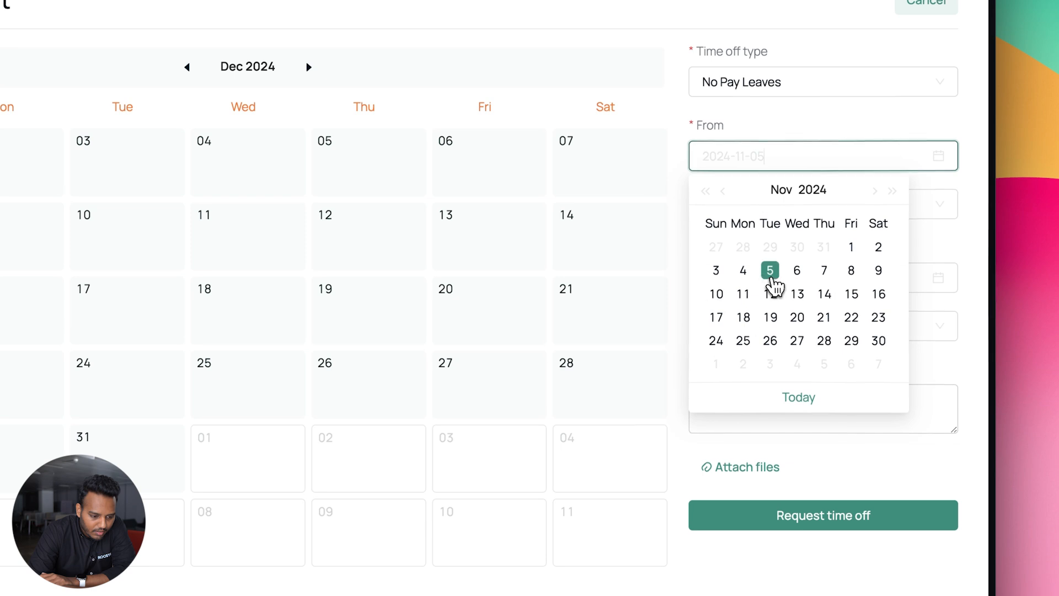
{"action": "left_click", "coordinate": [771, 273]}
{"action": "left_click", "coordinate": [783, 276]}
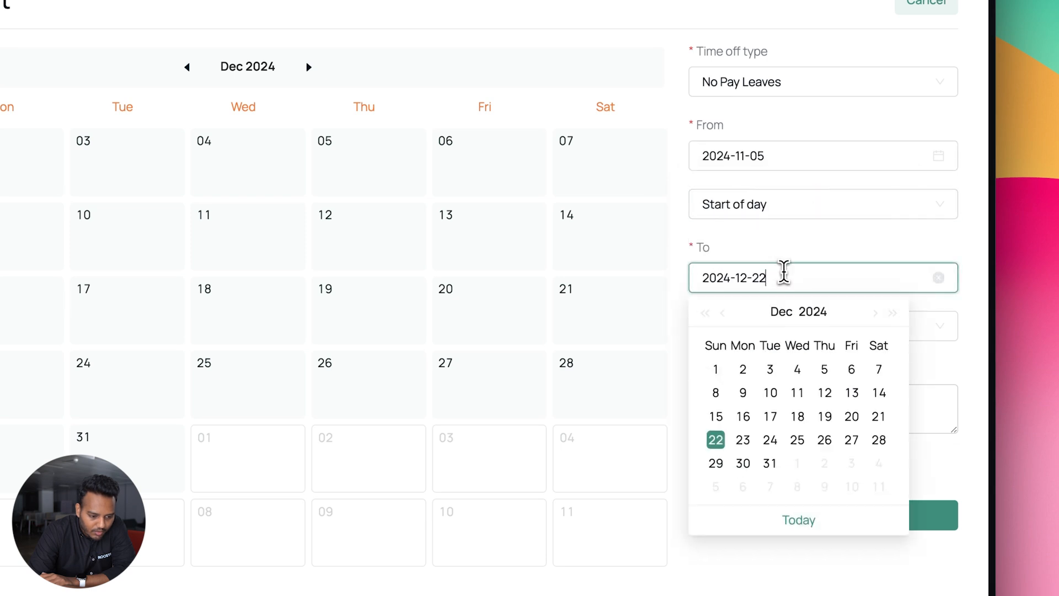
{"action": "left_click", "coordinate": [723, 313]}
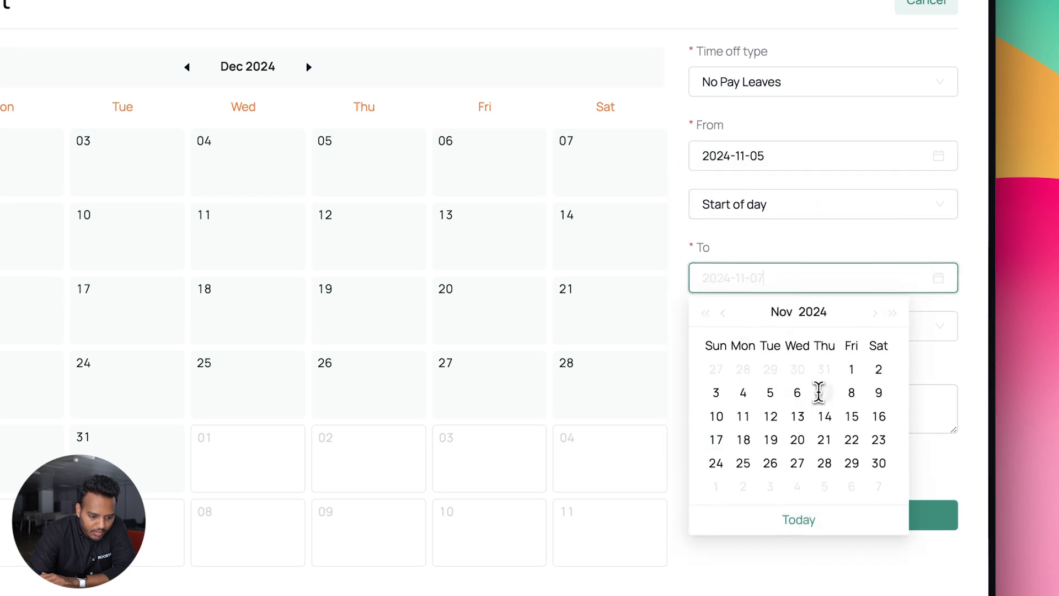
{"action": "left_click", "coordinate": [824, 394]}
Add the note 'I need to take 2 days off' and submit the request
{"action": "left_click", "coordinate": [843, 405]}
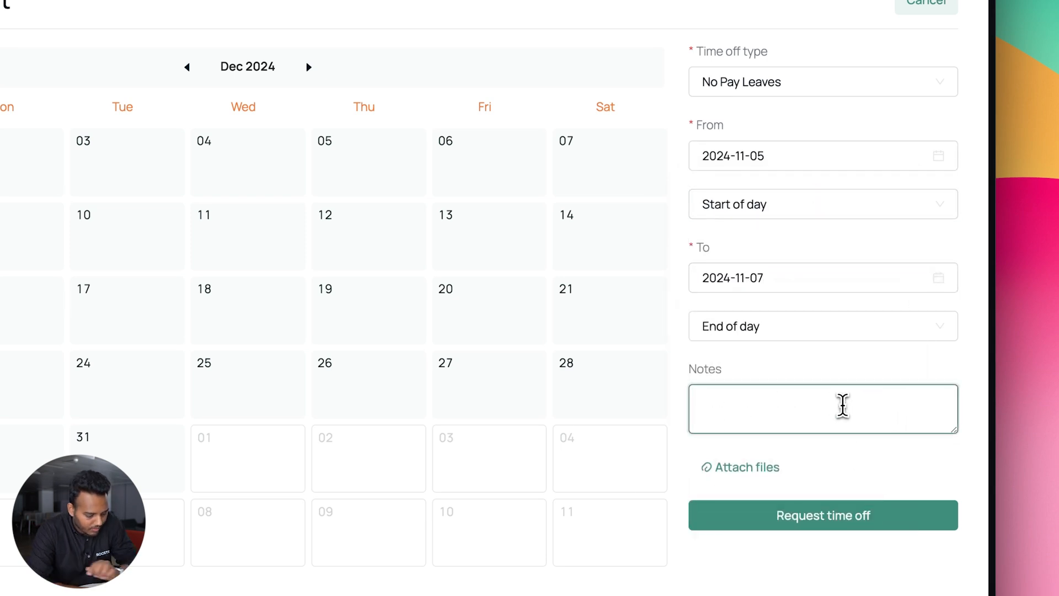
{"action": "type", "text": "I need to take a da"}
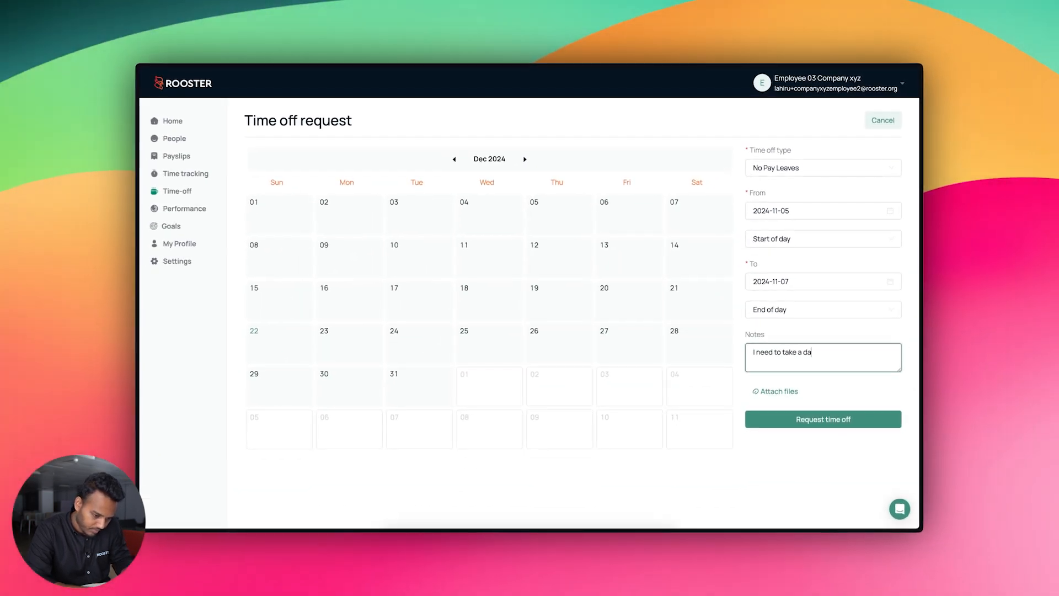
{"action": "key", "text": "BackSpace"}
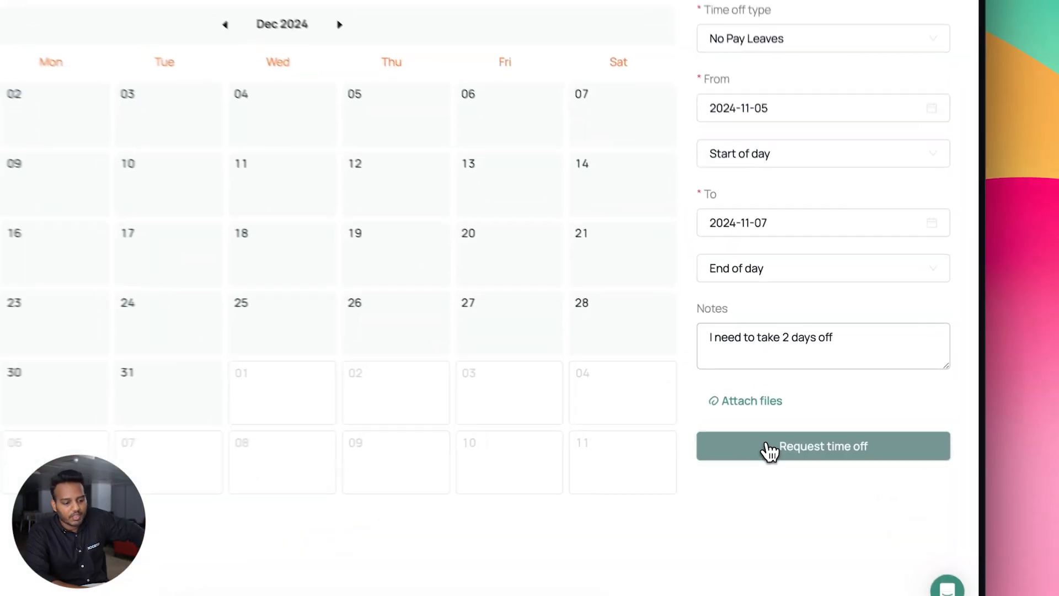
{"action": "left_click", "coordinate": [791, 421]}
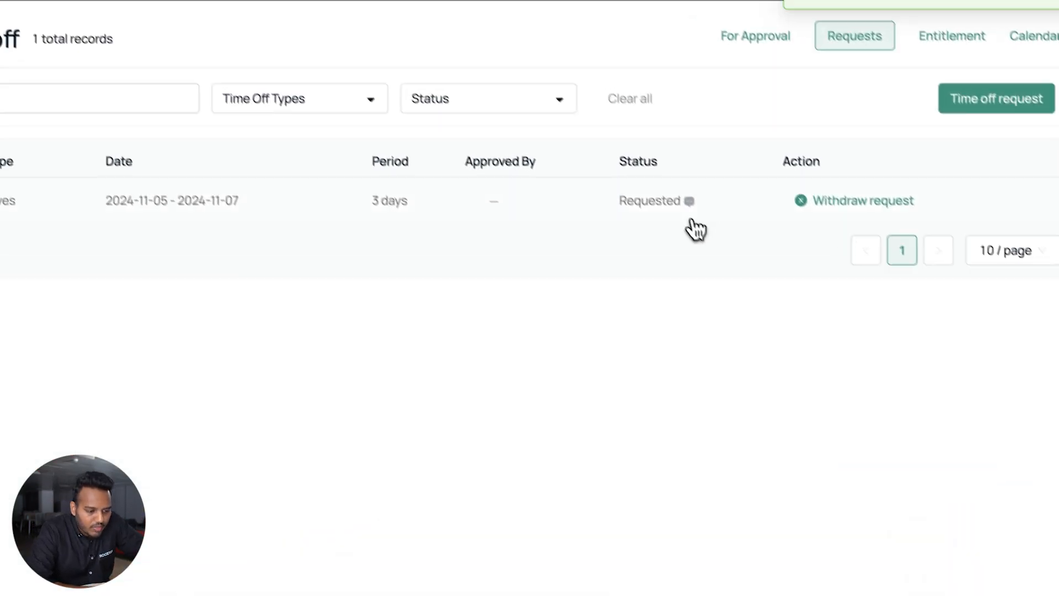
{"action": "left_click", "coordinate": [587, 98]}
{"action": "left_click", "coordinate": [591, 109]}
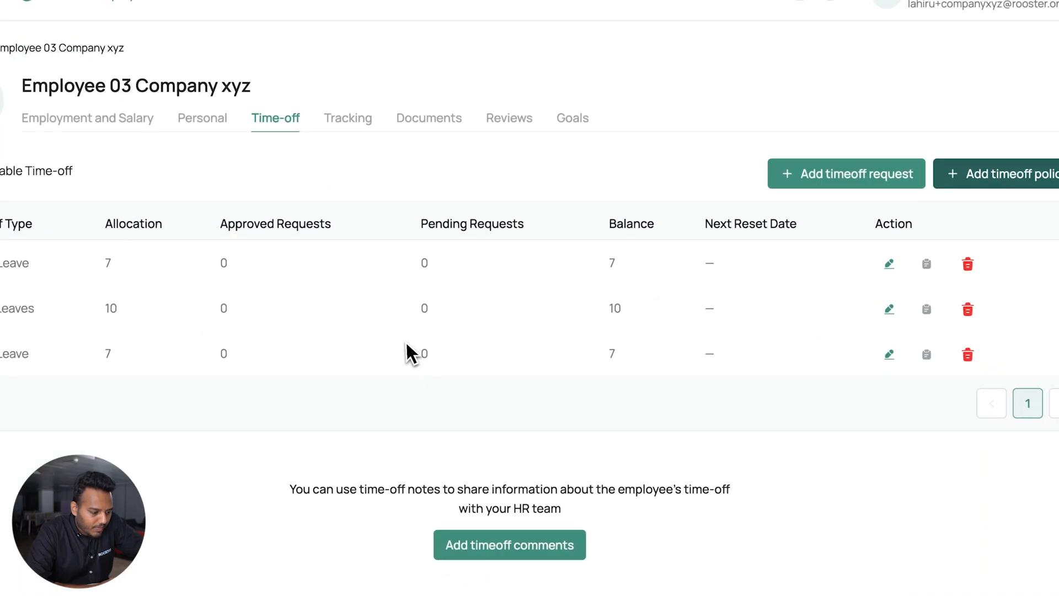
Approve Employee 03's No Pay Leaves request in the admin time-off approvals
{"action": "left_click", "coordinate": [144, 388]}
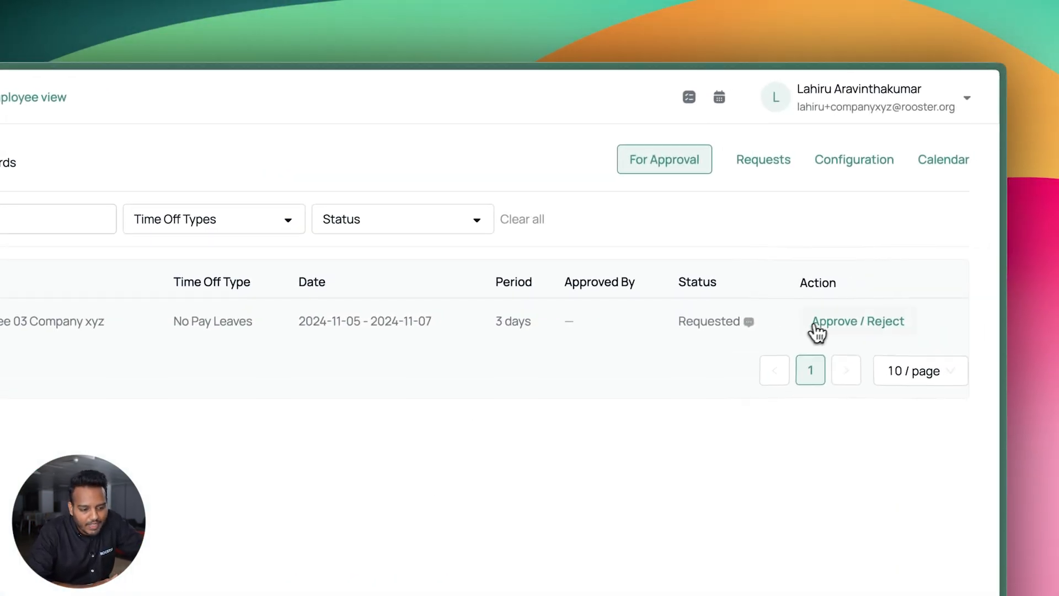
{"action": "left_click", "coordinate": [818, 330]}
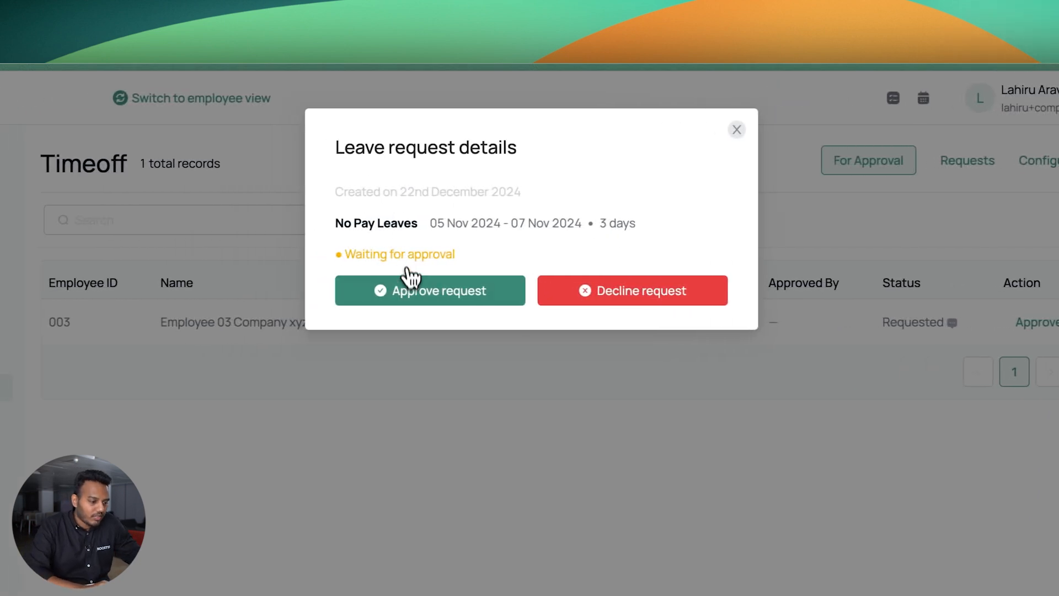
{"action": "left_click", "coordinate": [412, 288]}
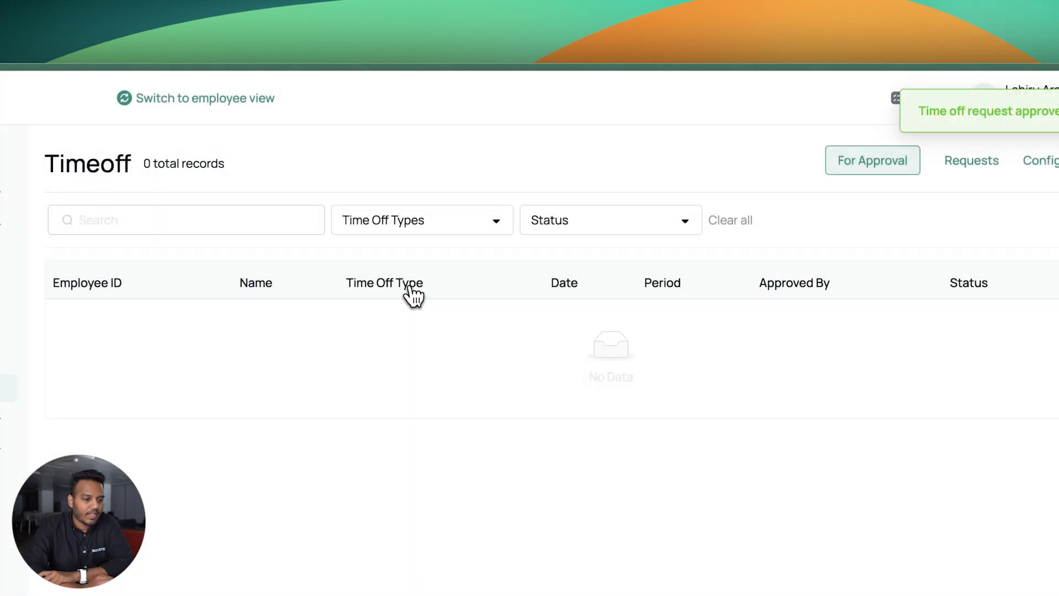
Show the time-off calendar for November 2024 with the 5–7 November leave
{"action": "left_click", "coordinate": [957, 171]}
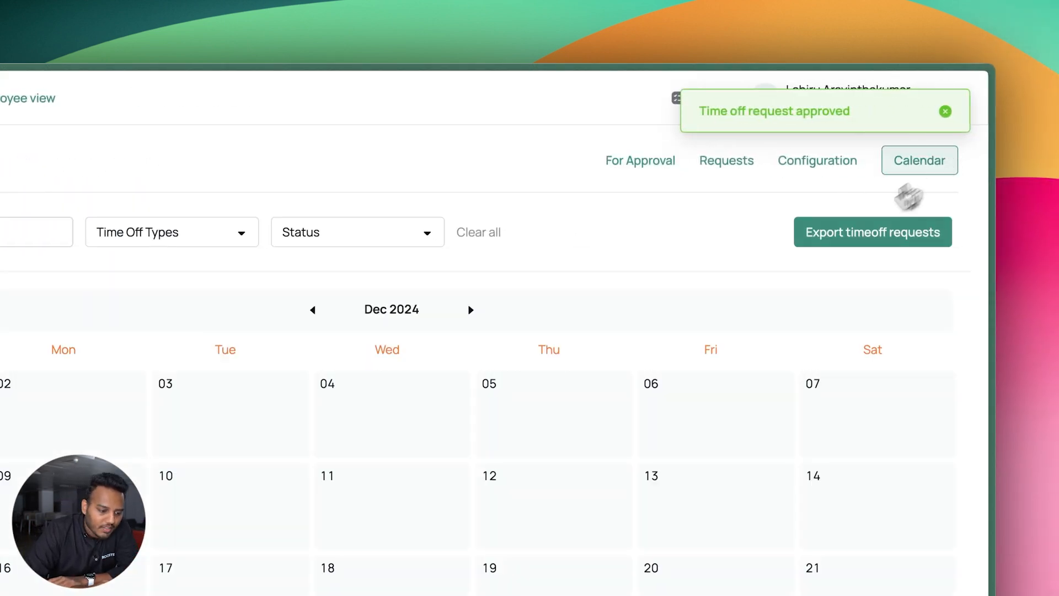
{"action": "left_click", "coordinate": [313, 309]}
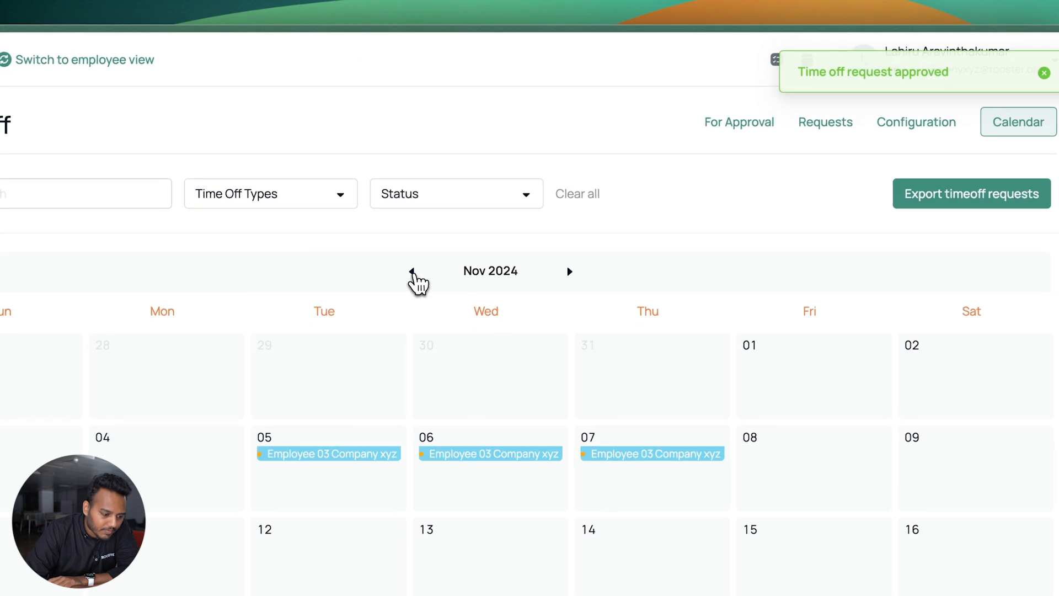
{"action": "mouse_move", "coordinate": [381, 456]}
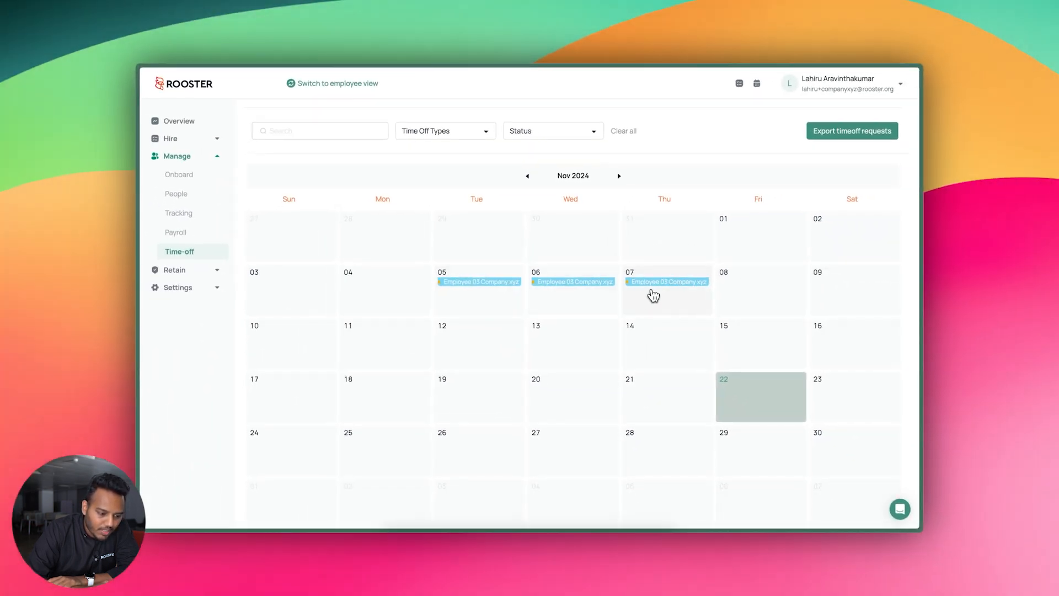
{"action": "mouse_move", "coordinate": [567, 284]}
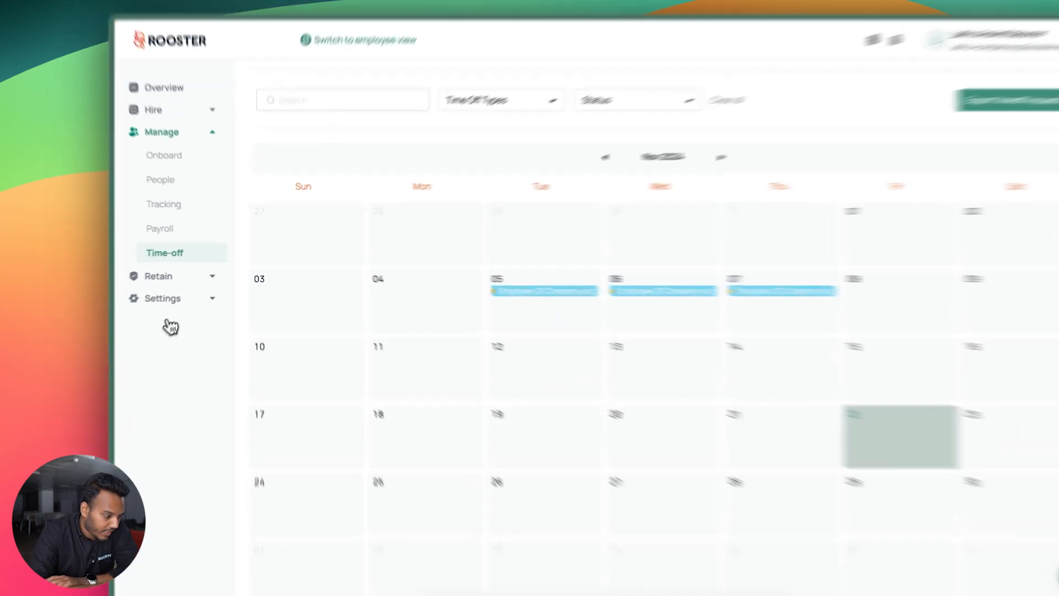
Load the Srilanka holiday calendar with Saturday and Sunday as weekly days off
{"action": "left_click", "coordinate": [180, 287]}
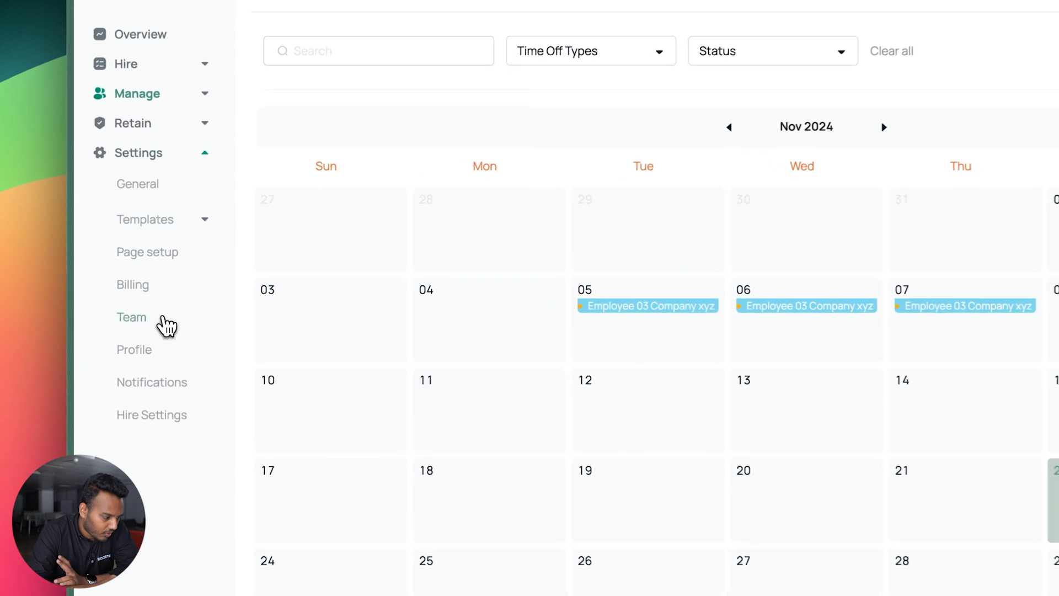
{"action": "left_click", "coordinate": [187, 218]}
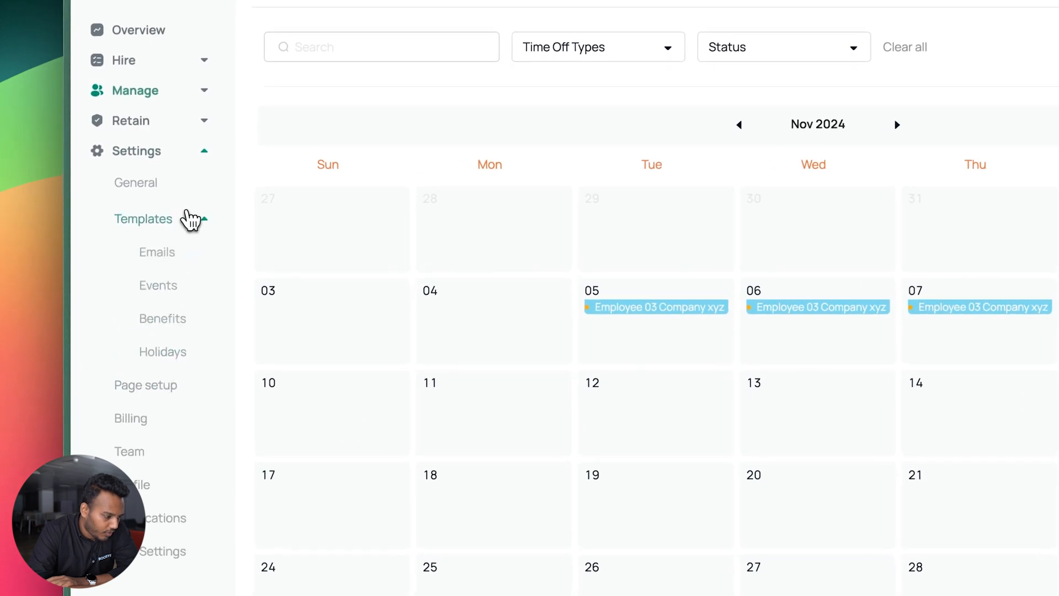
{"action": "left_click", "coordinate": [165, 353]}
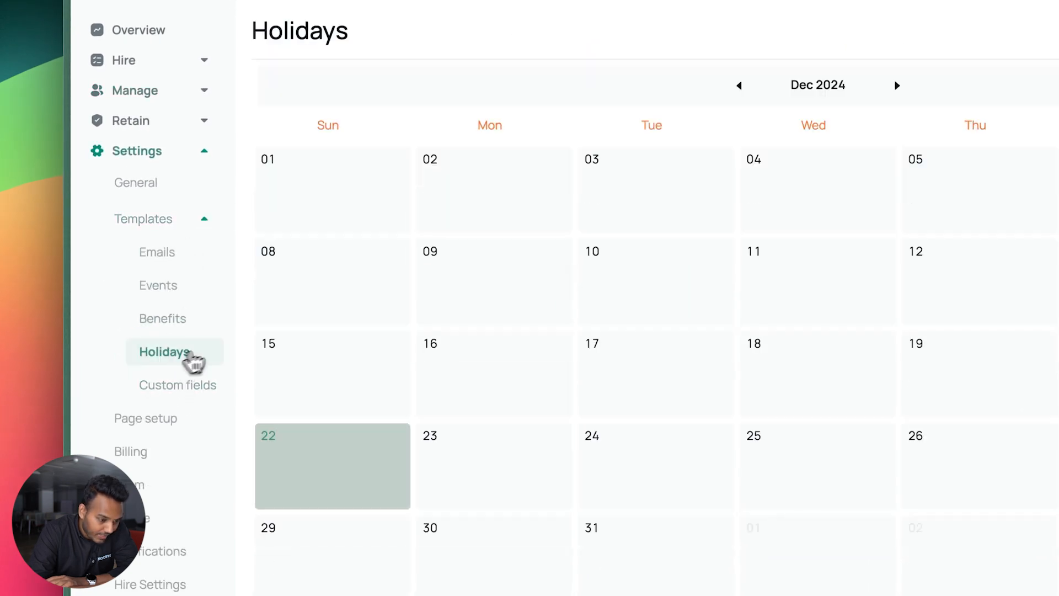
{"action": "left_click", "coordinate": [964, 132]}
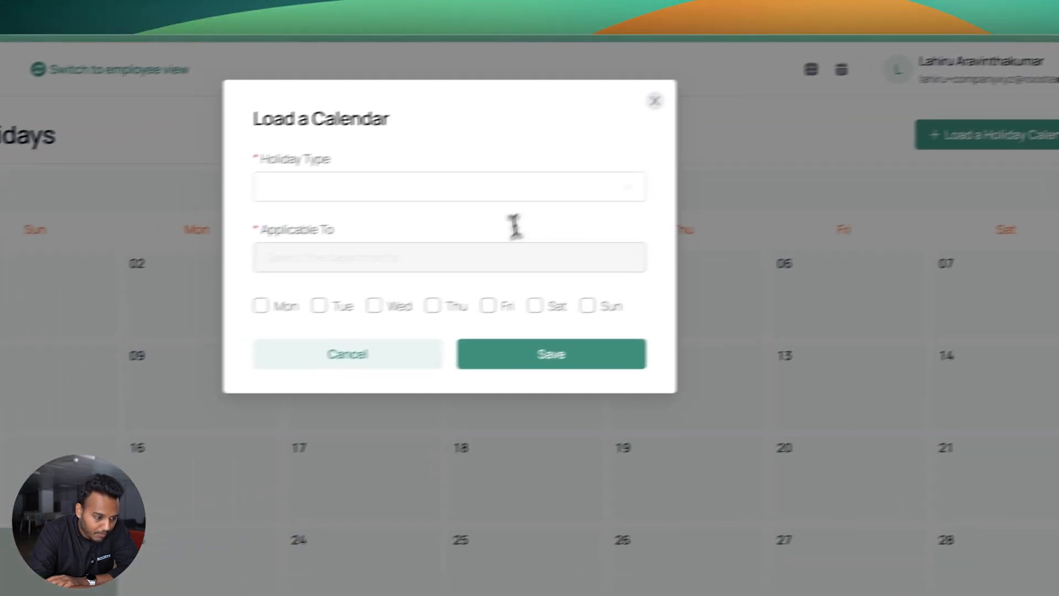
{"action": "left_click", "coordinate": [510, 193]}
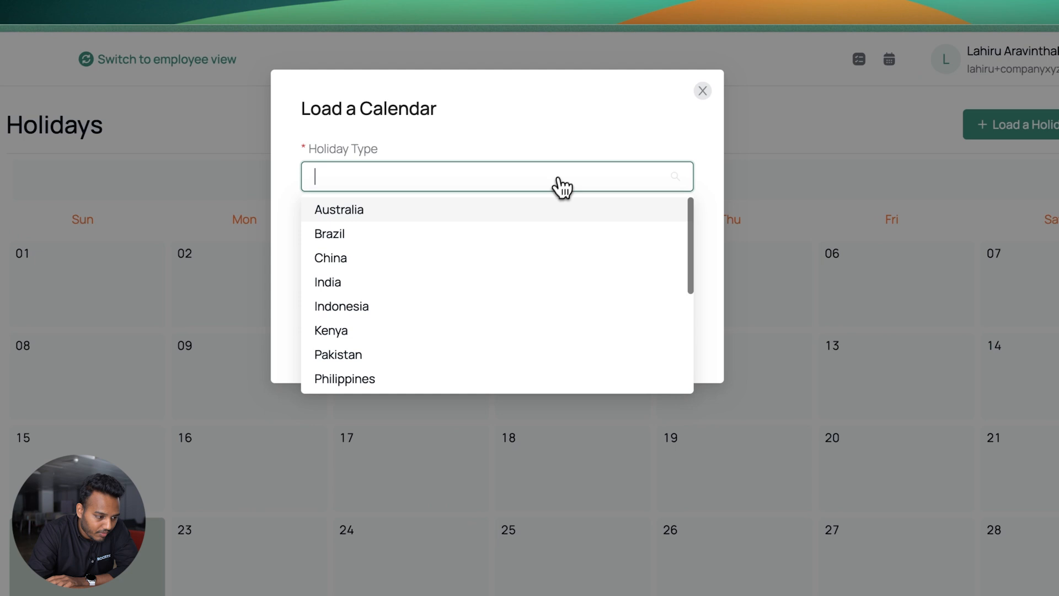
{"action": "scroll", "coordinate": [403, 276], "scroll_direction": "down", "scroll_amount": 3}
{"action": "left_click", "coordinate": [440, 301]}
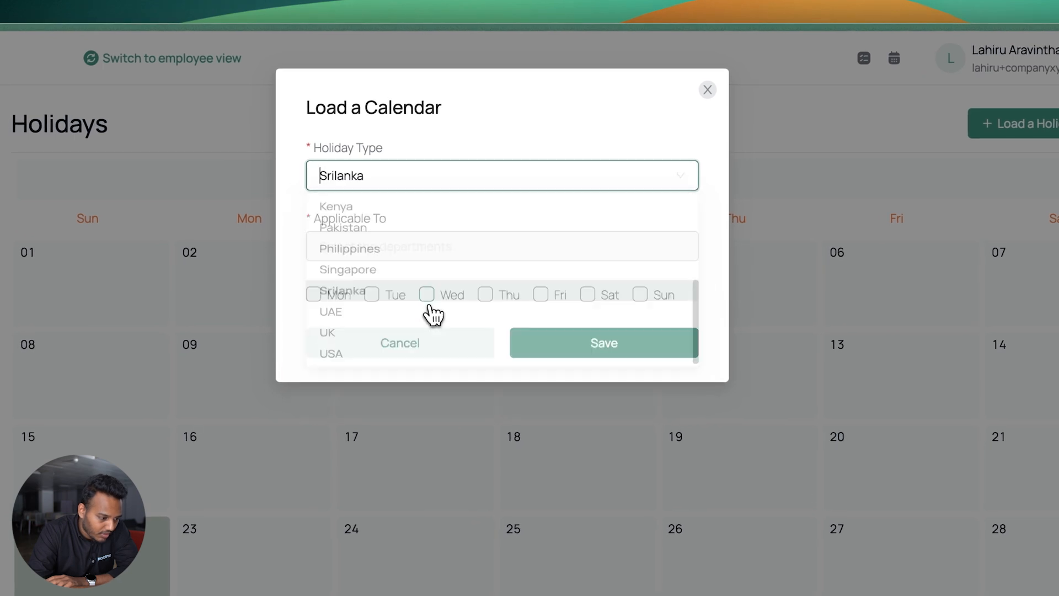
{"action": "left_click", "coordinate": [640, 295]}
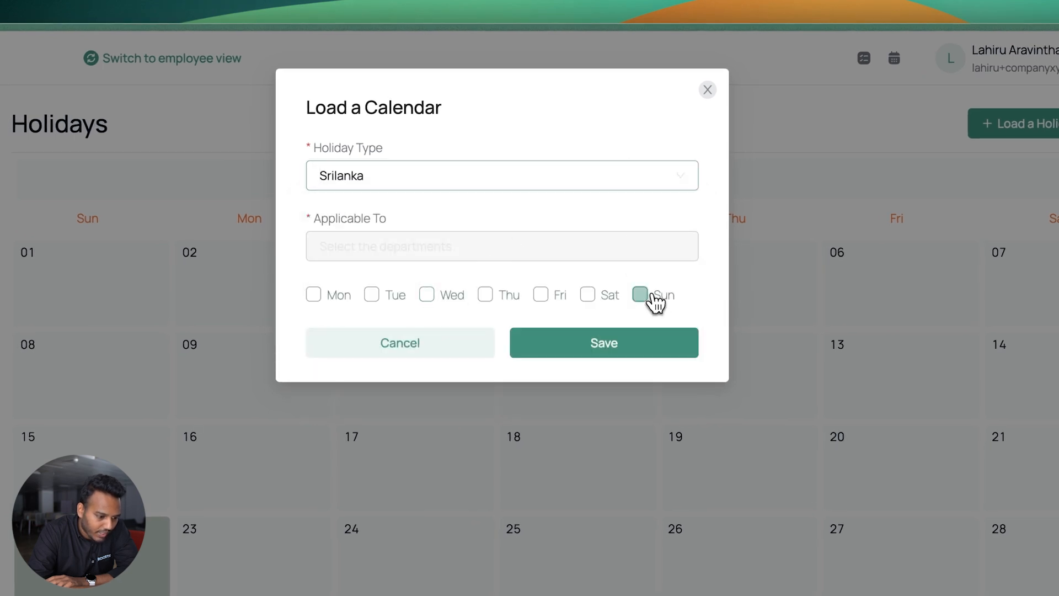
{"action": "left_click", "coordinate": [606, 298]}
{"action": "left_click", "coordinate": [590, 345]}
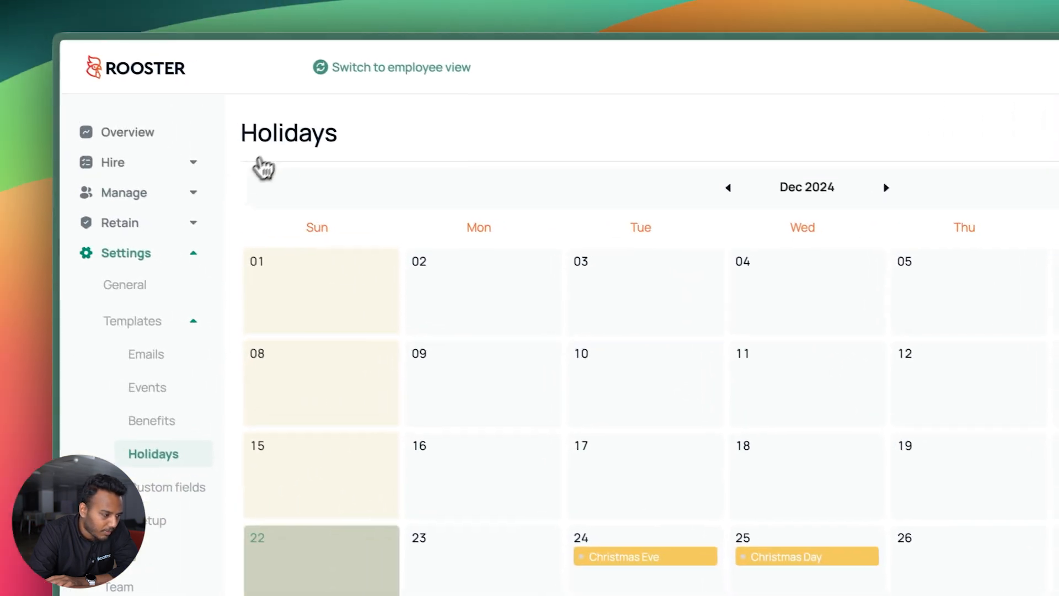
View the November 2024 time-off calendar alongside the loaded holidays
{"action": "left_click", "coordinate": [171, 196]}
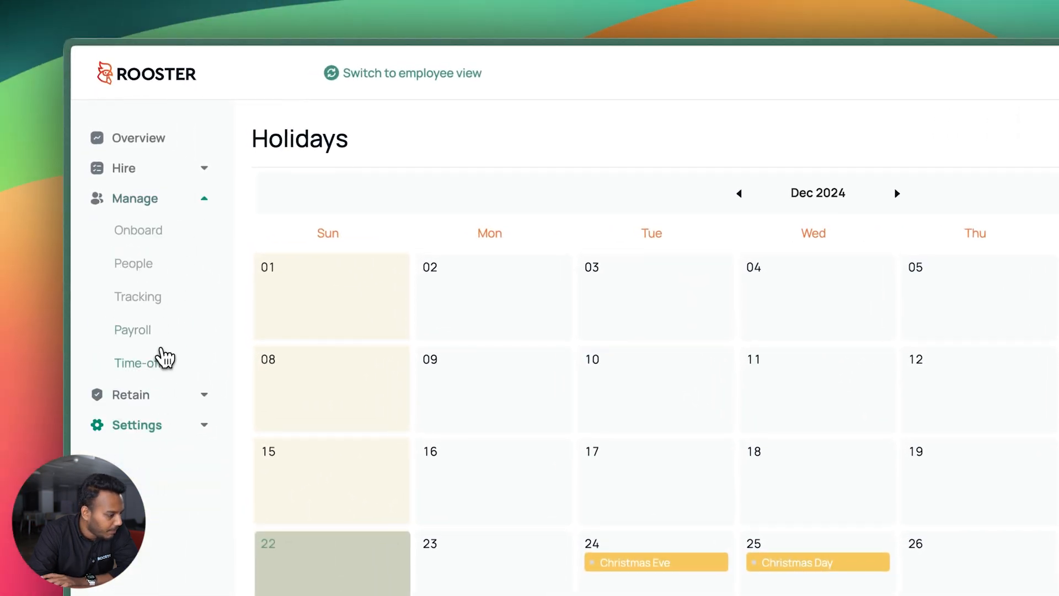
{"action": "left_click", "coordinate": [160, 362]}
{"action": "left_click", "coordinate": [1041, 45]}
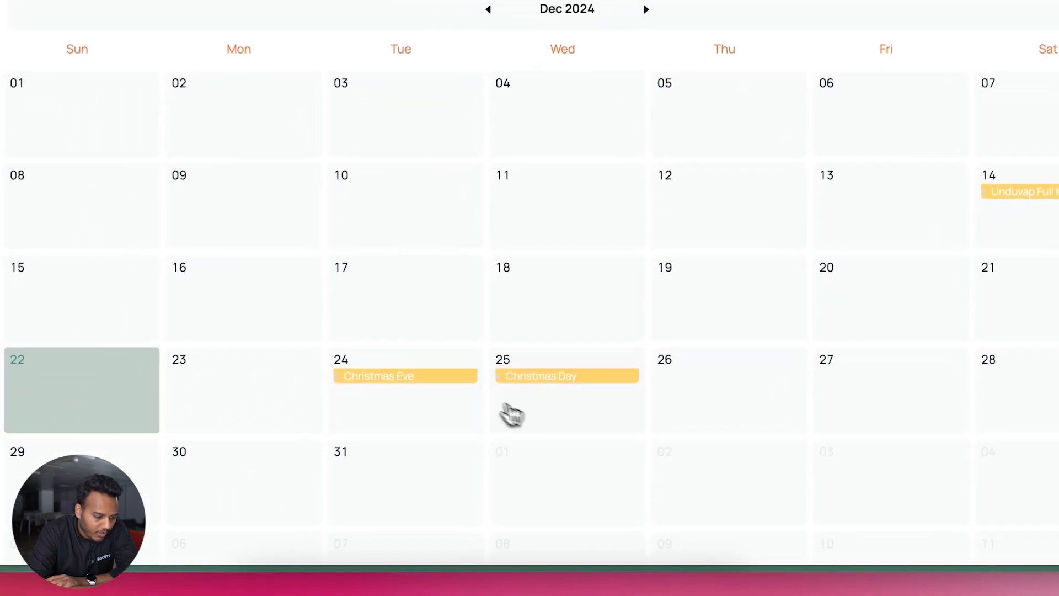
{"action": "left_click", "coordinate": [453, 26]}
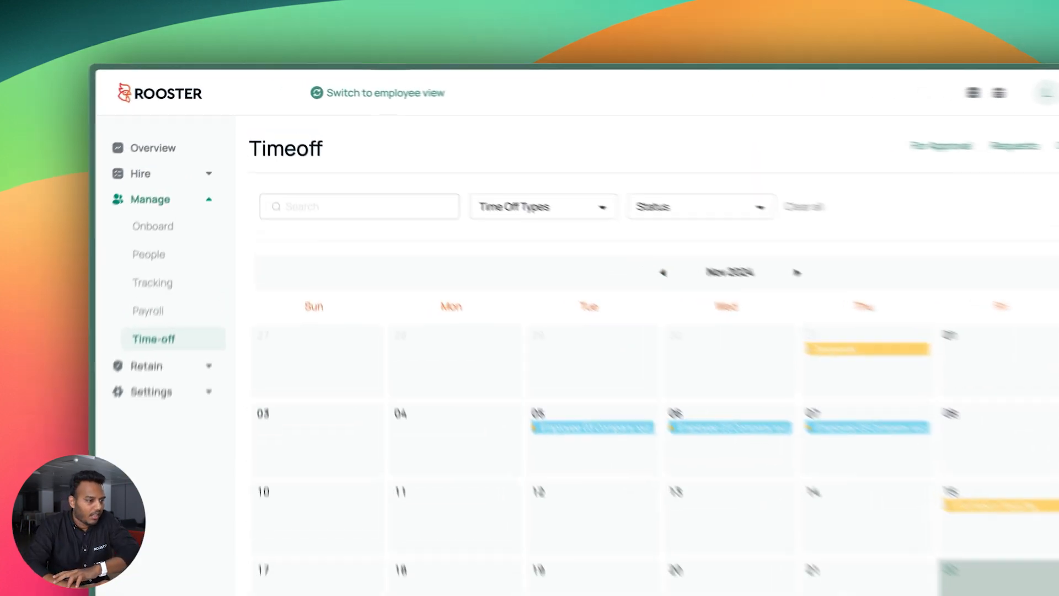
Toggle to the employee view and back, then open the People list
{"action": "left_click", "coordinate": [338, 83]}
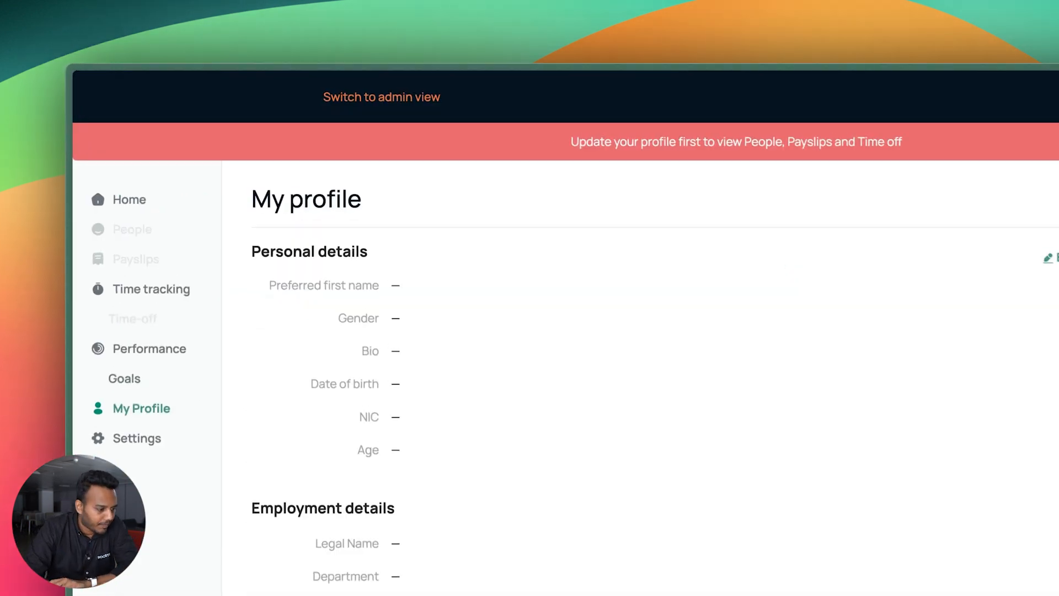
{"action": "left_click", "coordinate": [411, 99]}
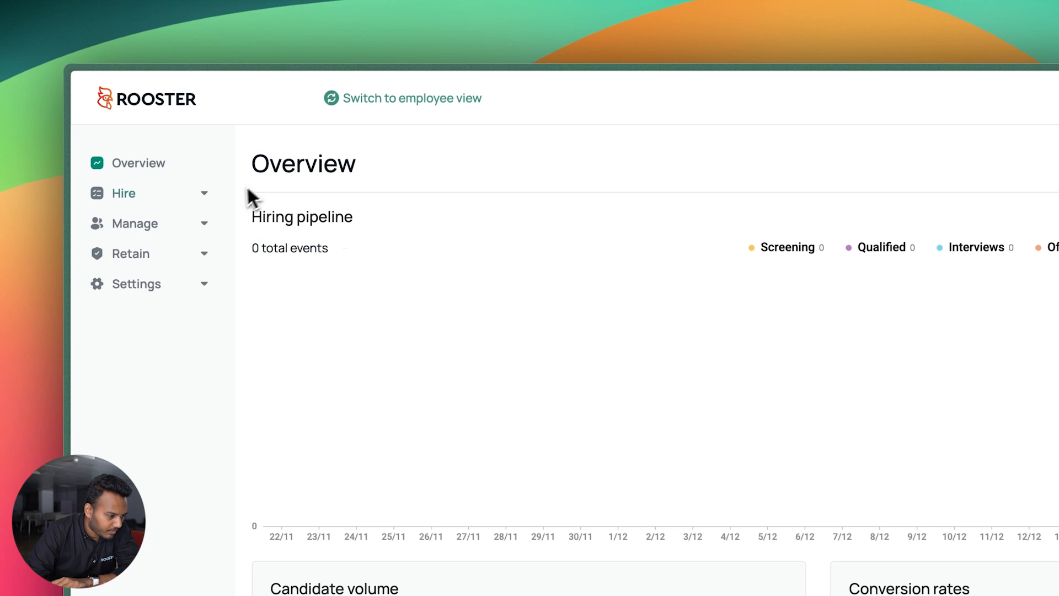
{"action": "left_click", "coordinate": [200, 226]}
{"action": "left_click", "coordinate": [161, 299]}
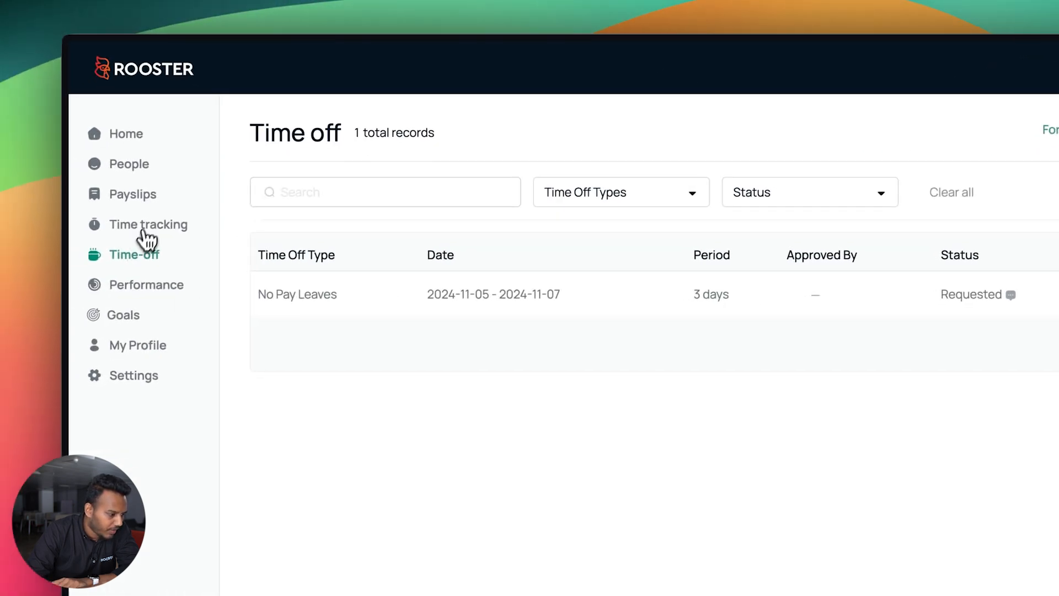
As Employee 03, confirm the 5–7 Nov No Pay Leaves request is Approved, then check entitlement and the calendar
{"action": "left_click", "coordinate": [145, 199]}
{"action": "left_click", "coordinate": [124, 256]}
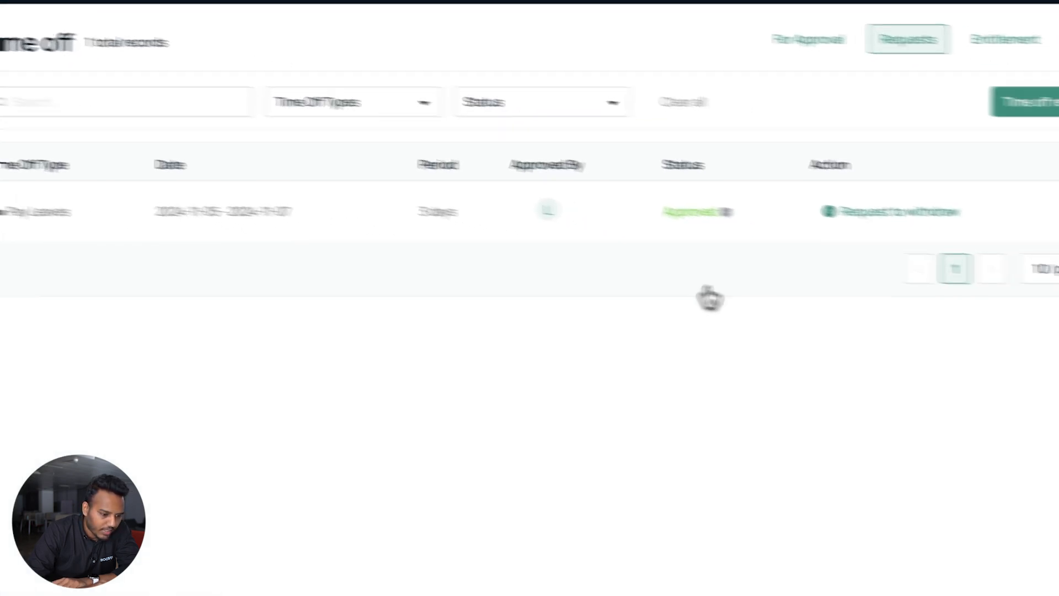
{"action": "left_click", "coordinate": [726, 213]}
{"action": "left_click", "coordinate": [743, 422]}
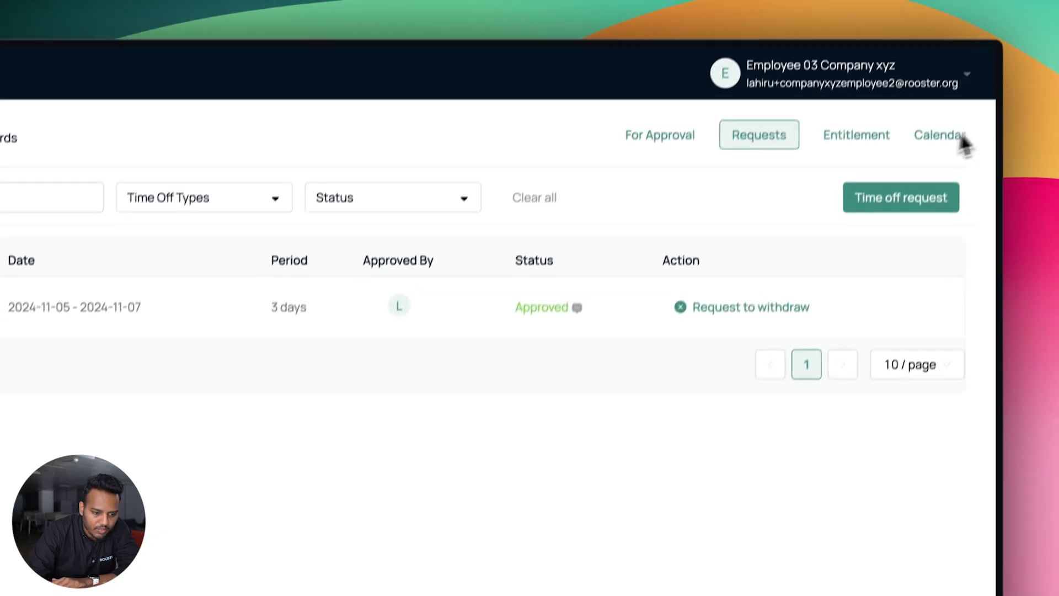
{"action": "left_click", "coordinate": [880, 138]}
{"action": "left_click", "coordinate": [937, 138]}
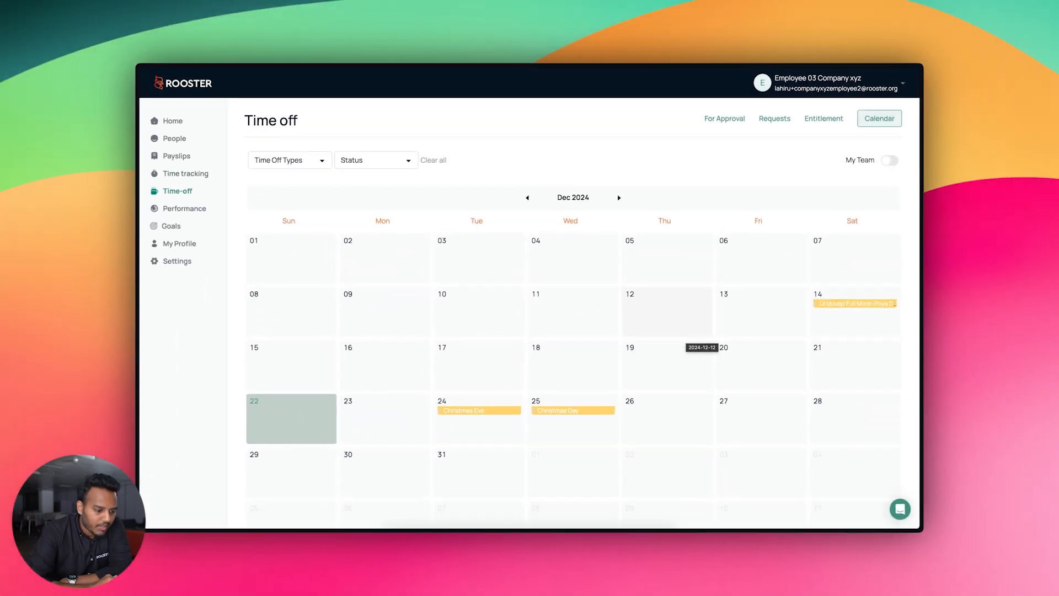
{"action": "key", "text": "ctrl+Up"}
In the employee view, enter the admin's preferred first name in personal details and save
{"action": "left_click", "coordinate": [651, 340]}
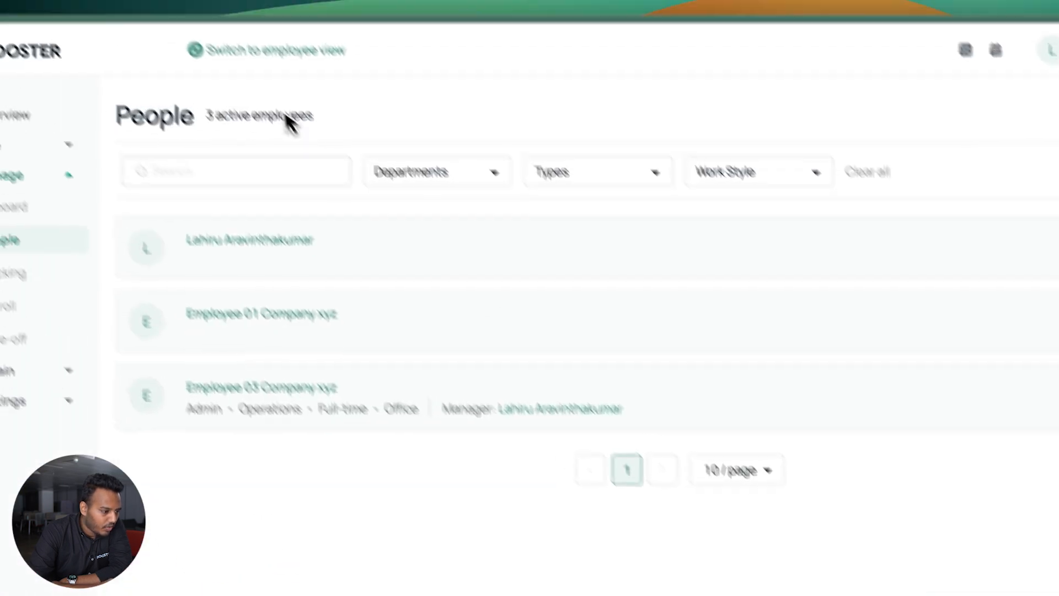
{"action": "left_click", "coordinate": [265, 53]}
{"action": "left_click", "coordinate": [918, 215]}
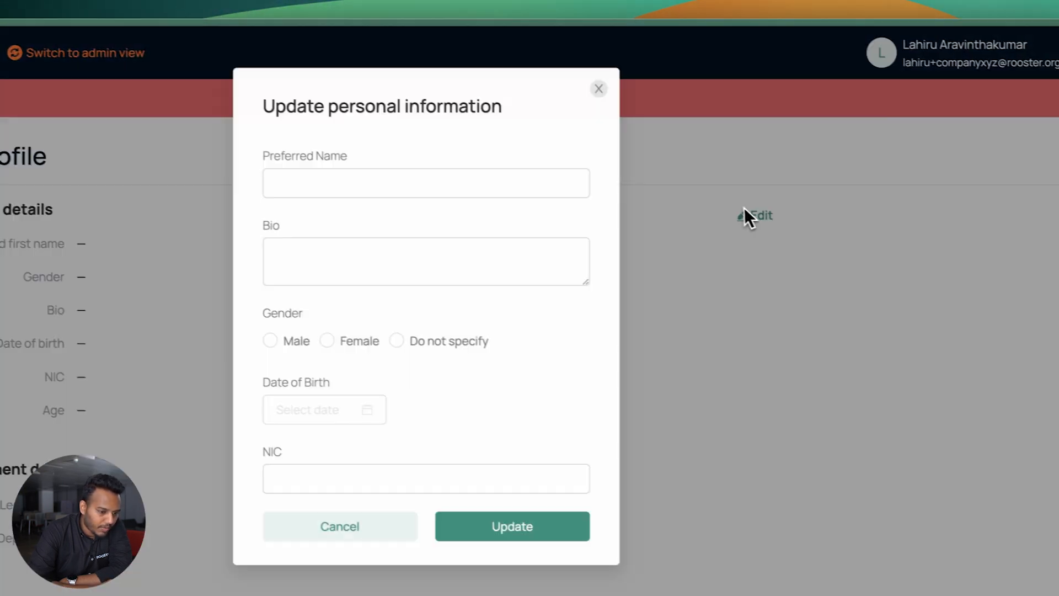
{"action": "left_click", "coordinate": [442, 177]}
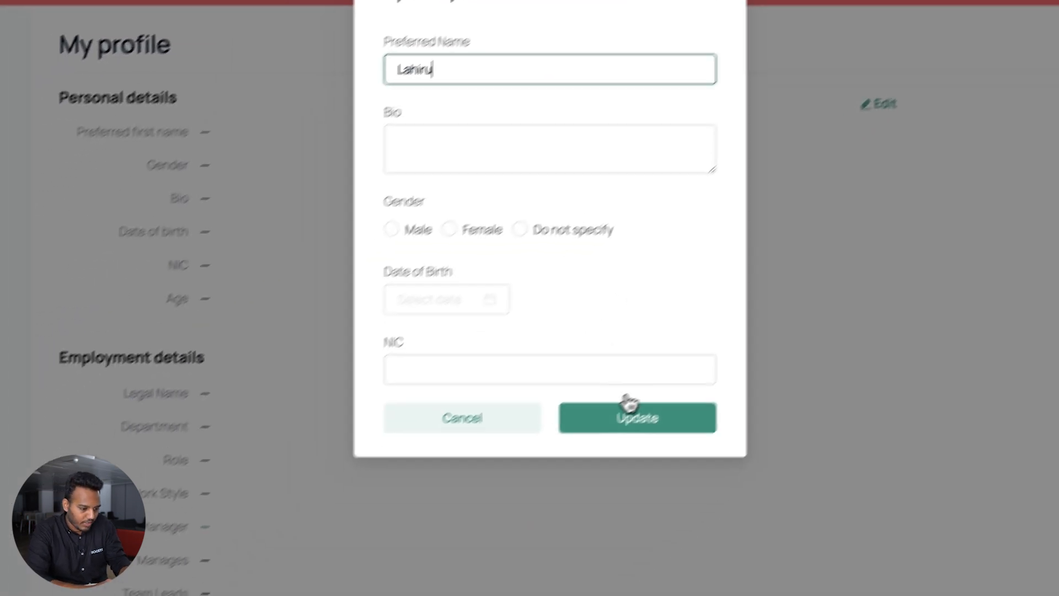
{"action": "left_click", "coordinate": [486, 522]}
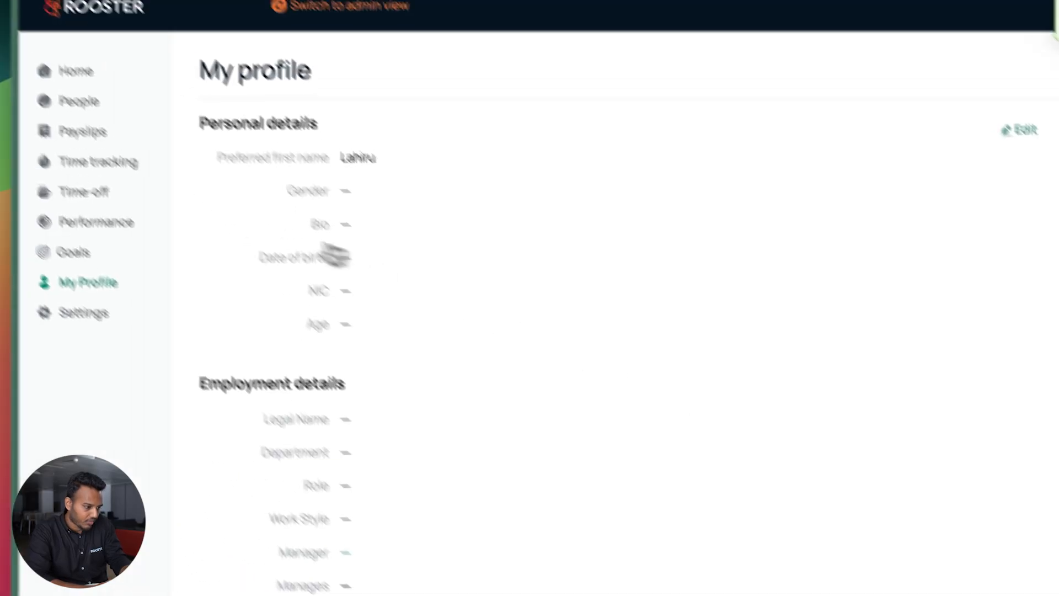
Show the team's leave on the time-off calendar for November 2024
{"action": "left_click", "coordinate": [99, 184]}
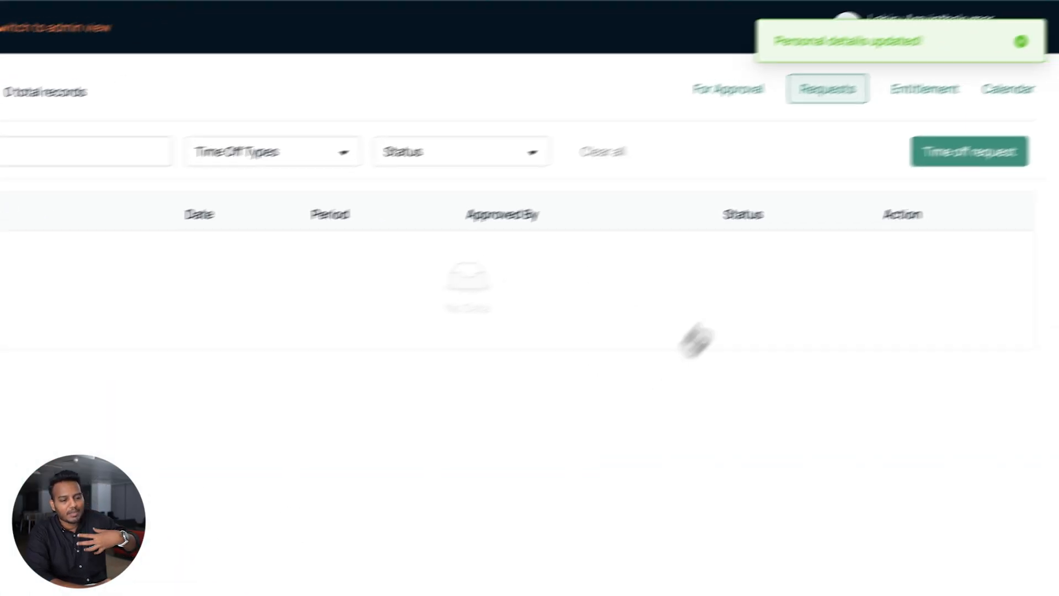
{"action": "left_click", "coordinate": [1021, 85]}
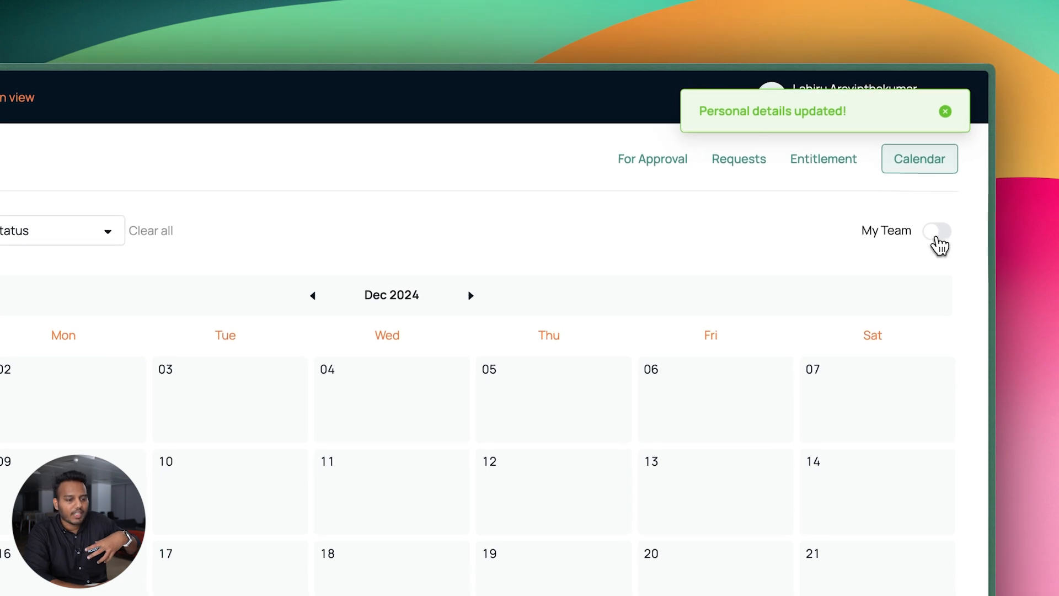
{"action": "left_click", "coordinate": [937, 233]}
{"action": "left_click", "coordinate": [312, 296]}
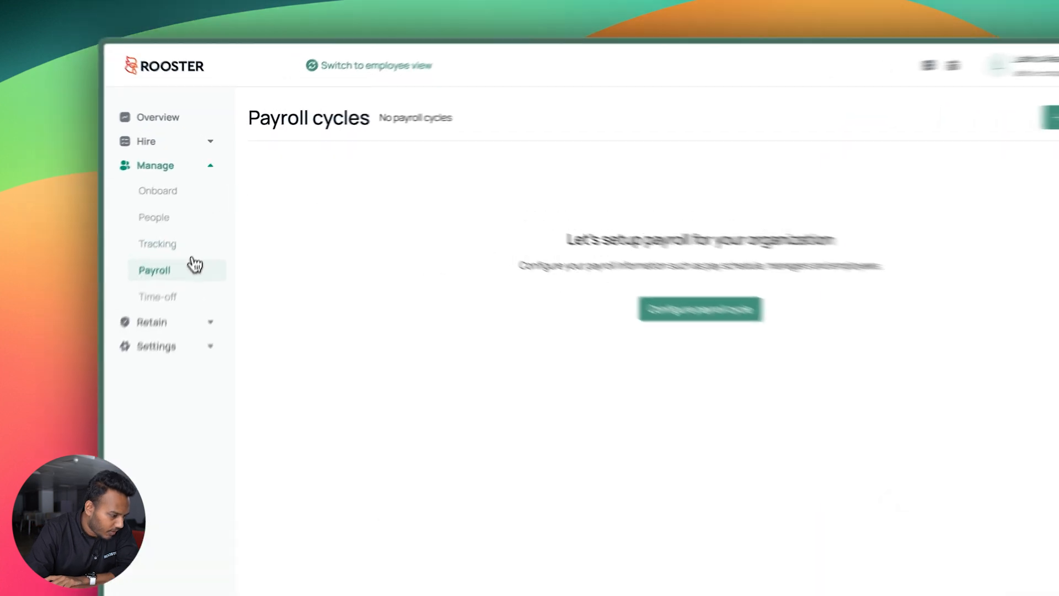
Start a new payroll cycle with title and description 'Standard Payroll'
{"action": "left_click", "coordinate": [937, 169]}
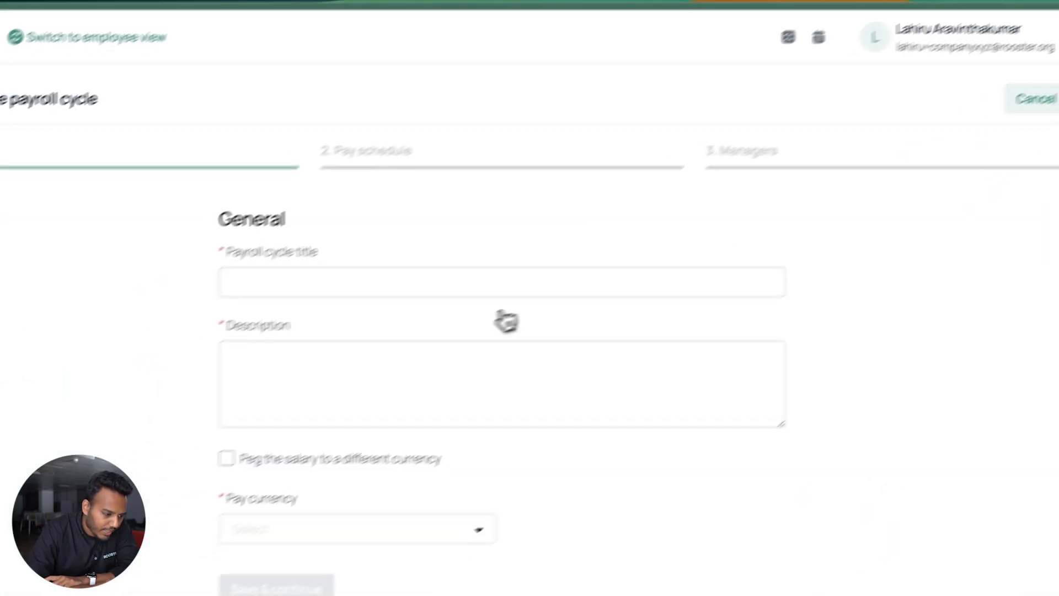
{"action": "left_click", "coordinate": [470, 281]}
{"action": "type", "text": "Standard Pay"}
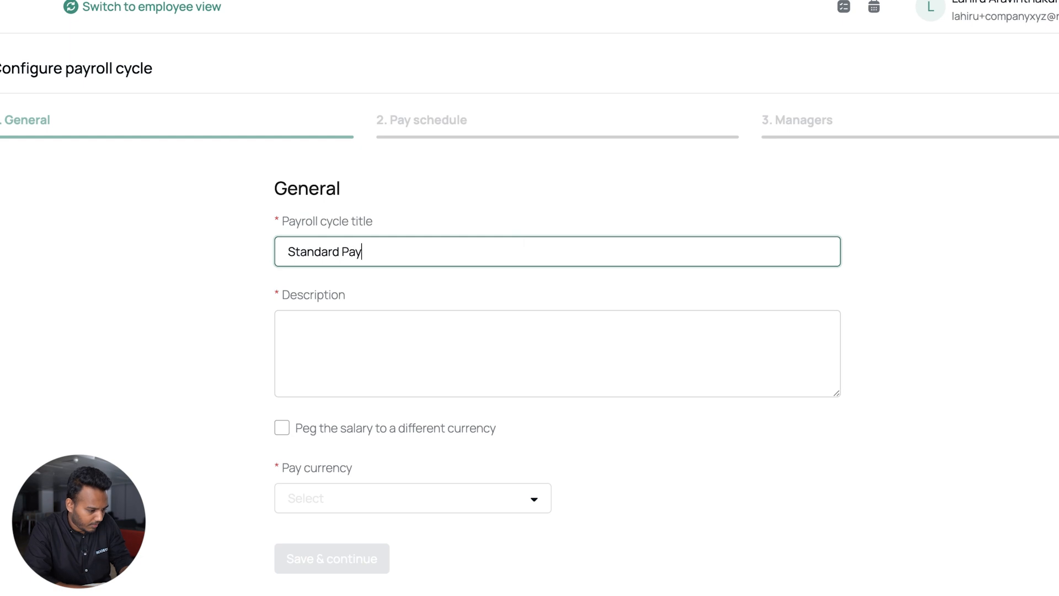
{"action": "type", "text": "roll"}
{"action": "key", "text": "ctrl+a"}
{"action": "key", "text": "ctrl+c"}
{"action": "left_click", "coordinate": [367, 345]}
{"action": "key", "text": "ctrl+v"}
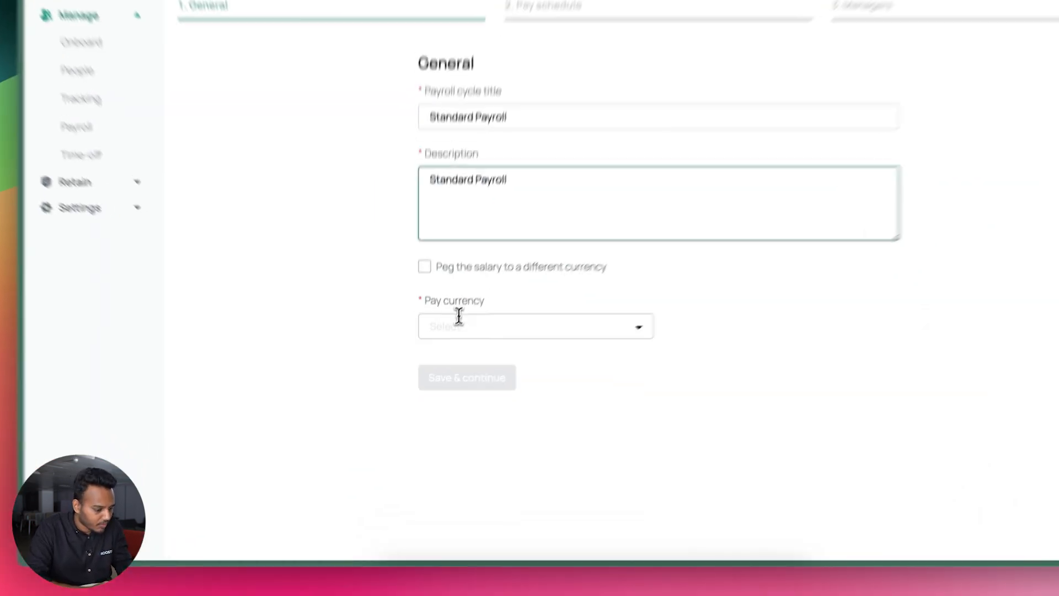
Set the pay currency to LKR and continue to the pay schedule step
{"action": "left_click", "coordinate": [440, 369]}
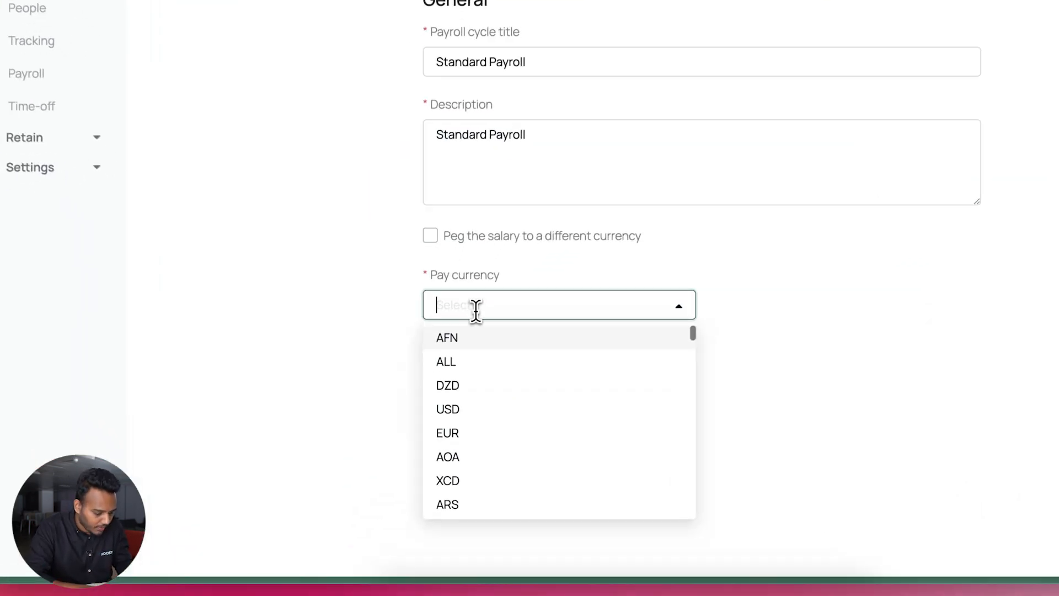
{"action": "type", "text": "lkr"}
{"action": "left_click", "coordinate": [448, 336]}
{"action": "left_click", "coordinate": [466, 363]}
{"action": "scroll", "coordinate": [463, 371], "scroll_direction": "down", "scroll_amount": 10}
{"action": "scroll", "coordinate": [463, 370], "scroll_direction": "down", "scroll_amount": 4}
{"action": "scroll", "coordinate": [462, 370], "scroll_direction": "up", "scroll_amount": 15}
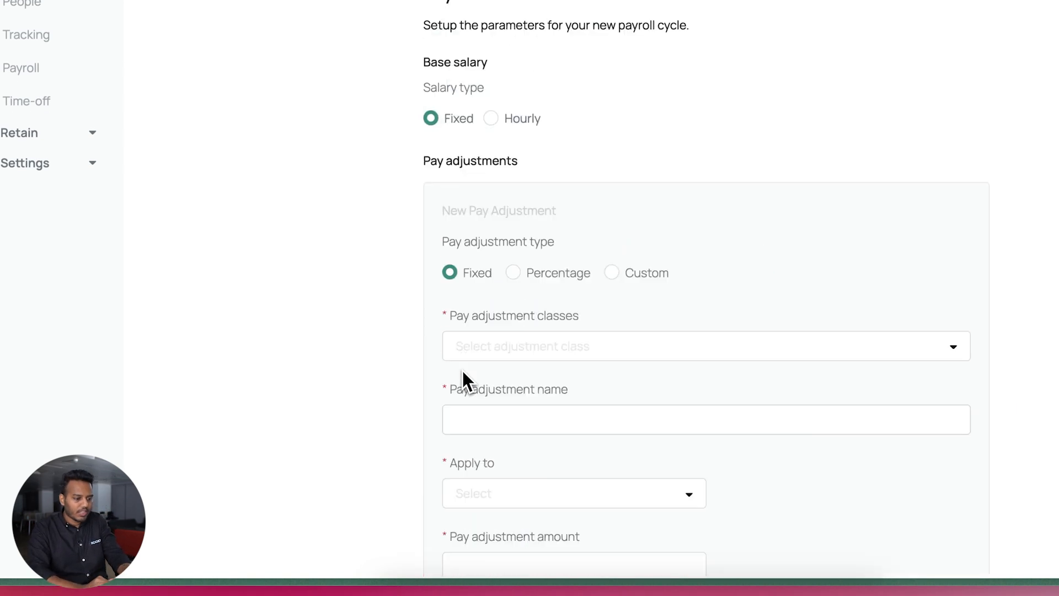
{"action": "scroll", "coordinate": [432, 408], "scroll_direction": "down", "scroll_amount": 2}
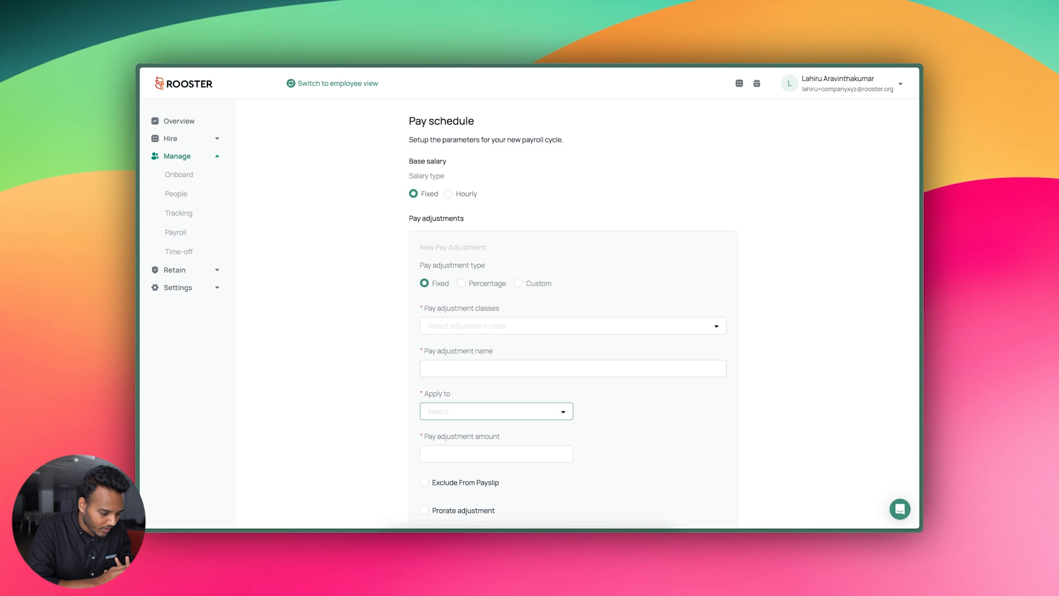
Leave the adjustment class unchosen and switch the adjustment type from Percentage to Custom
{"action": "scroll", "coordinate": [433, 409], "scroll_direction": "down", "scroll_amount": 1}
{"action": "scroll", "coordinate": [432, 413], "scroll_direction": "down", "scroll_amount": 1}
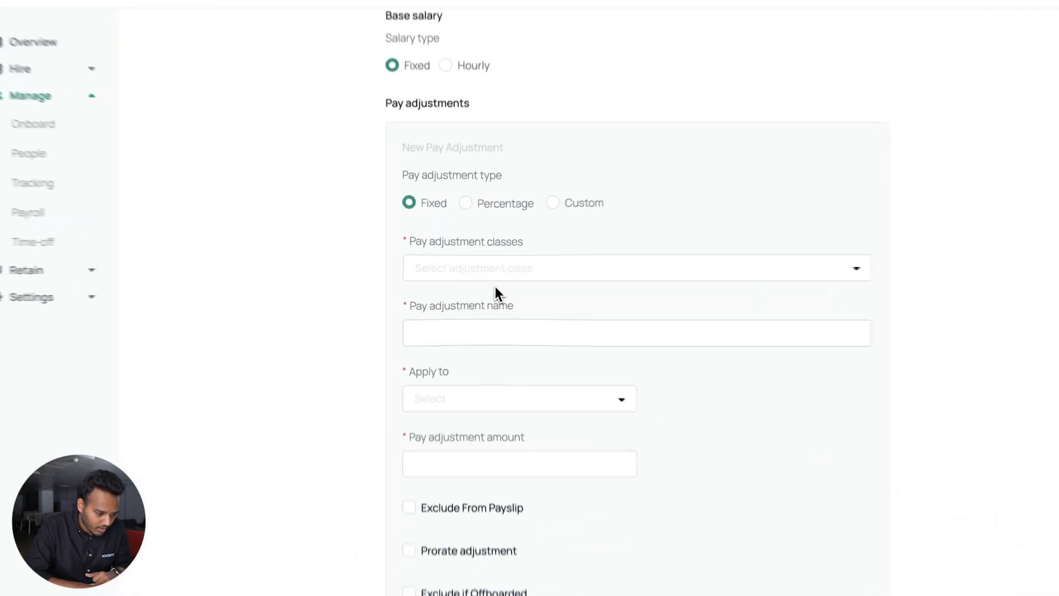
{"action": "left_click", "coordinate": [481, 270]}
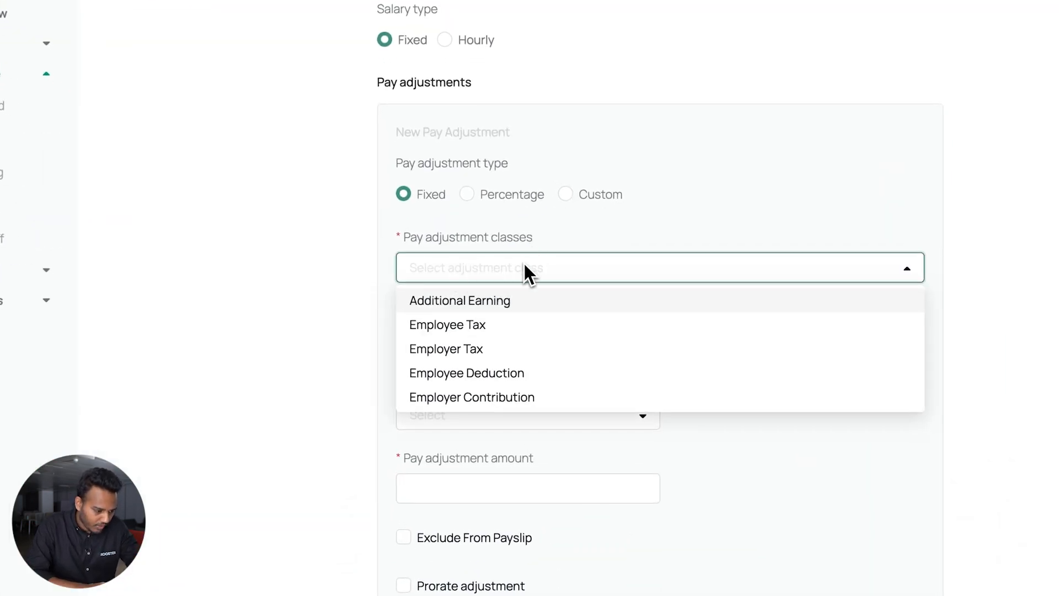
{"action": "left_click", "coordinate": [555, 233]}
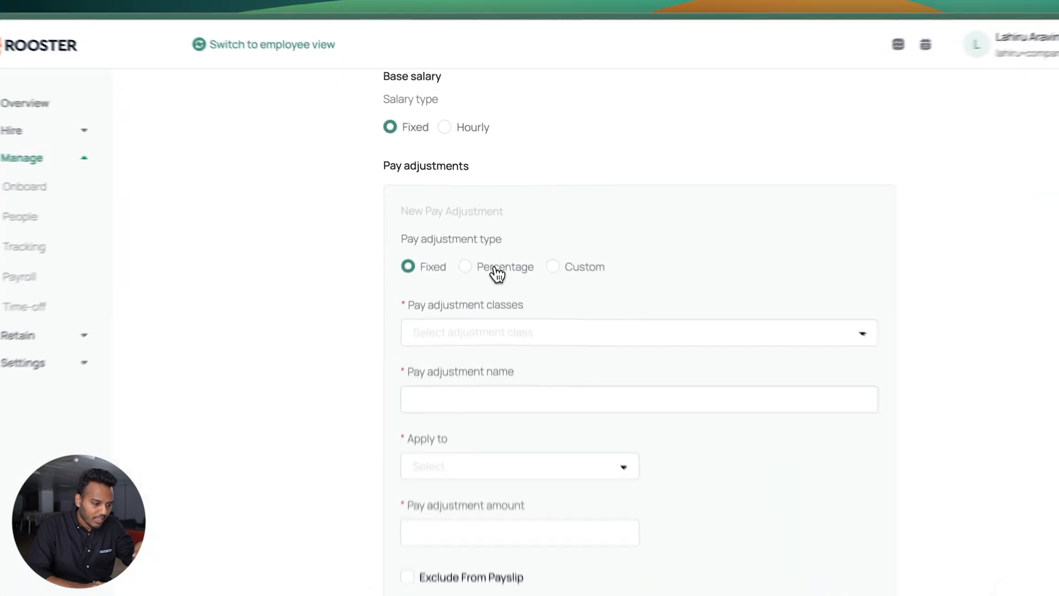
{"action": "left_click", "coordinate": [480, 226]}
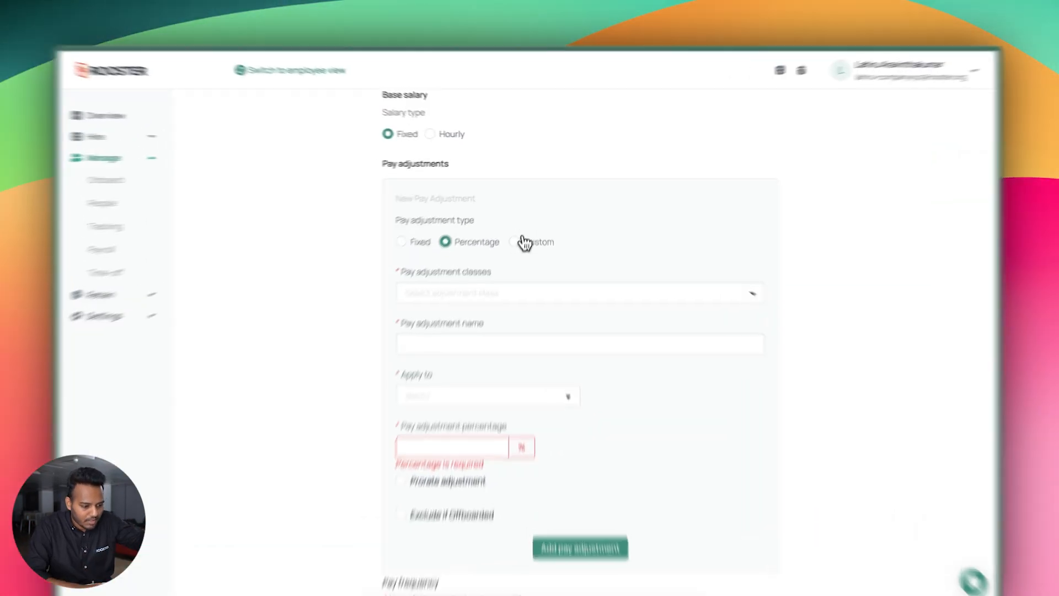
{"action": "left_click", "coordinate": [536, 227]}
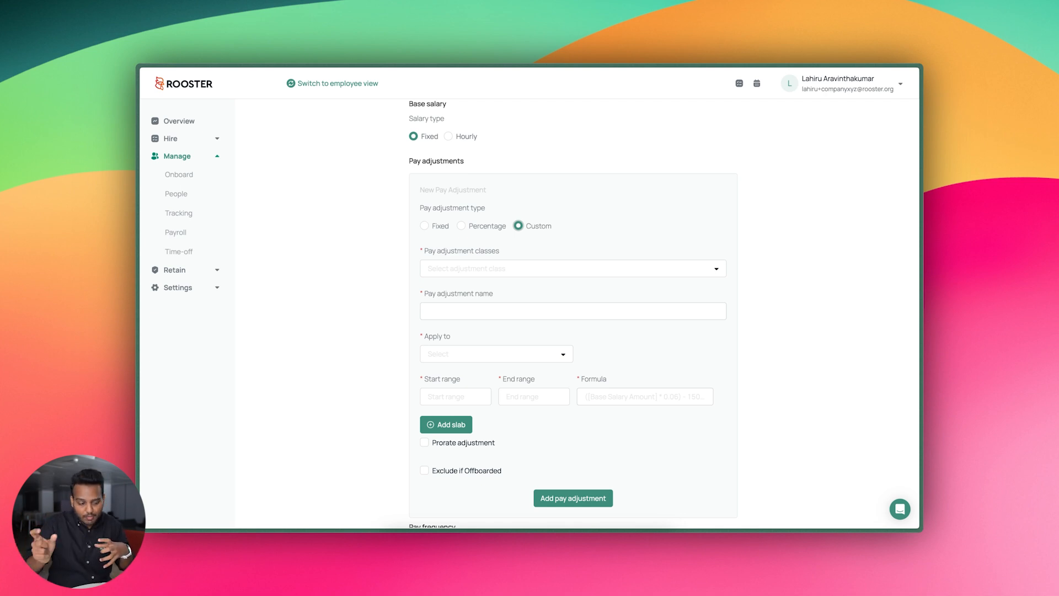
Create pay adjustment EPF 8%: Percentage, Employee Deduction, applied to Pay currency (LKR), value 8
{"action": "left_click", "coordinate": [497, 227]}
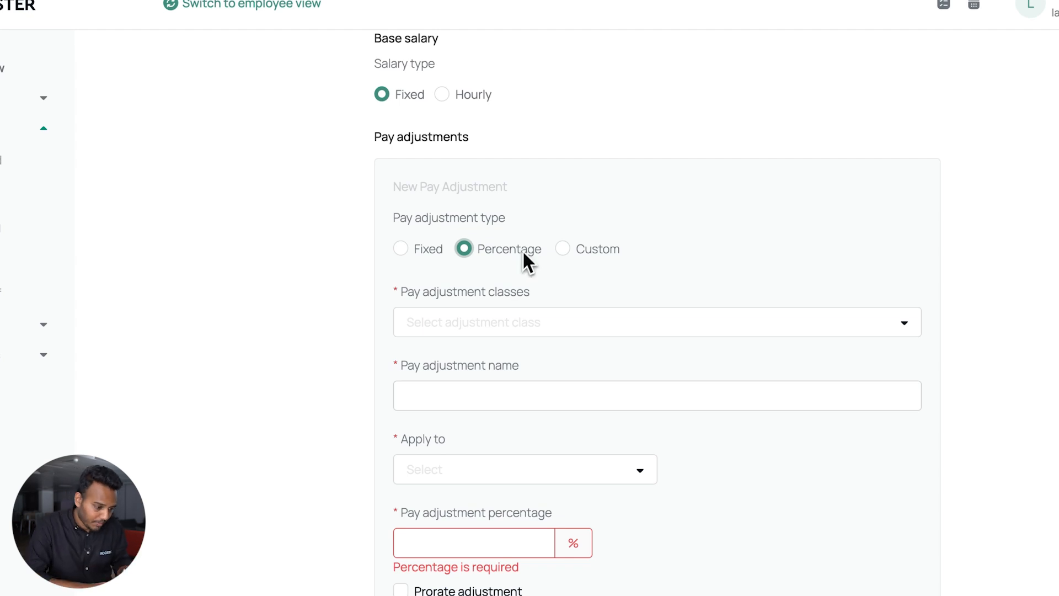
{"action": "left_click", "coordinate": [479, 325]}
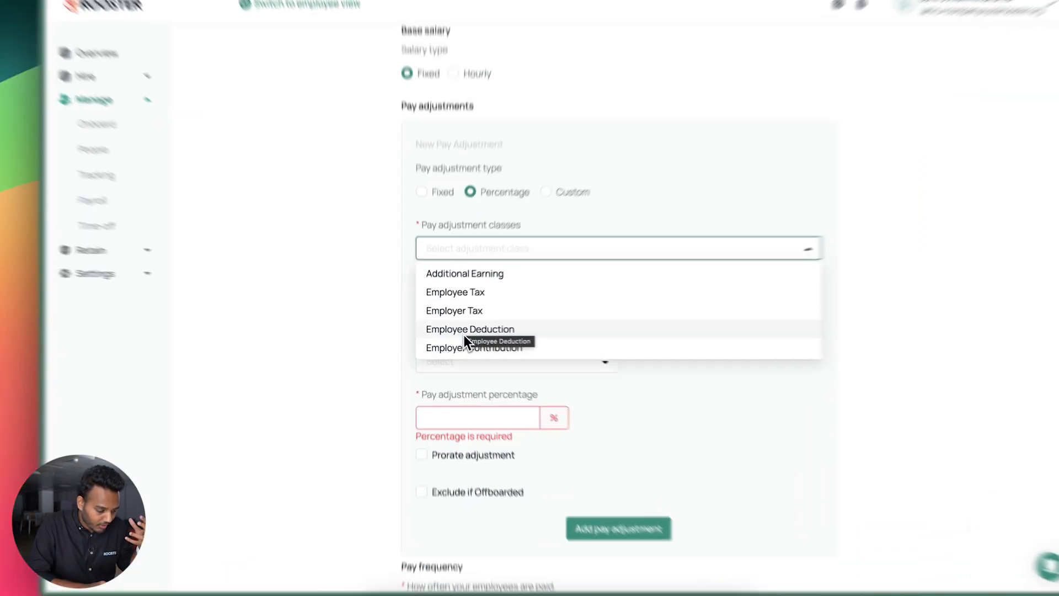
{"action": "left_click", "coordinate": [465, 333]}
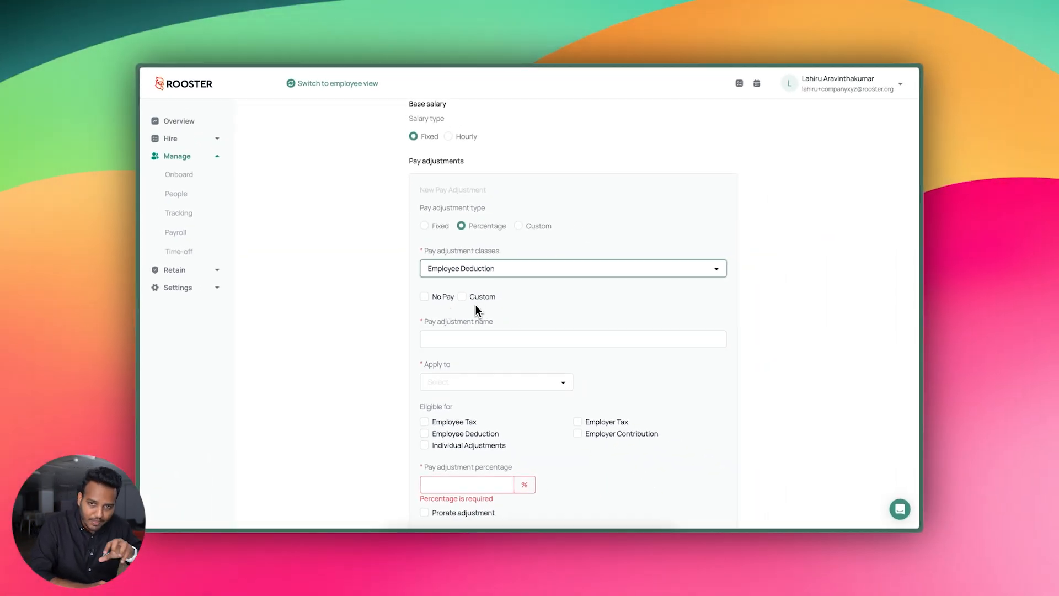
{"action": "left_click", "coordinate": [446, 340]}
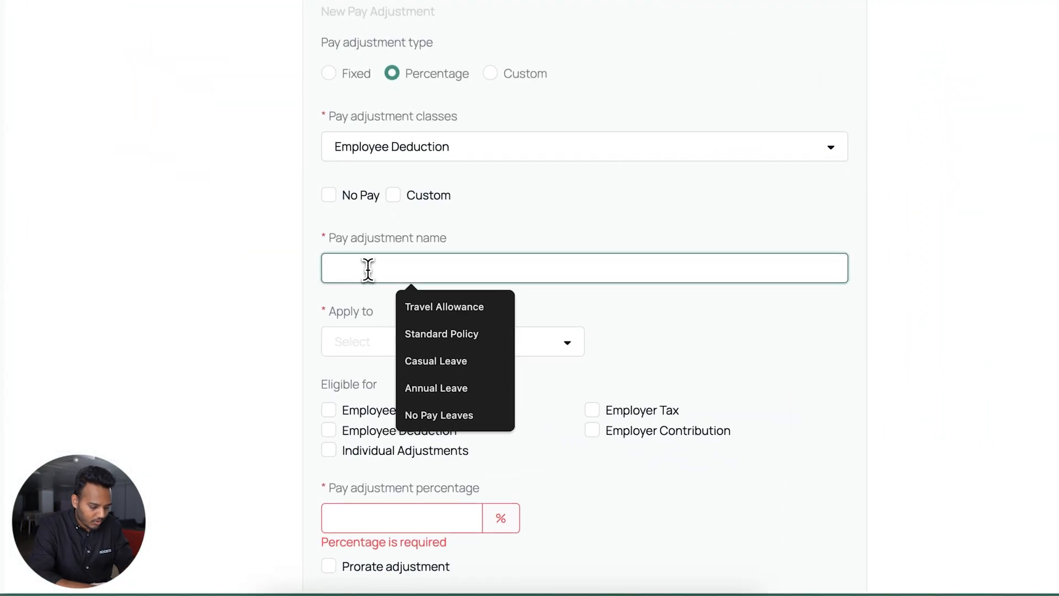
{"action": "type", "text": "EPF 8%"}
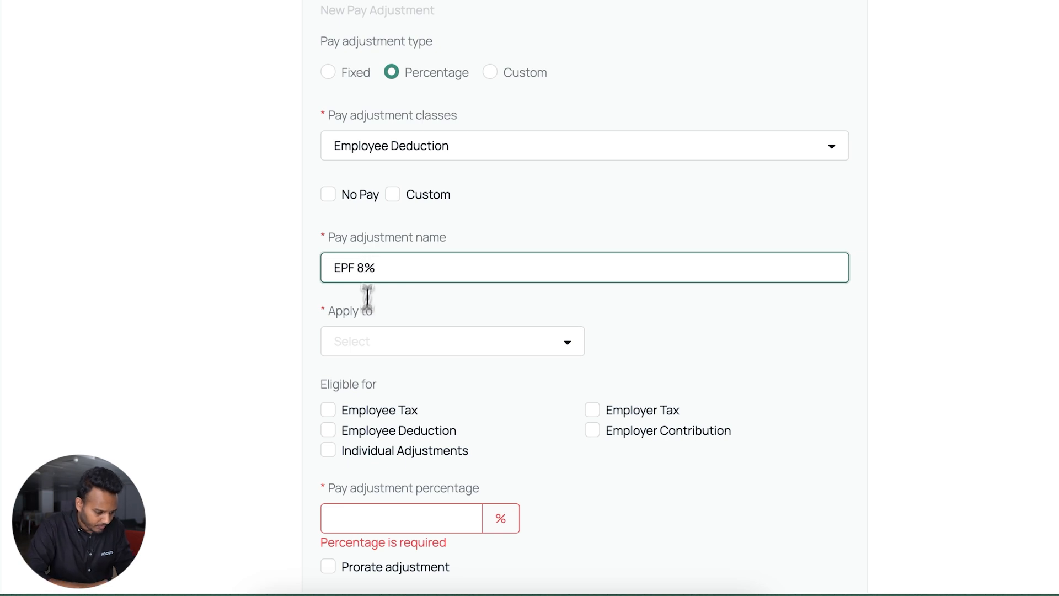
{"action": "left_click", "coordinate": [359, 344]}
{"action": "left_click", "coordinate": [334, 380]}
{"action": "scroll", "coordinate": [356, 382], "scroll_direction": "down", "scroll_amount": 3}
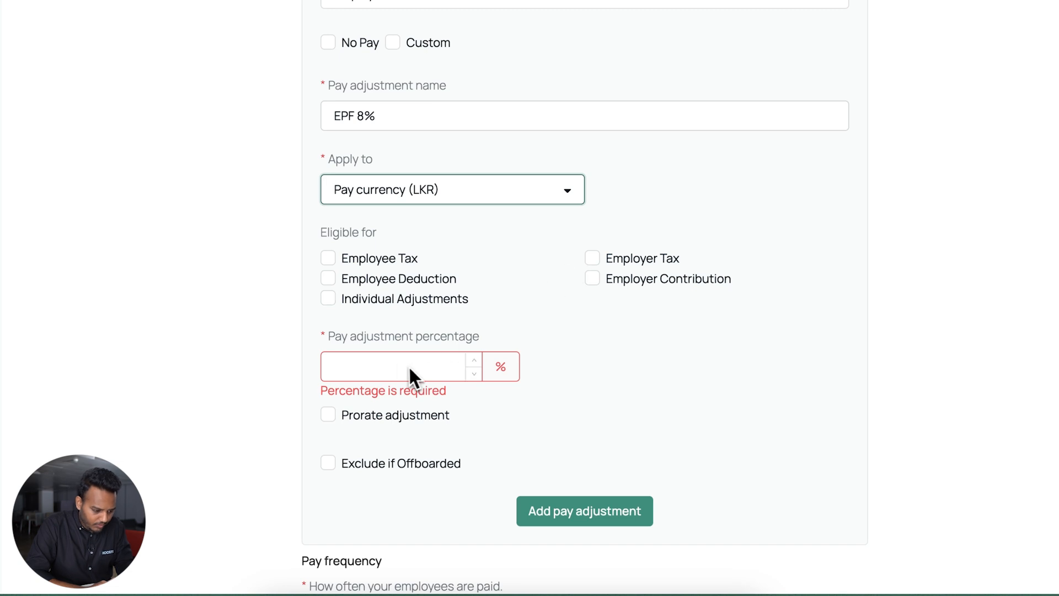
{"action": "left_click", "coordinate": [359, 366]}
{"action": "type", "text": "8"}
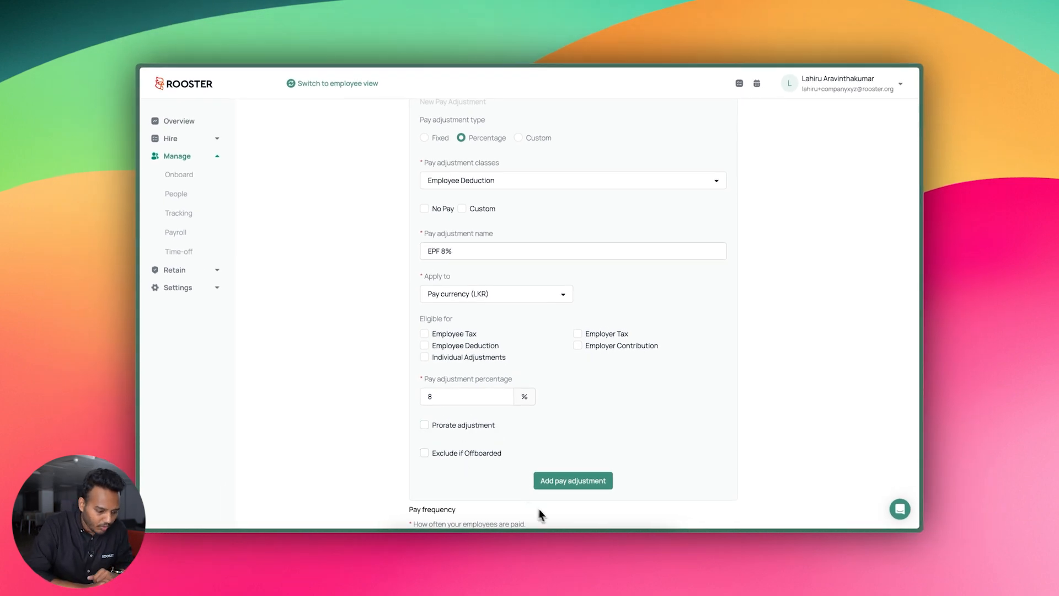
{"action": "left_click", "coordinate": [568, 484]}
{"action": "scroll", "coordinate": [573, 479], "scroll_direction": "up", "scroll_amount": 5}
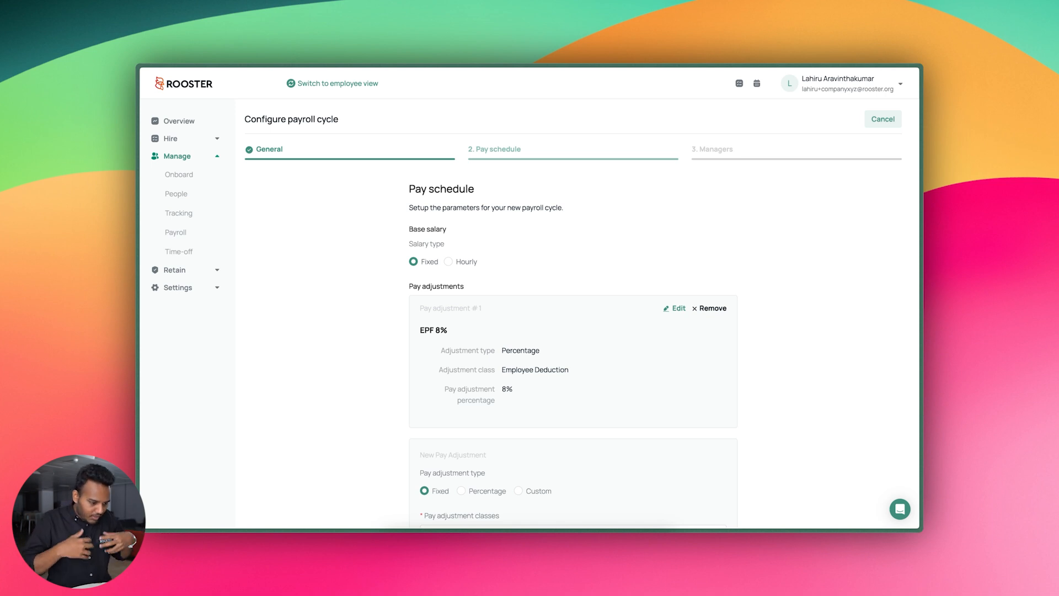
Add EPF 12% as a Percentage Employer Contribution on Pay currency (LKR) at 12
{"action": "scroll", "coordinate": [535, 379], "scroll_direction": "down", "scroll_amount": 2}
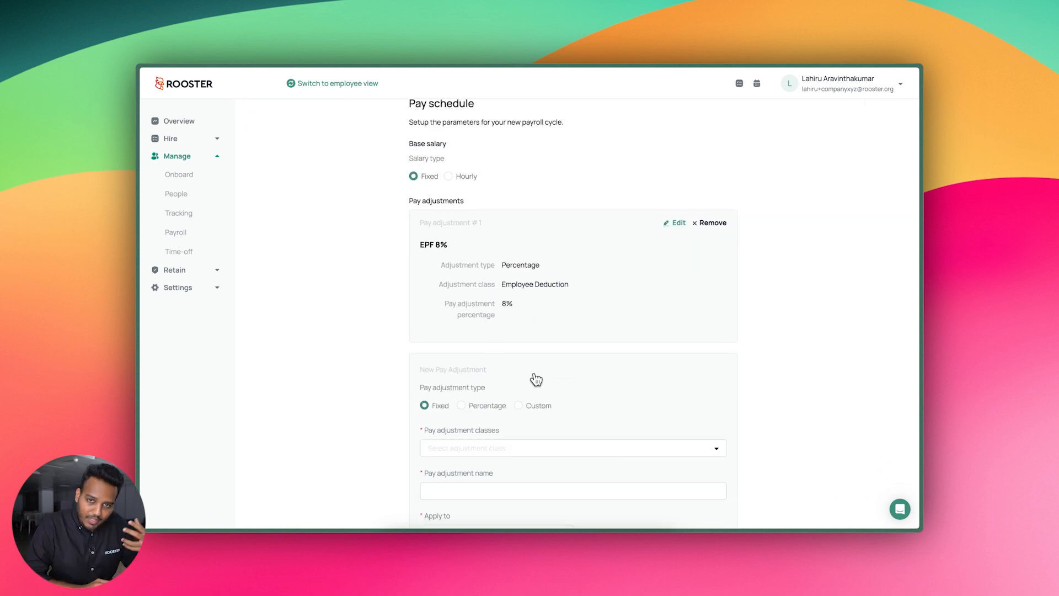
{"action": "scroll", "coordinate": [535, 379], "scroll_direction": "down", "scroll_amount": 2}
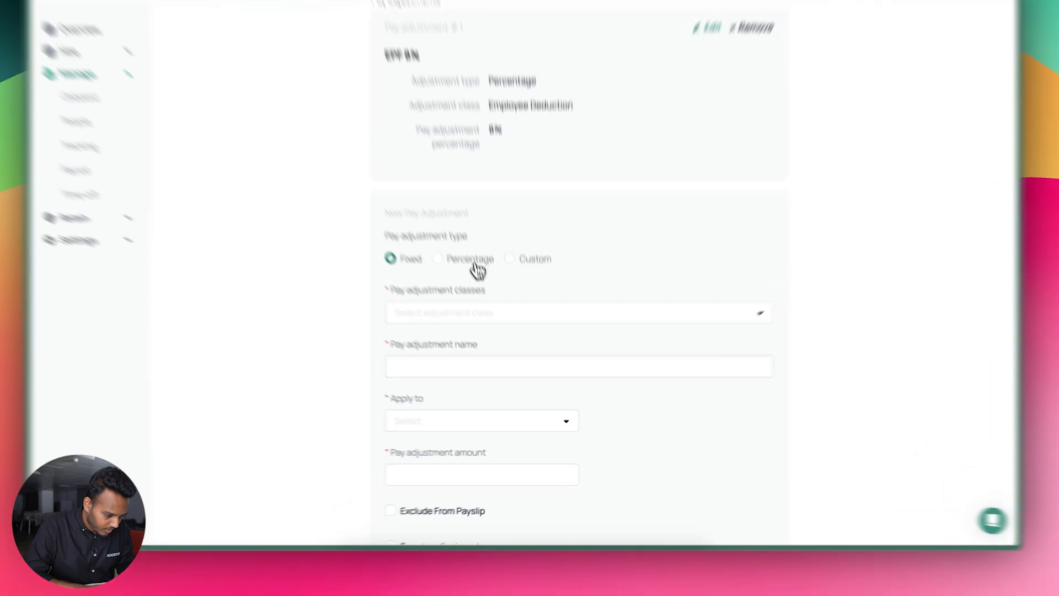
{"action": "left_click", "coordinate": [489, 306]}
{"action": "left_click", "coordinate": [438, 259]}
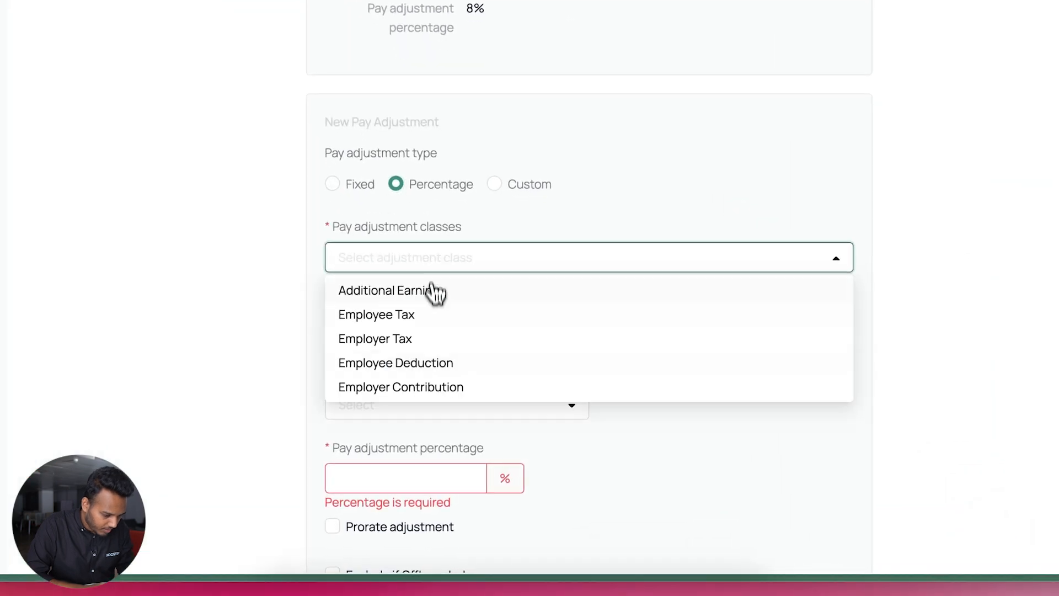
{"action": "left_click", "coordinate": [431, 389]}
{"action": "scroll", "coordinate": [427, 394], "scroll_direction": "down", "scroll_amount": 1}
{"action": "left_click", "coordinate": [427, 346]}
{"action": "type", "text": "EPF 12%"}
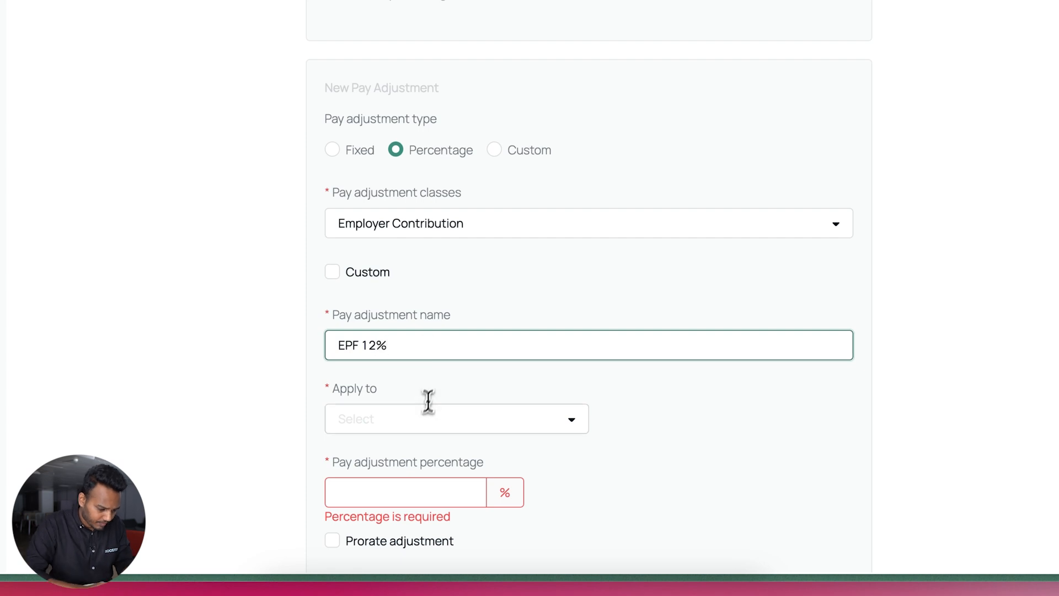
{"action": "left_click", "coordinate": [420, 415]}
{"action": "left_click", "coordinate": [413, 453]}
{"action": "scroll", "coordinate": [405, 458], "scroll_direction": "down", "scroll_amount": 4}
{"action": "left_click", "coordinate": [423, 245]}
{"action": "type", "text": "12"}
{"action": "left_click", "coordinate": [643, 276]}
{"action": "scroll", "coordinate": [678, 280], "scroll_direction": "down", "scroll_amount": 2}
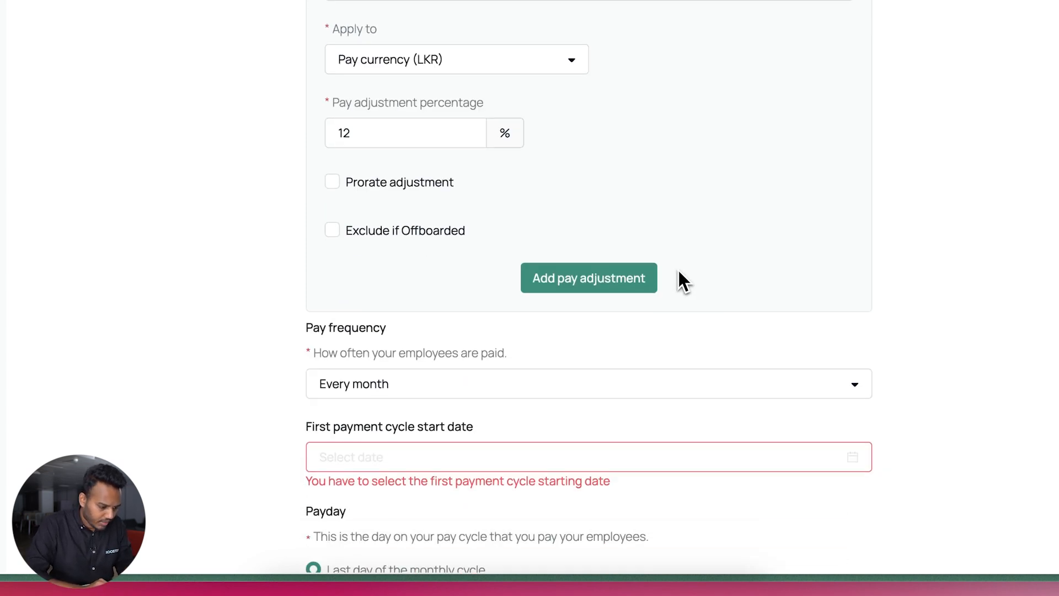
{"action": "left_click", "coordinate": [568, 280]}
Add ETF 3% as a Percentage Employer Contribution on Pay currency (LKR) at 3
{"action": "scroll", "coordinate": [563, 281], "scroll_direction": "up", "scroll_amount": 10}
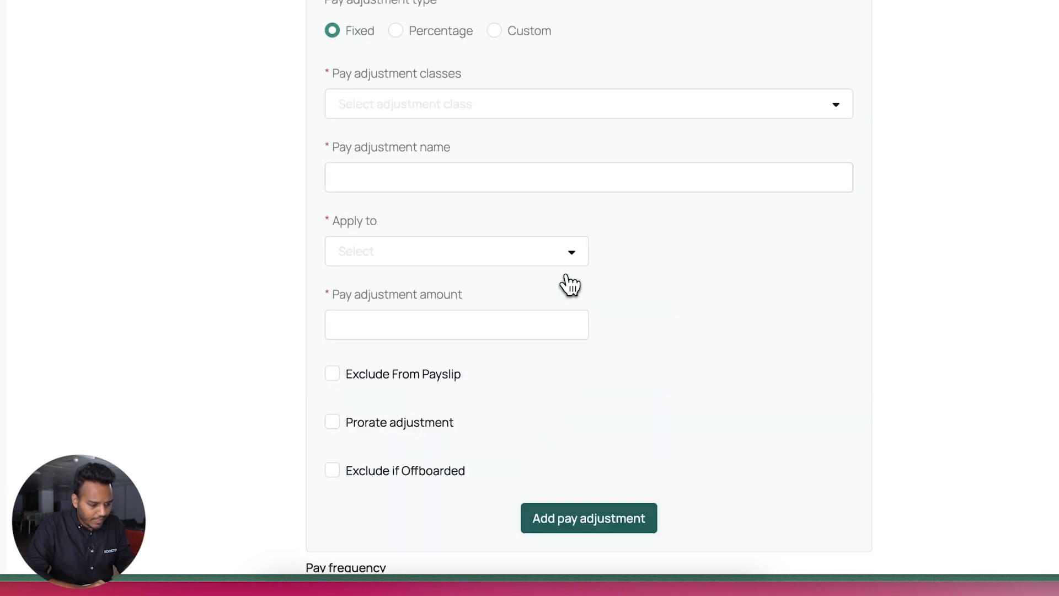
{"action": "scroll", "coordinate": [552, 308], "scroll_direction": "down", "scroll_amount": 8}
{"action": "scroll", "coordinate": [549, 335], "scroll_direction": "up", "scroll_amount": 1}
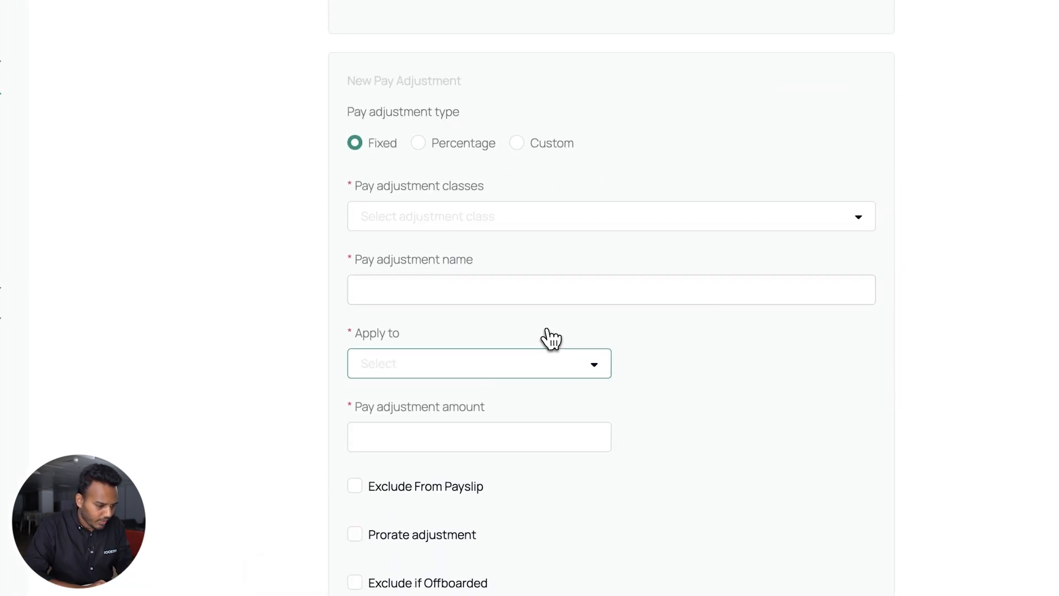
{"action": "left_click", "coordinate": [469, 157]}
{"action": "left_click", "coordinate": [444, 223]}
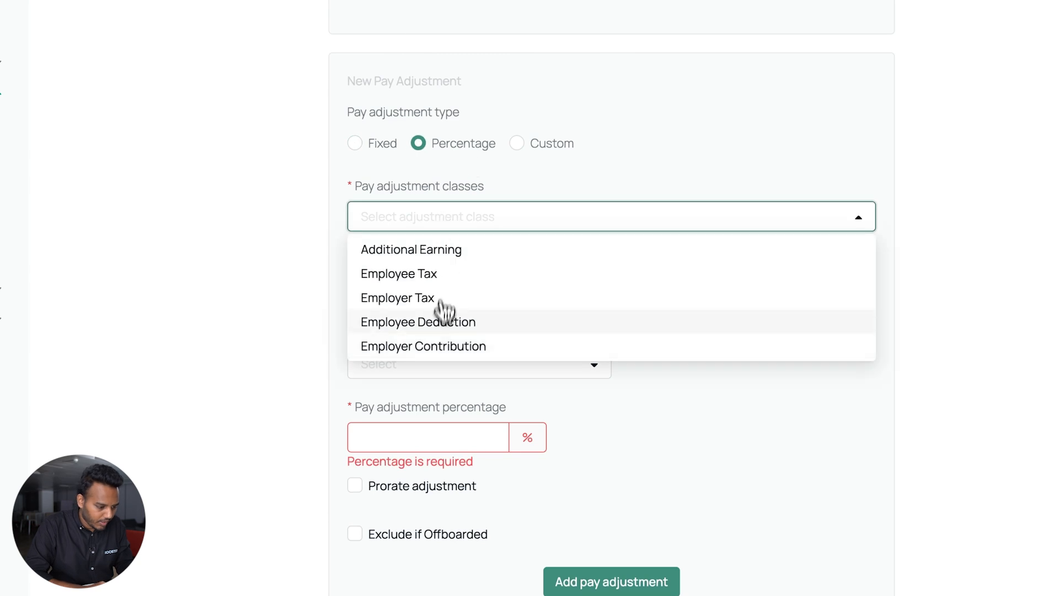
{"action": "left_click", "coordinate": [435, 342]}
{"action": "left_click", "coordinate": [422, 333]}
{"action": "type", "text": "ETF 3%"}
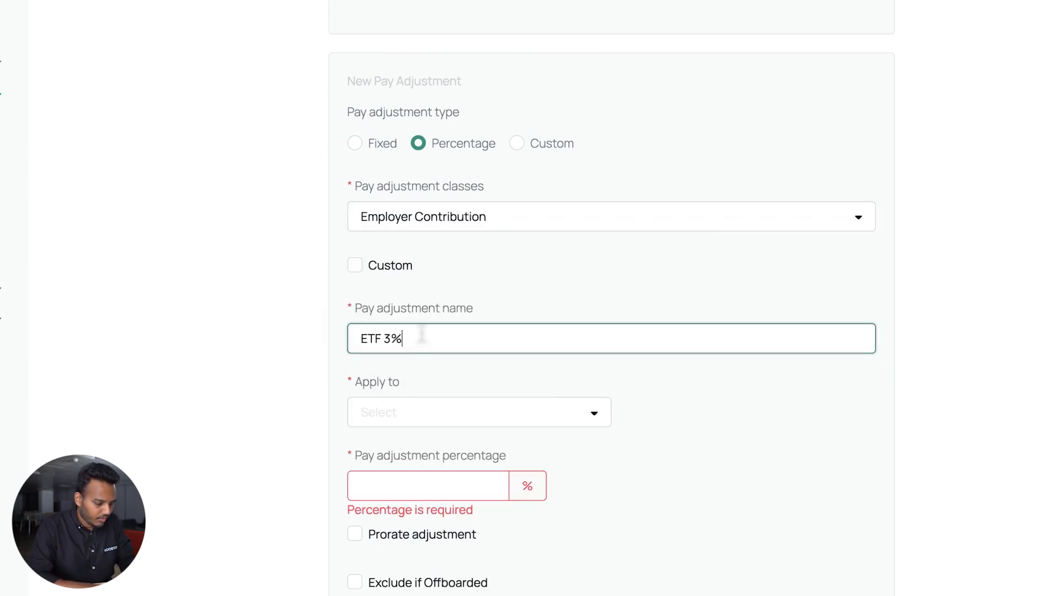
{"action": "left_click", "coordinate": [416, 413]}
{"action": "left_click", "coordinate": [414, 445]}
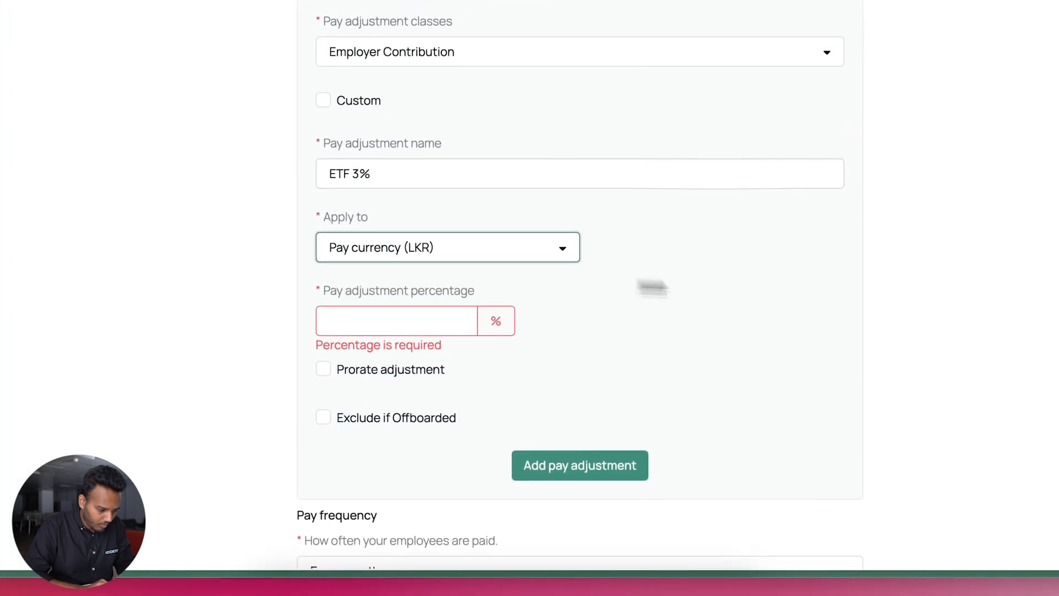
{"action": "left_click", "coordinate": [403, 313]}
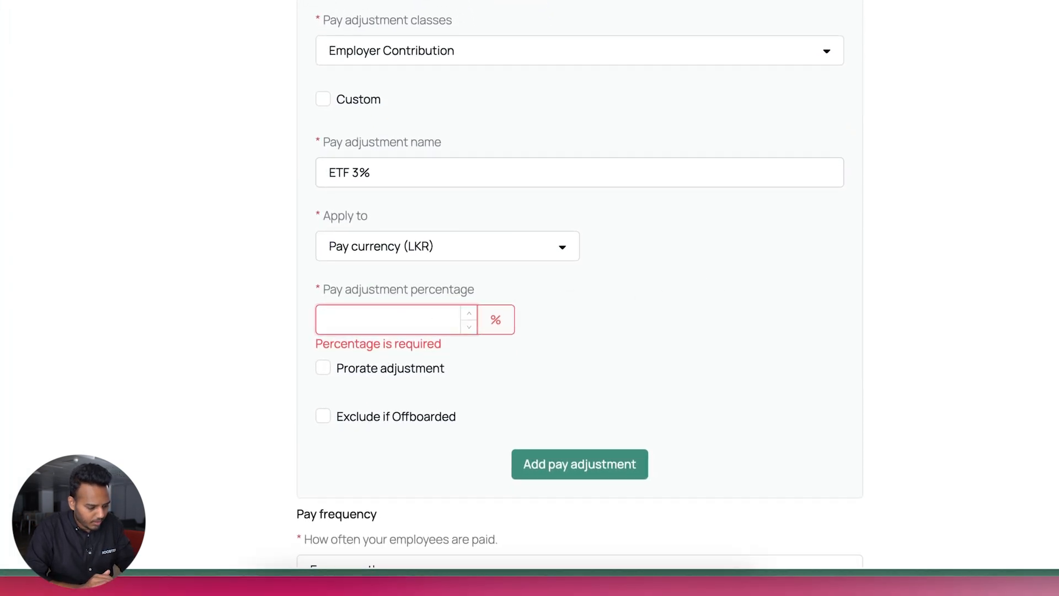
{"action": "type", "text": "3"}
{"action": "left_click", "coordinate": [528, 462]}
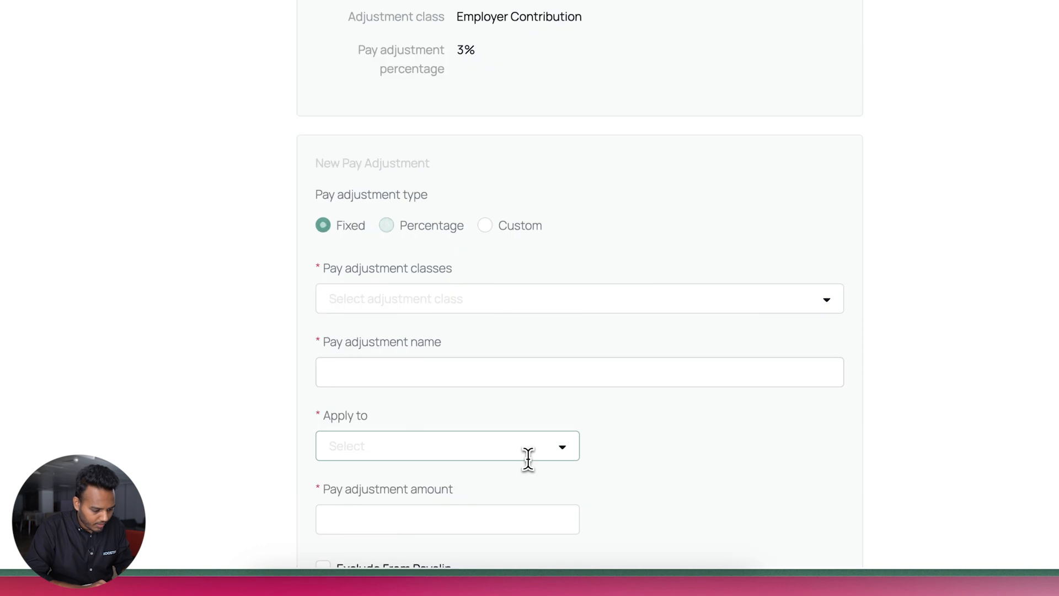
{"action": "scroll", "coordinate": [571, 296], "scroll_direction": "up", "scroll_amount": 15}
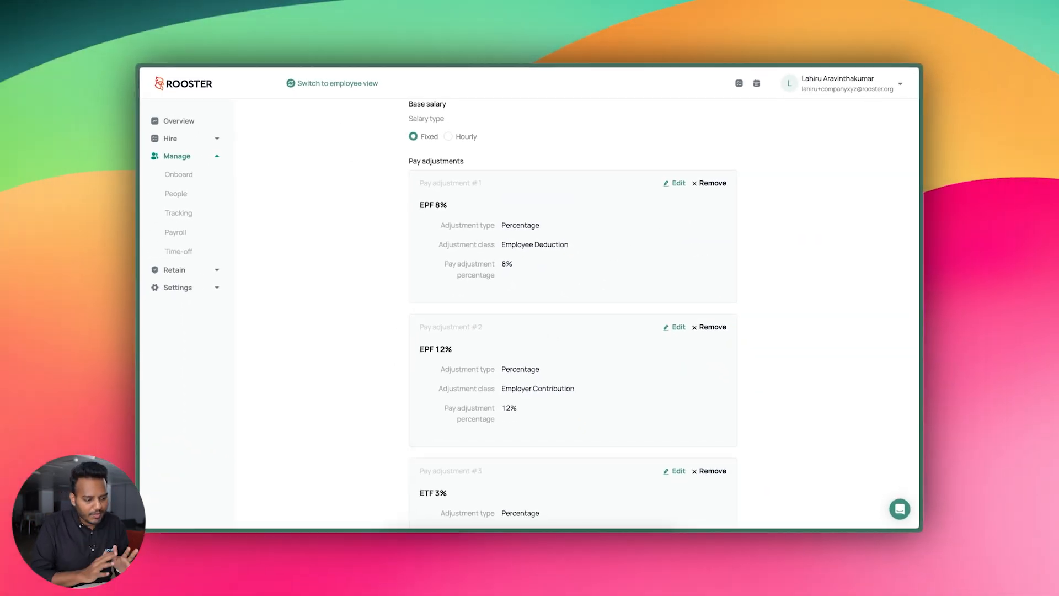
Set up a PAYE adjustment as a Custom Employee Deduction applied to Pay currency (LKR)
{"action": "scroll", "coordinate": [542, 337], "scroll_direction": "down", "scroll_amount": 5}
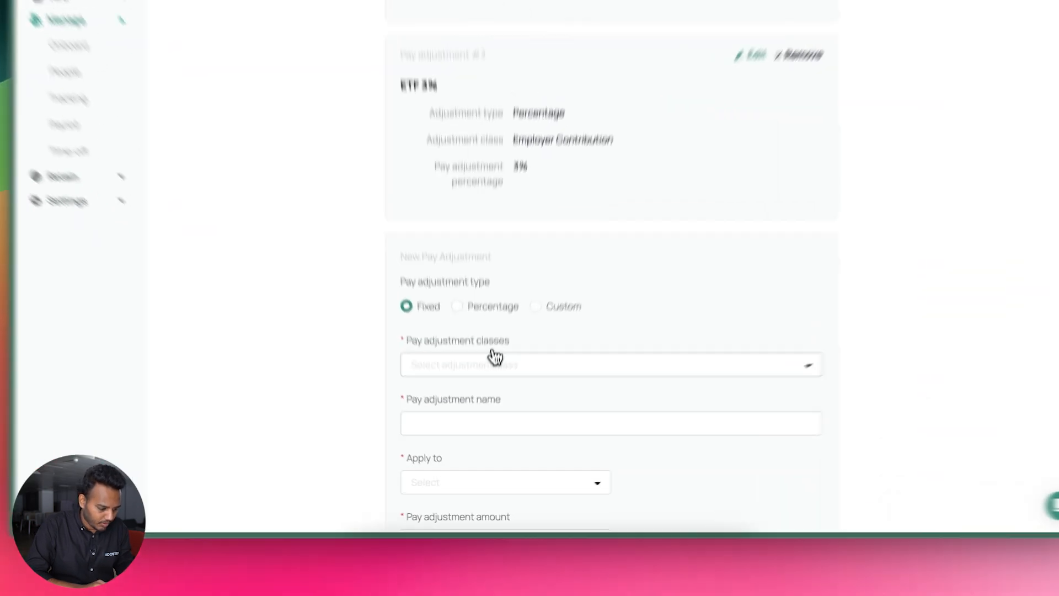
{"action": "left_click", "coordinate": [480, 407]}
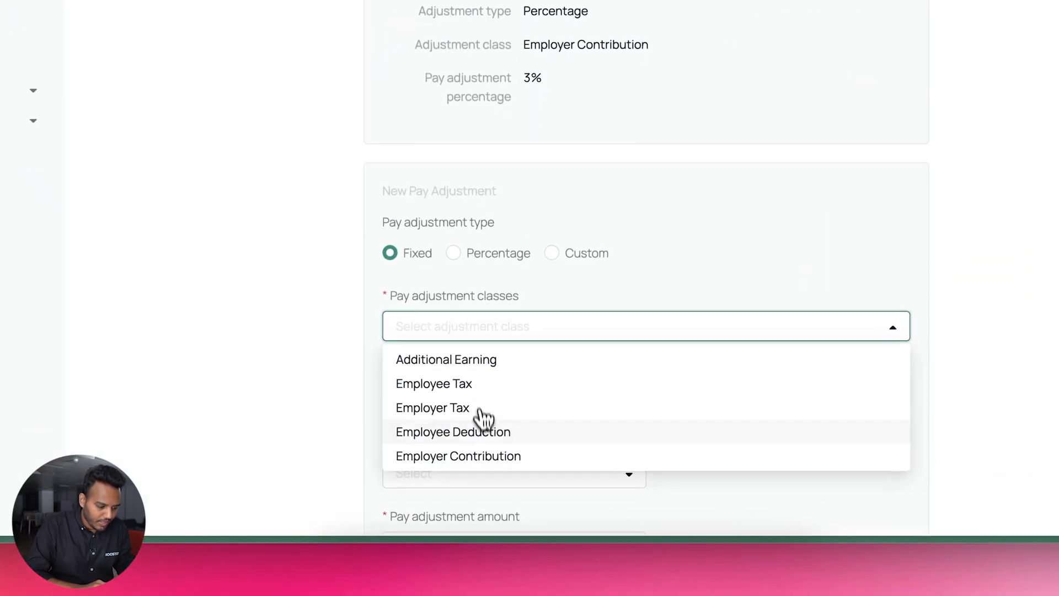
{"action": "left_click", "coordinate": [477, 468]}
{"action": "scroll", "coordinate": [484, 443], "scroll_direction": "down", "scroll_amount": 3}
{"action": "left_click", "coordinate": [588, 64]}
{"action": "left_click", "coordinate": [466, 371]}
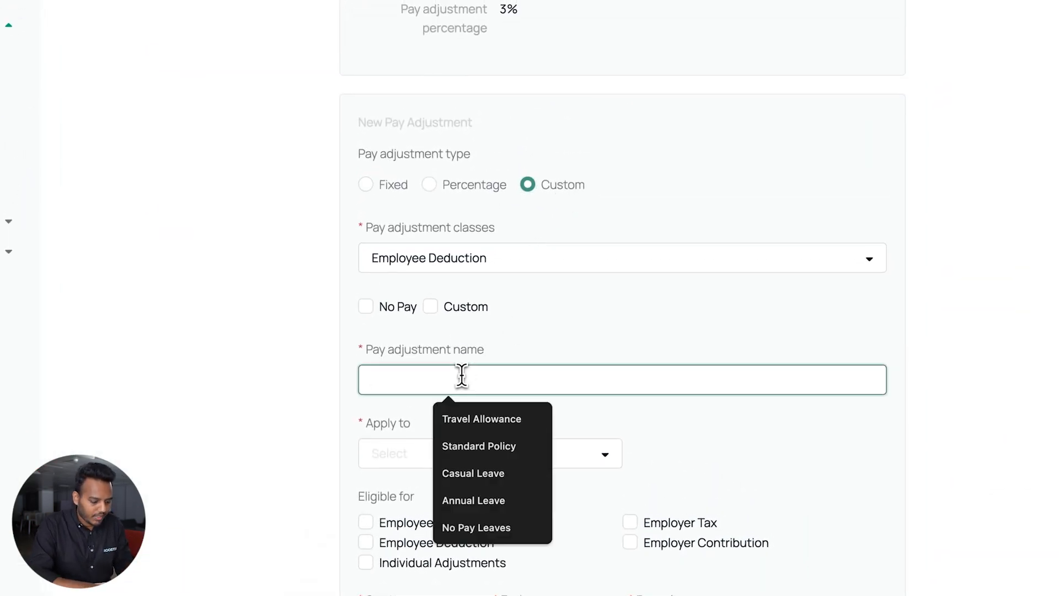
{"action": "type", "text": "PAYE"}
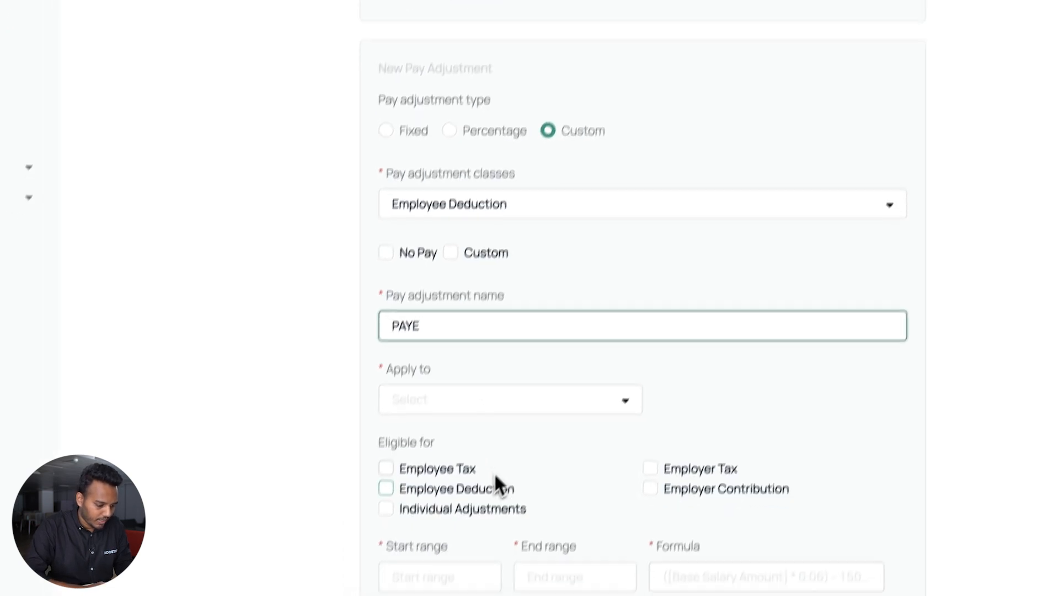
{"action": "left_click", "coordinate": [493, 463]}
{"action": "left_click", "coordinate": [489, 481]}
{"action": "scroll", "coordinate": [489, 482], "scroll_direction": "down", "scroll_amount": 3}
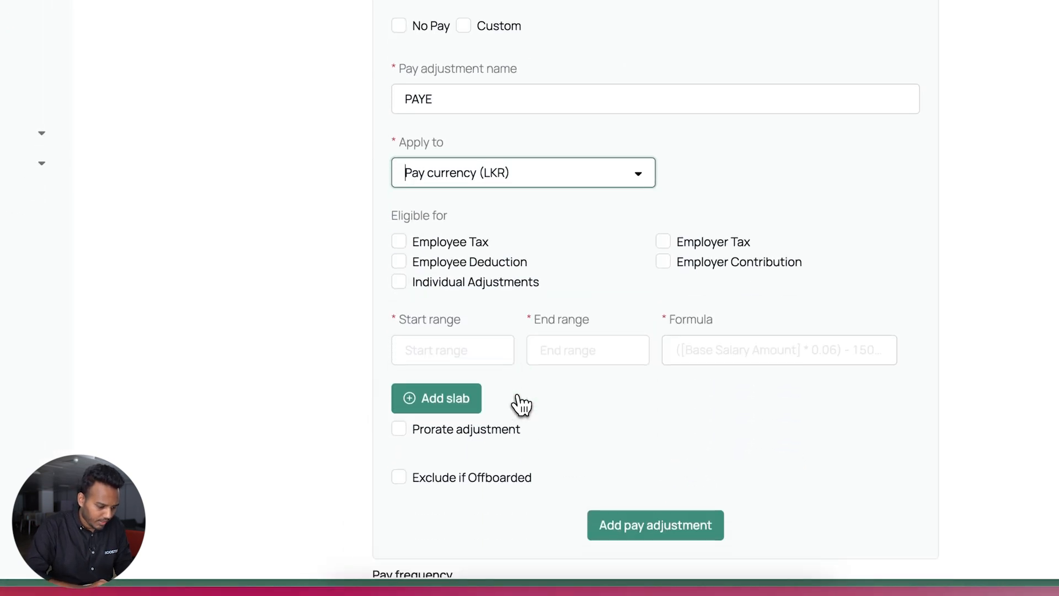
{"action": "scroll", "coordinate": [513, 392], "scroll_direction": "down", "scroll_amount": 1}
Fill the first tax slab: start 0, end 100,000, formula 0
{"action": "left_click", "coordinate": [491, 323]}
{"action": "type", "text": "0"}
{"action": "left_click", "coordinate": [565, 318]}
{"action": "type", "text": "1"}
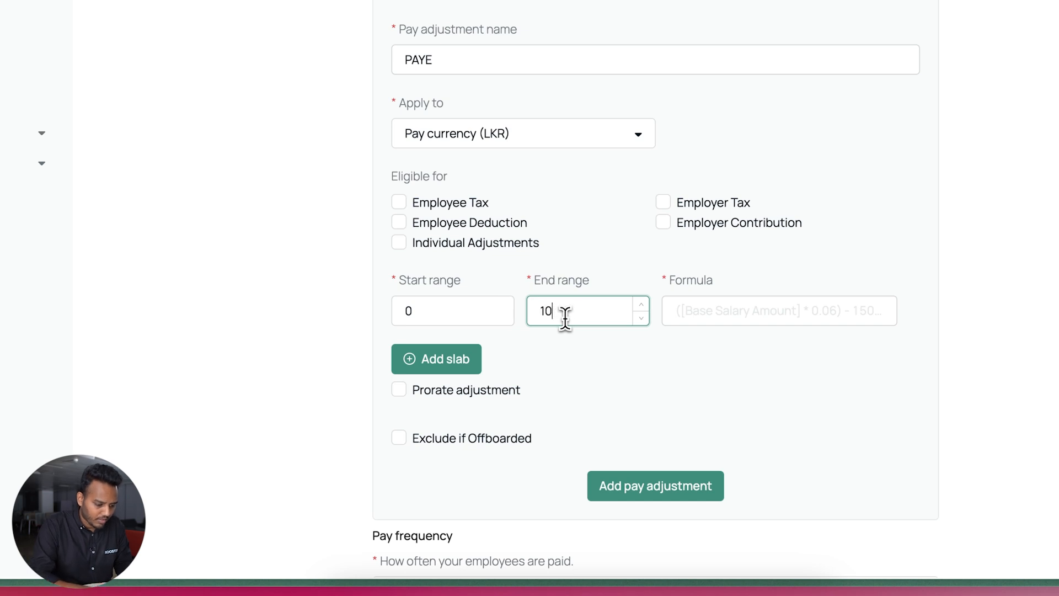
{"action": "left_click", "coordinate": [678, 310]}
{"action": "type", "text": "0"}
Add slabs ending at 141,667 and from 141,667 to 183,333, copying 183,333 from the reference
{"action": "left_click", "coordinate": [424, 360]}
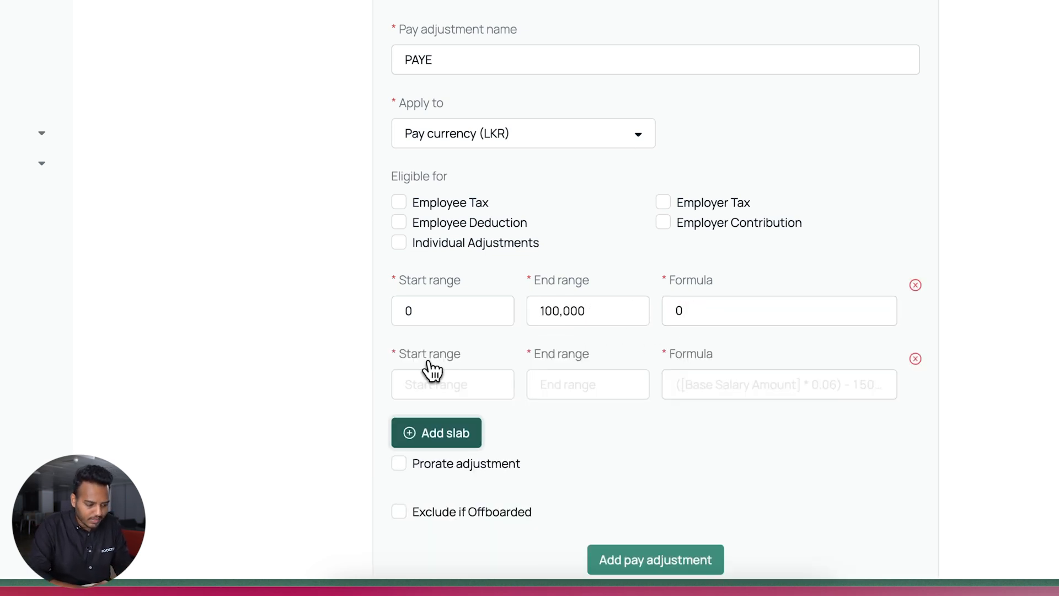
{"action": "left_click", "coordinate": [604, 392]}
{"action": "type", "text": "141667"}
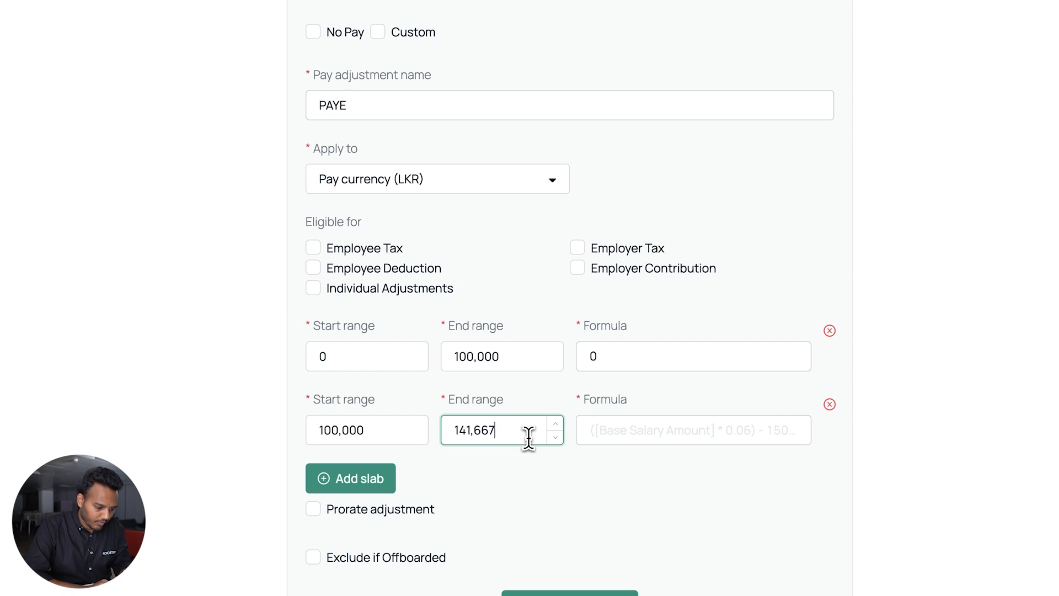
{"action": "left_click", "coordinate": [369, 478]}
{"action": "left_click", "coordinate": [359, 499]}
{"action": "type", "text": "141667"}
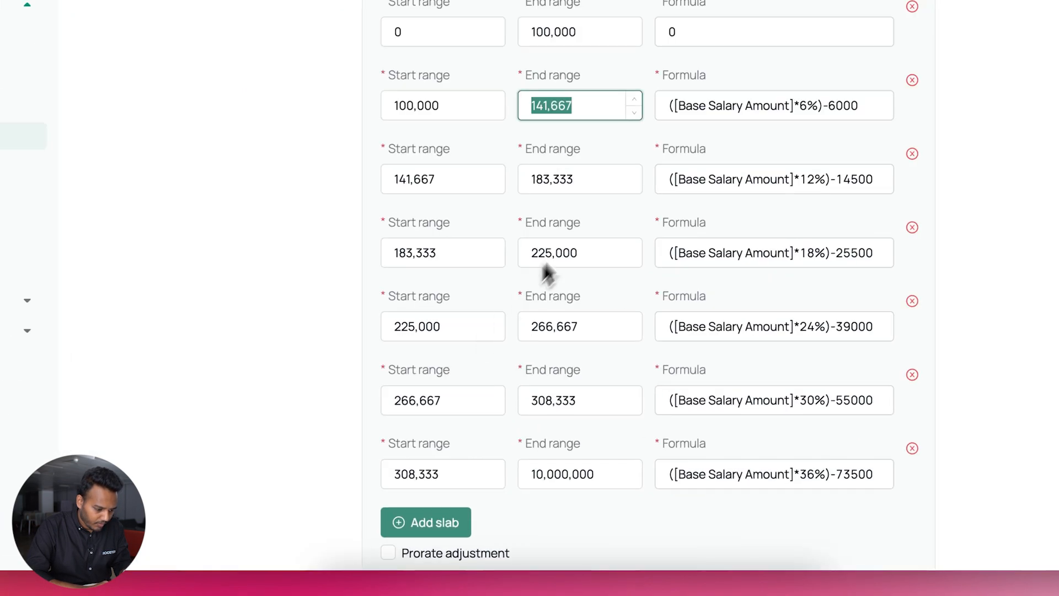
{"action": "left_click", "coordinate": [332, 383]}
{"action": "double_click", "coordinate": [332, 380]}
{"action": "key", "text": "ctrl+c"}
{"action": "left_click", "coordinate": [561, 433]}
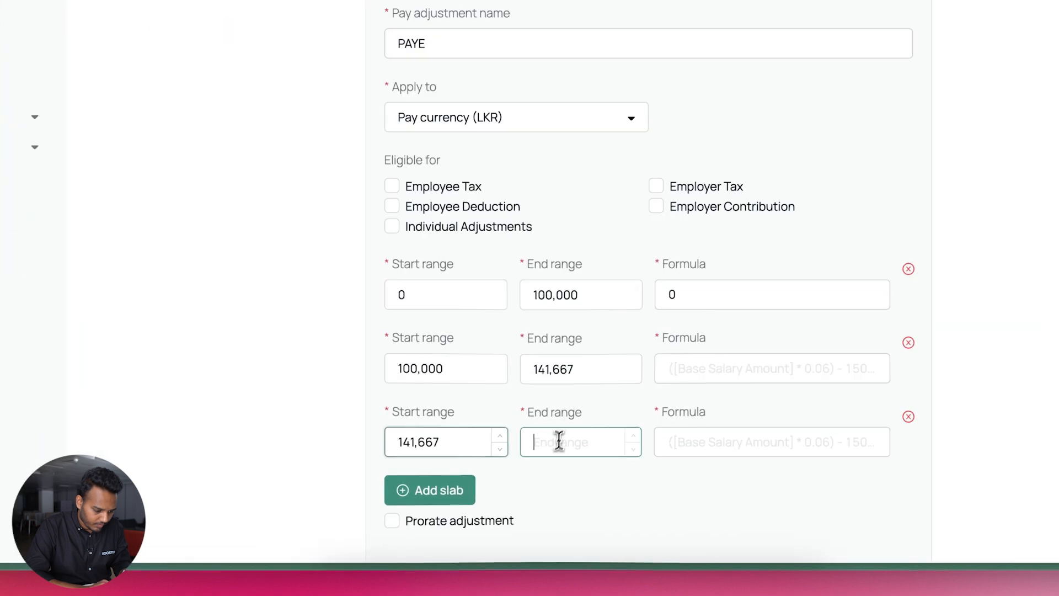
{"action": "key", "text": "ctrl+v"}
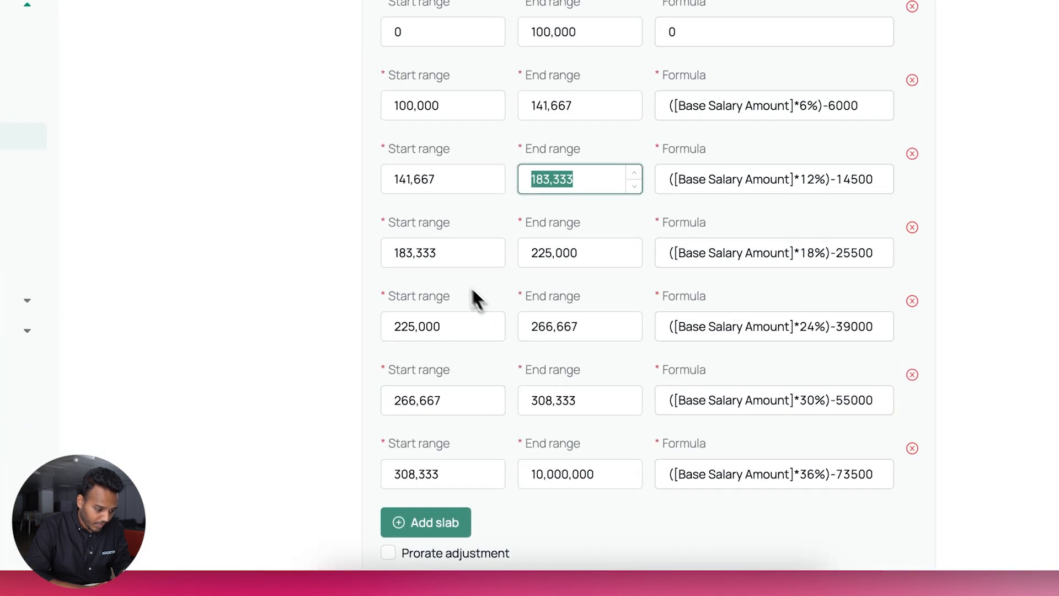
Add a fourth PAYE tax slab from 183,333 to 225,000
{"action": "double_click", "coordinate": [431, 254]}
{"action": "double_click", "coordinate": [553, 252]}
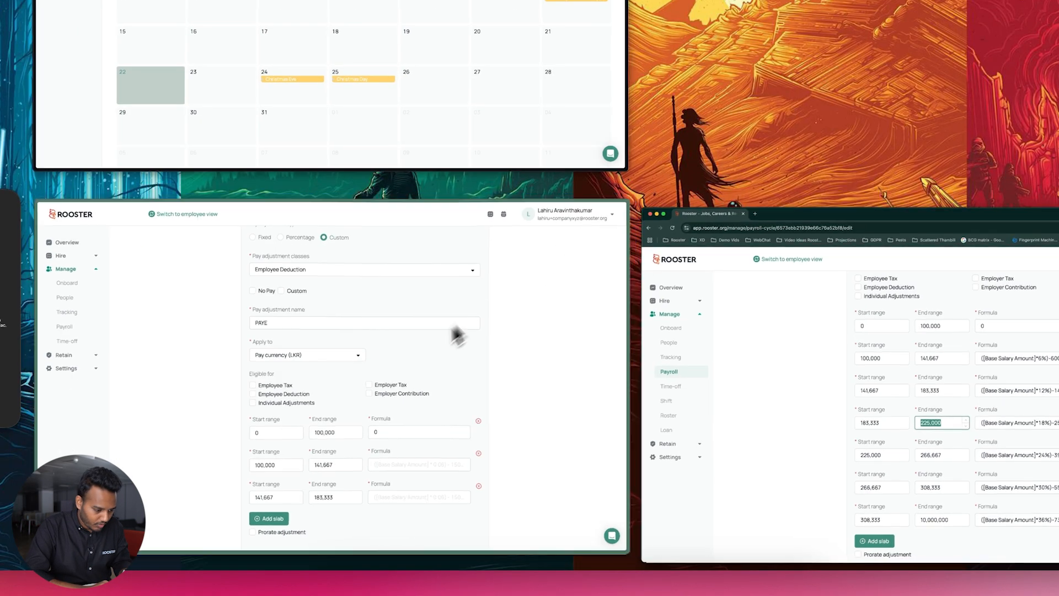
{"action": "left_click", "coordinate": [453, 327]}
{"action": "left_click", "coordinate": [466, 468]}
{"action": "scroll", "coordinate": [468, 467], "scroll_direction": "down", "scroll_amount": 2}
{"action": "scroll", "coordinate": [468, 467], "scroll_direction": "down", "scroll_amount": 3}
{"action": "left_click", "coordinate": [530, 205]}
{"action": "key", "text": "super+v"}
{"action": "double_click", "coordinate": [562, 135]}
{"action": "left_click", "coordinate": [473, 257]}
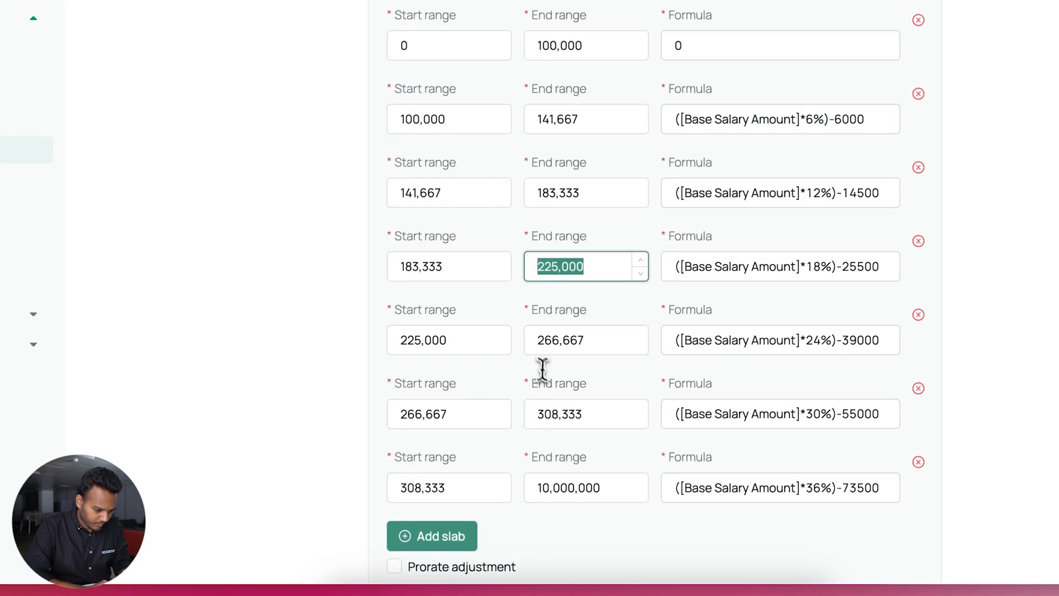
Add a fifth PAYE tax slab from 225,000 to 266,667
{"action": "double_click", "coordinate": [560, 340]}
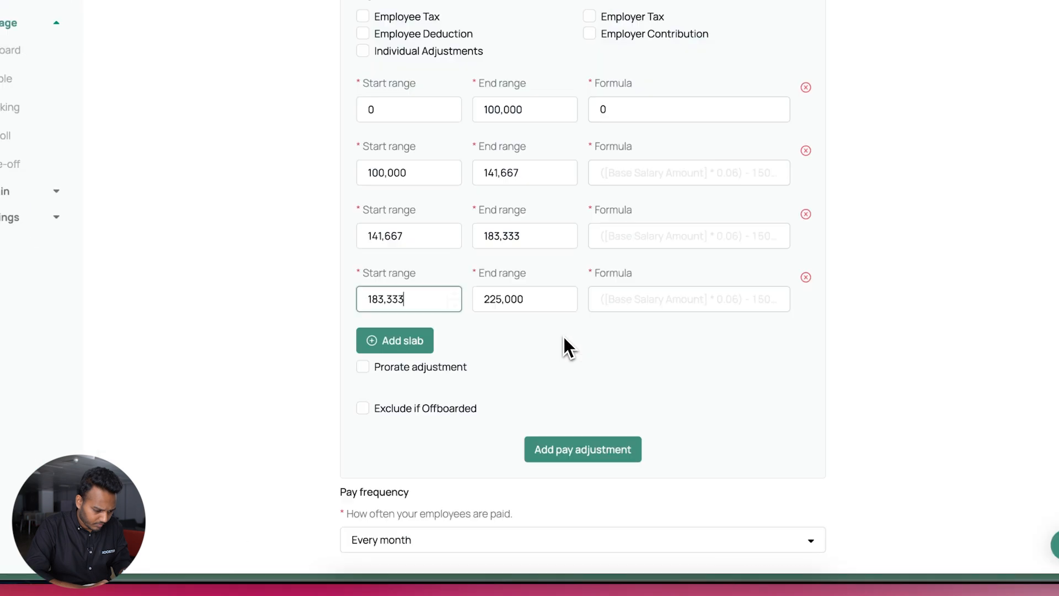
{"action": "left_click", "coordinate": [420, 341]}
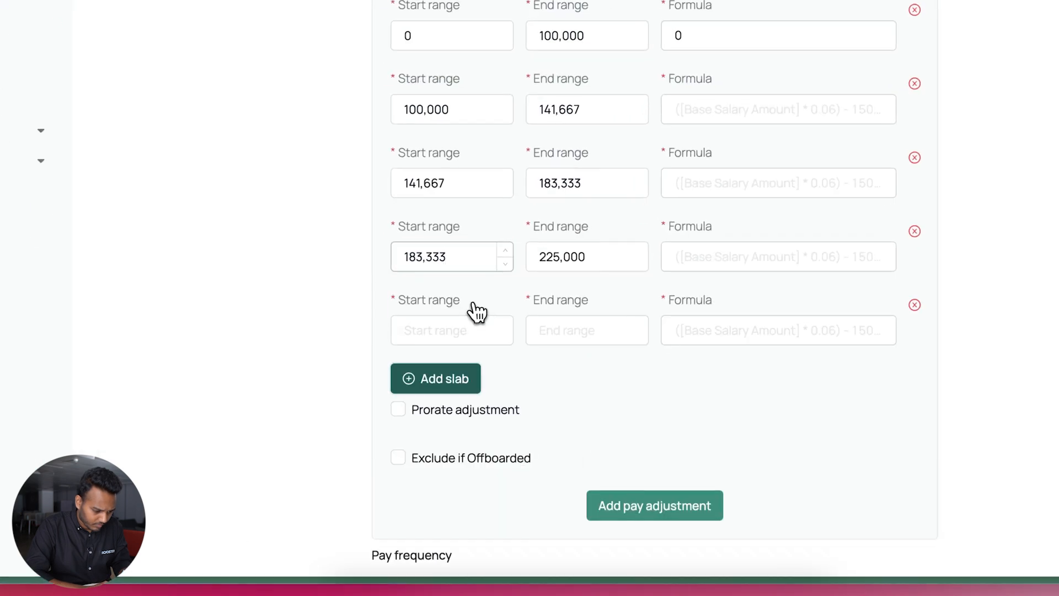
{"action": "left_click", "coordinate": [561, 307]}
{"action": "key", "text": "super+v"}
{"action": "double_click", "coordinate": [574, 247]}
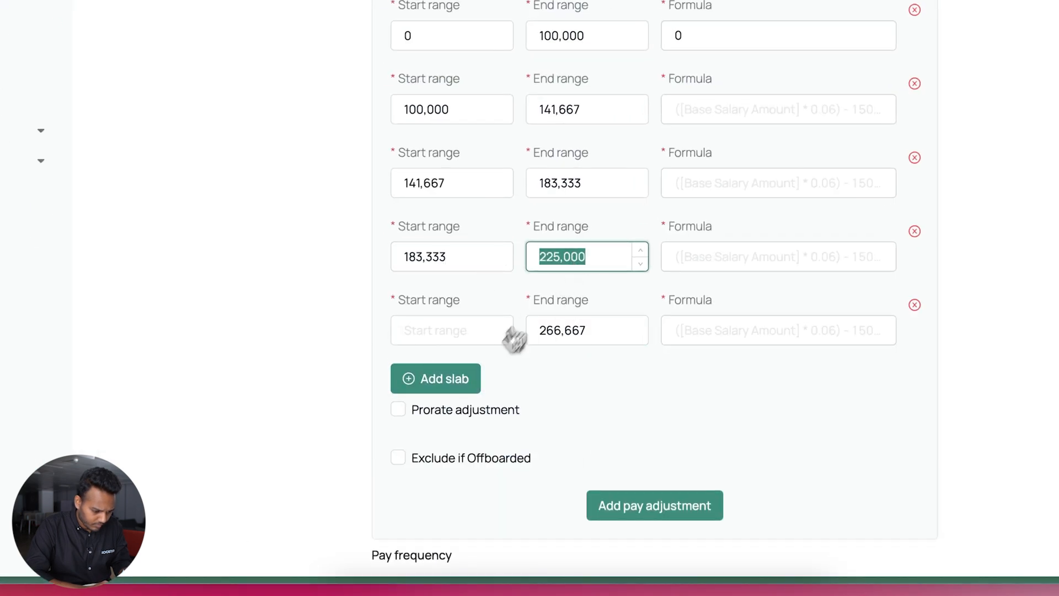
{"action": "left_click", "coordinate": [444, 380]}
{"action": "left_click", "coordinate": [444, 403]}
{"action": "key", "text": "super+v"}
{"action": "double_click", "coordinate": [551, 259]}
{"action": "key", "text": "super+c"}
{"action": "left_click", "coordinate": [468, 333]}
{"action": "key", "text": "super+v"}
Set the sixth slab's end to 308,333 and add a seventh slab from 308,333 to 10,000,000
{"action": "left_click", "coordinate": [547, 401]}
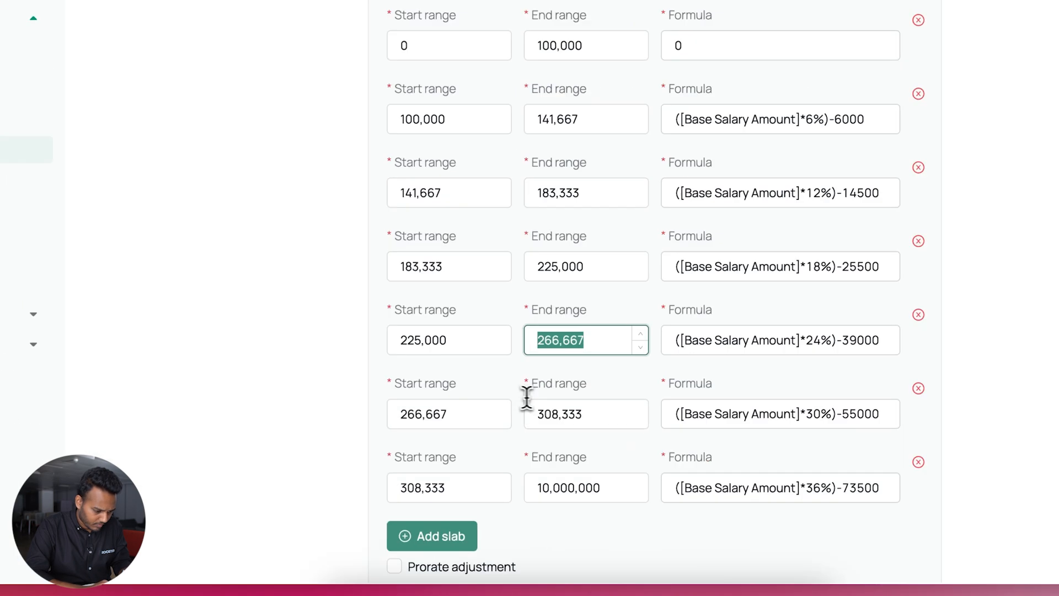
{"action": "double_click", "coordinate": [543, 412]}
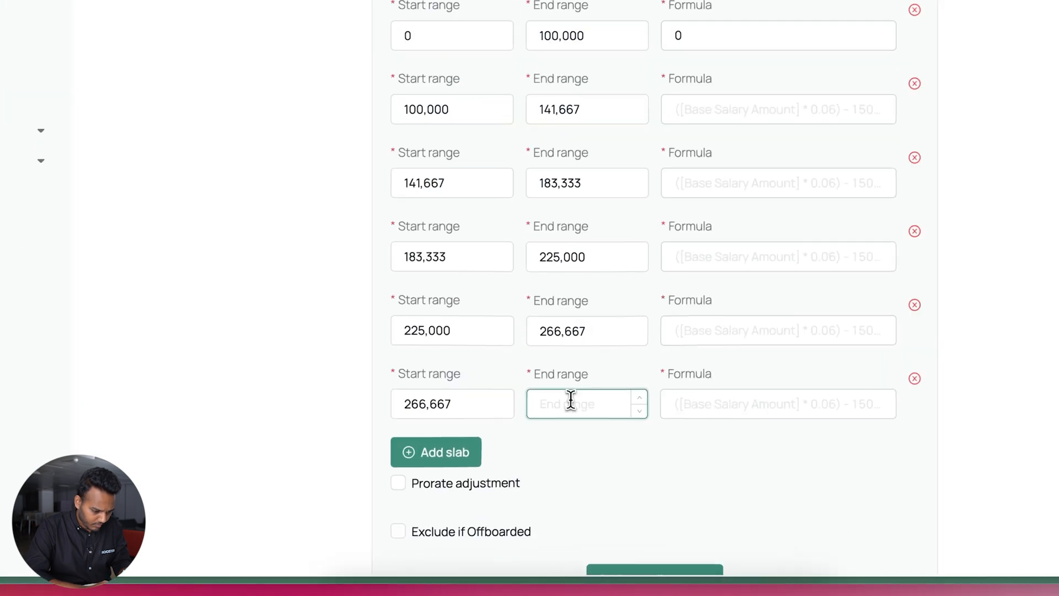
{"action": "type", "text": "308,333"}
{"action": "left_click", "coordinate": [448, 453]}
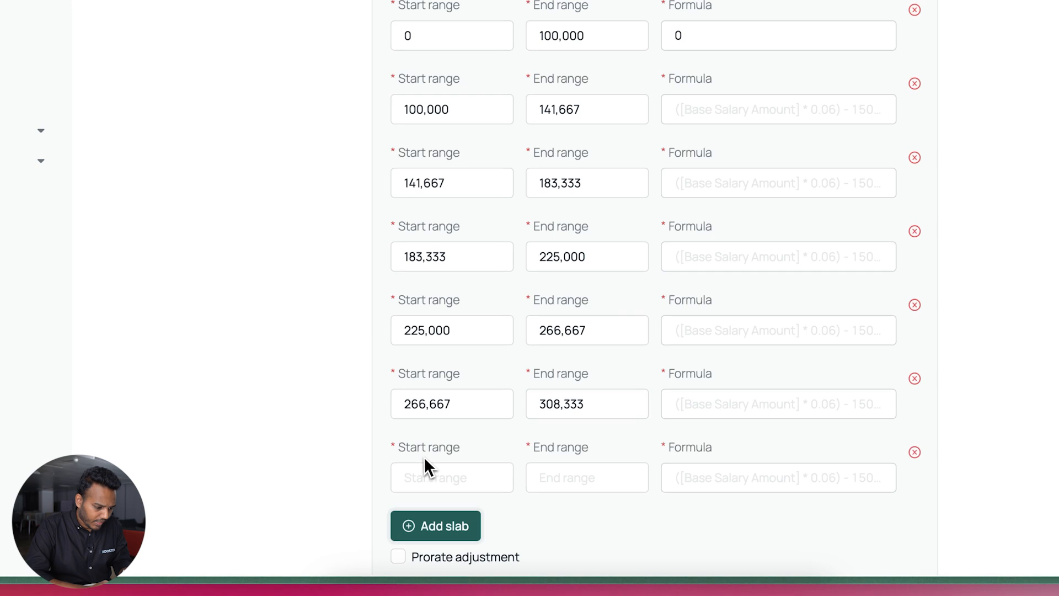
{"action": "left_click", "coordinate": [436, 469]}
{"action": "type", "text": "308,333"}
{"action": "left_click", "coordinate": [550, 435]}
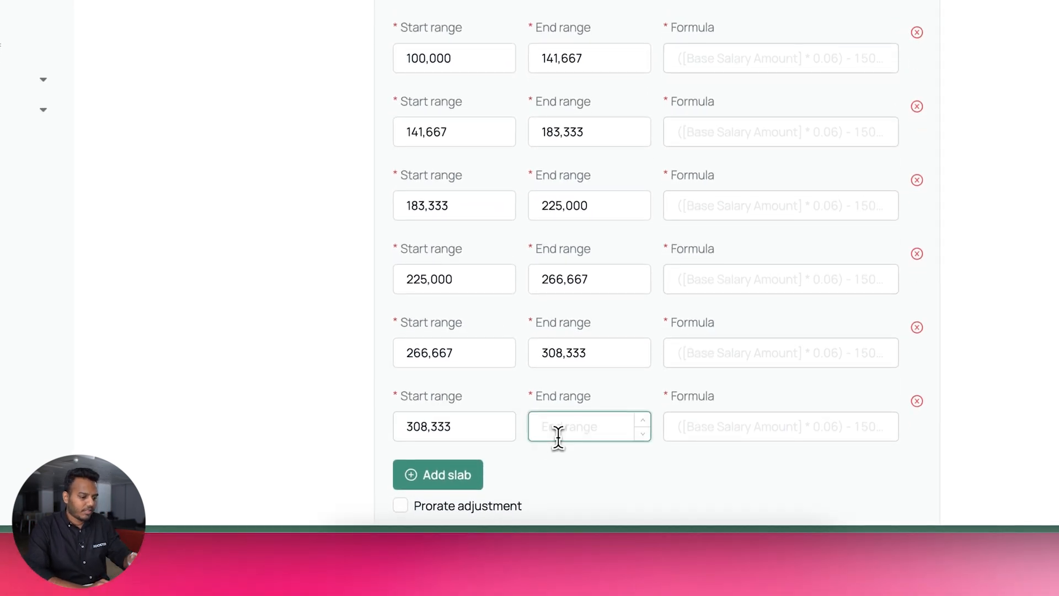
{"action": "type", "text": "1,000,000"}
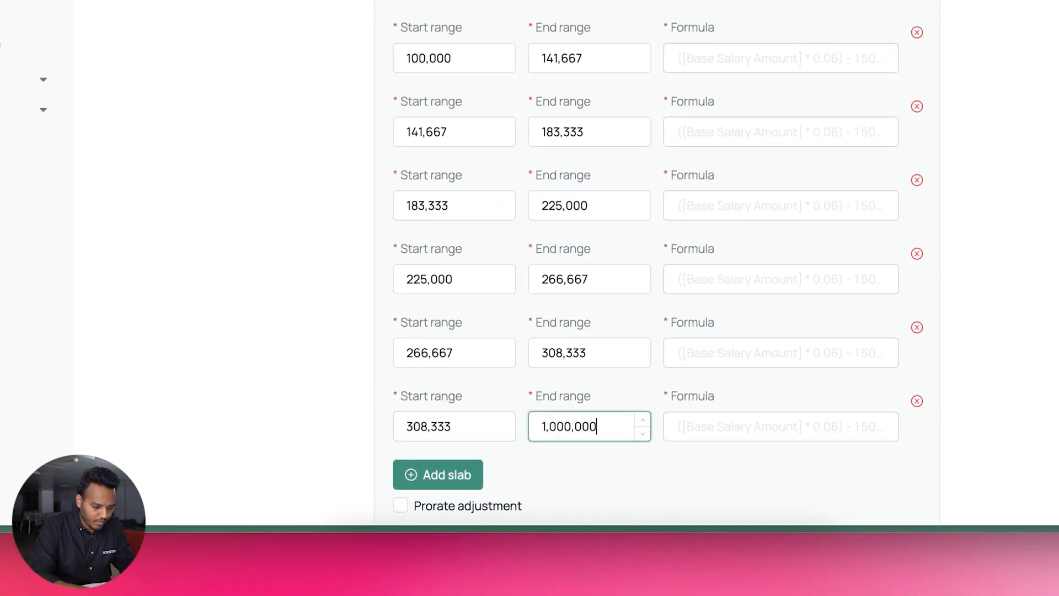
{"action": "type", "text": "0"}
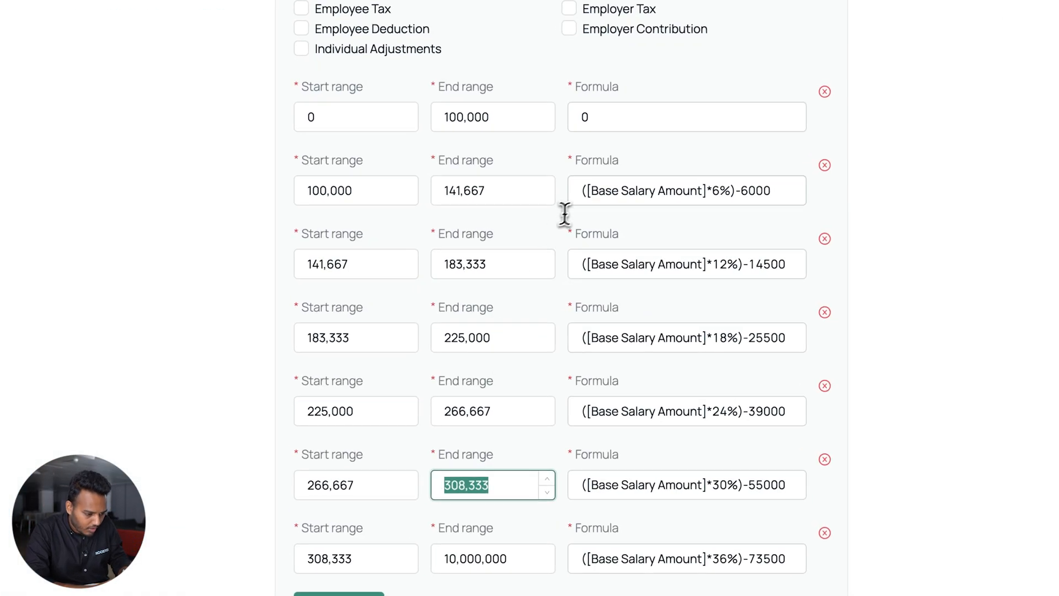
Enter the second slab's formula as ([Base Salary Amount]*6%)-5000
{"action": "left_click_drag", "start_coordinate": [591, 204], "coordinate": [678, 201]}
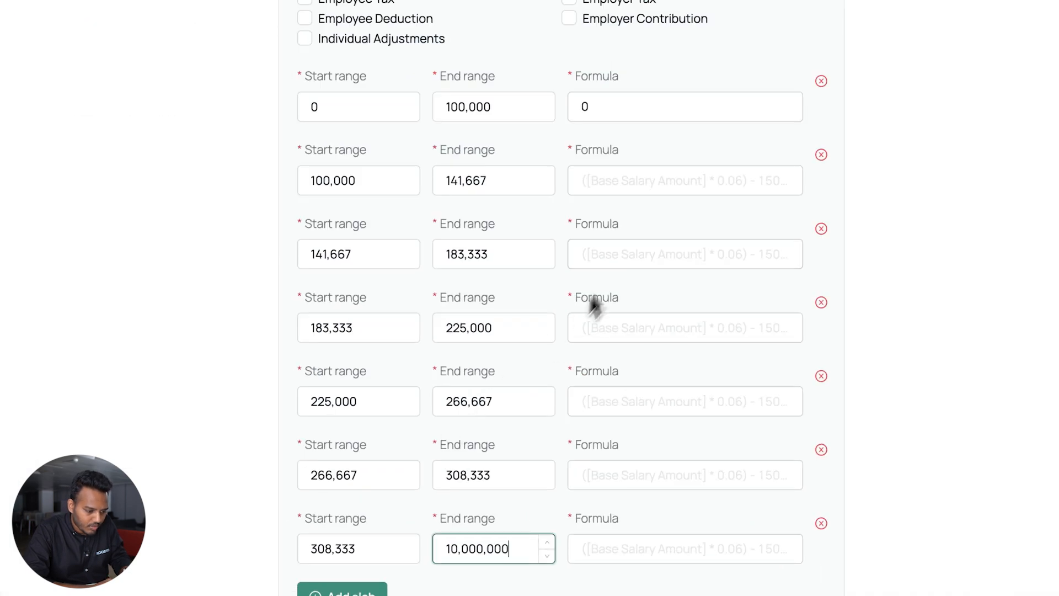
{"action": "left_click", "coordinate": [641, 177]}
{"action": "key", "text": "ctrl+v"}
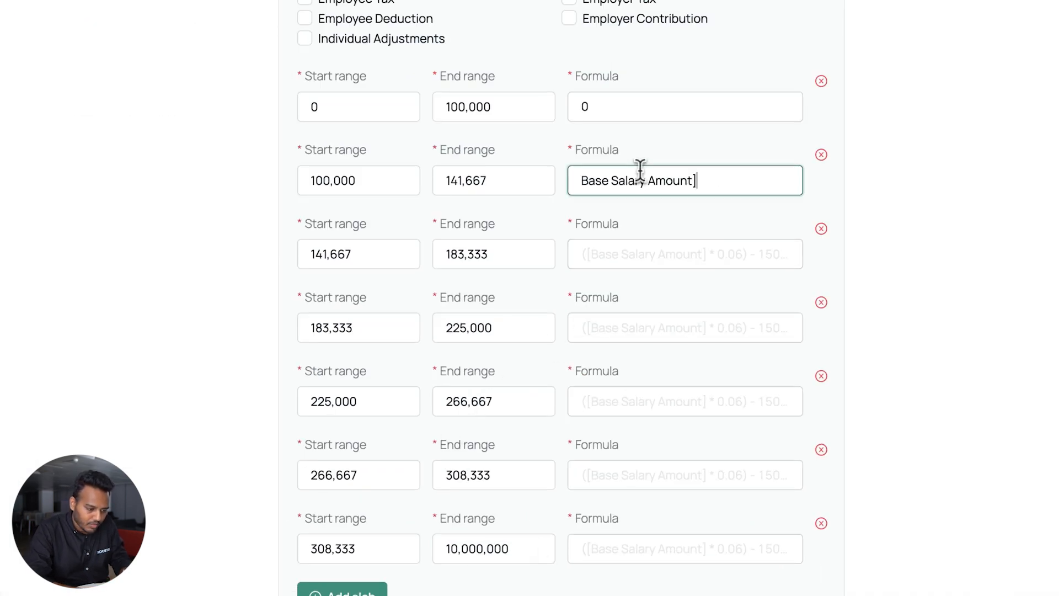
{"action": "type", "text": "["}
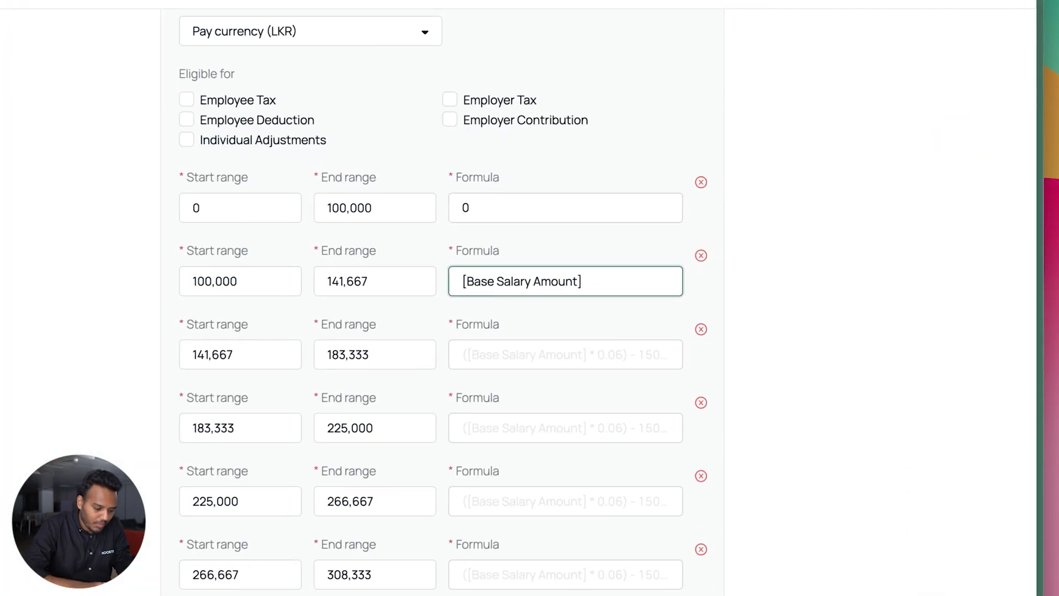
{"action": "type", "text": "*6%"}
{"action": "type", "text": ") -"}
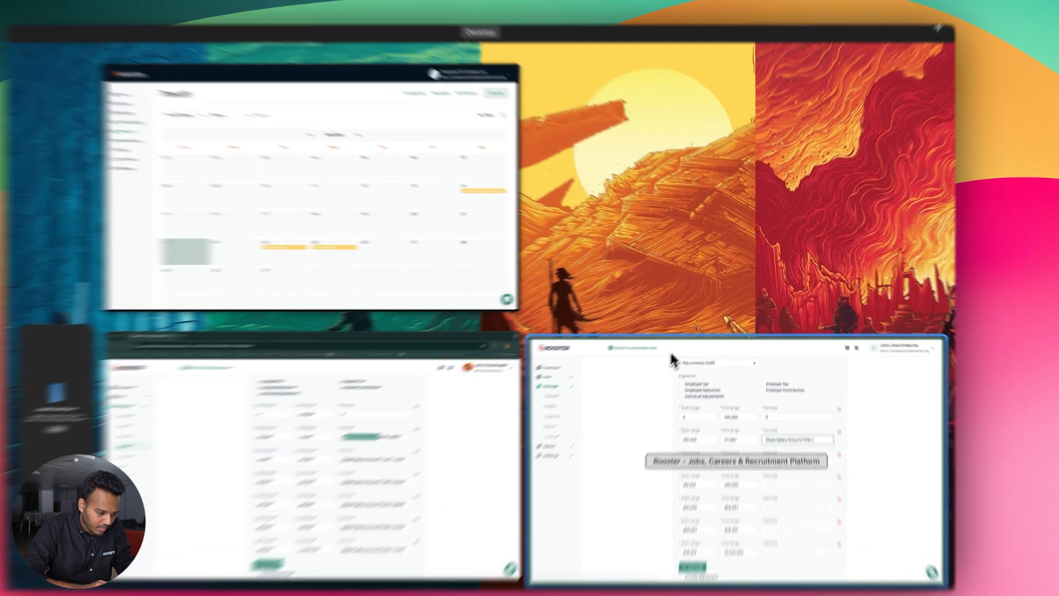
{"action": "type", "text": "5"}
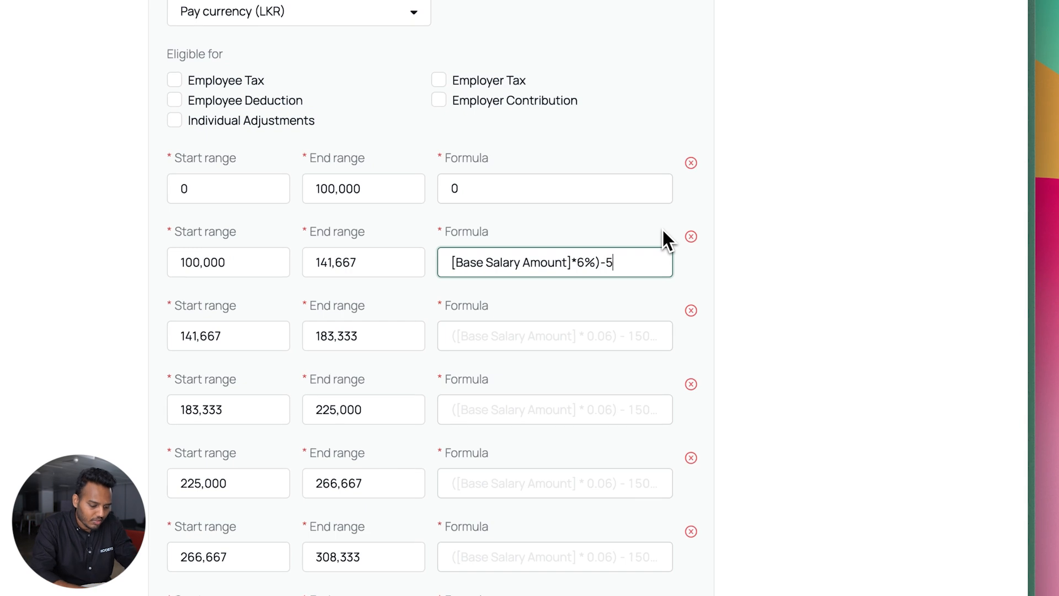
{"action": "type", "text": "000"}
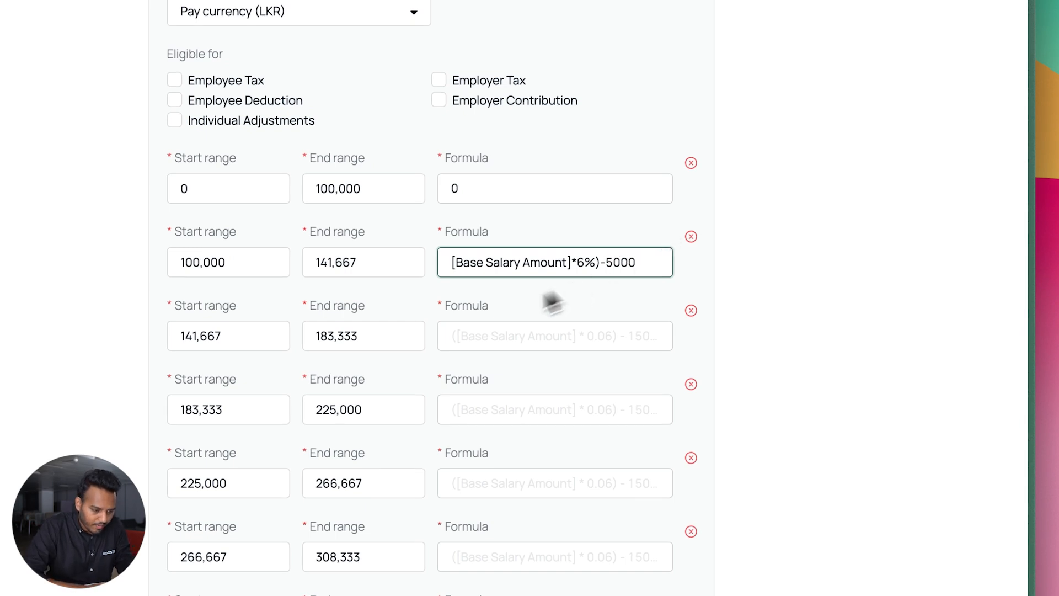
{"action": "left_click", "coordinate": [447, 264]}
{"action": "type", "text": "("}
{"action": "left_click", "coordinate": [786, 291]}
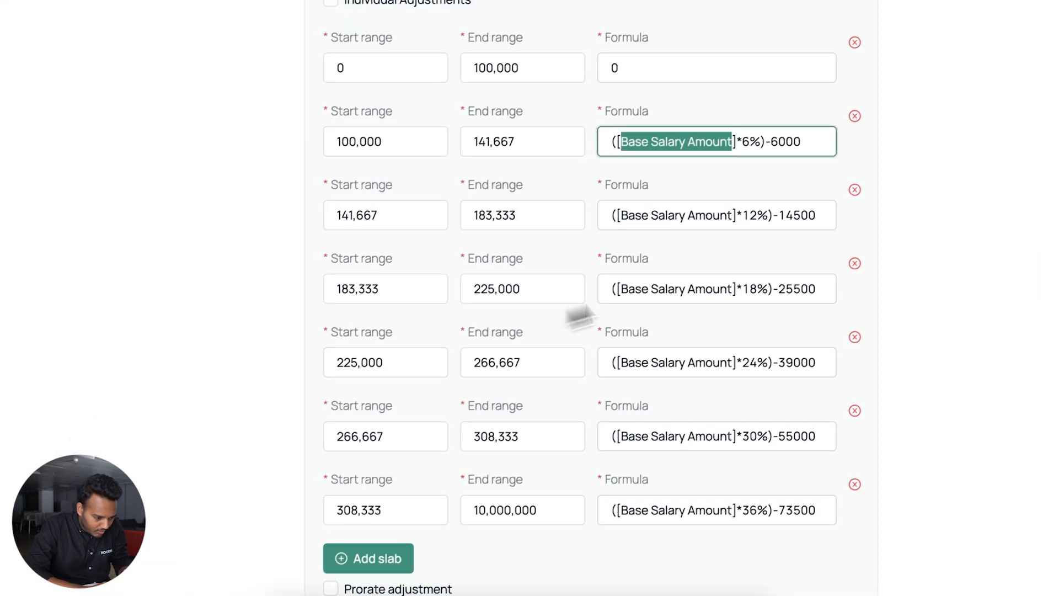
Copy the 12% and 18% reference formulas into the third and fourth slabs
{"action": "triple_click", "coordinate": [727, 216]}
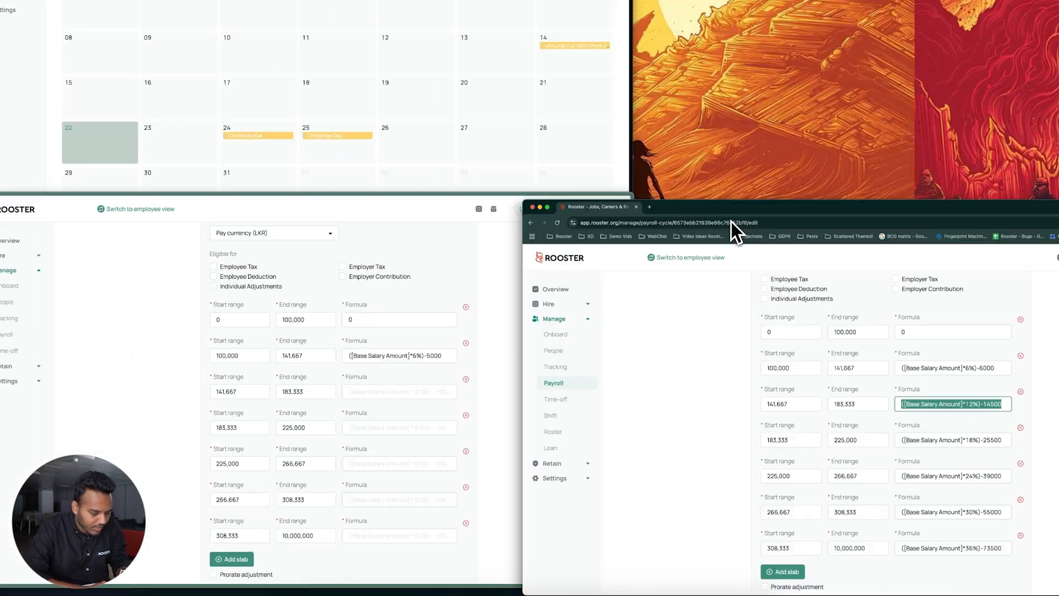
{"action": "left_click", "coordinate": [387, 395]}
{"action": "key", "text": "super+v"}
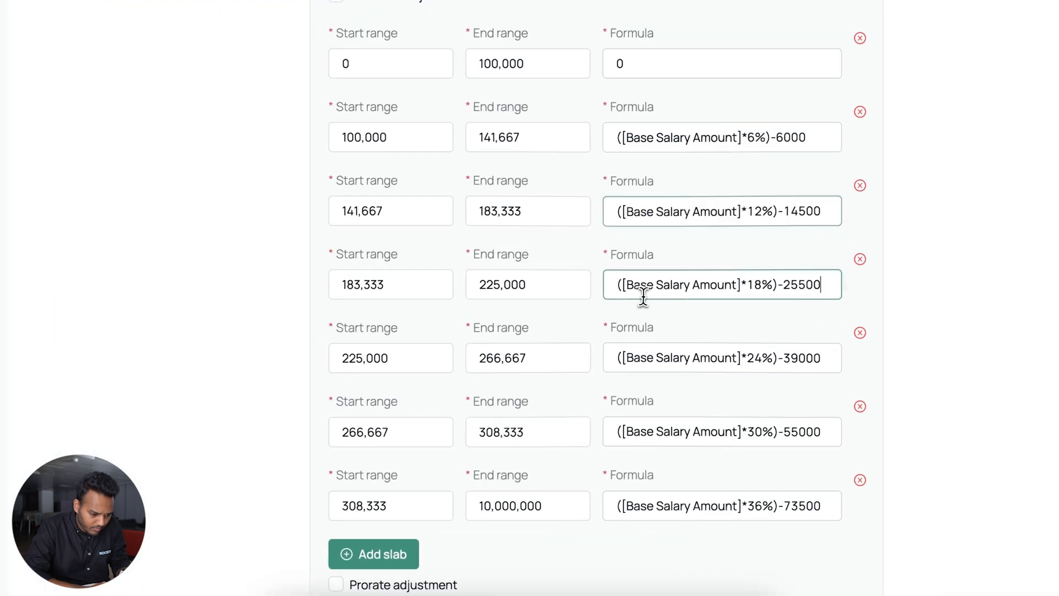
{"action": "triple_click", "coordinate": [645, 293]}
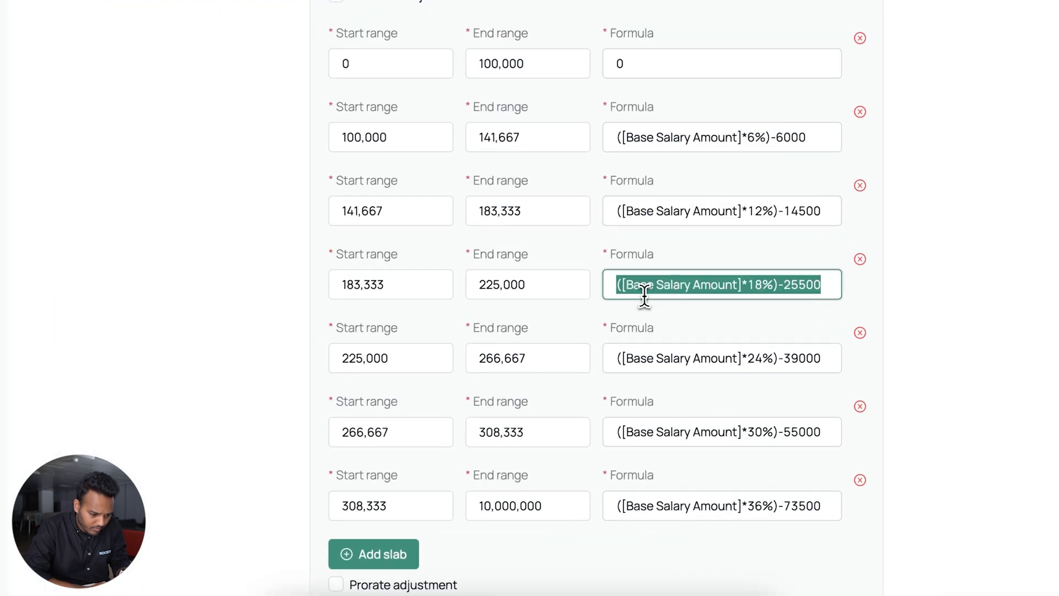
{"action": "key", "text": "super+c"}
{"action": "left_click", "coordinate": [655, 284]}
{"action": "key", "text": "super+v"}
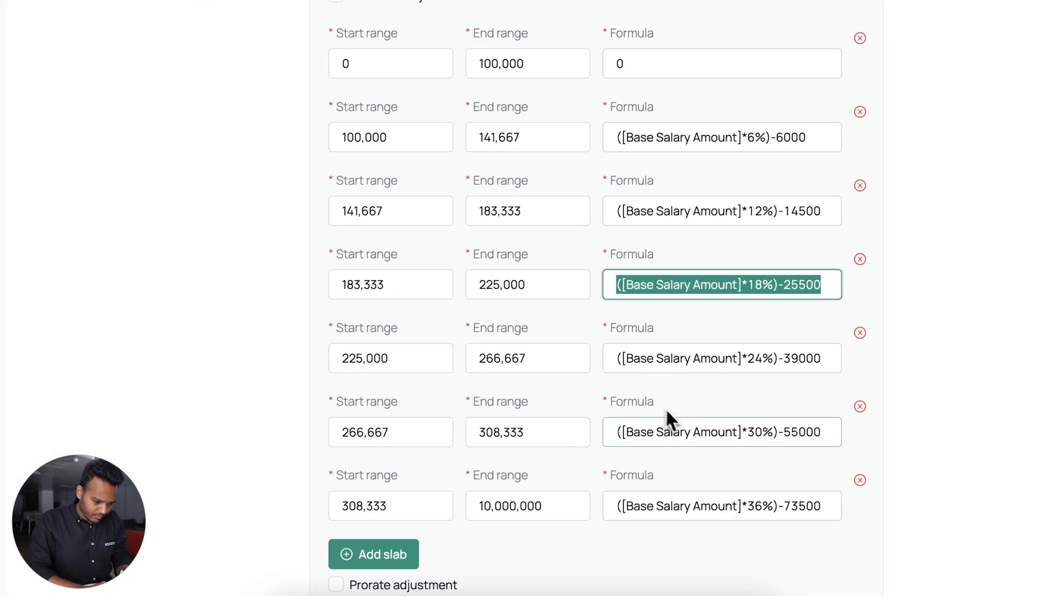
Copy the 24%, 30% and 36% reference formulas into the fifth, sixth and seventh slabs
{"action": "triple_click", "coordinate": [674, 358]}
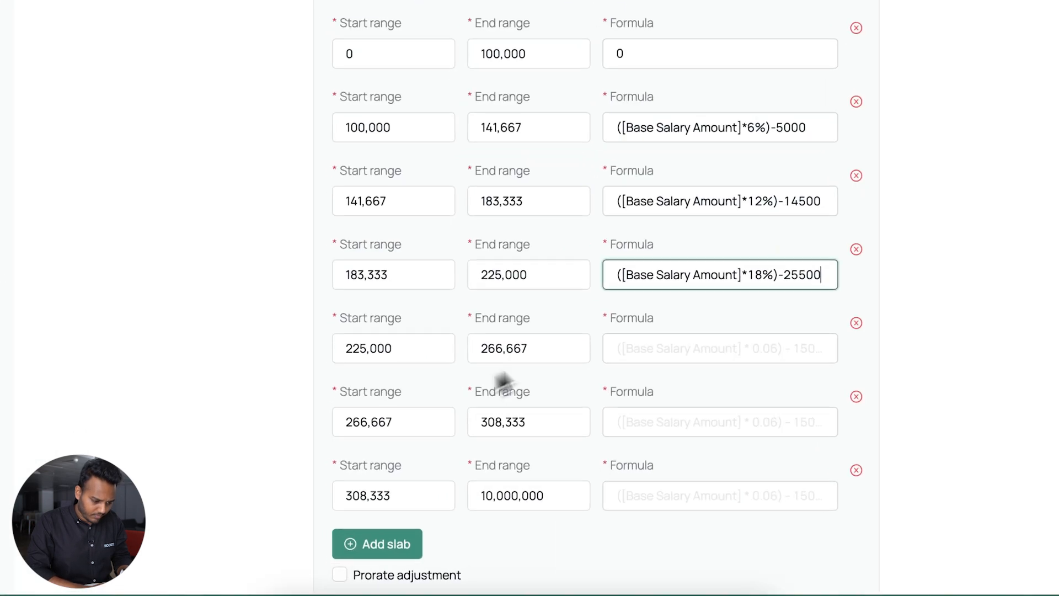
{"action": "left_click", "coordinate": [657, 354]}
{"action": "key", "text": "super+v"}
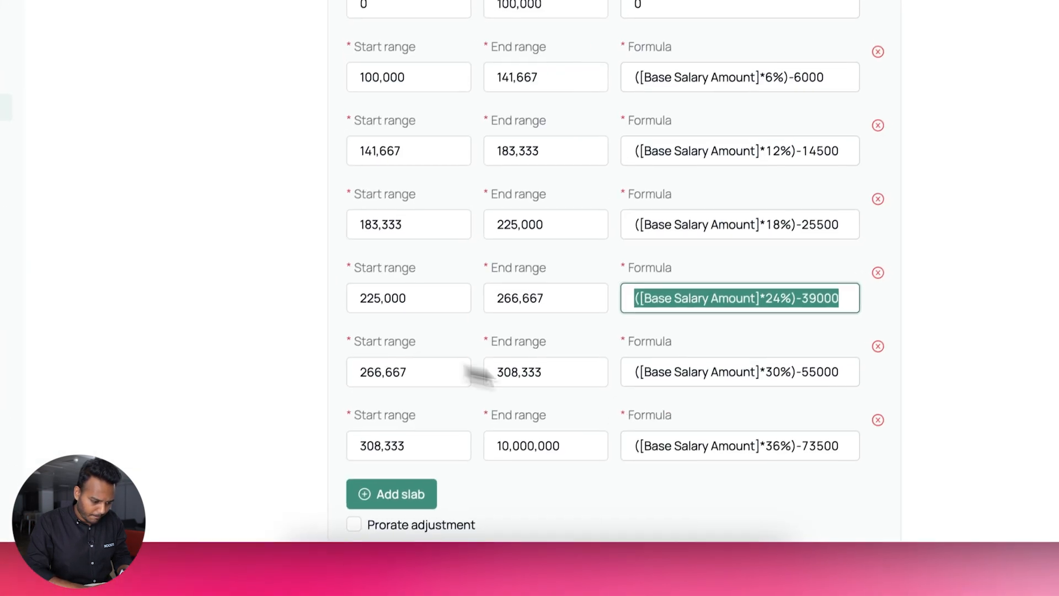
{"action": "triple_click", "coordinate": [696, 376]}
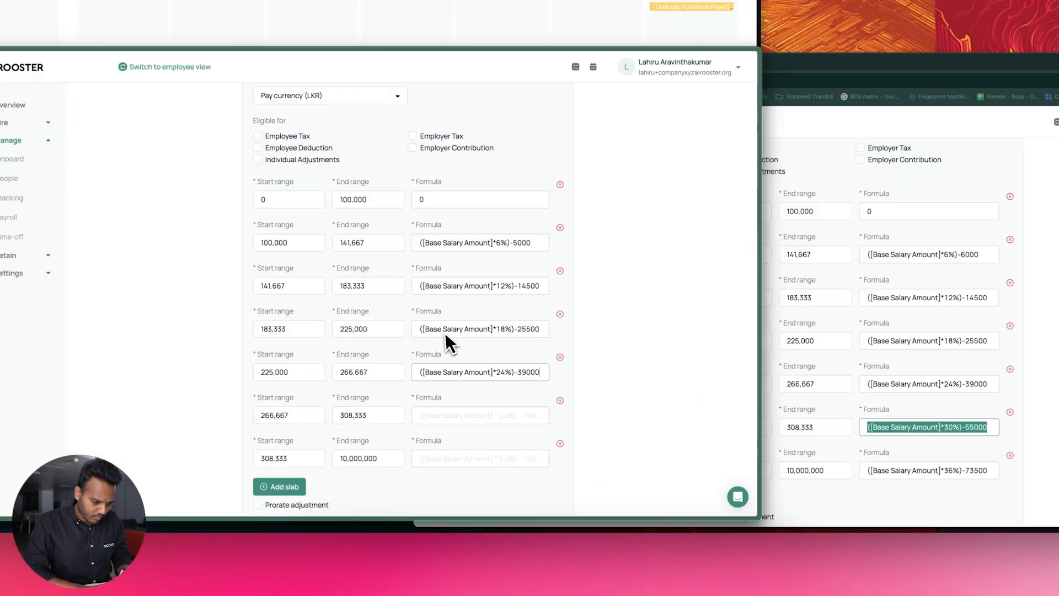
{"action": "left_click", "coordinate": [413, 434]}
{"action": "key", "text": "super+v"}
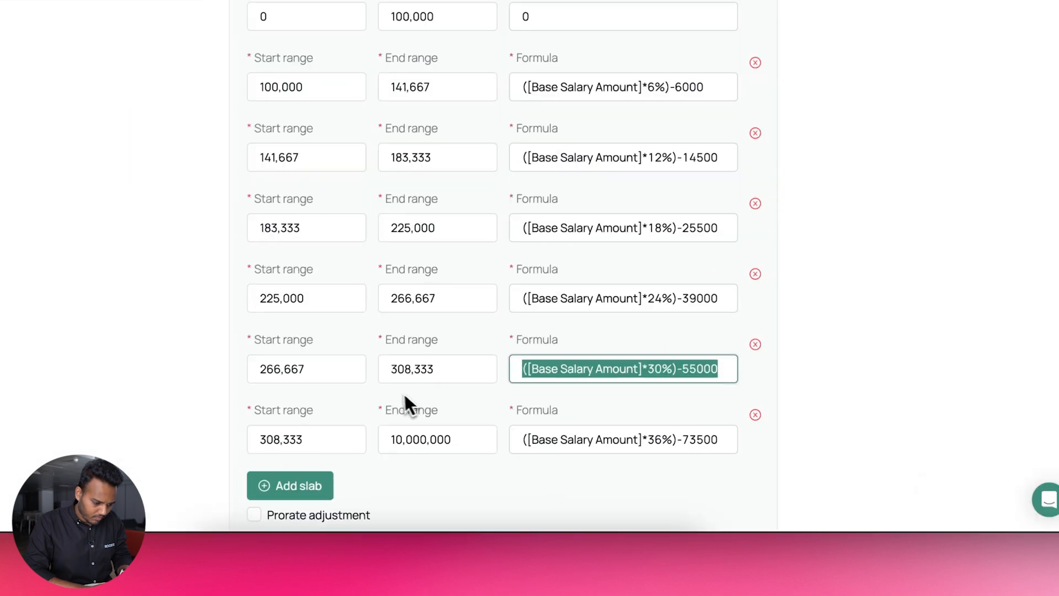
{"action": "triple_click", "coordinate": [486, 445]}
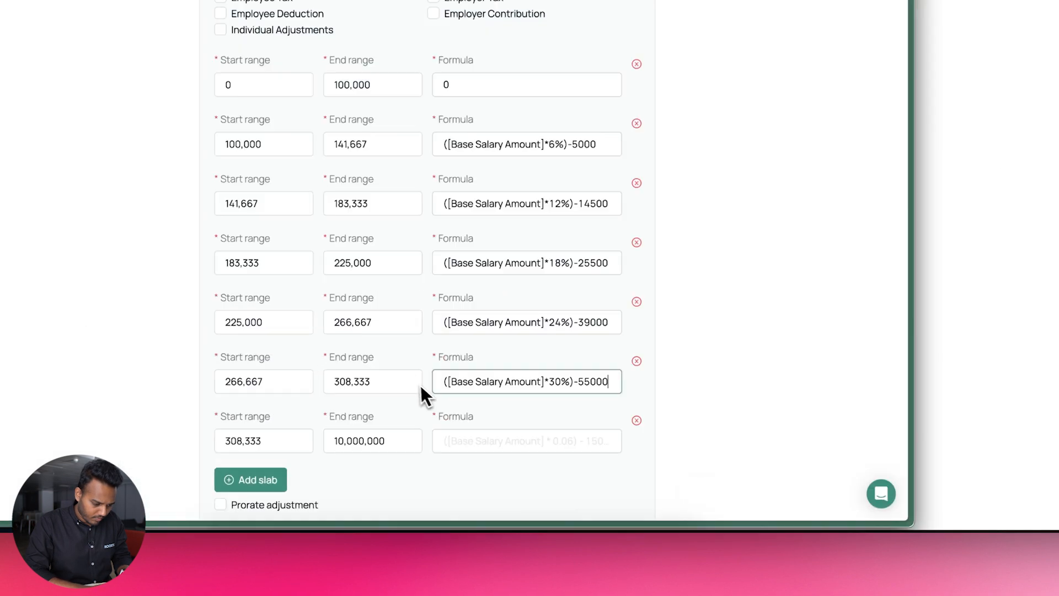
{"action": "left_click", "coordinate": [417, 454]}
{"action": "key", "text": "super+v"}
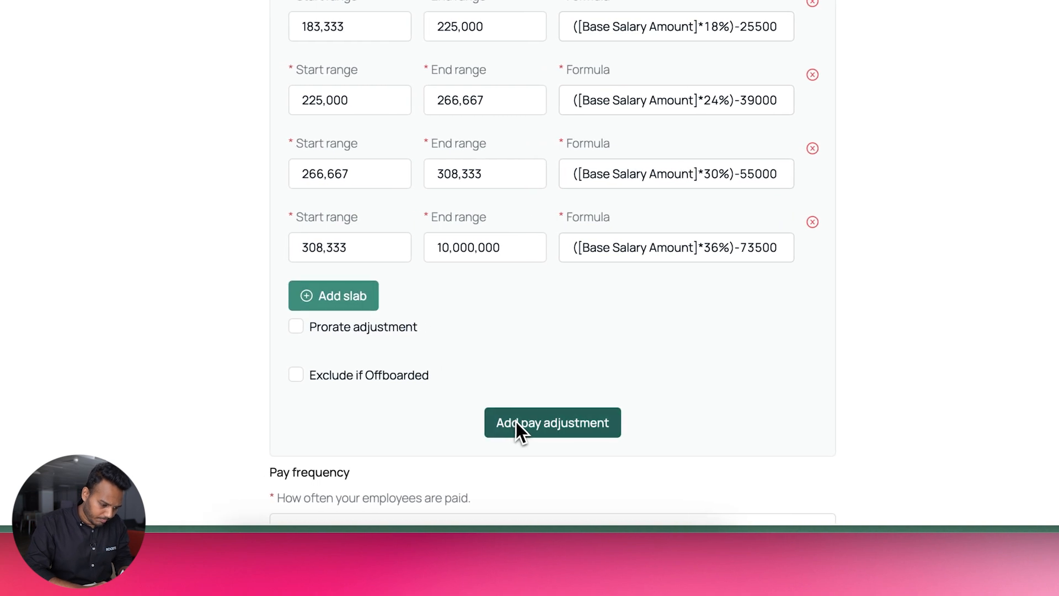
Save the PAYE adjustment and start a new blank pay adjustment
{"action": "left_click", "coordinate": [519, 424]}
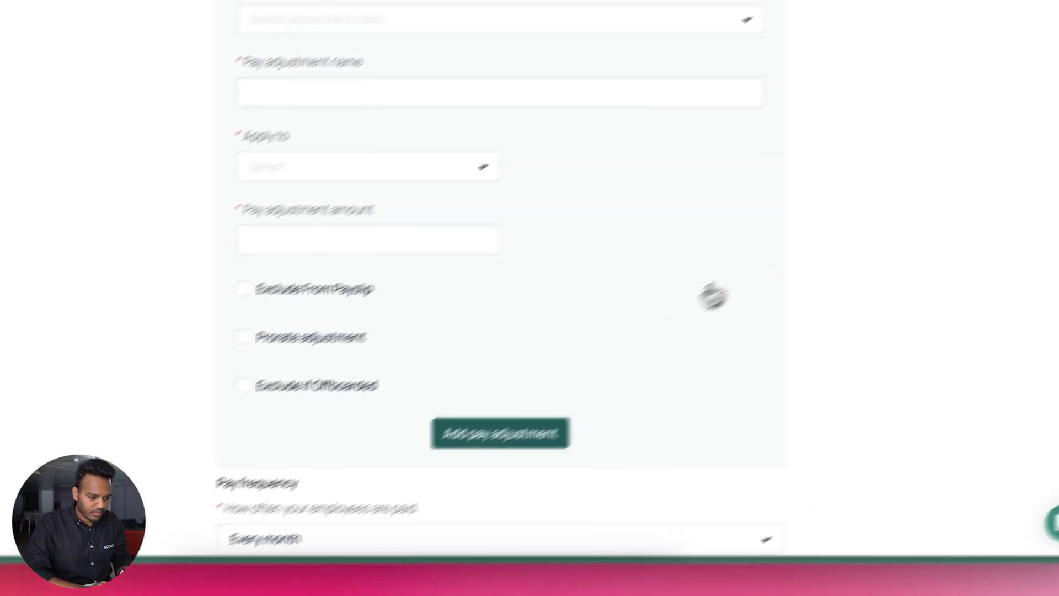
{"action": "scroll", "coordinate": [694, 306], "scroll_direction": "up", "scroll_amount": 10}
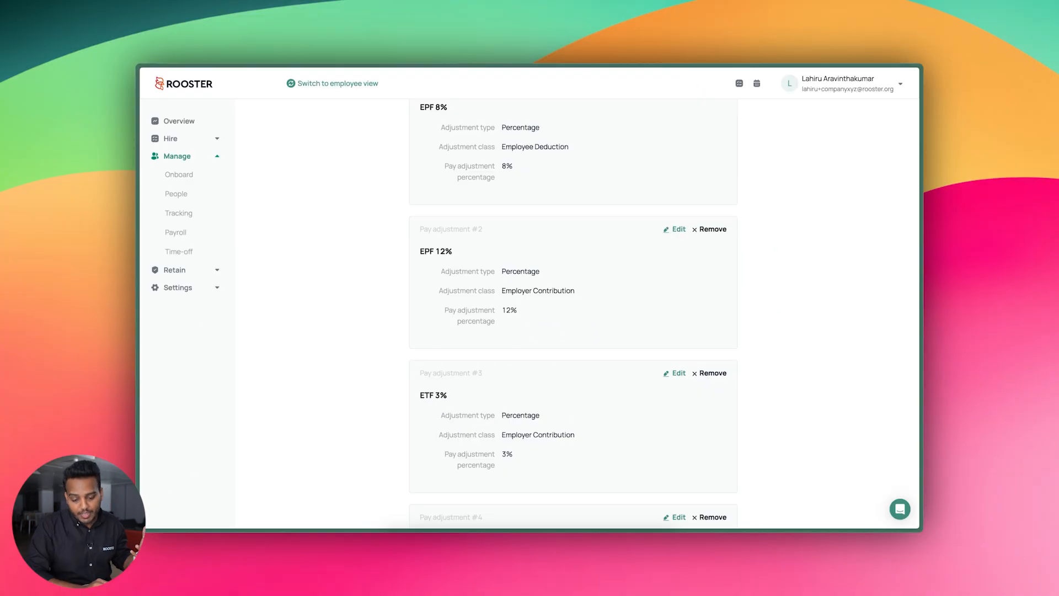
{"action": "scroll", "coordinate": [745, 351], "scroll_direction": "down", "scroll_amount": 8}
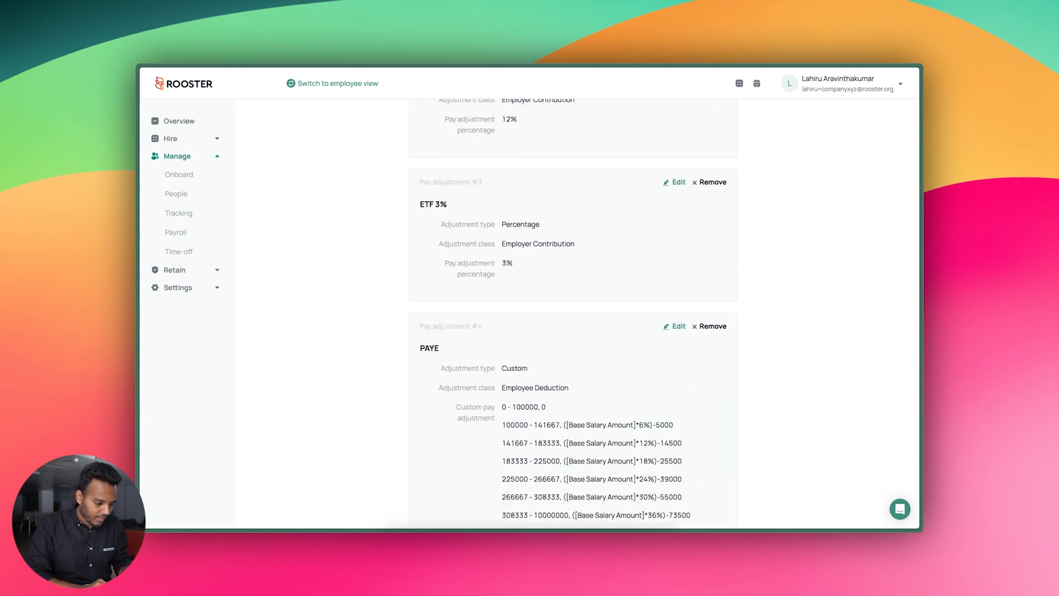
{"action": "scroll", "coordinate": [550, 355], "scroll_direction": "down", "scroll_amount": 3}
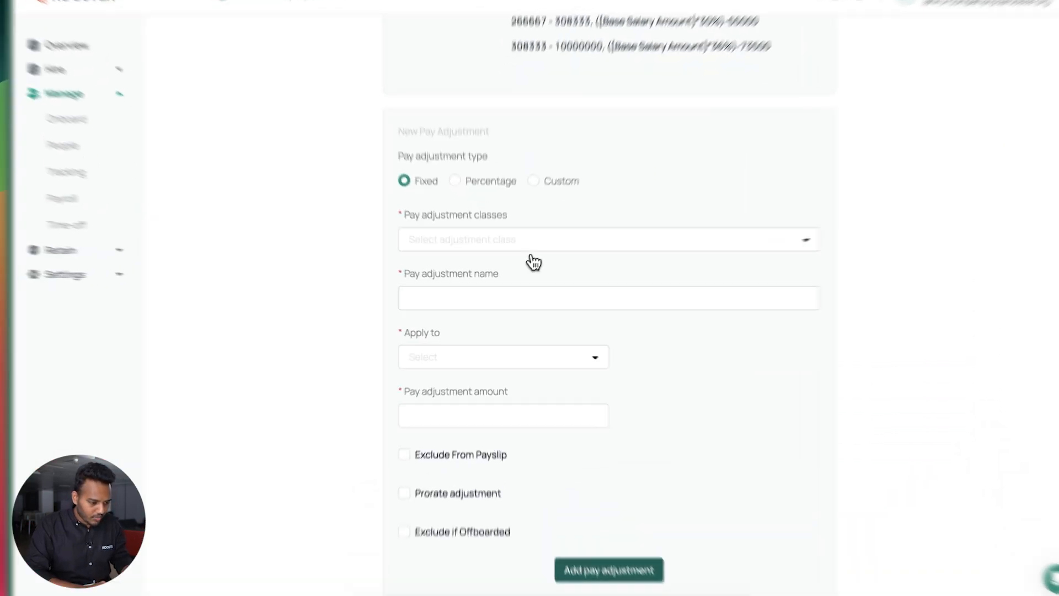
Make the new adjustment a No Pay Employee Deduction applied to Pay currency (LKR)
{"action": "left_click", "coordinate": [531, 249]}
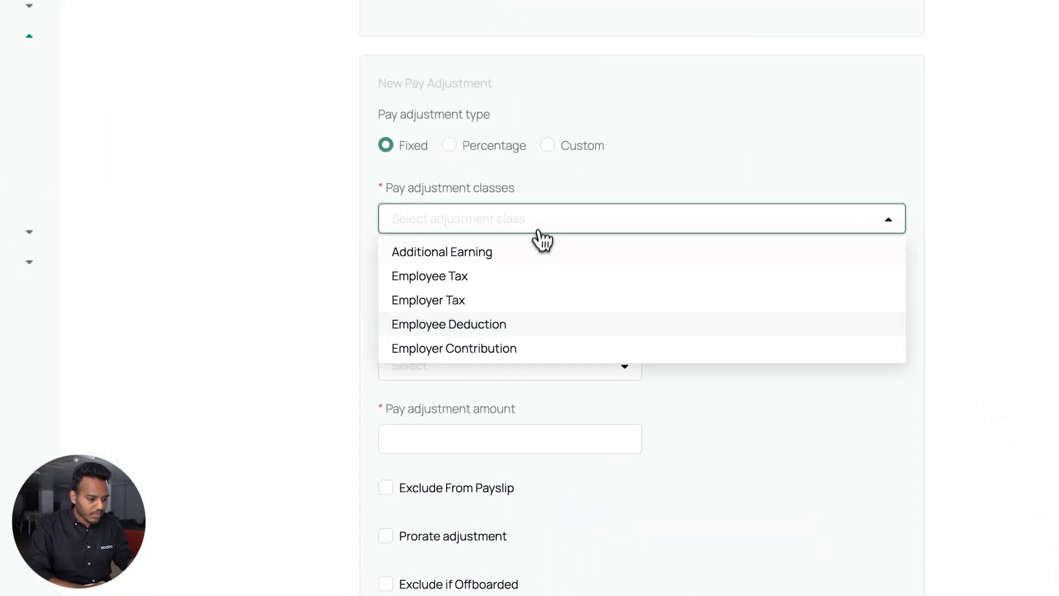
{"action": "left_click", "coordinate": [510, 325]}
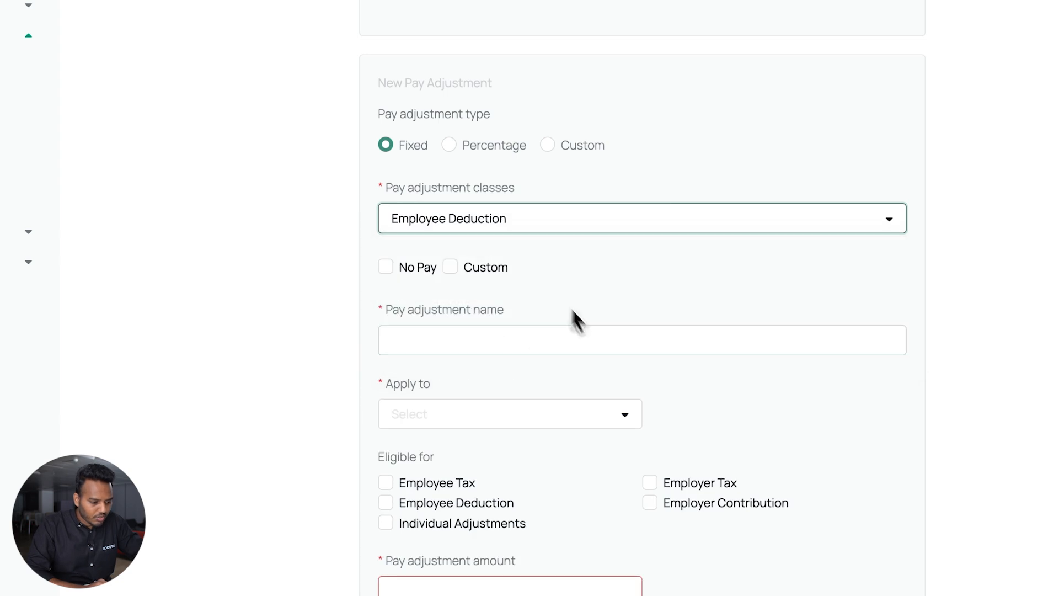
{"action": "left_click", "coordinate": [419, 268]}
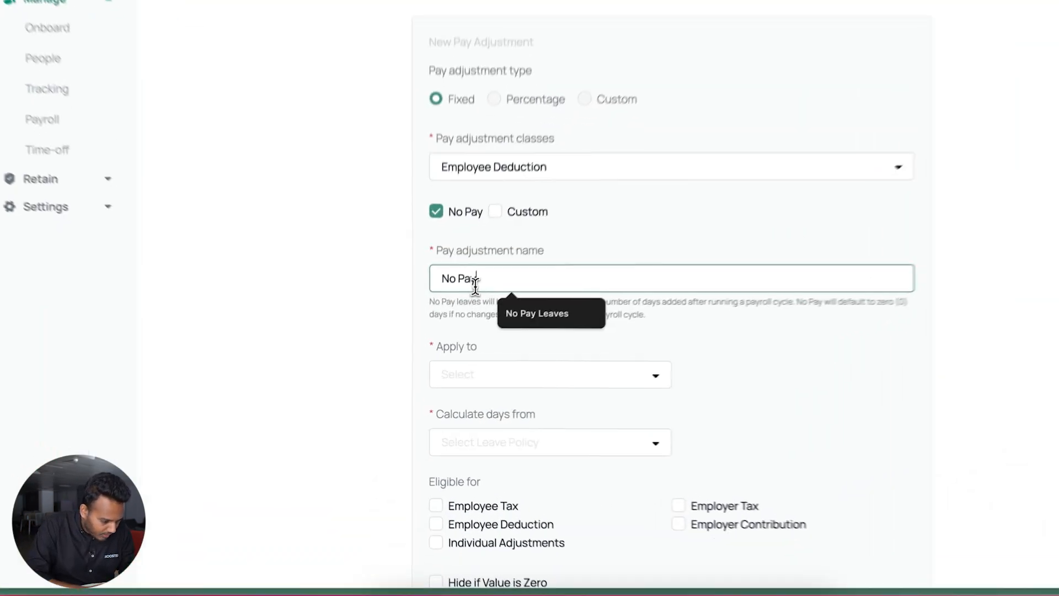
{"action": "double_click", "coordinate": [448, 333]}
{"action": "left_click", "coordinate": [465, 359]}
{"action": "left_click", "coordinate": [470, 404]}
{"action": "scroll", "coordinate": [469, 407], "scroll_direction": "down", "scroll_amount": 3}
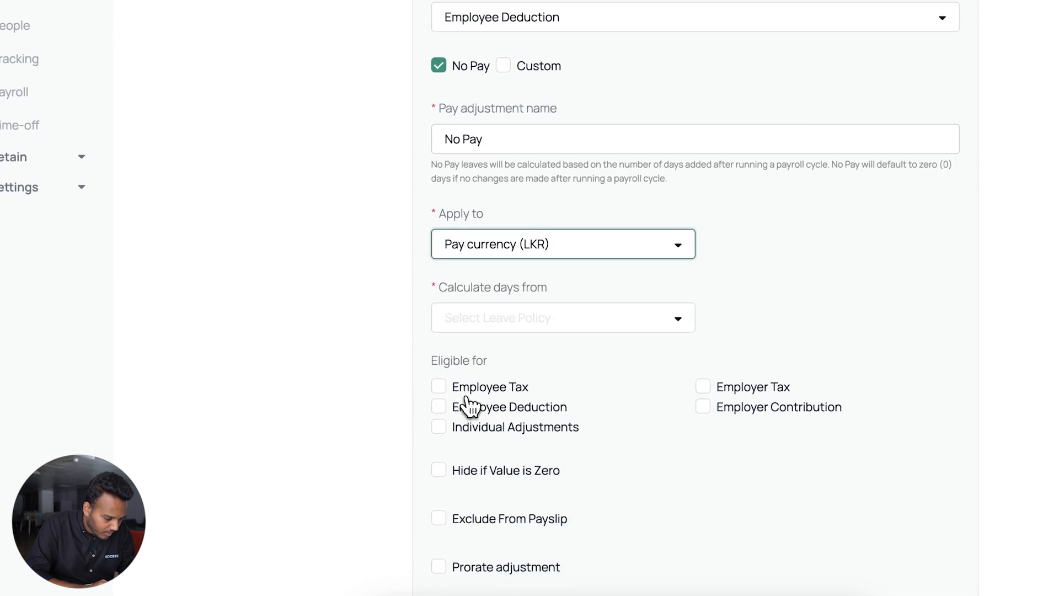
{"action": "left_click", "coordinate": [476, 258]}
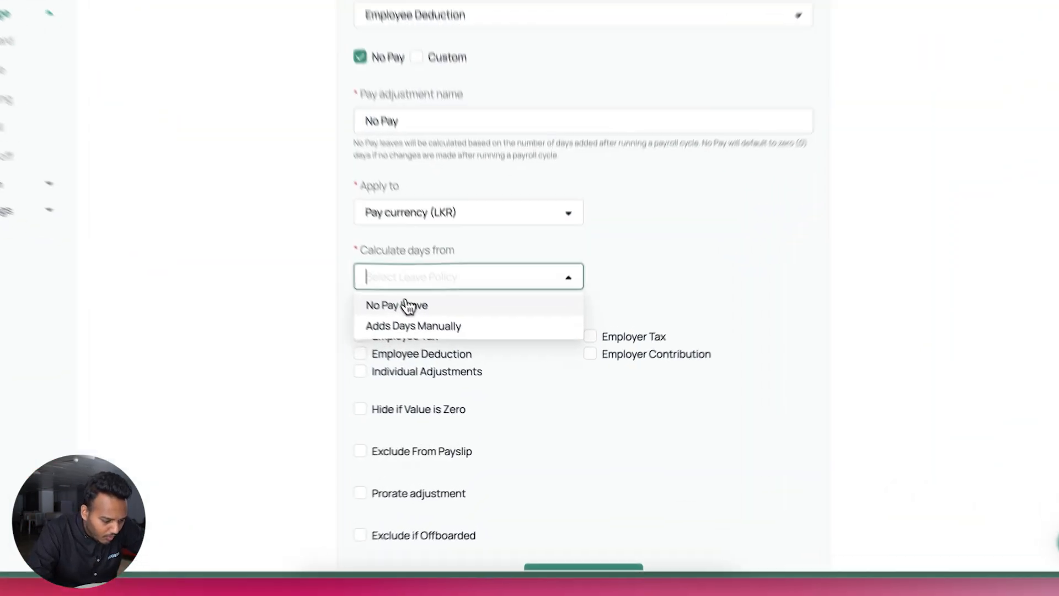
Count no-pay days from No Pay Leave, using the No Pay Leaves leave policy
{"action": "left_click", "coordinate": [451, 351]}
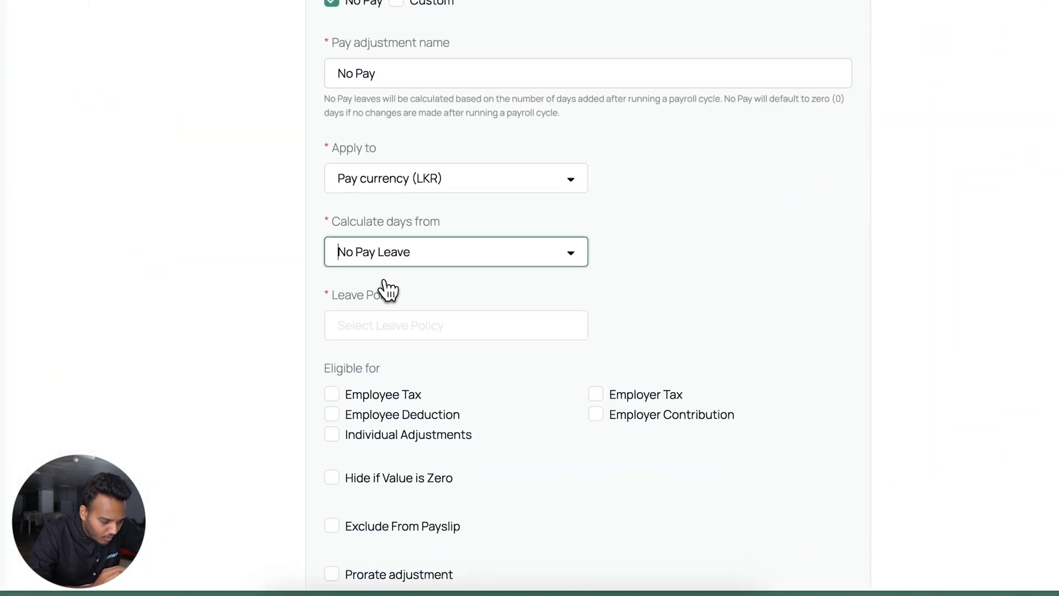
{"action": "left_click", "coordinate": [380, 322]}
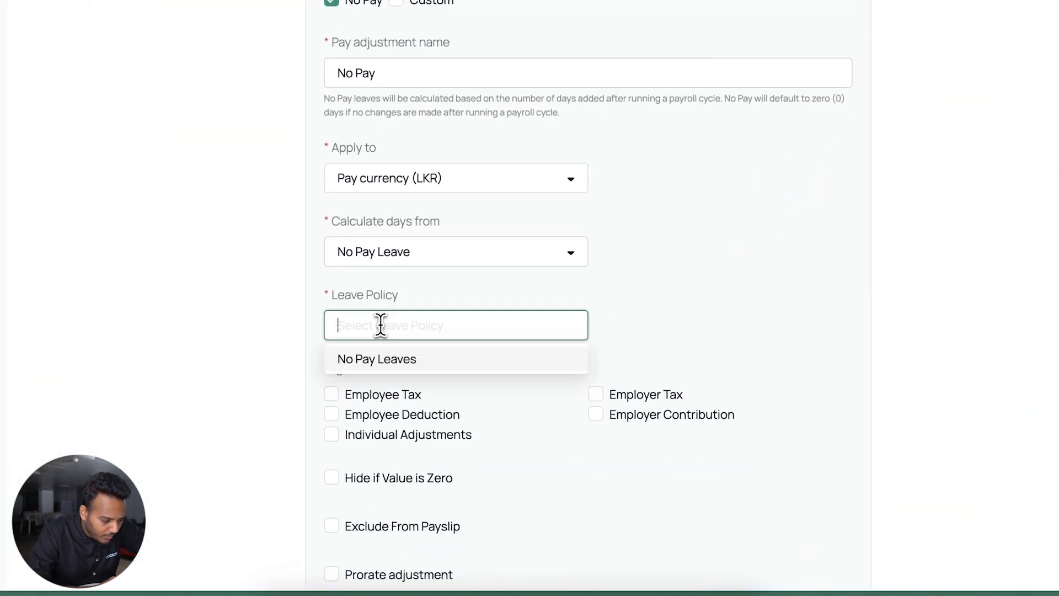
{"action": "left_click", "coordinate": [394, 364]}
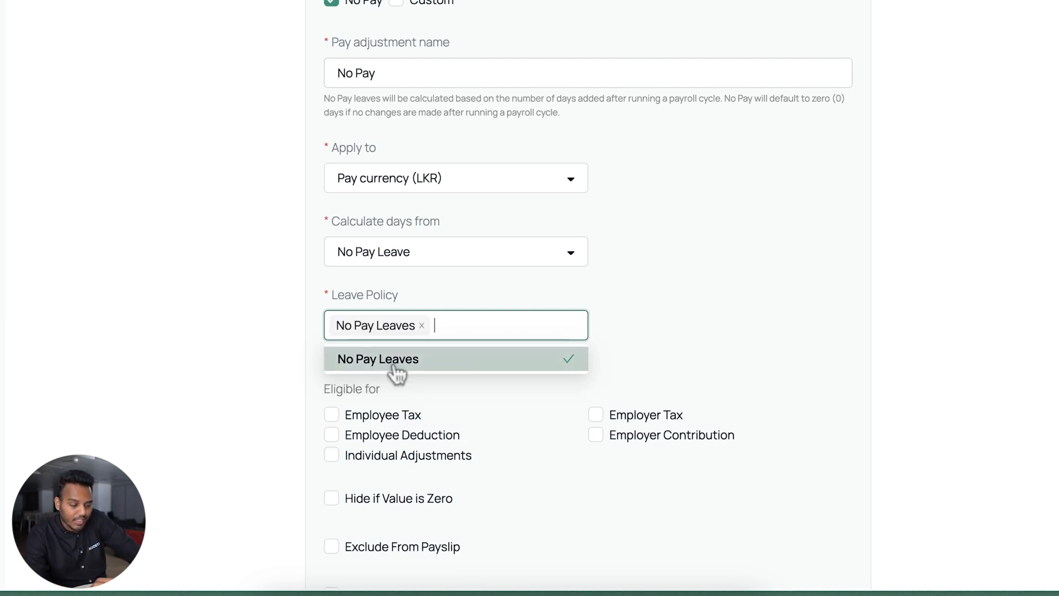
{"action": "left_click", "coordinate": [693, 300]}
{"action": "scroll", "coordinate": [651, 334], "scroll_direction": "down", "scroll_amount": 2}
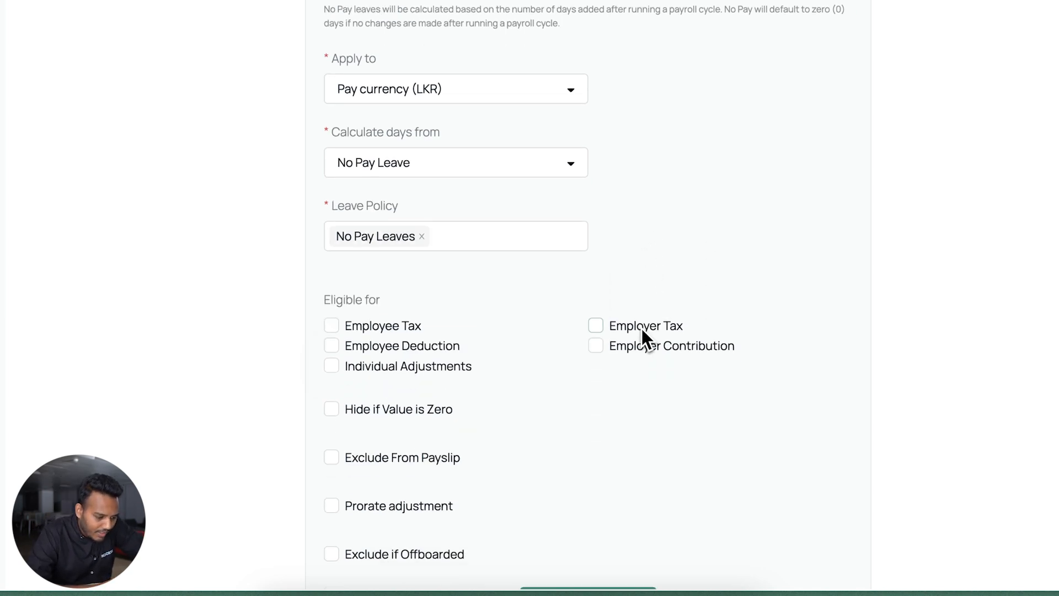
{"action": "scroll", "coordinate": [640, 329], "scroll_direction": "up", "scroll_amount": 3}
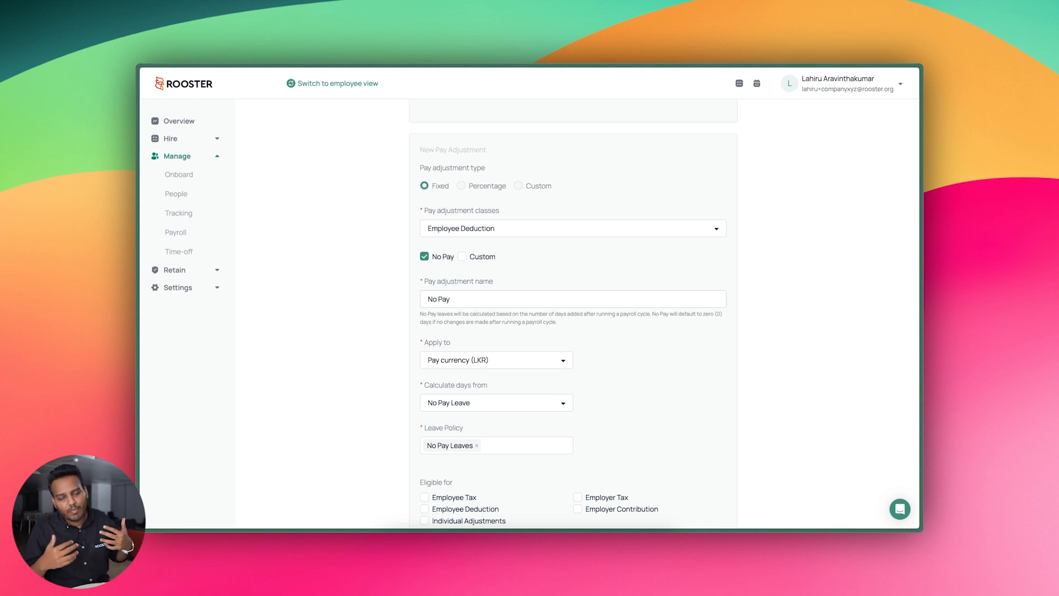
{"action": "scroll", "coordinate": [561, 379], "scroll_direction": "down", "scroll_amount": 5}
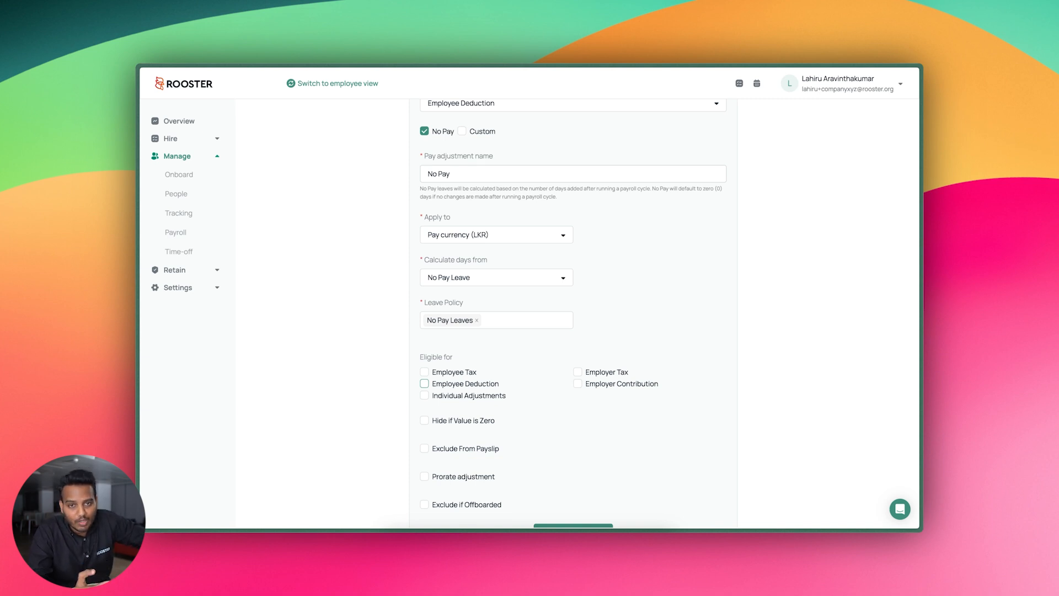
{"action": "scroll", "coordinate": [474, 395], "scroll_direction": "down", "scroll_amount": 1}
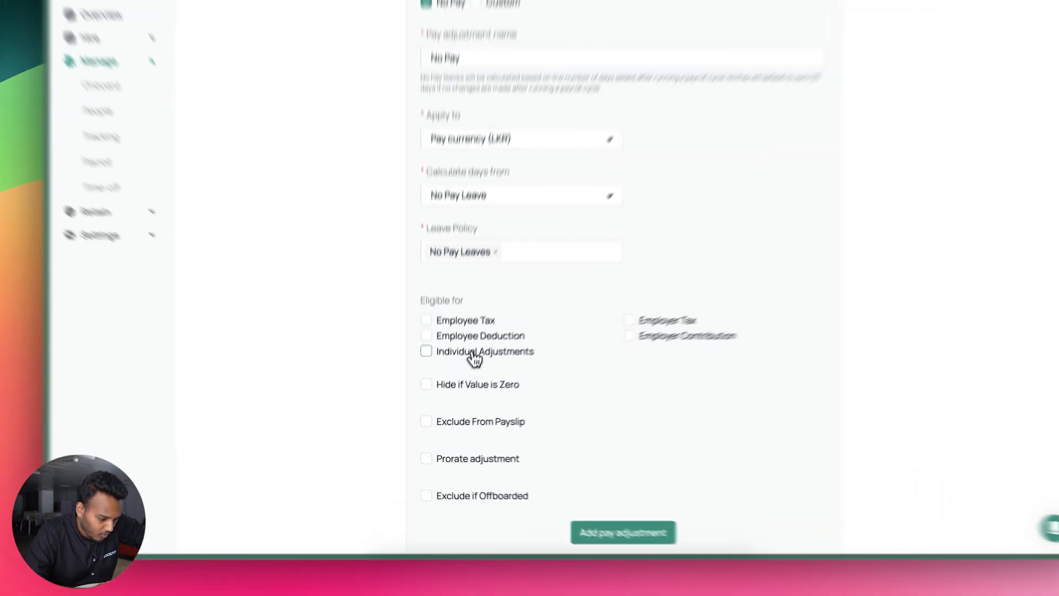
Enable Individual Adjustments and select EPF 8%, EPF 12% and ETF 3% as eligible adjustments
{"action": "left_click", "coordinate": [472, 376]}
{"action": "scroll", "coordinate": [521, 354], "scroll_direction": "down", "scroll_amount": 2}
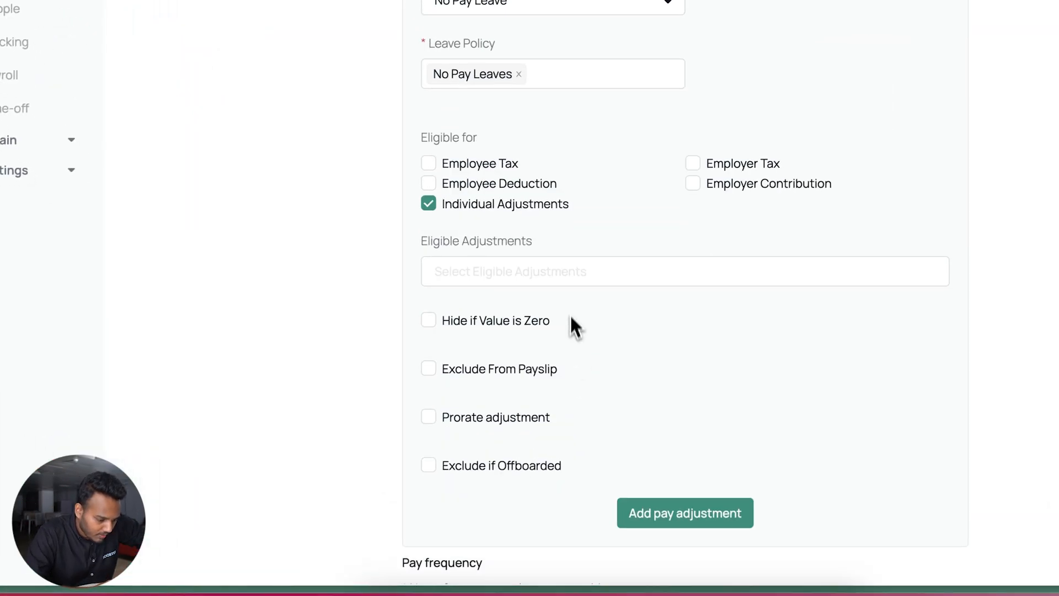
{"action": "left_click", "coordinate": [577, 271]}
{"action": "left_click", "coordinate": [531, 306]}
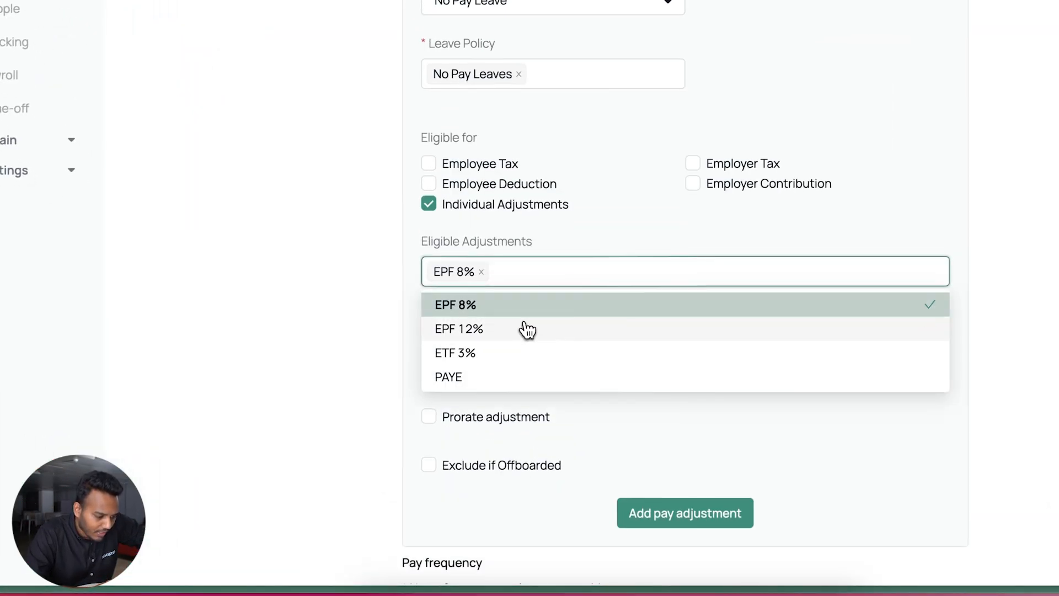
{"action": "left_click", "coordinate": [525, 329]}
{"action": "left_click", "coordinate": [519, 353]}
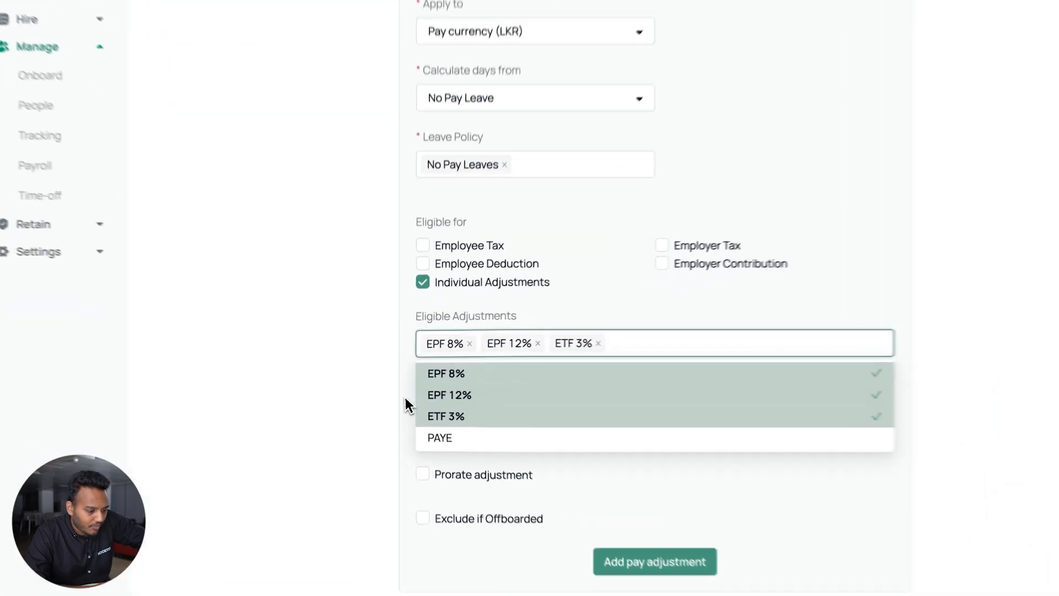
{"action": "left_click", "coordinate": [411, 382]}
Turn on Hide if Value is Zero for the No Pay deduction
{"action": "scroll", "coordinate": [516, 343], "scroll_direction": "up", "scroll_amount": 1}
{"action": "scroll", "coordinate": [583, 339], "scroll_direction": "up", "scroll_amount": 1}
{"action": "scroll", "coordinate": [538, 233], "scroll_direction": "down", "scroll_amount": 3}
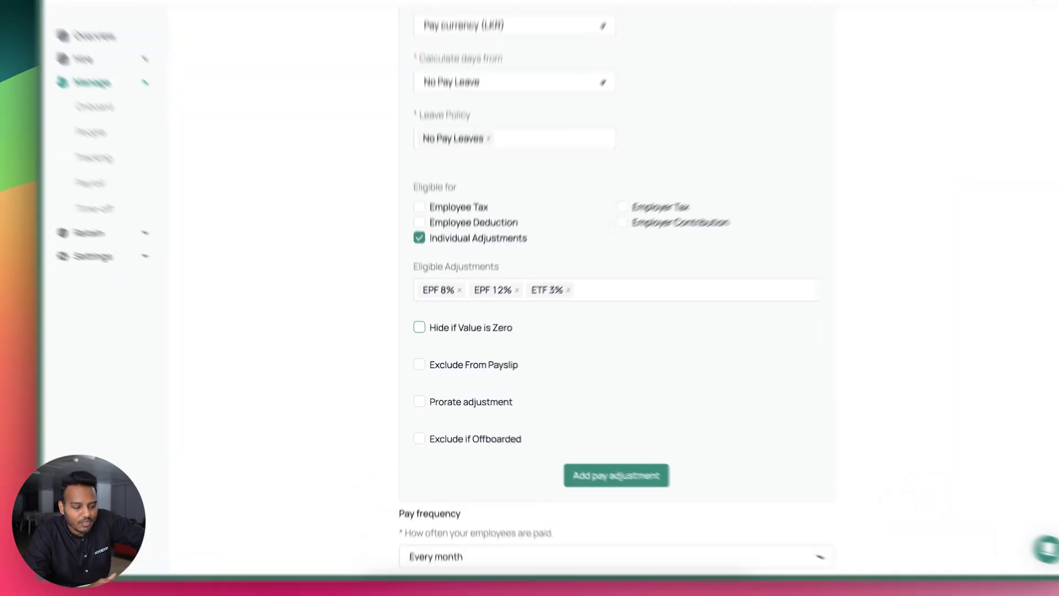
{"action": "left_click", "coordinate": [424, 341]}
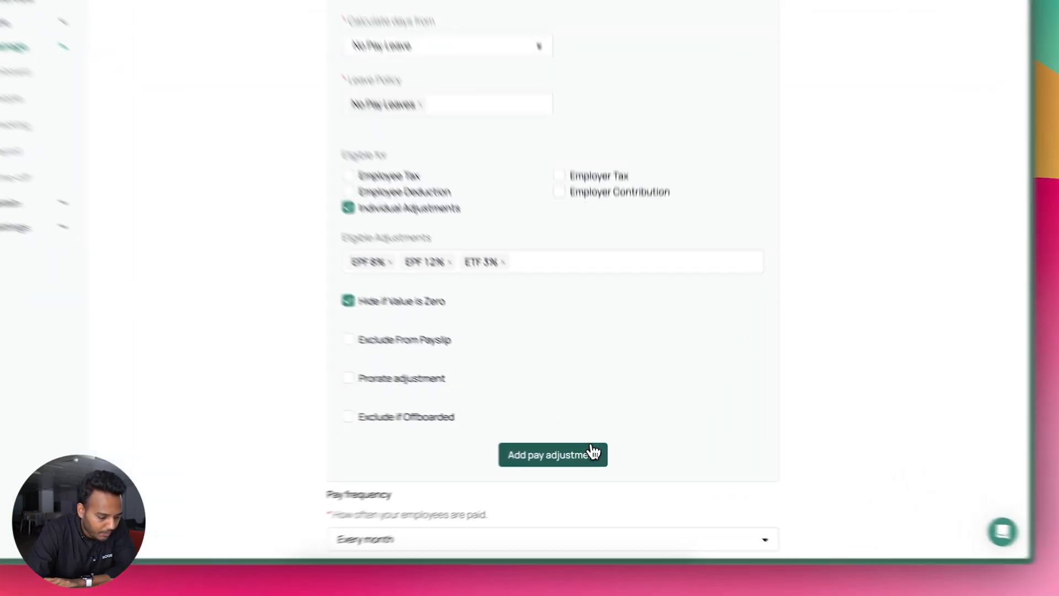
Keep the pay frequency at Every Month with the first cycle starting 1 October 2024
{"action": "scroll", "coordinate": [527, 390], "scroll_direction": "down", "scroll_amount": 5}
{"action": "scroll", "coordinate": [607, 337], "scroll_direction": "up", "scroll_amount": 8}
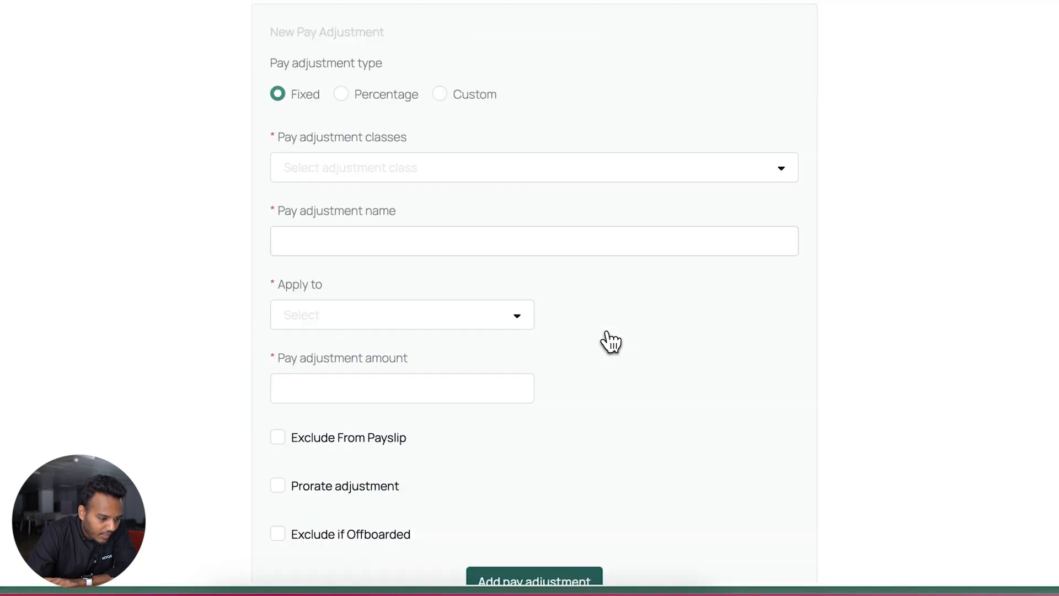
{"action": "scroll", "coordinate": [574, 116], "scroll_direction": "down", "scroll_amount": 10}
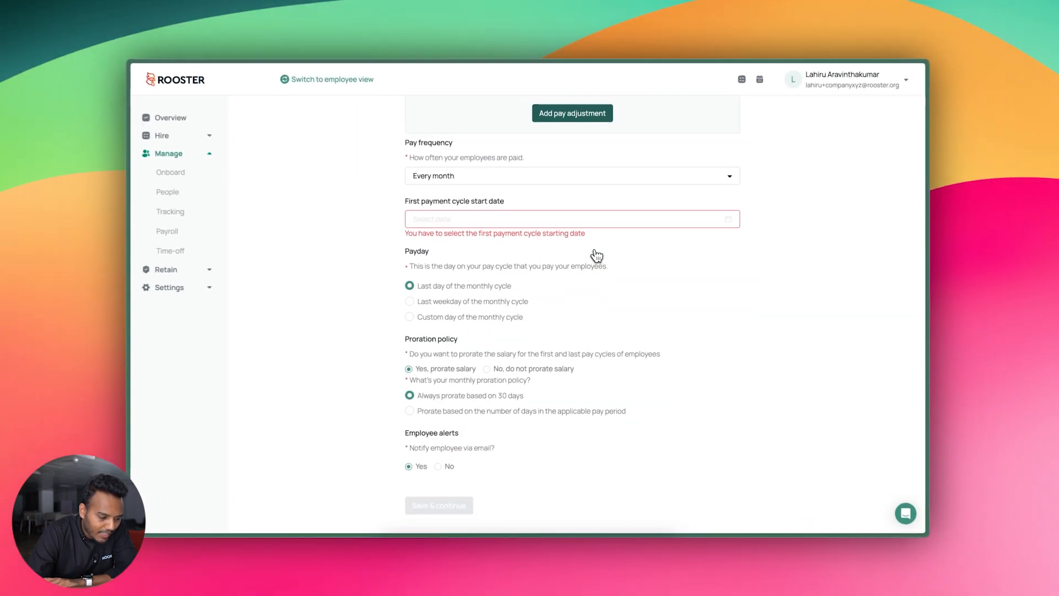
{"action": "scroll", "coordinate": [596, 256], "scroll_direction": "up", "scroll_amount": 1}
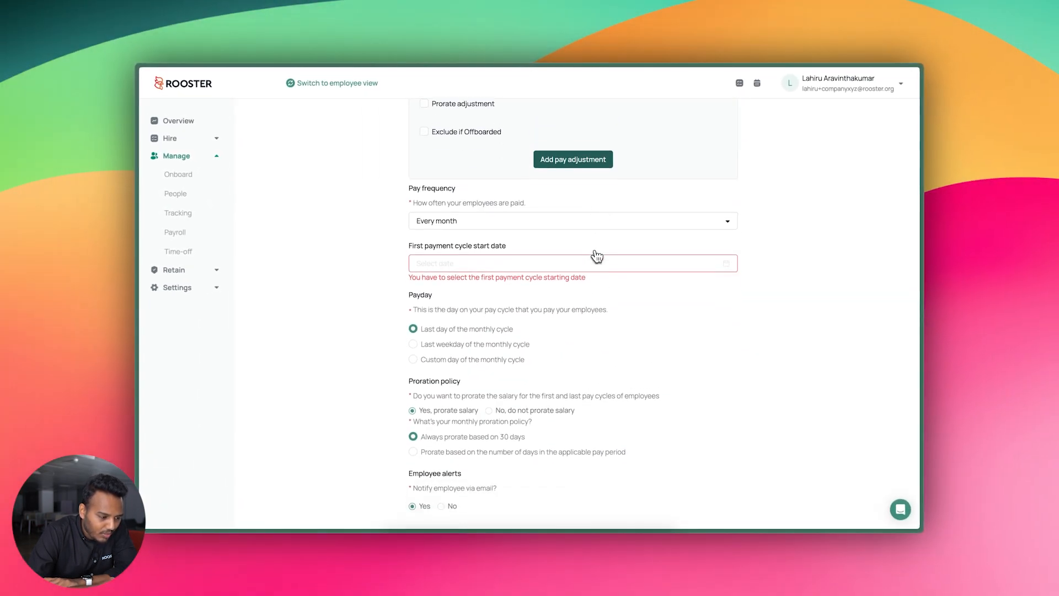
{"action": "scroll", "coordinate": [596, 255], "scroll_direction": "down", "scroll_amount": 1}
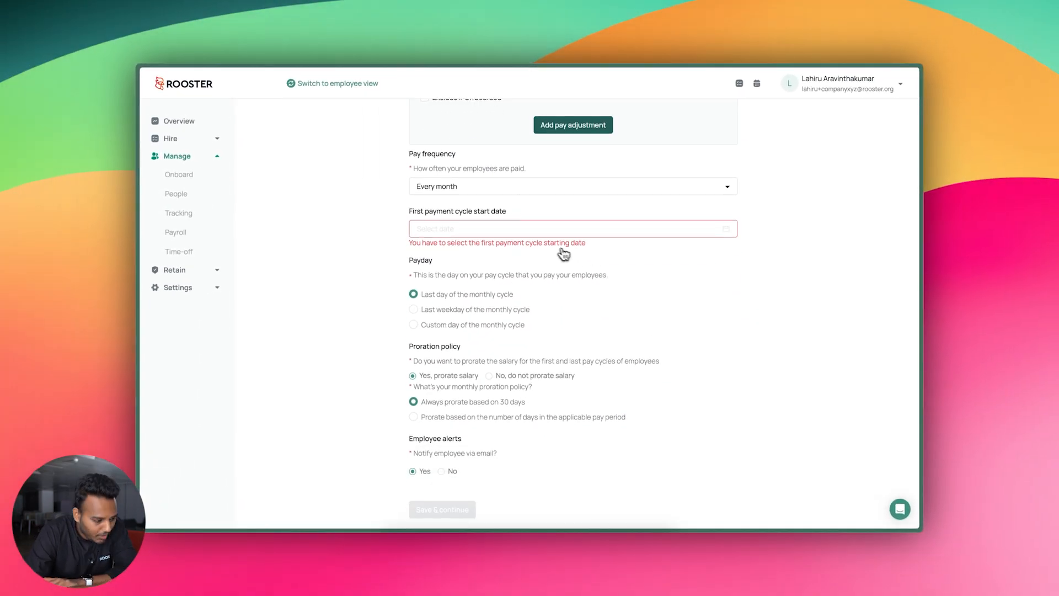
{"action": "left_click", "coordinate": [520, 187]}
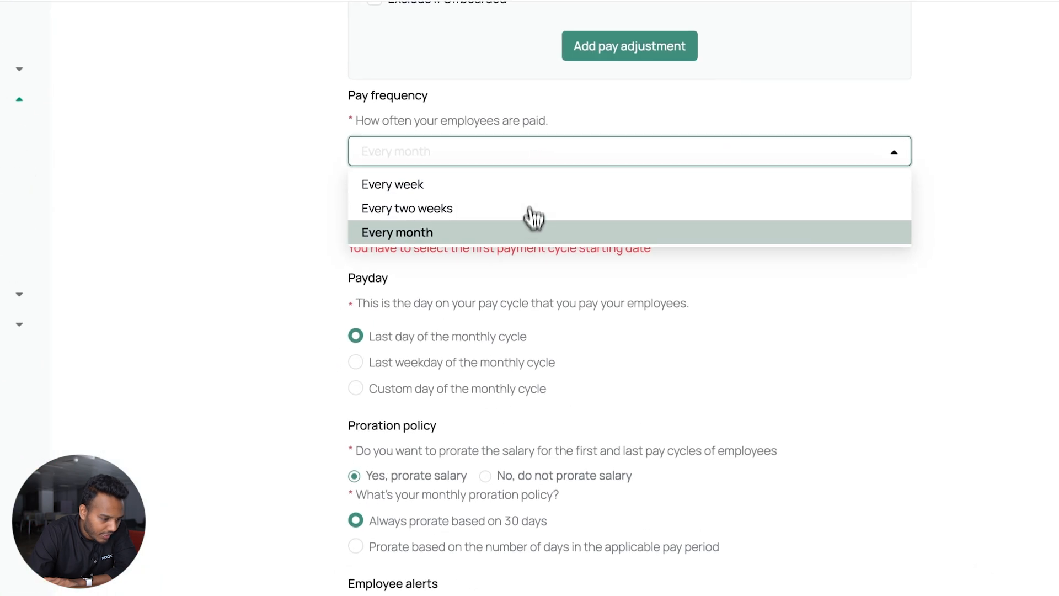
{"action": "left_click", "coordinate": [526, 231]}
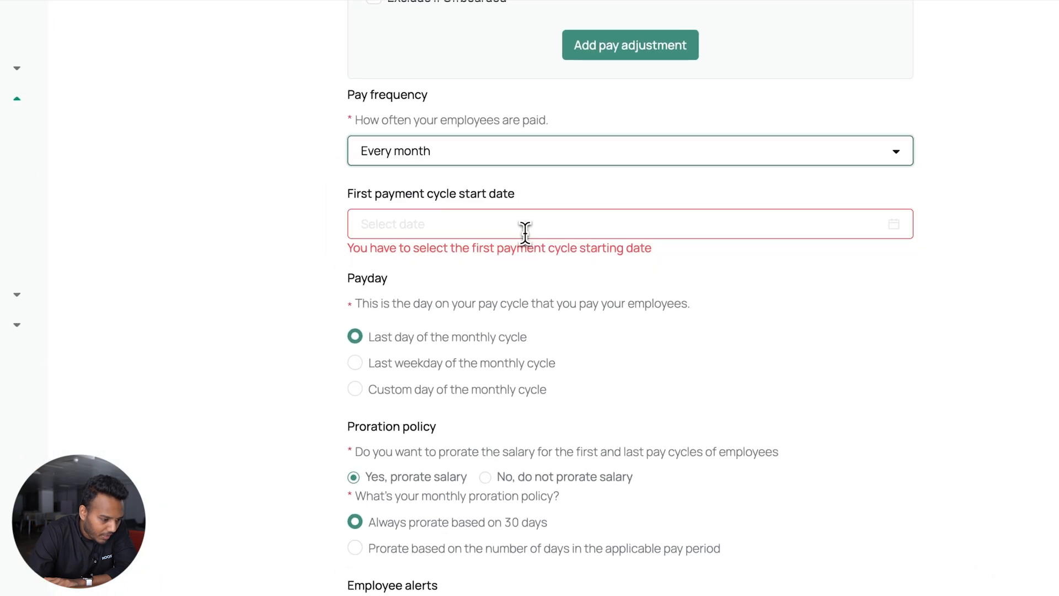
{"action": "left_click", "coordinate": [520, 228]}
{"action": "left_click", "coordinate": [386, 259]}
{"action": "left_click", "coordinate": [392, 262]}
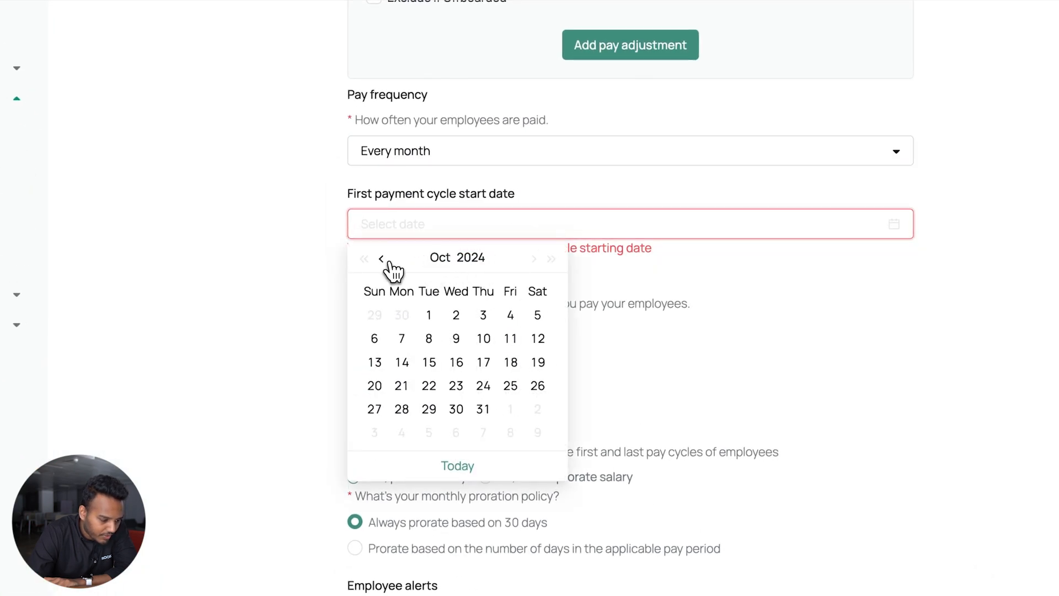
{"action": "left_click", "coordinate": [429, 319]}
{"action": "left_click", "coordinate": [429, 319]}
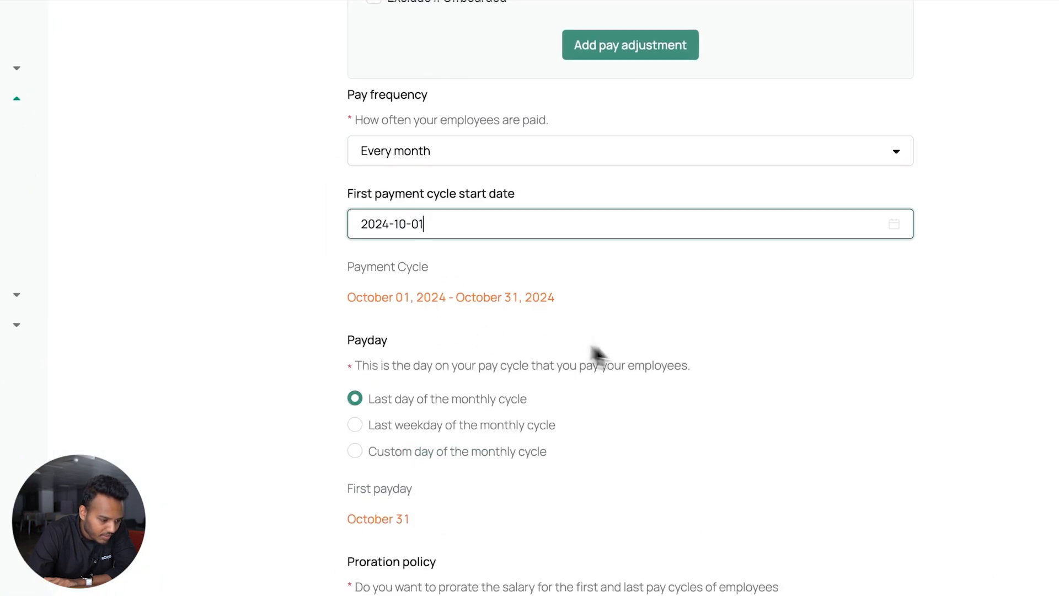
Set a custom payday of 25 October 2024
{"action": "scroll", "coordinate": [590, 355], "scroll_direction": "down", "scroll_amount": 2}
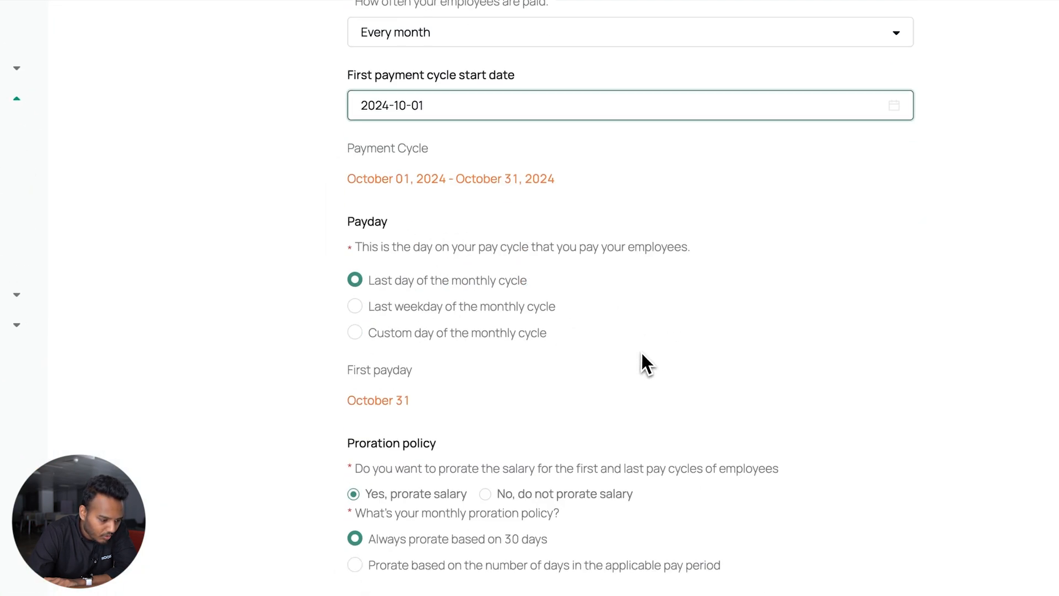
{"action": "left_click", "coordinate": [453, 331]}
{"action": "left_click", "coordinate": [445, 392]}
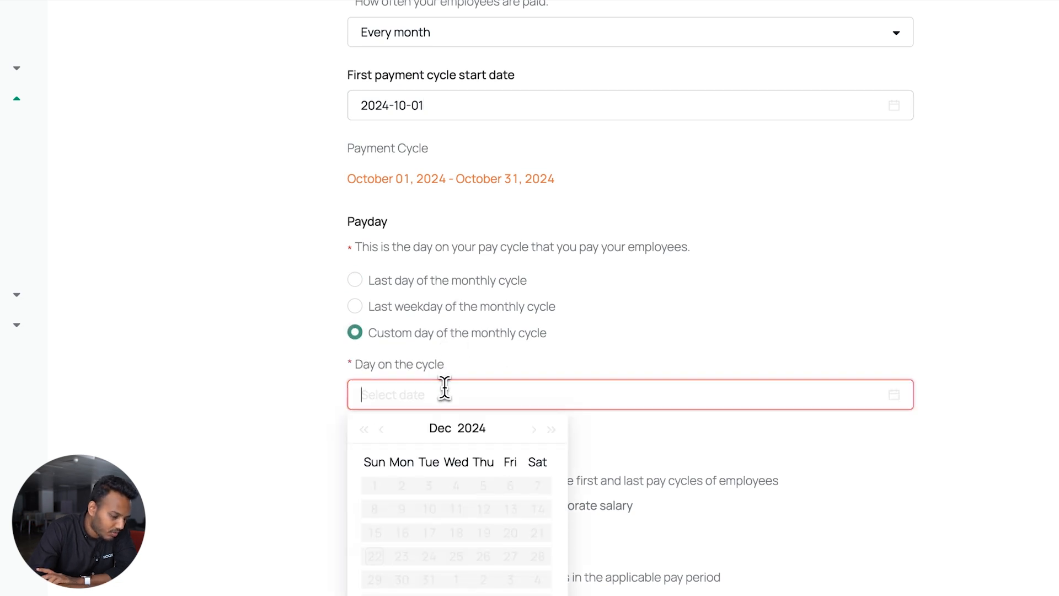
{"action": "left_click", "coordinate": [381, 429]}
{"action": "left_click", "coordinate": [381, 429]}
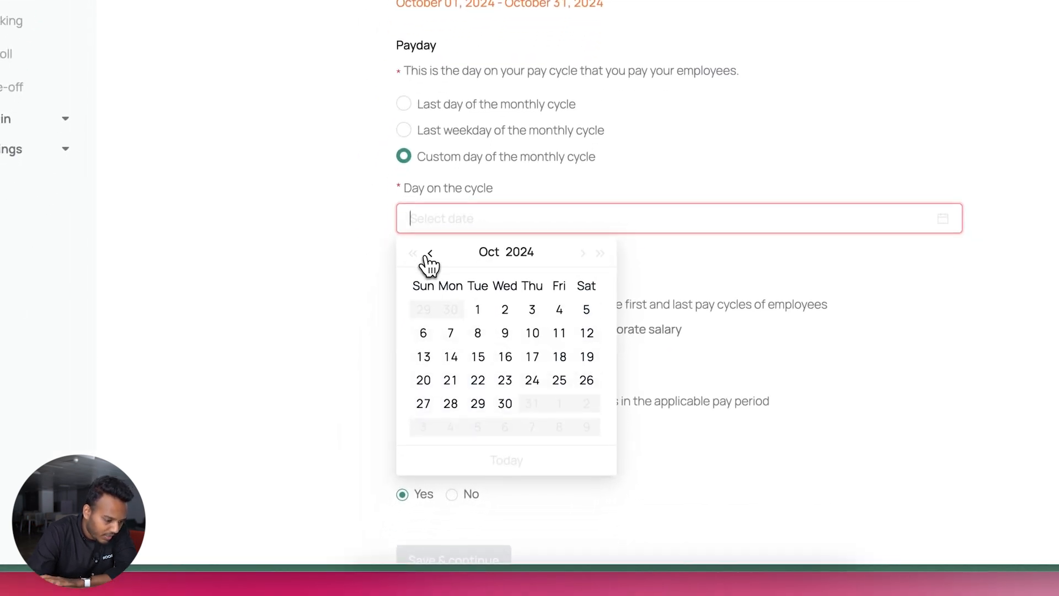
{"action": "left_click", "coordinate": [559, 380]}
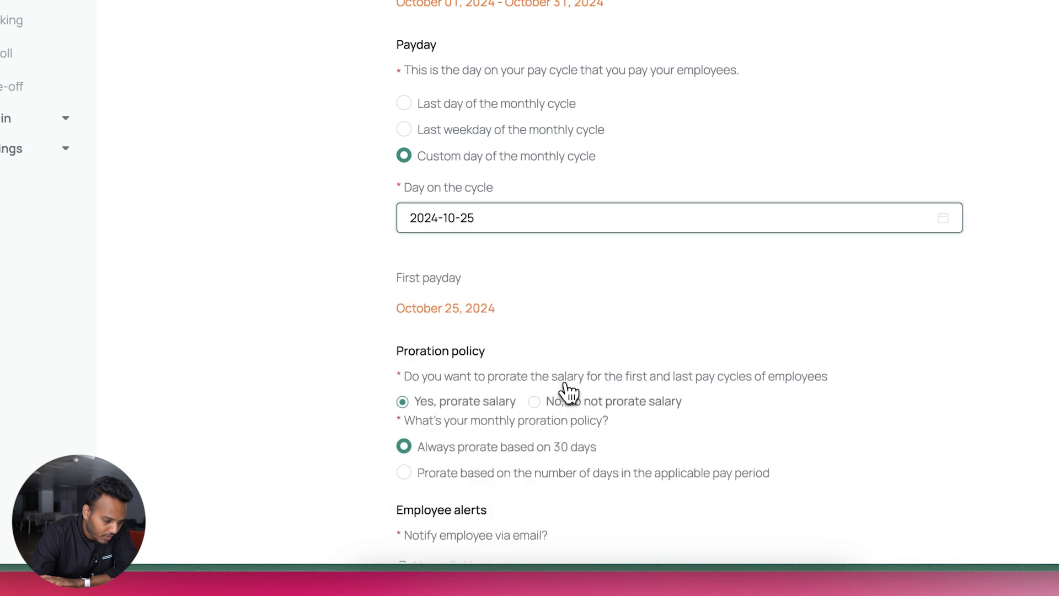
Always prorate on 30 days, turn off employee email notifications, and save the schedule
{"action": "scroll", "coordinate": [568, 392], "scroll_direction": "down", "scroll_amount": 2}
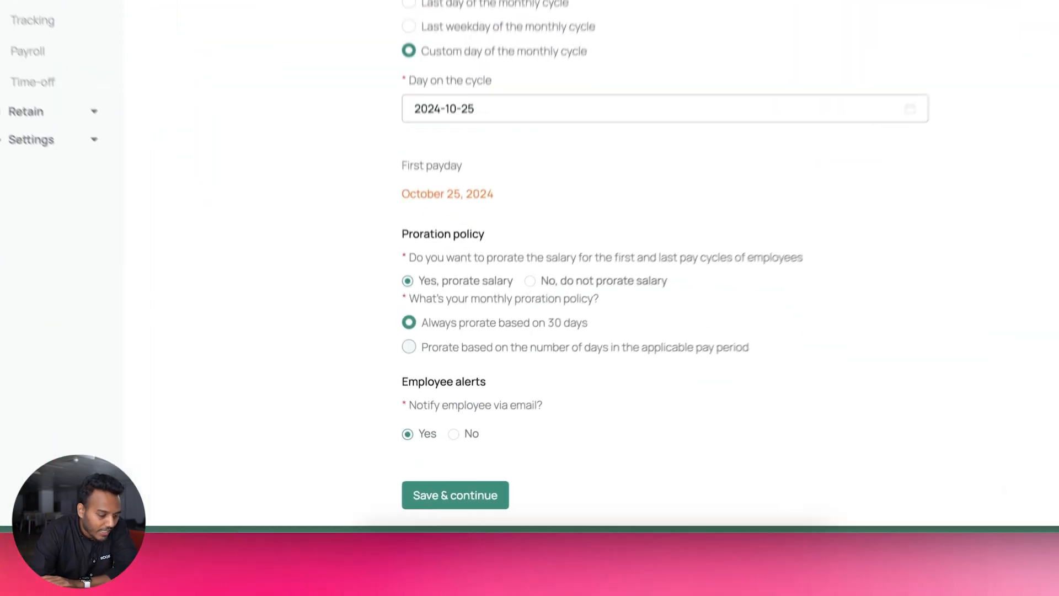
{"action": "left_click", "coordinate": [475, 416]}
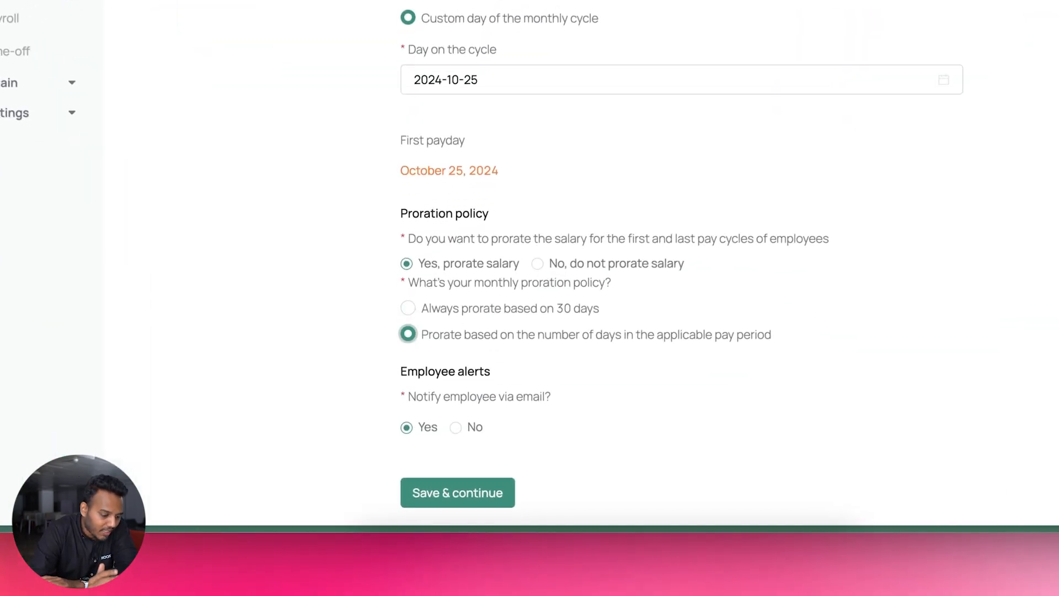
{"action": "left_click", "coordinate": [521, 310]}
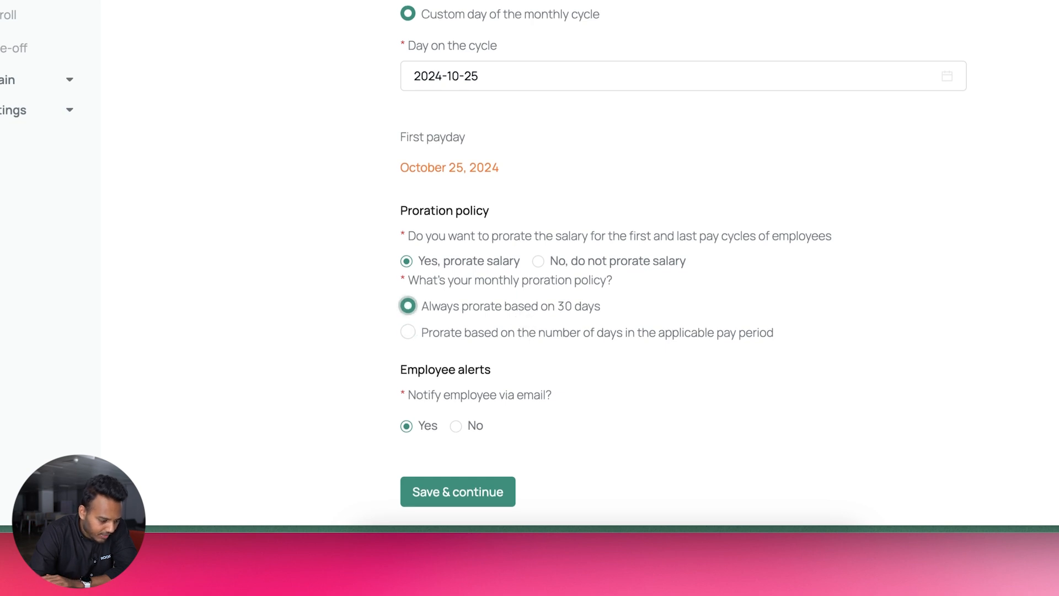
{"action": "scroll", "coordinate": [521, 319], "scroll_direction": "down", "scroll_amount": 1}
{"action": "left_click", "coordinate": [473, 413]}
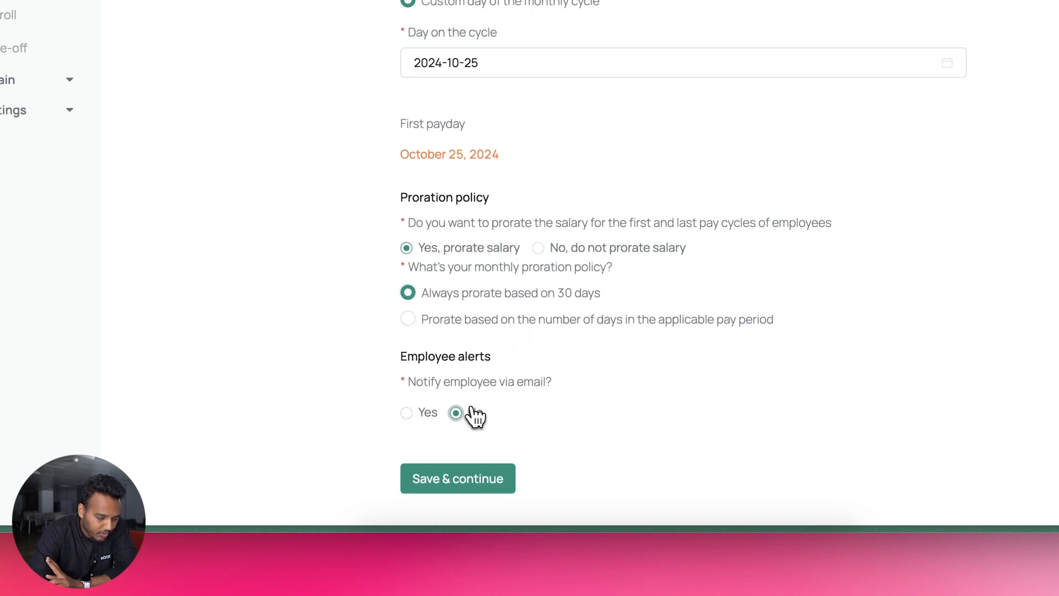
{"action": "left_click", "coordinate": [456, 477]}
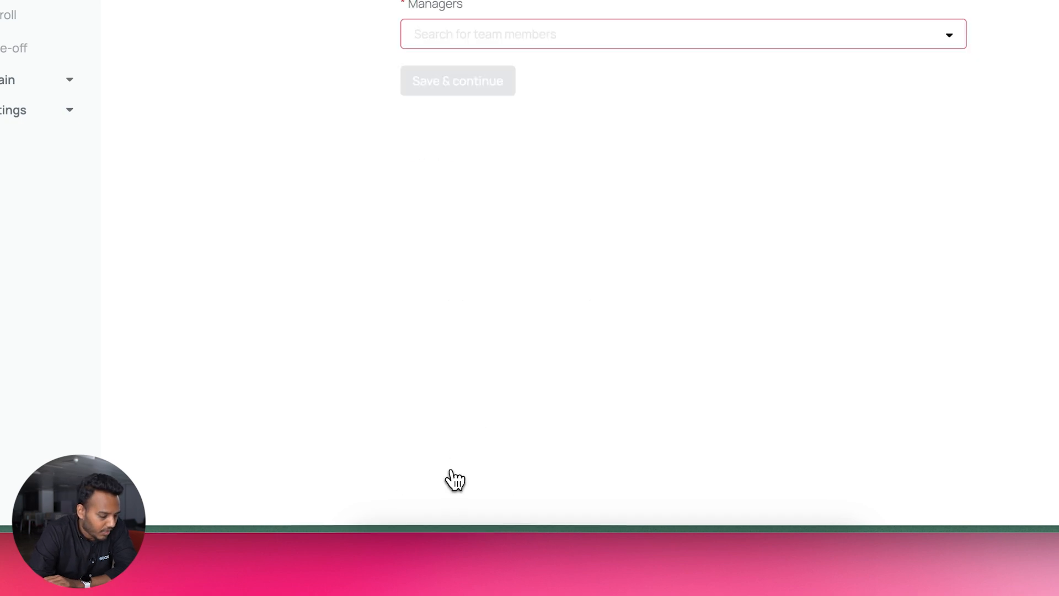
Assign the account owner as payroll manager and save the payroll cycle
{"action": "left_click", "coordinate": [597, 25]}
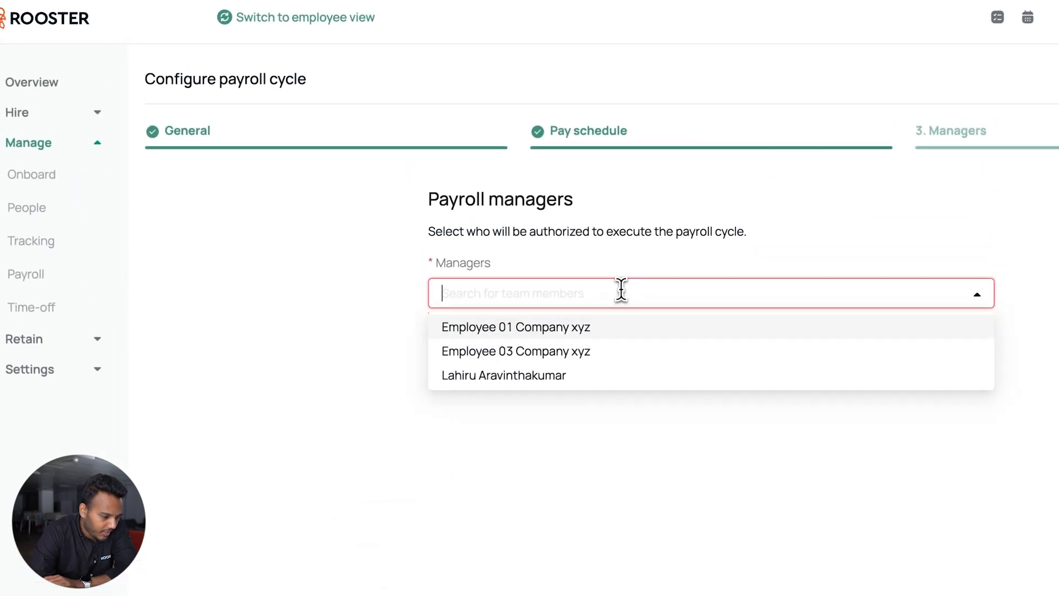
{"action": "left_click", "coordinate": [603, 375]}
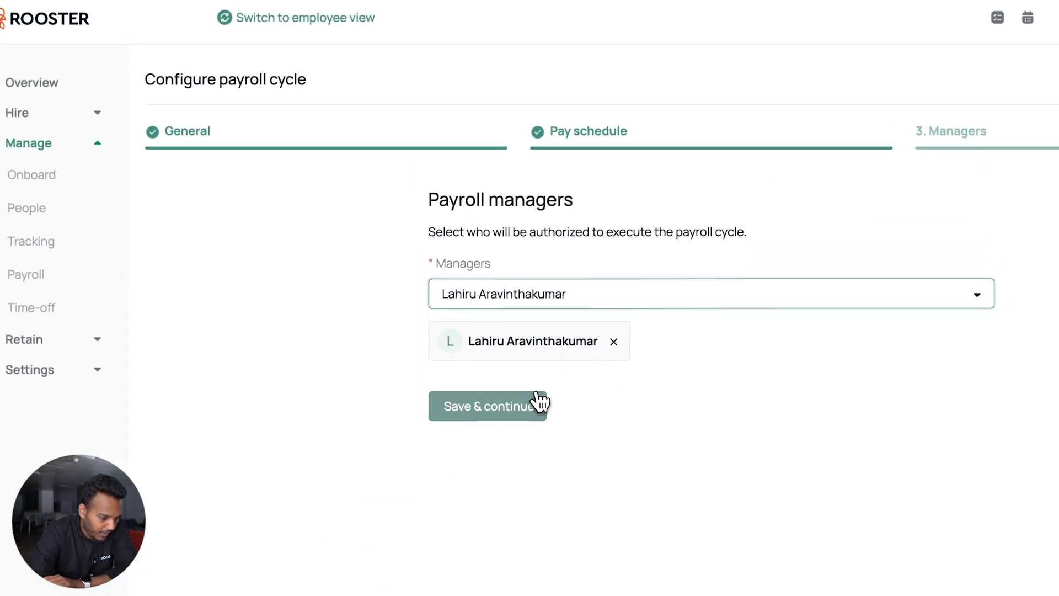
{"action": "left_click", "coordinate": [539, 403]}
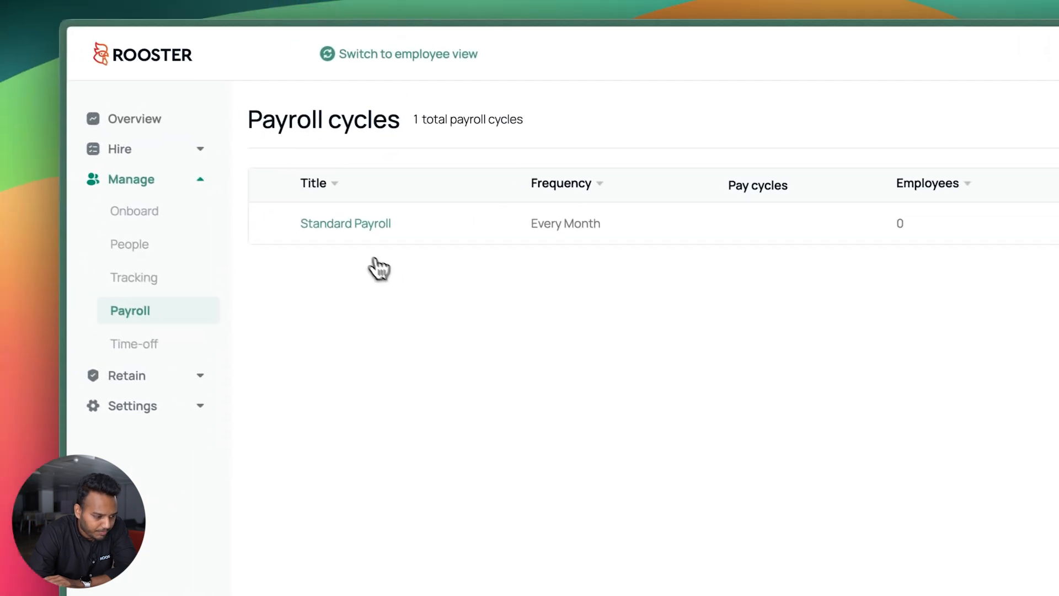
Review the Standard Payroll cycle's details, then go to the People list
{"action": "left_click", "coordinate": [389, 227]}
{"action": "scroll", "coordinate": [449, 402], "scroll_direction": "down", "scroll_amount": 15}
{"action": "scroll", "coordinate": [485, 259], "scroll_direction": "up", "scroll_amount": 12}
{"action": "scroll", "coordinate": [499, 245], "scroll_direction": "up", "scroll_amount": 3}
{"action": "left_click", "coordinate": [155, 251]}
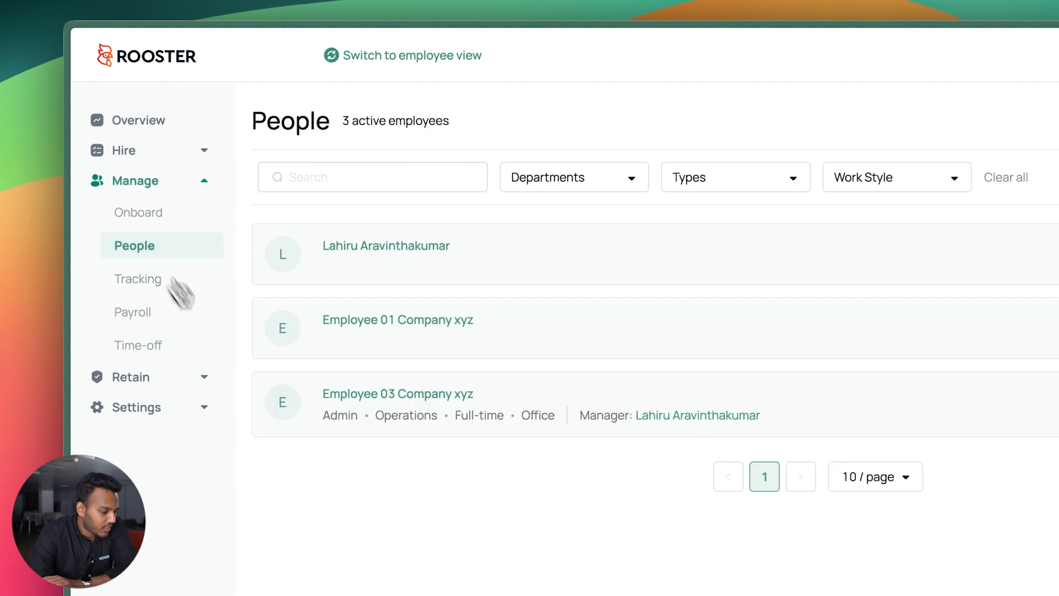
Open Employee 03 Company xyz's profile and start adding a new contract
{"action": "left_click", "coordinate": [379, 397]}
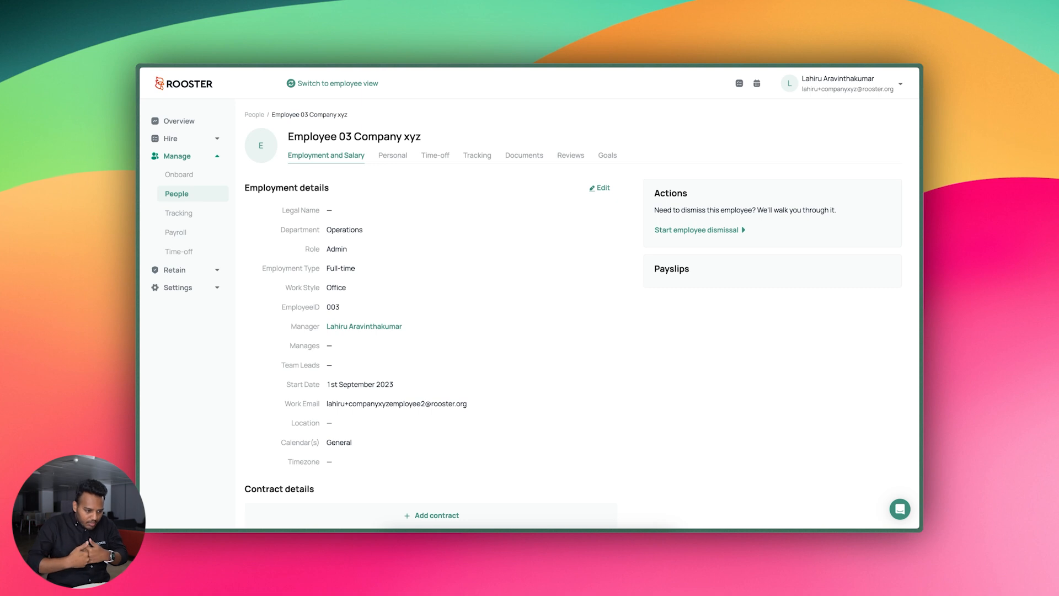
{"action": "scroll", "coordinate": [319, 283], "scroll_direction": "down", "scroll_amount": 5}
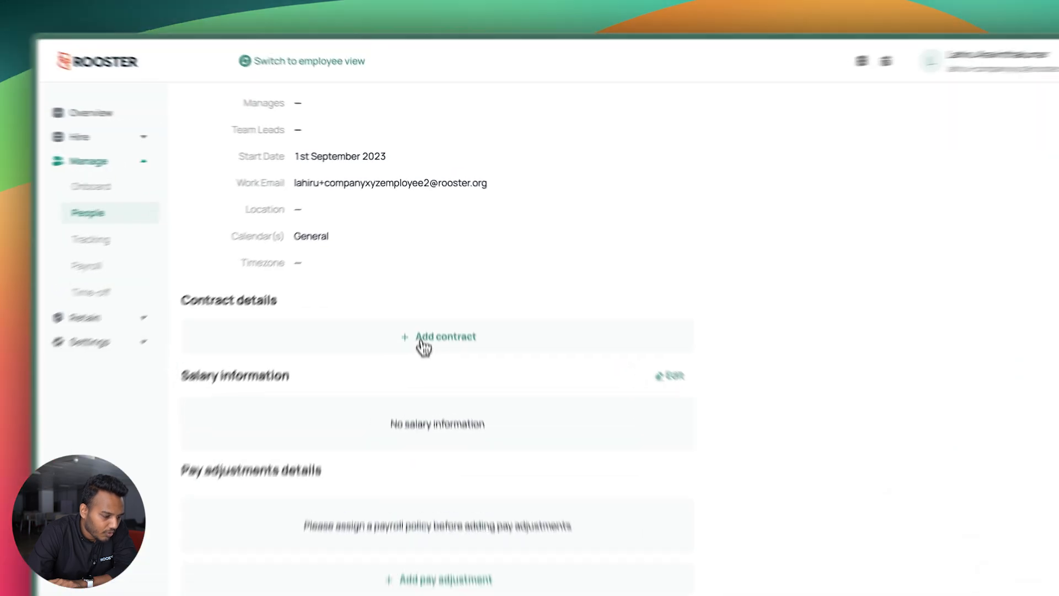
{"action": "left_click", "coordinate": [424, 345]}
Enter the Perm Employee contract name and set the start date to 1 September 2023
{"action": "left_click", "coordinate": [535, 168]}
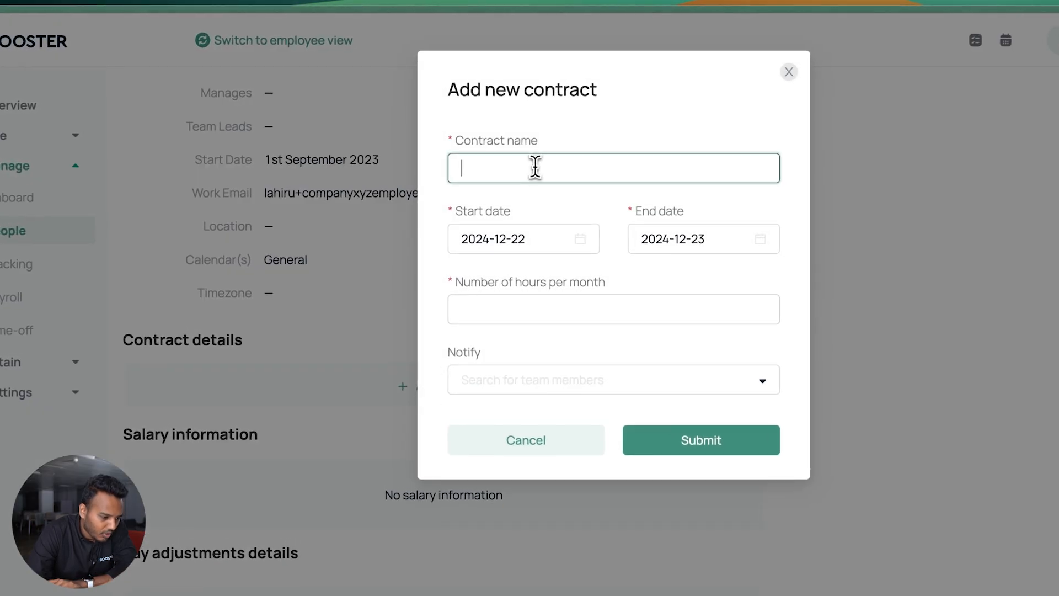
{"action": "type", "text": "Perf"}
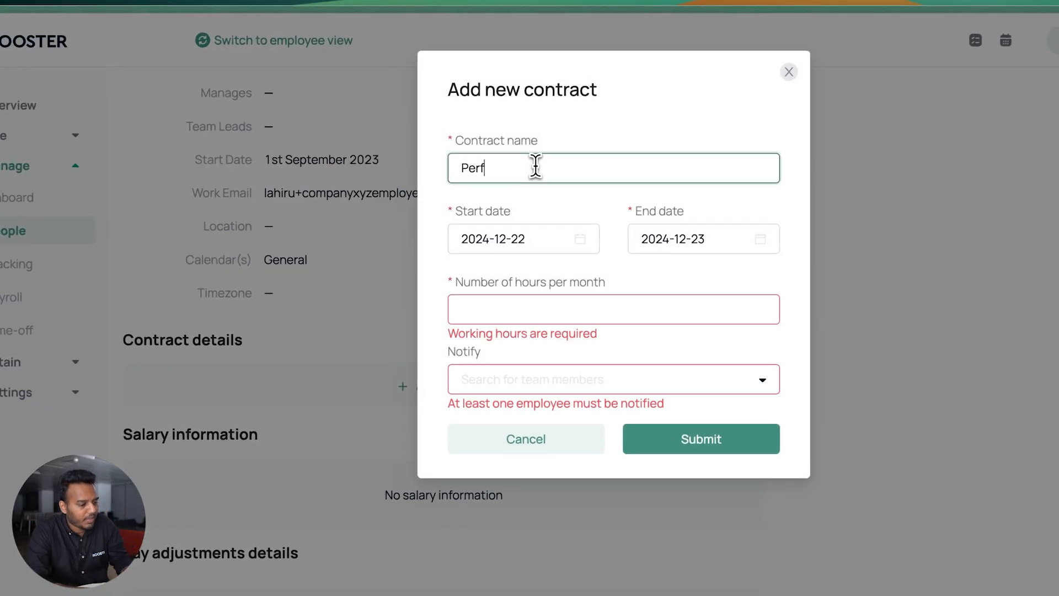
{"action": "type", "text": "mana"}
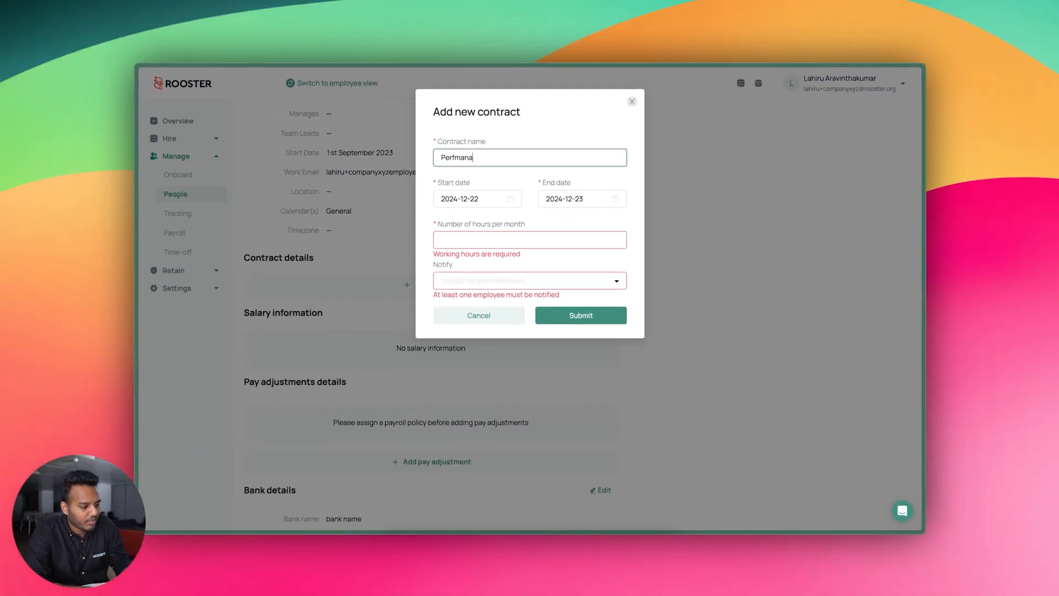
{"action": "type", "text": "ent"}
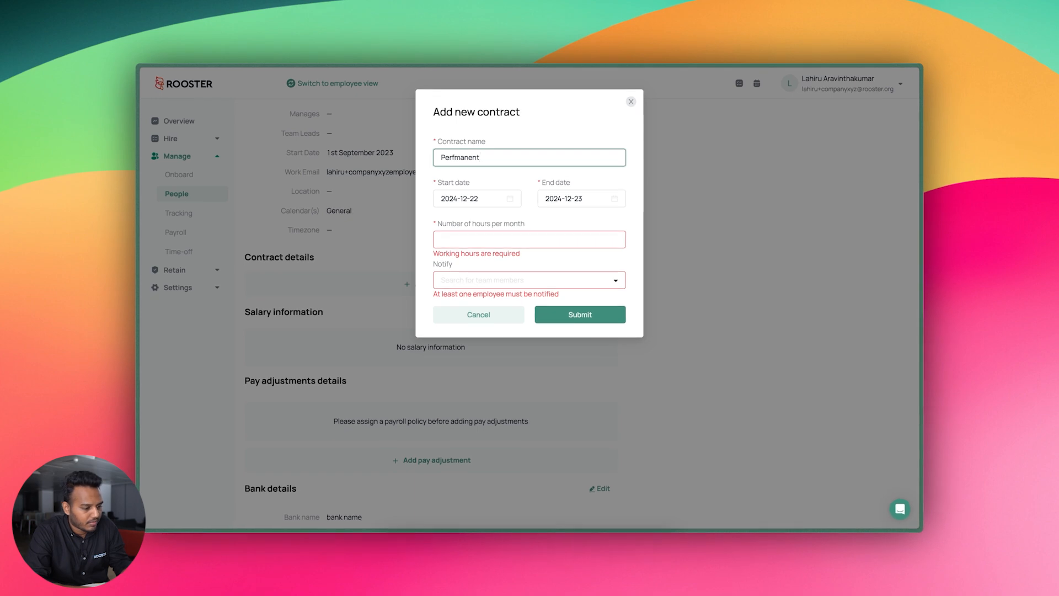
{"action": "type", "text": " Employee"}
{"action": "left_click", "coordinate": [477, 197]}
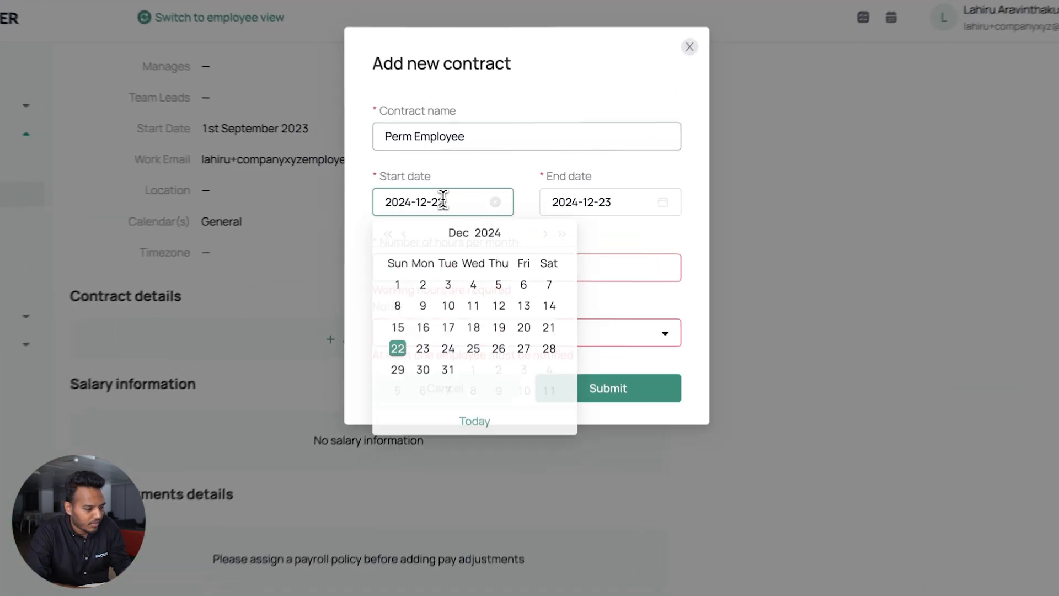
{"action": "left_click", "coordinate": [406, 234]}
{"action": "left_click", "coordinate": [406, 234]}
{"action": "left_click", "coordinate": [405, 234]}
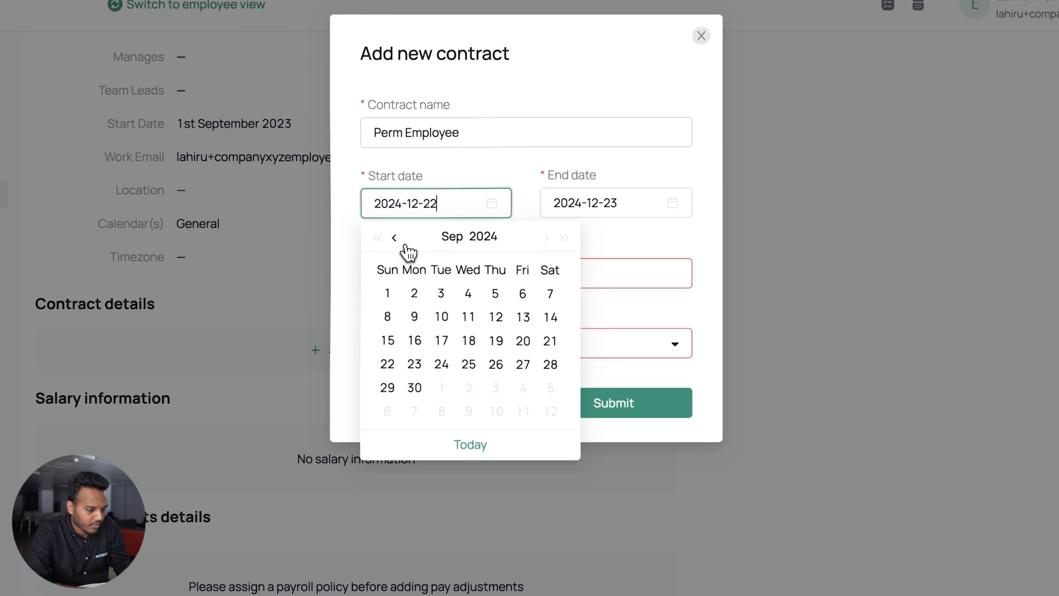
{"action": "left_click", "coordinate": [403, 242]}
{"action": "left_click", "coordinate": [403, 241]}
{"action": "left_click", "coordinate": [403, 242]}
{"action": "left_click", "coordinate": [403, 242]}
{"action": "left_click", "coordinate": [402, 242]}
{"action": "left_click", "coordinate": [402, 241]}
{"action": "left_click", "coordinate": [402, 241]}
{"action": "left_click", "coordinate": [394, 237]}
{"action": "left_click", "coordinate": [394, 237]}
{"action": "left_click", "coordinate": [394, 237]}
{"action": "left_click", "coordinate": [394, 237]}
{"action": "left_click", "coordinate": [394, 238]}
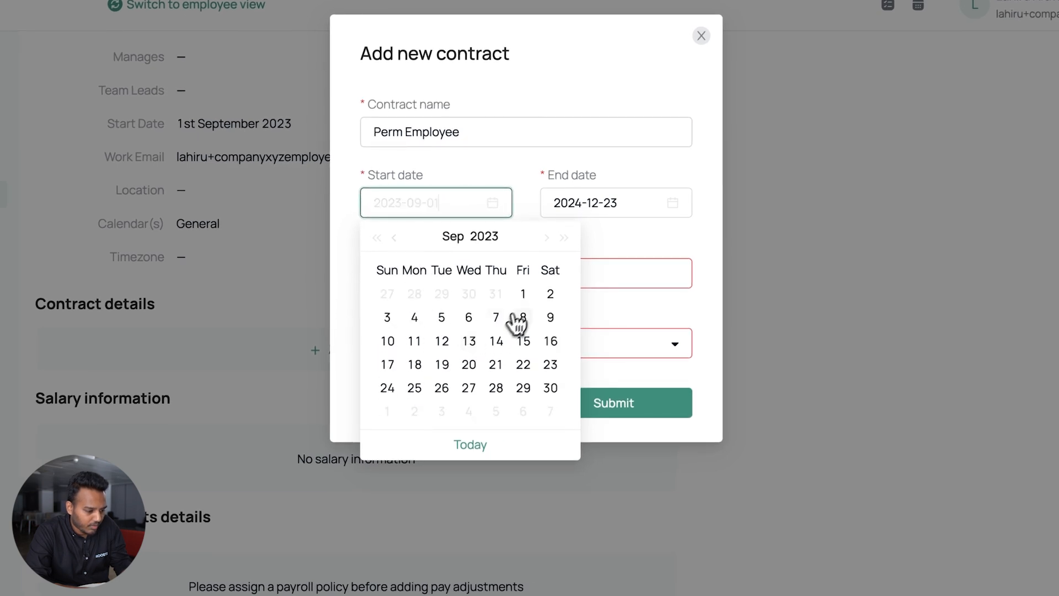
{"action": "left_click", "coordinate": [523, 294]}
Set the contract end date to 31 December 2025
{"action": "left_click", "coordinate": [574, 203]}
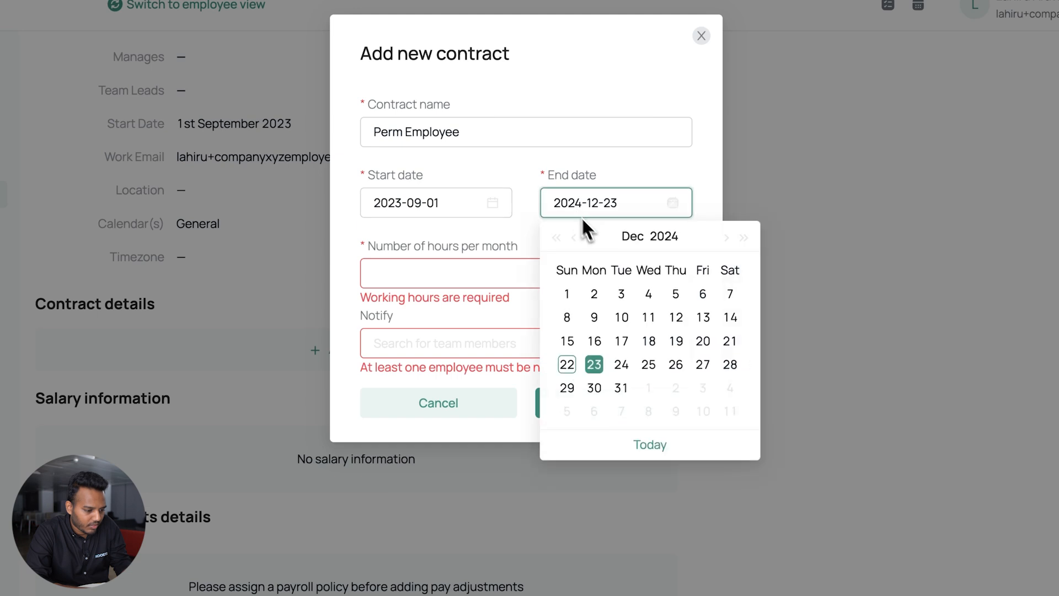
{"action": "left_click", "coordinate": [651, 240]}
{"action": "left_click", "coordinate": [593, 375]}
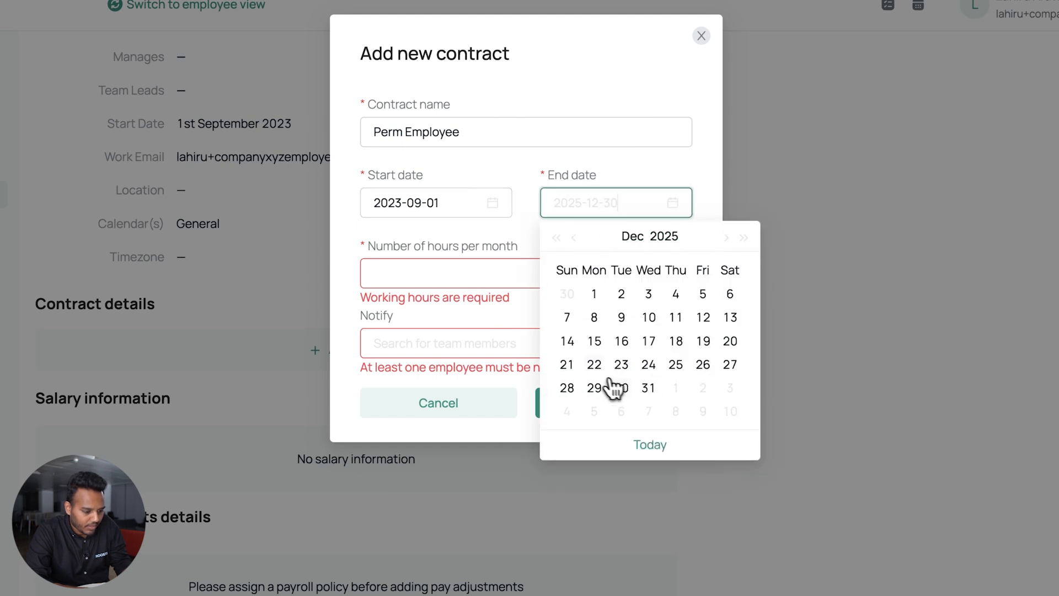
{"action": "left_click", "coordinate": [650, 389]}
Enter 160 hours per month, add a team member to notify, and submit the contract
{"action": "left_click", "coordinate": [536, 282]}
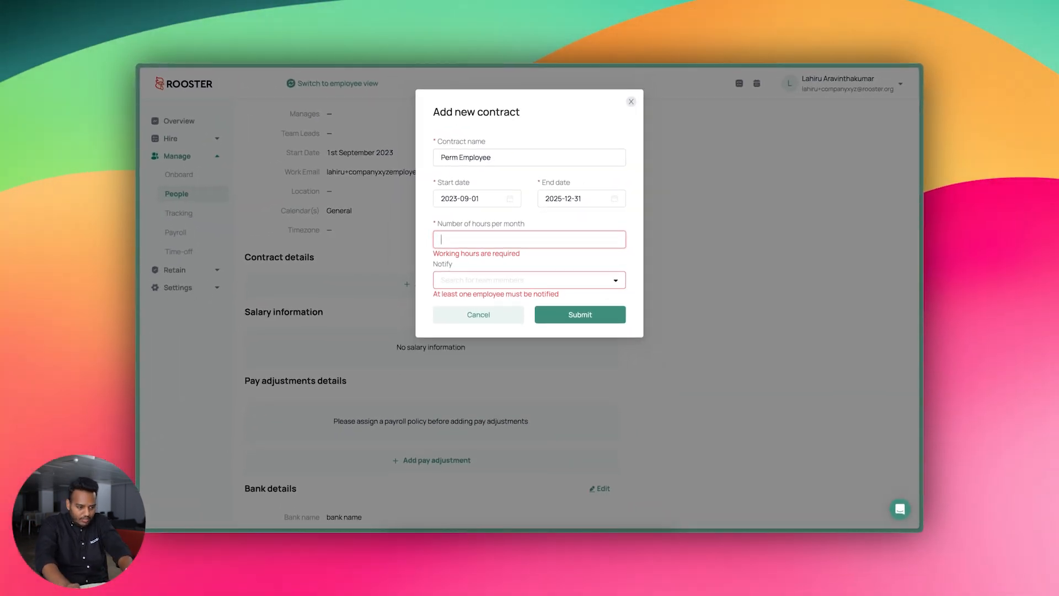
{"action": "type", "text": "2"}
{"action": "key", "text": "BackSpace"}
{"action": "type", "text": "160"}
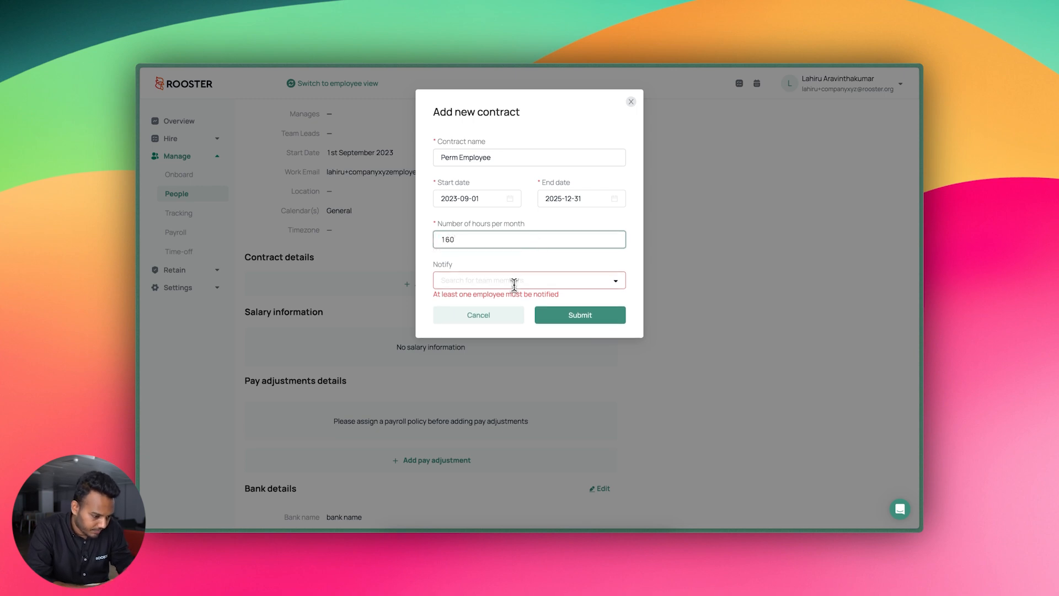
{"action": "left_click", "coordinate": [514, 285]}
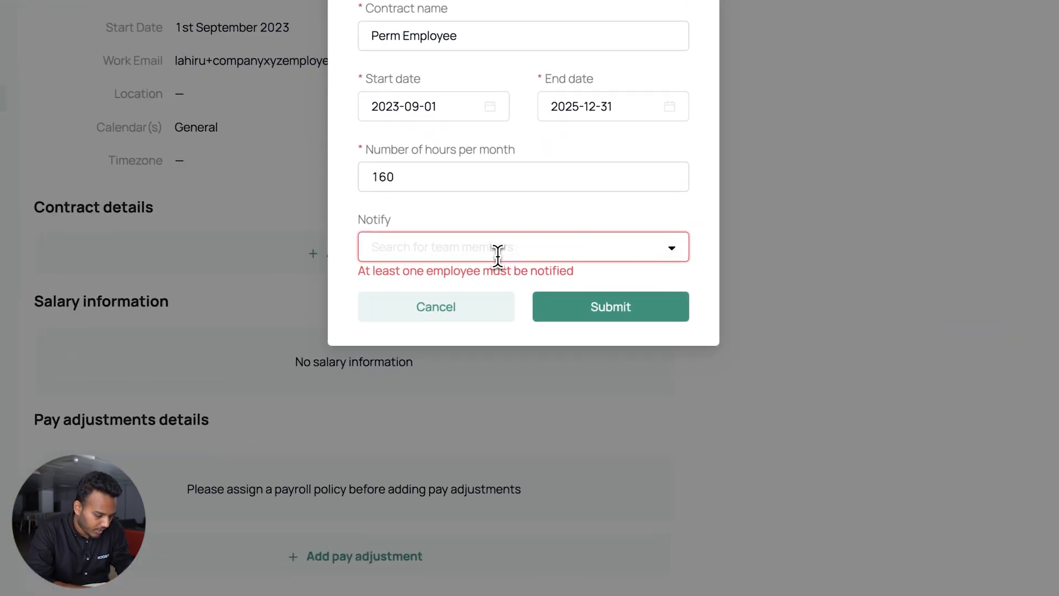
{"action": "type", "text": "lahiru"}
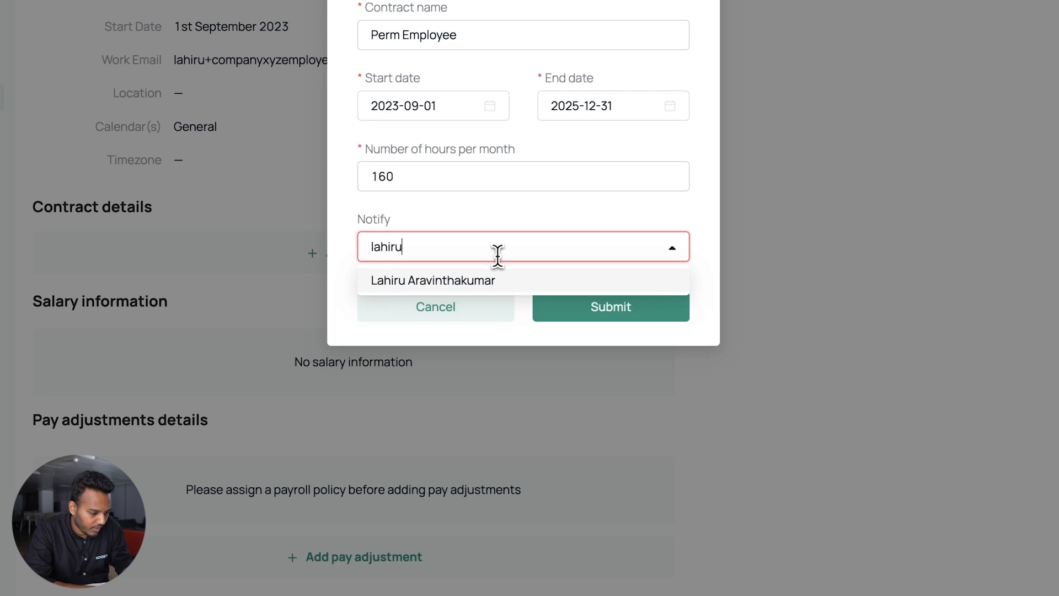
{"action": "left_click", "coordinate": [499, 281]}
{"action": "left_click", "coordinate": [571, 353]}
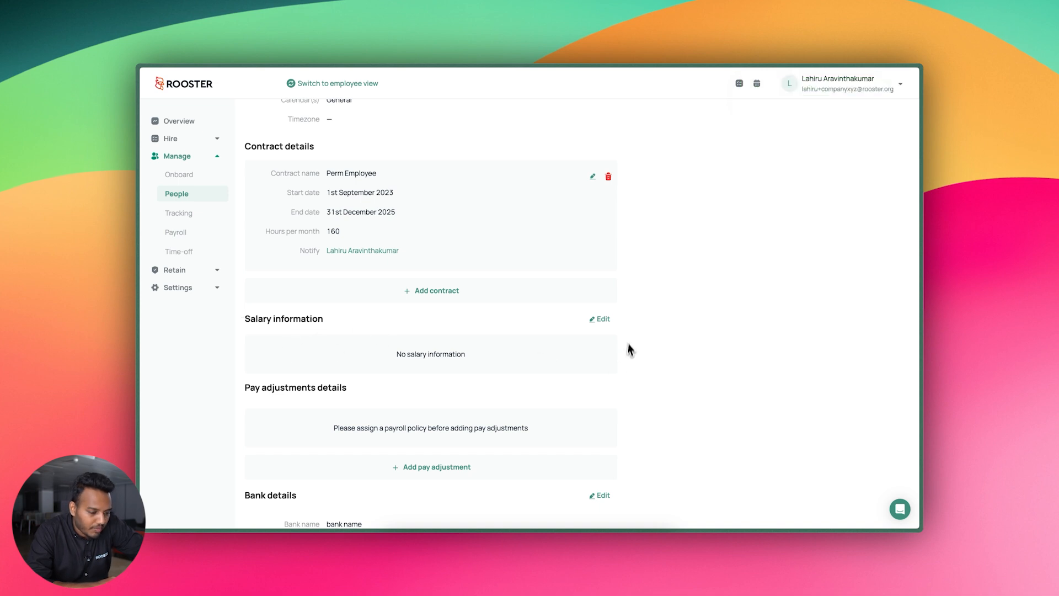
Set a 50000 LKR base salary on Standard Payroll, effective 1 September 2024, and save it
{"action": "left_click", "coordinate": [609, 322]}
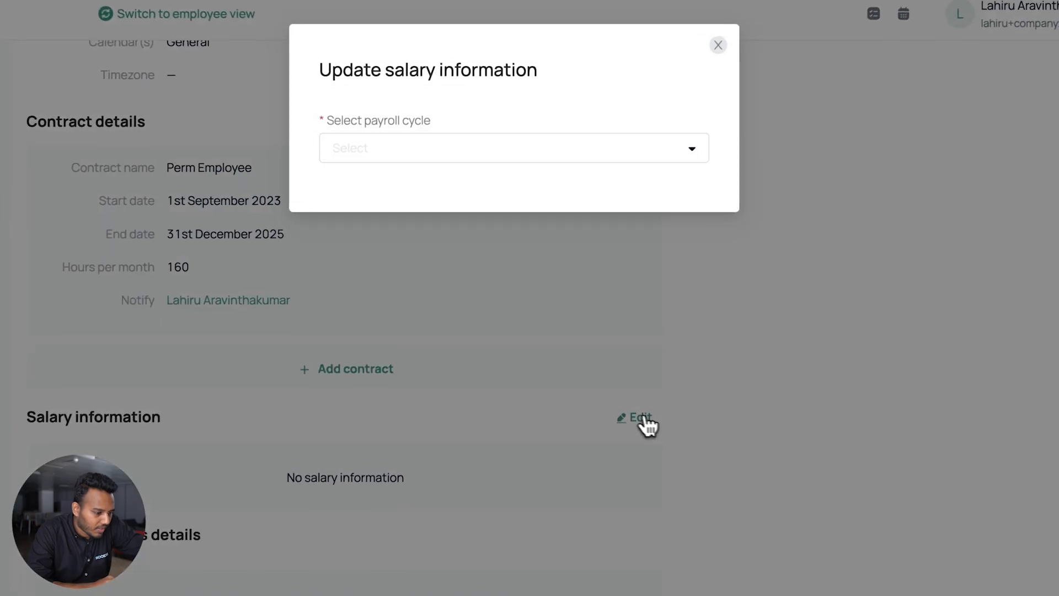
{"action": "left_click", "coordinate": [521, 156]}
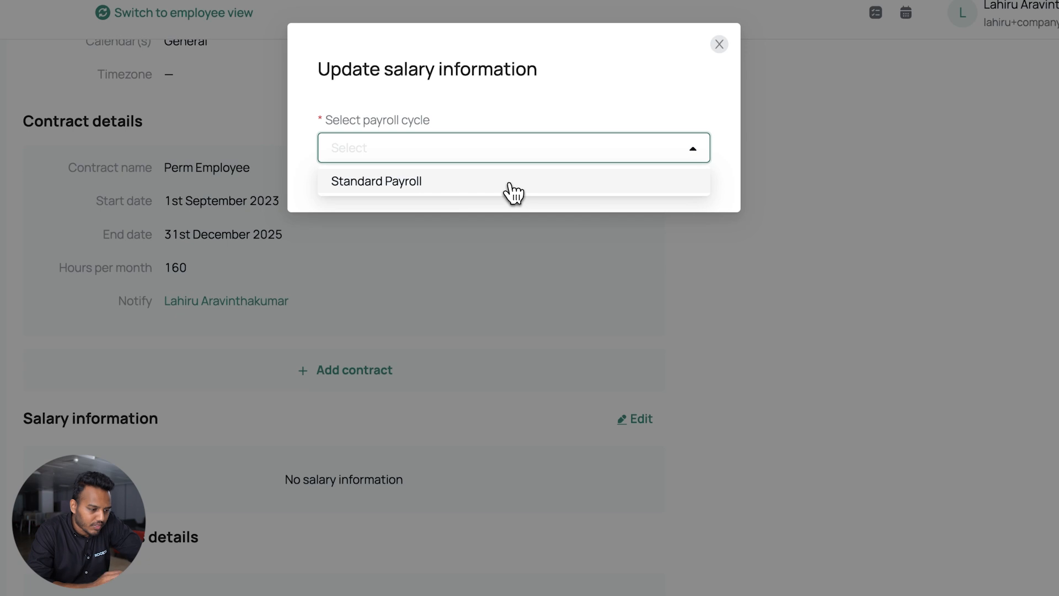
{"action": "left_click", "coordinate": [509, 191]}
{"action": "left_click", "coordinate": [429, 257]}
{"action": "type", "text": "5"}
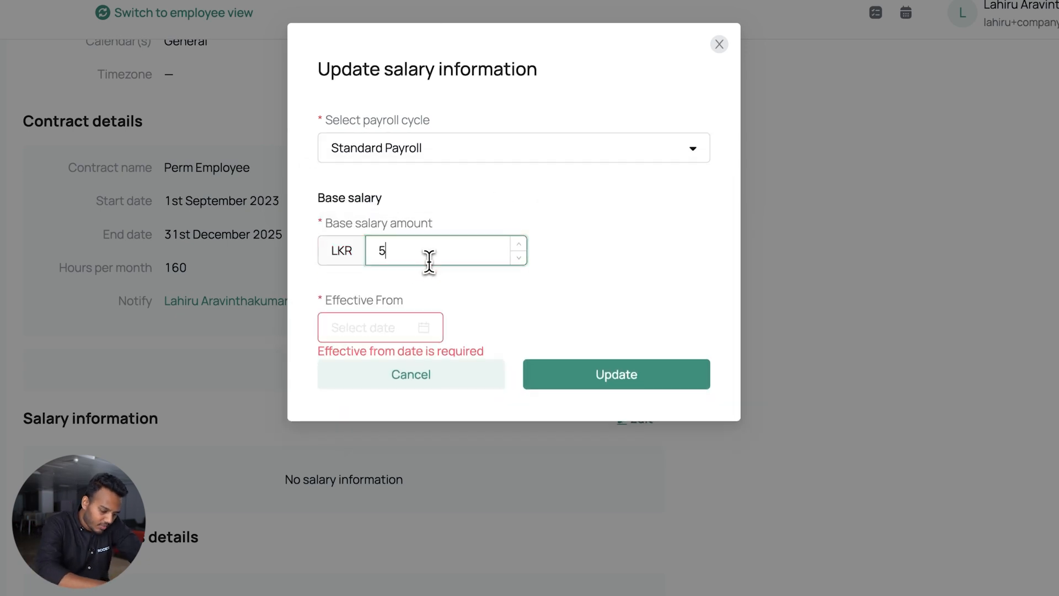
{"action": "type", "text": "0000"}
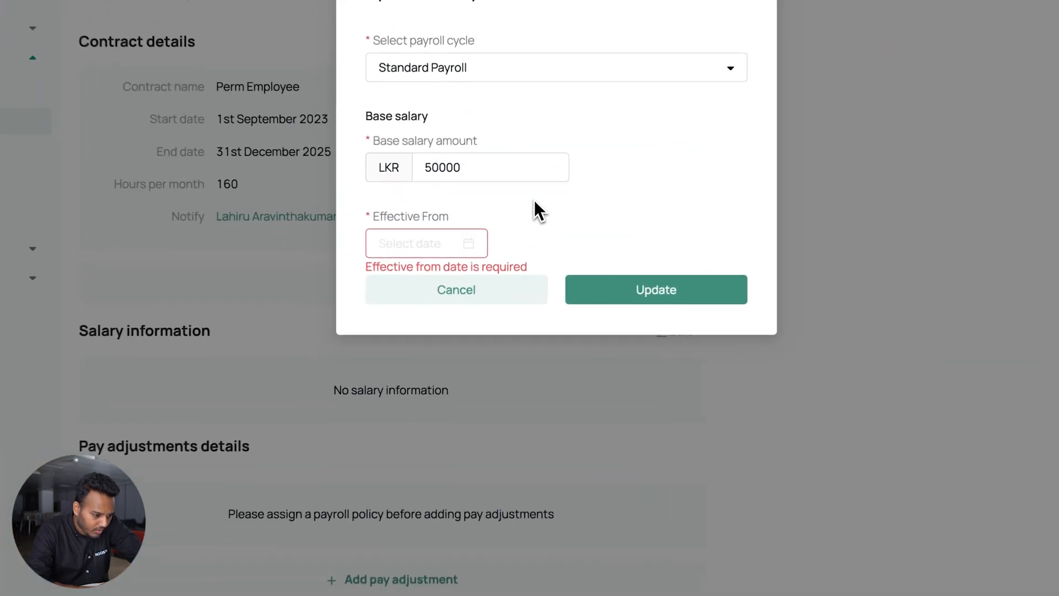
{"action": "left_click", "coordinate": [435, 242]}
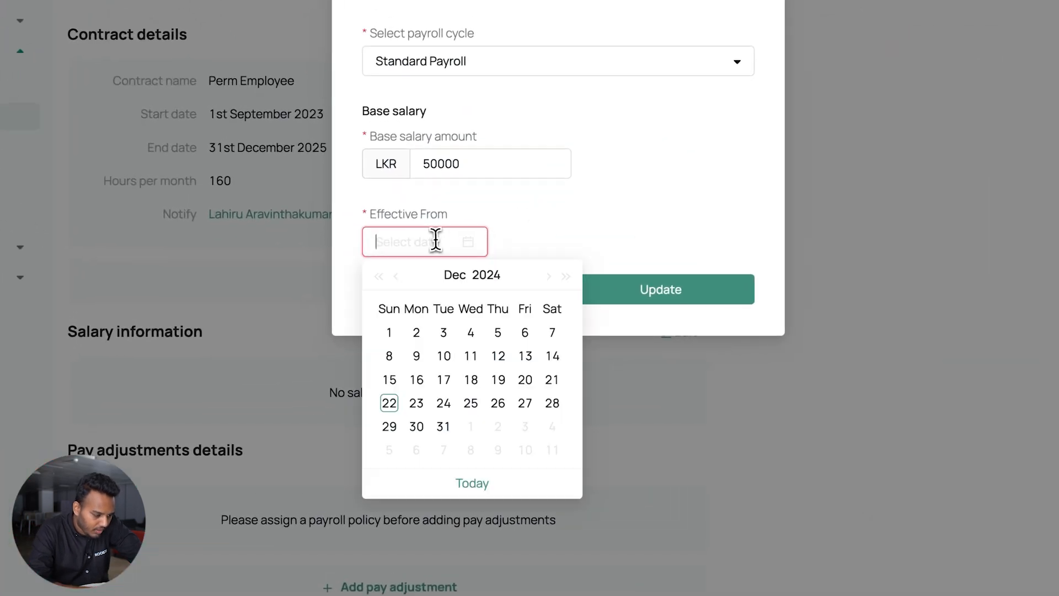
{"action": "left_click", "coordinate": [401, 275]}
{"action": "left_click", "coordinate": [401, 275]}
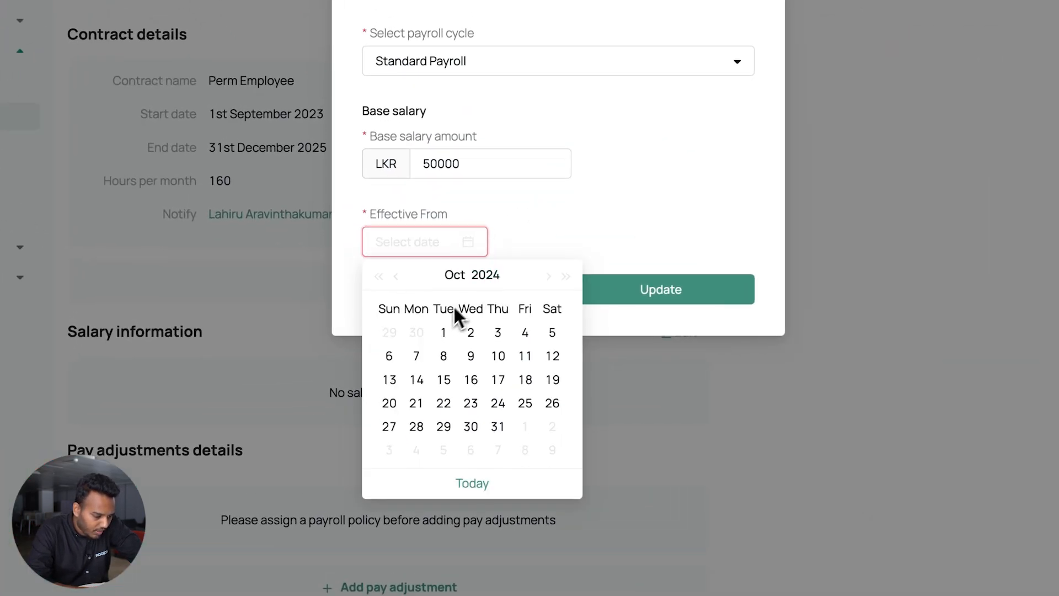
{"action": "left_click", "coordinate": [395, 275]}
{"action": "left_click", "coordinate": [390, 332]}
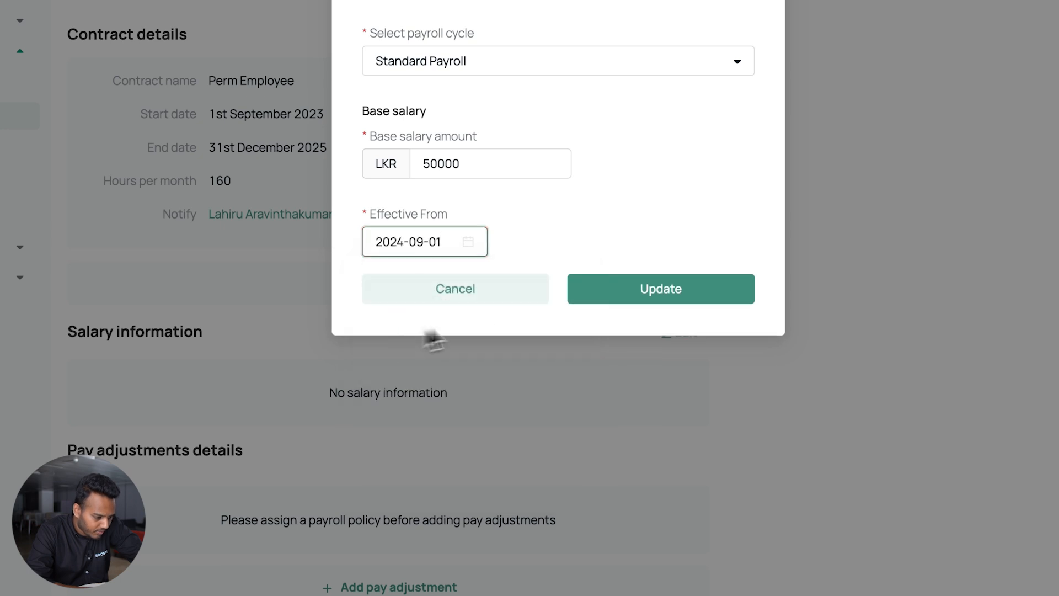
{"action": "left_click", "coordinate": [638, 292]}
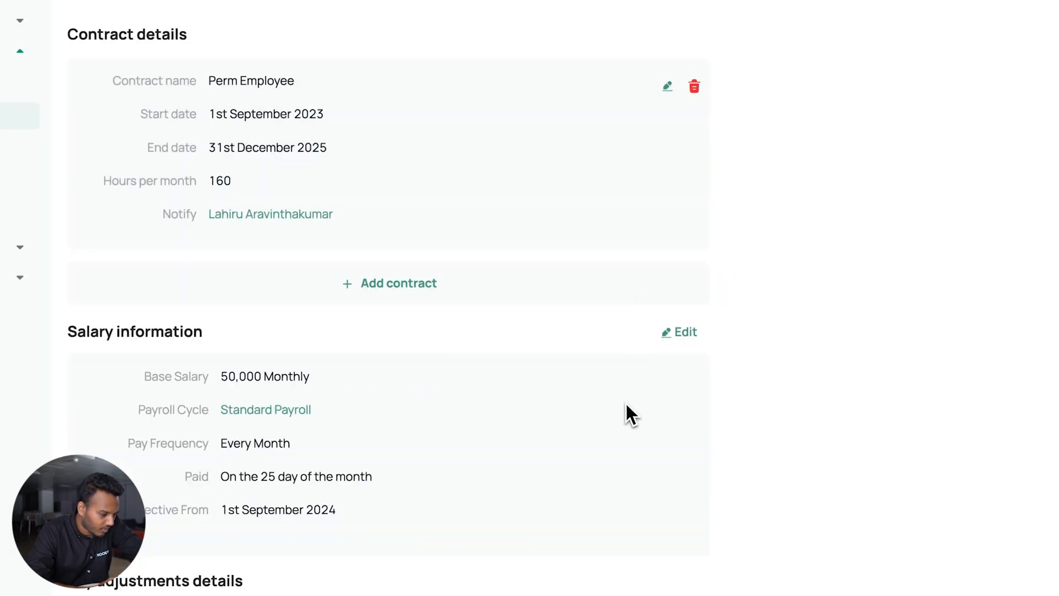
{"action": "scroll", "coordinate": [627, 404], "scroll_direction": "down", "scroll_amount": 5}
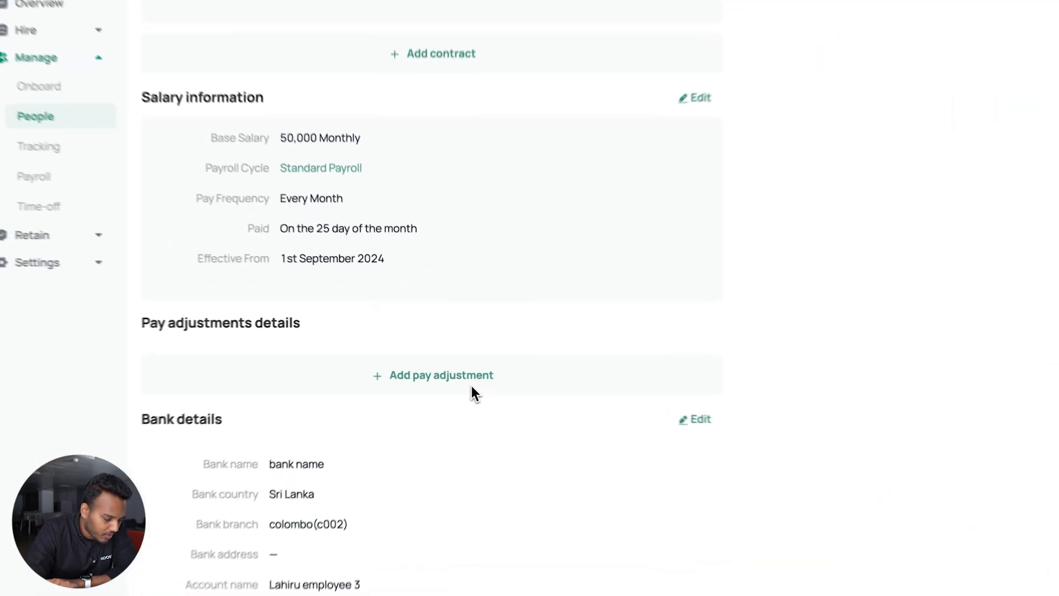
Create an Additional Earning named Travel Allowance, applied to pay currency LKR, amount 60000
{"action": "left_click", "coordinate": [451, 368]}
{"action": "left_click", "coordinate": [522, 128]}
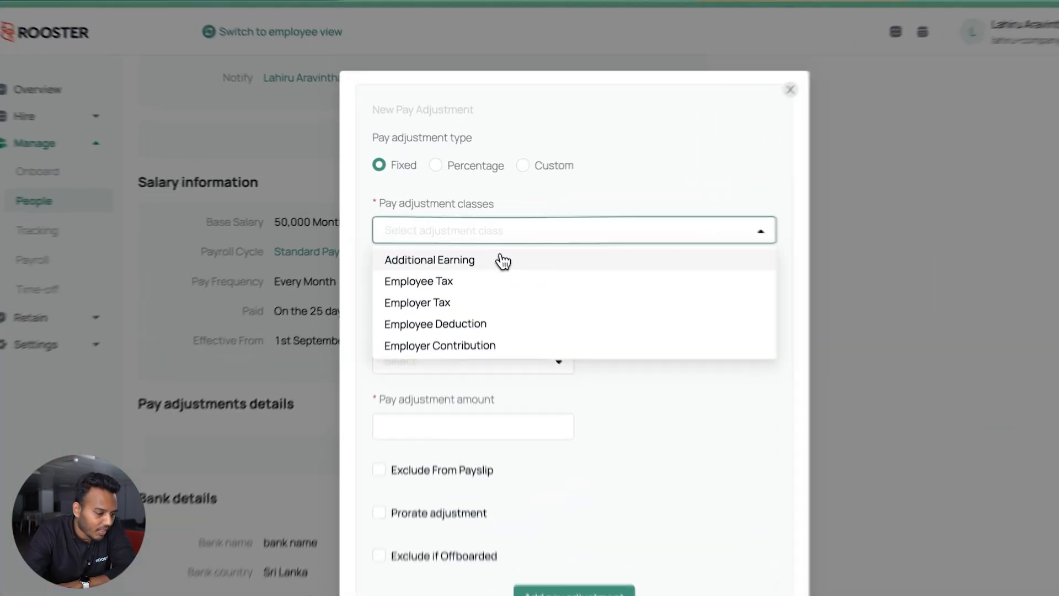
{"action": "left_click", "coordinate": [483, 233]}
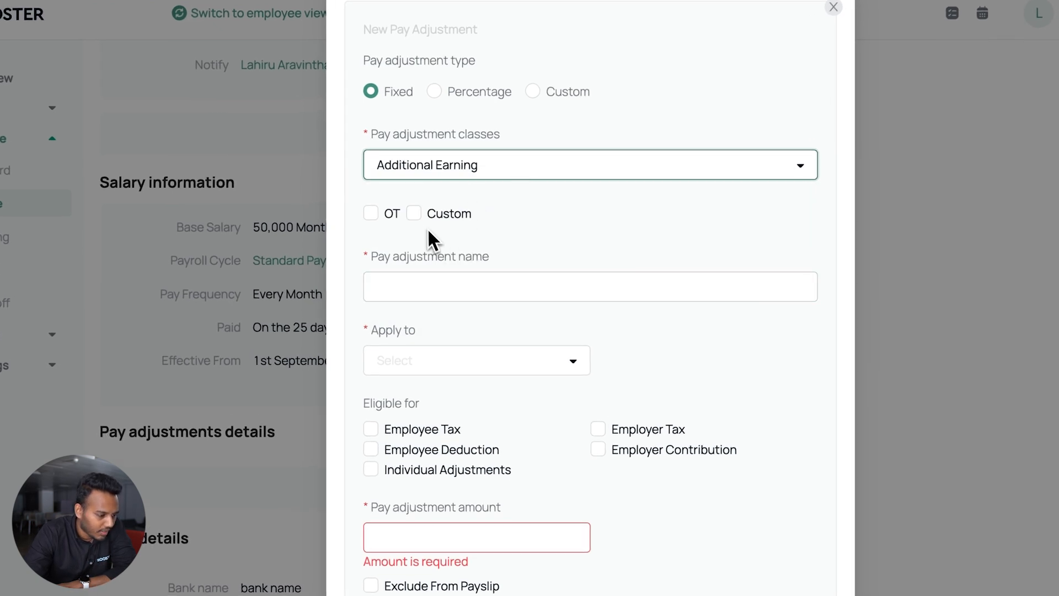
{"action": "left_click", "coordinate": [452, 288]}
{"action": "left_click", "coordinate": [475, 325]}
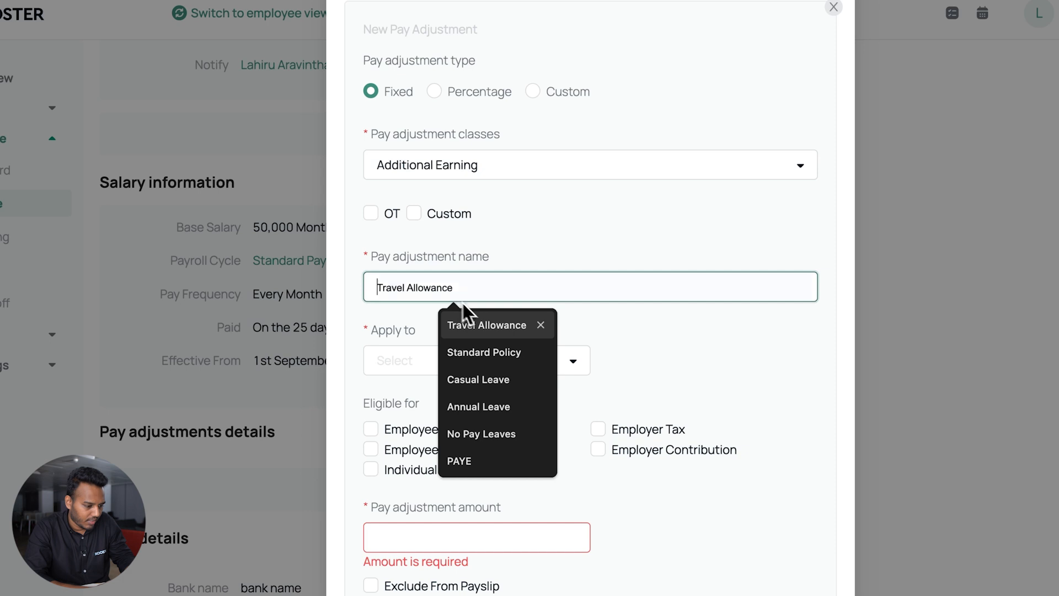
{"action": "left_click", "coordinate": [442, 358]}
{"action": "left_click", "coordinate": [440, 394]}
{"action": "left_click", "coordinate": [460, 545]}
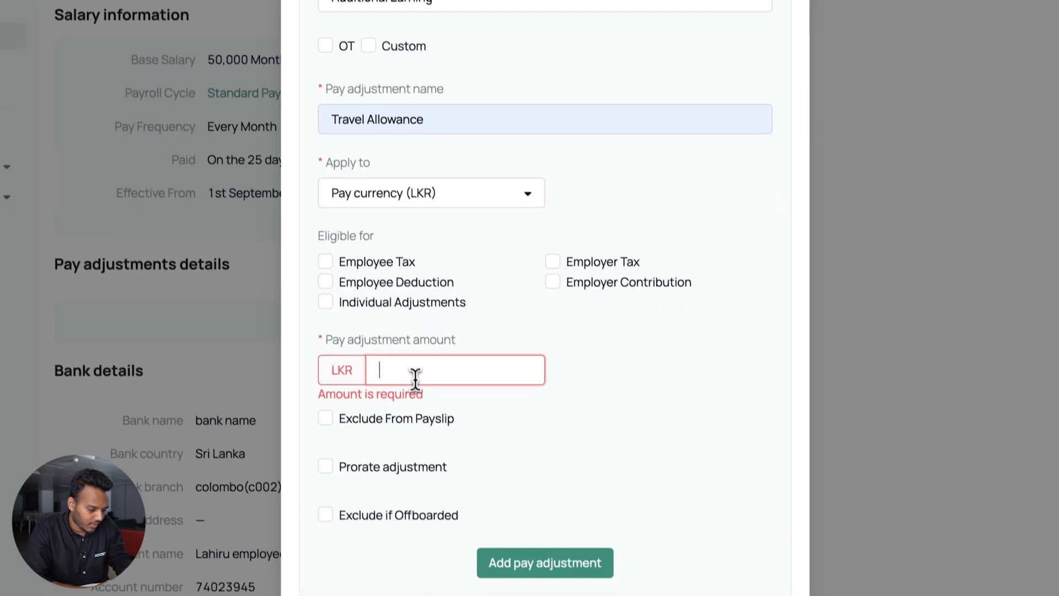
{"action": "type", "text": "600000"}
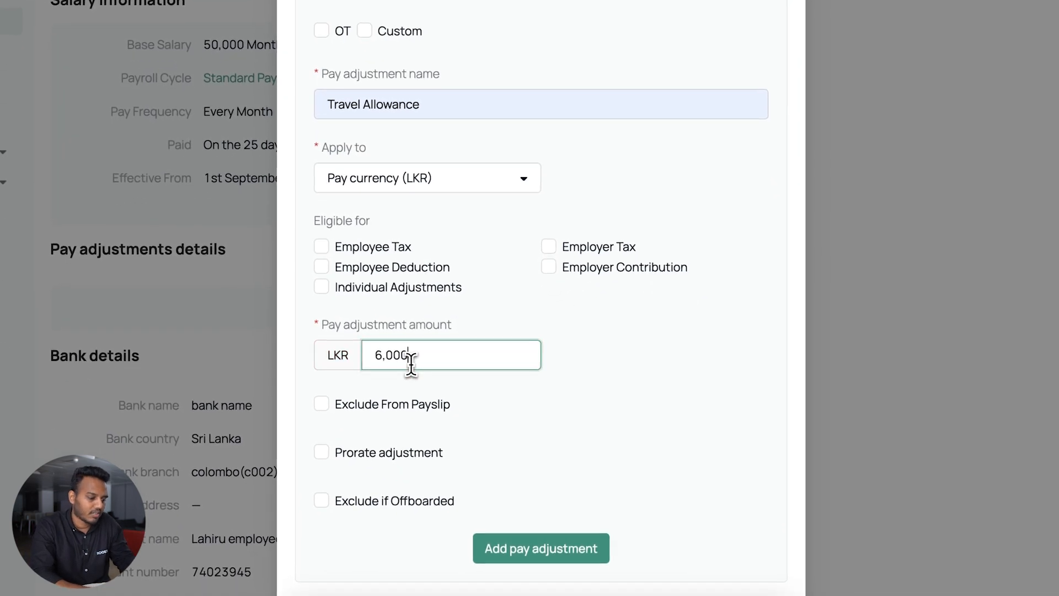
{"action": "left_click", "coordinate": [647, 378]}
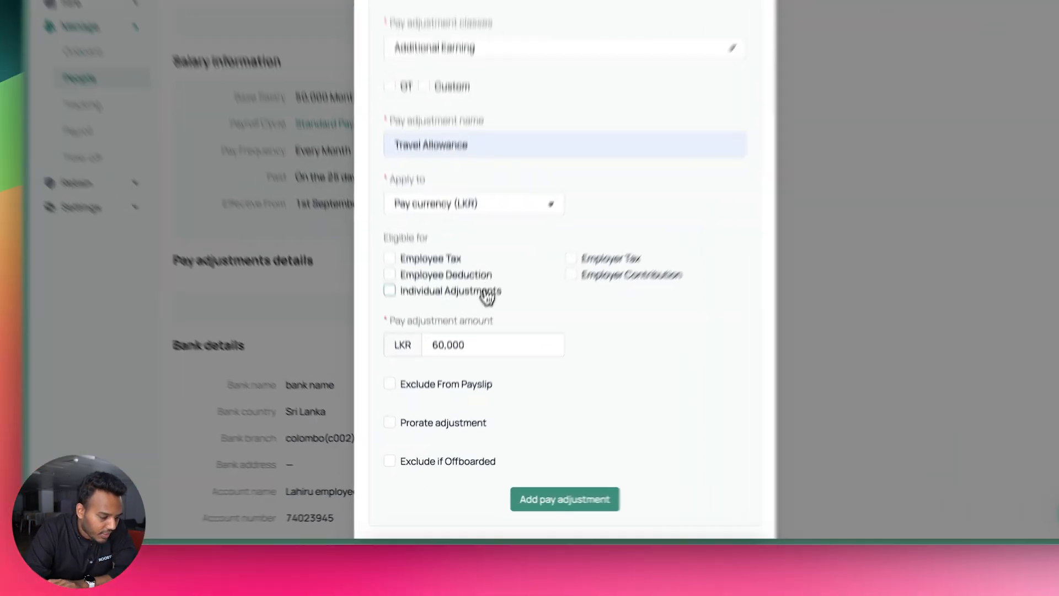
Make Travel Allowance eligible for EPF 8%, EPF 12%, ETF 3%, PAYE and No Pay, and save it
{"action": "left_click", "coordinate": [473, 348]}
{"action": "left_click", "coordinate": [487, 304]}
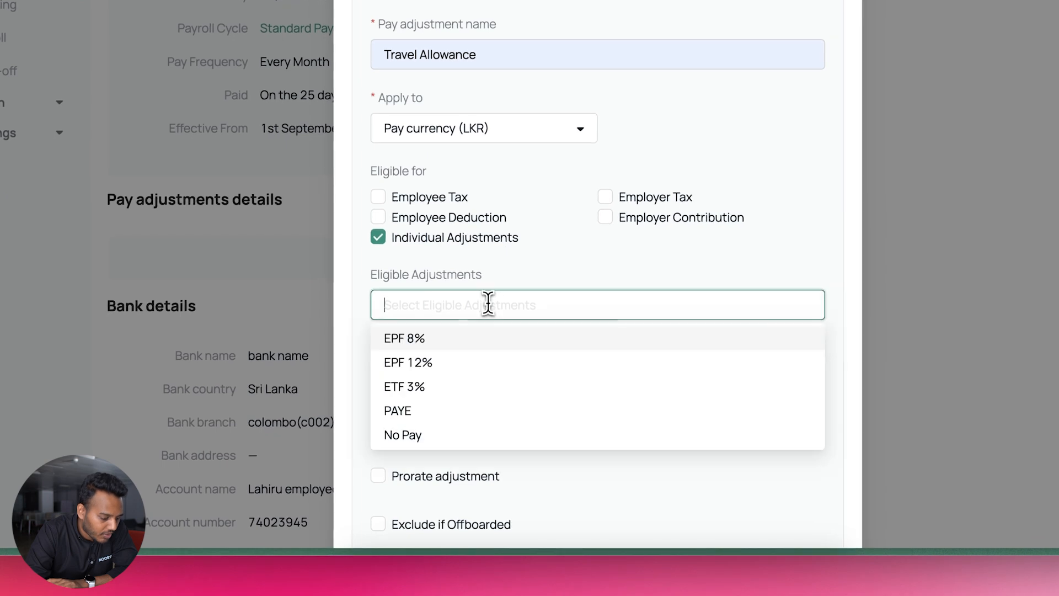
{"action": "left_click", "coordinate": [475, 341]}
{"action": "left_click", "coordinate": [475, 364]}
{"action": "left_click", "coordinate": [475, 387]}
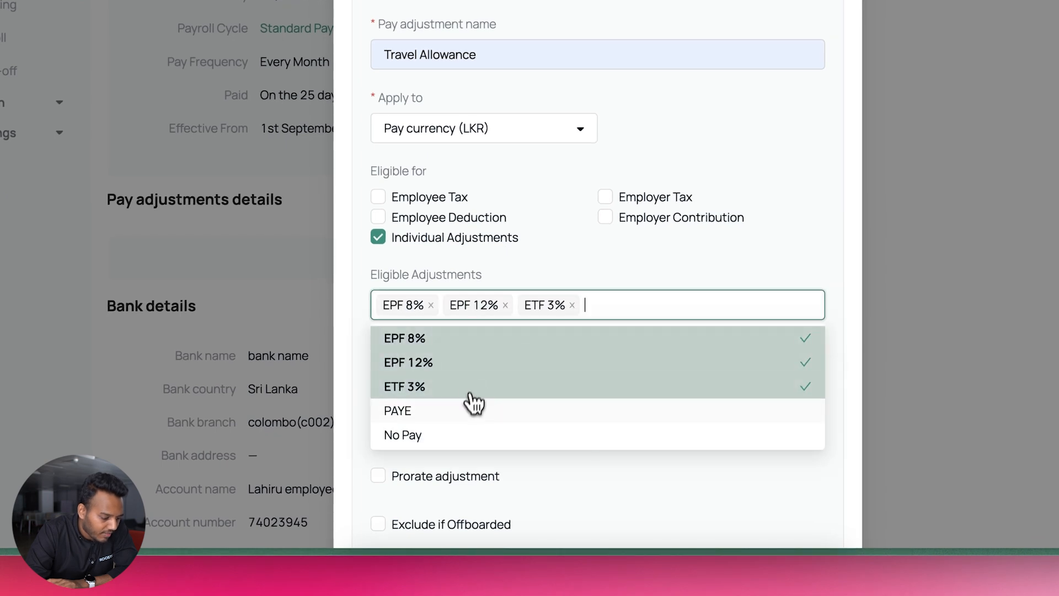
{"action": "left_click", "coordinate": [511, 408]}
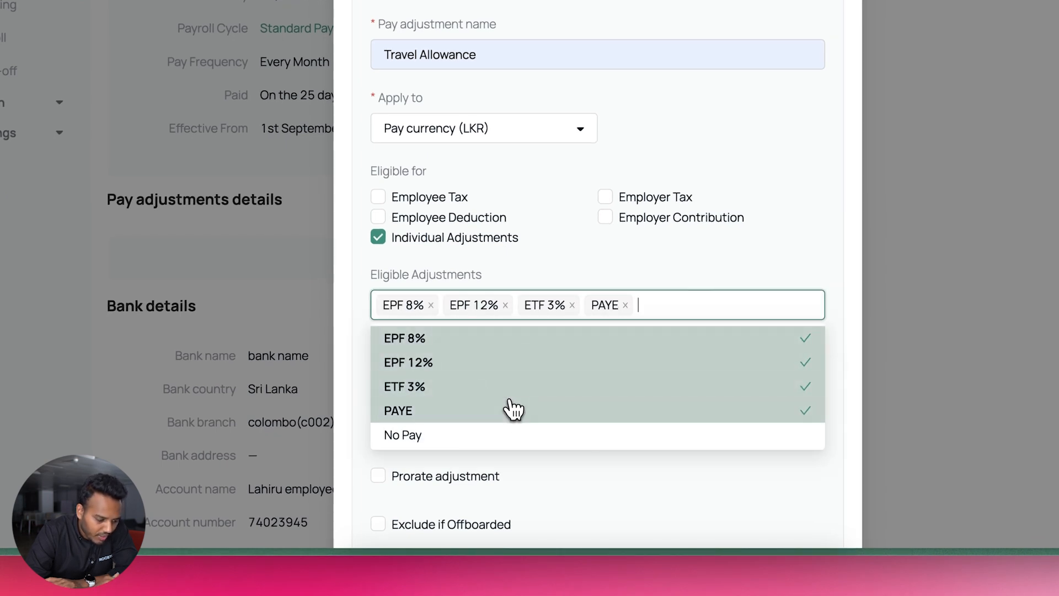
{"action": "left_click", "coordinate": [517, 435]}
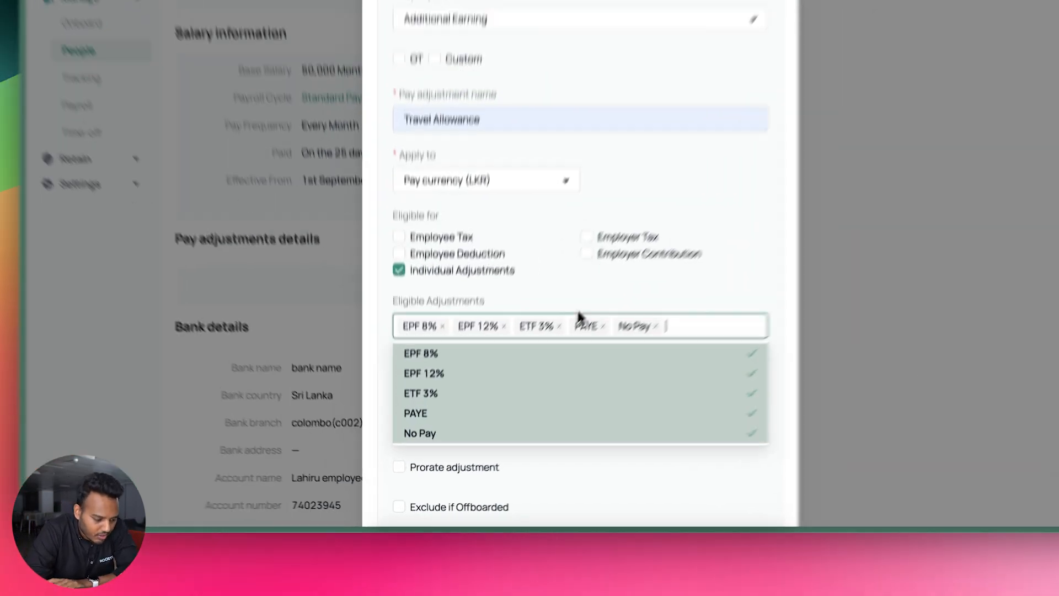
{"action": "left_click", "coordinate": [532, 387]}
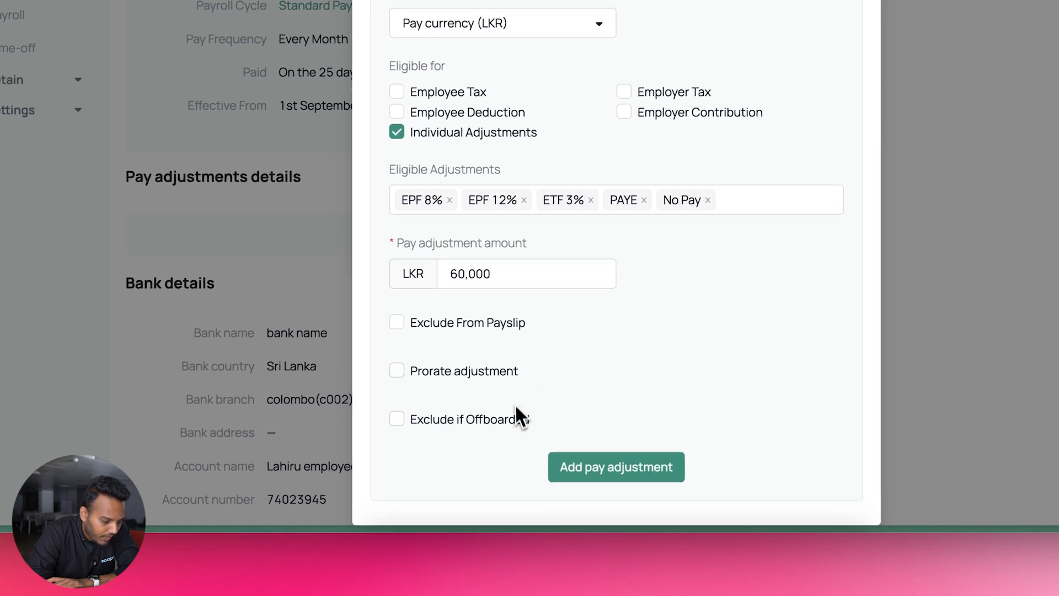
{"action": "left_click", "coordinate": [567, 469]}
{"action": "scroll", "coordinate": [559, 440], "scroll_direction": "down", "scroll_amount": 5}
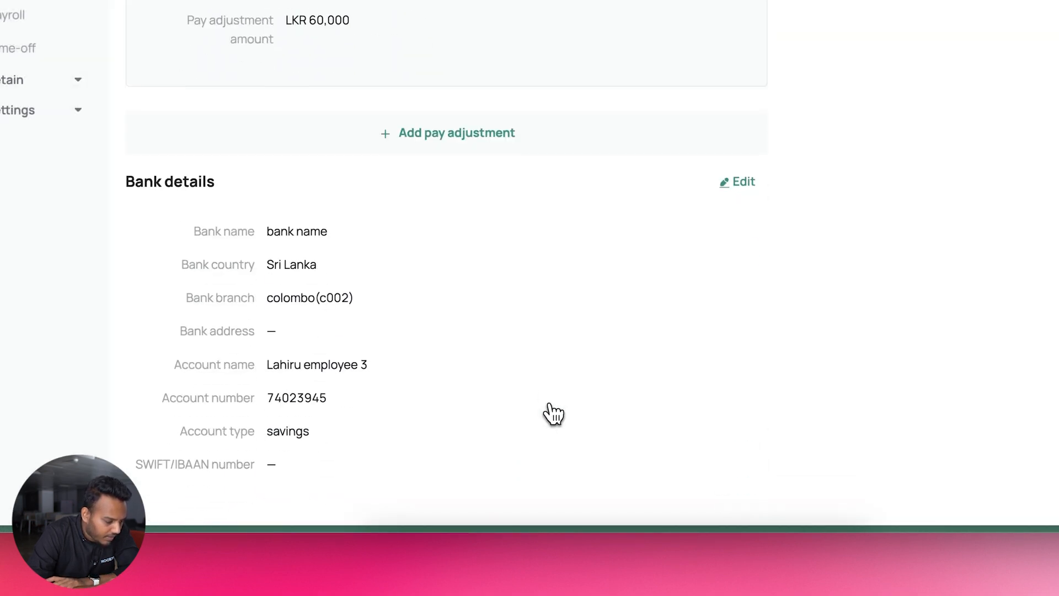
{"action": "scroll", "coordinate": [385, 152], "scroll_direction": "up", "scroll_amount": 15}
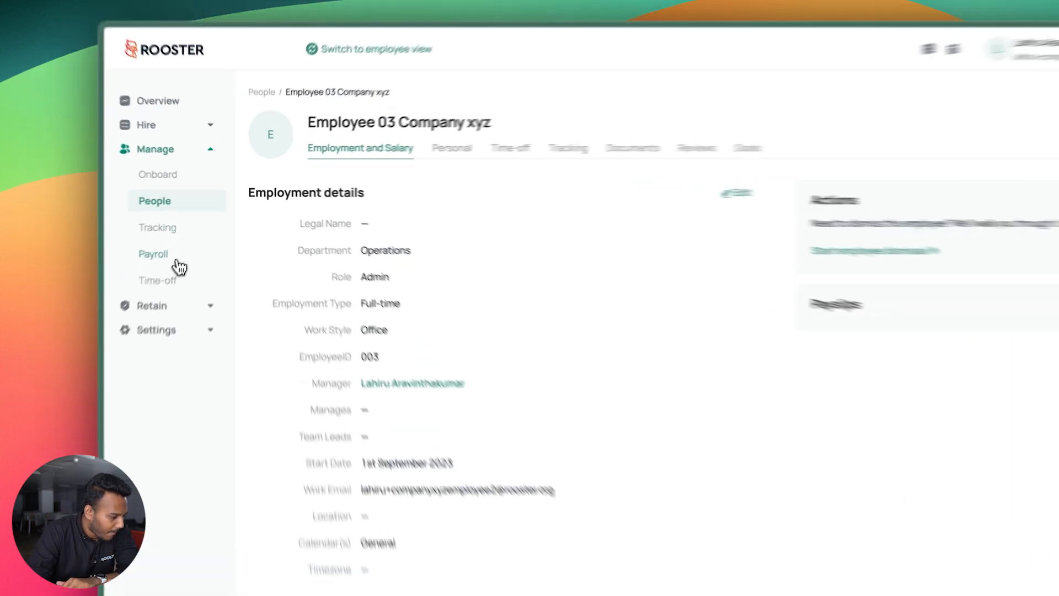
Check the time-off calendar for November and October 2024
{"action": "left_click", "coordinate": [187, 234]}
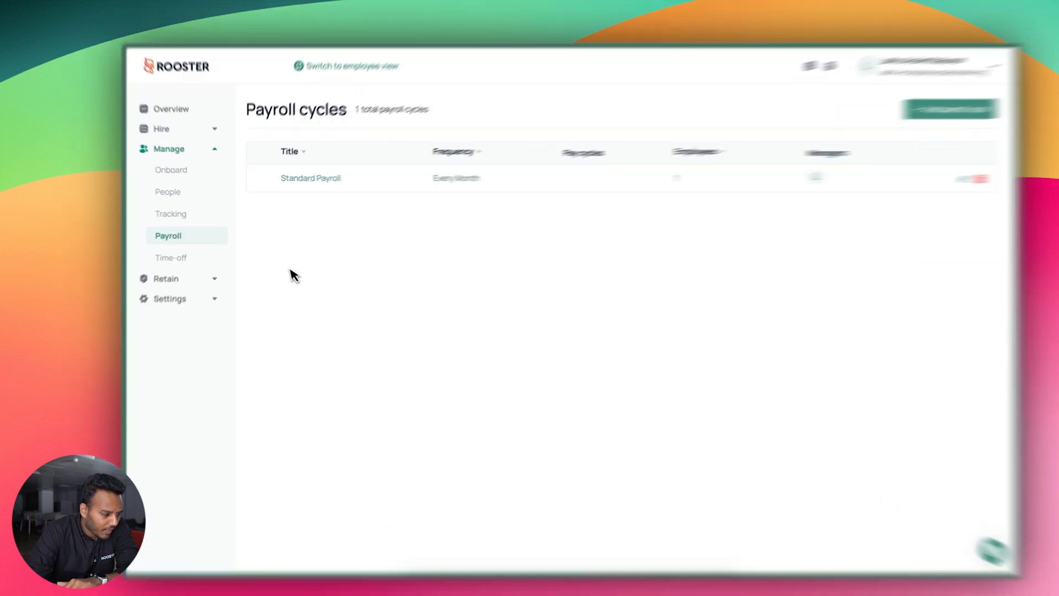
{"action": "left_click", "coordinate": [178, 252]}
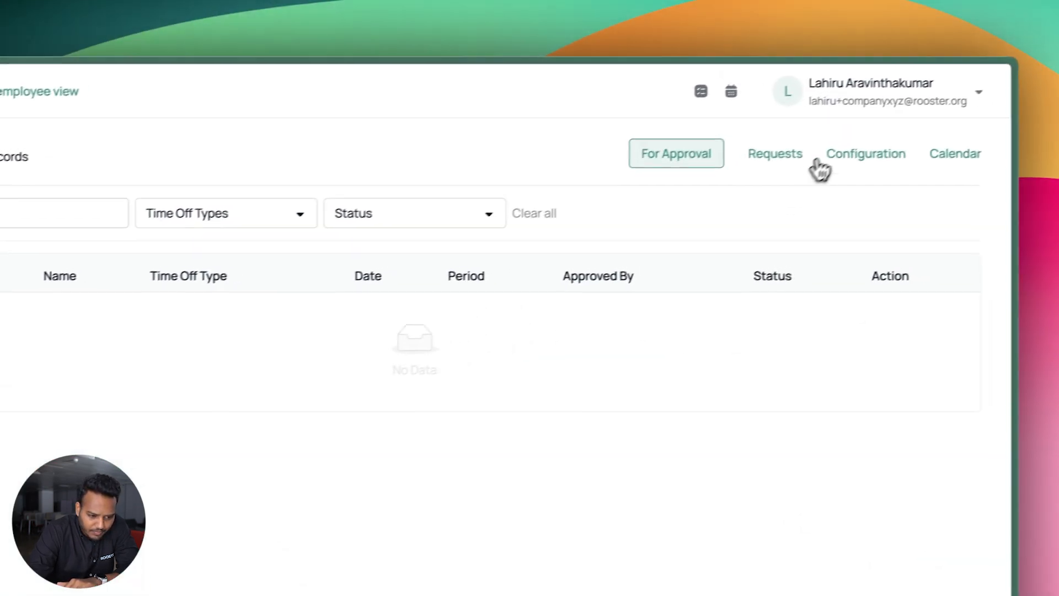
{"action": "left_click", "coordinate": [858, 155]}
{"action": "left_click", "coordinate": [950, 156]}
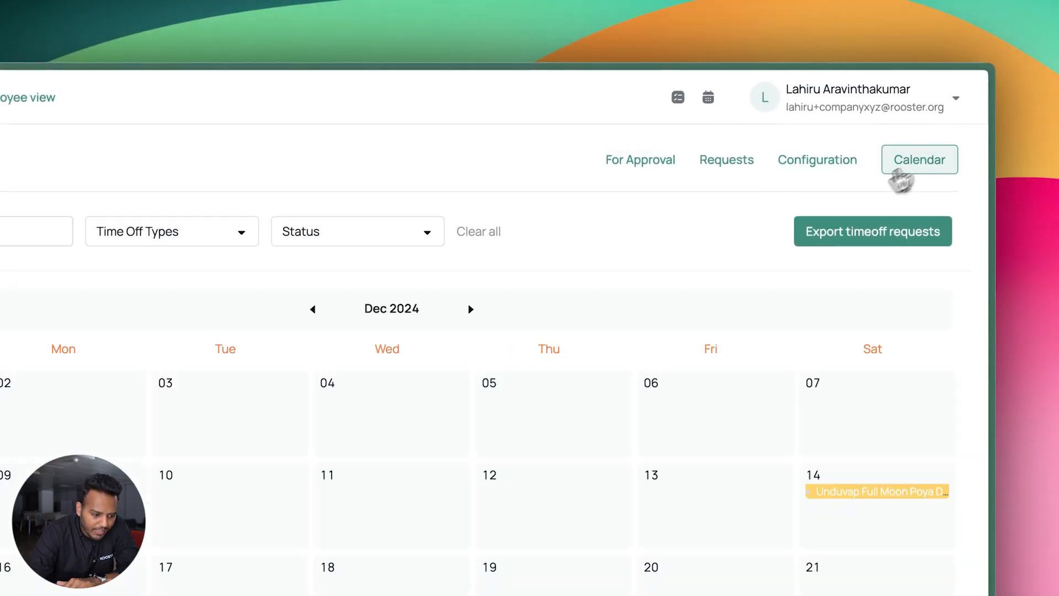
{"action": "left_click", "coordinate": [312, 309]}
{"action": "mouse_move", "coordinate": [419, 511]}
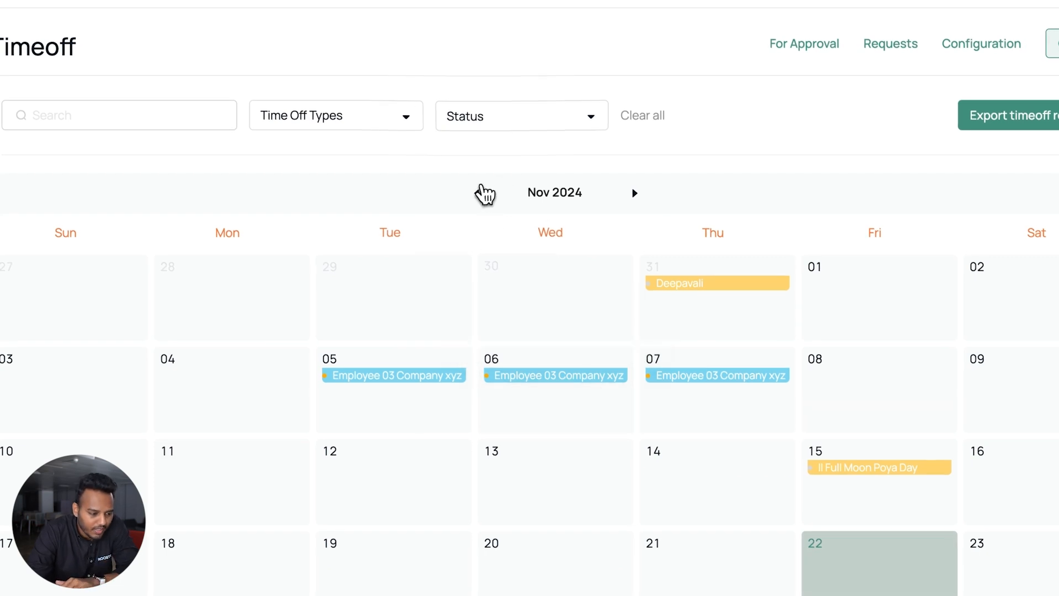
{"action": "left_click", "coordinate": [479, 192]}
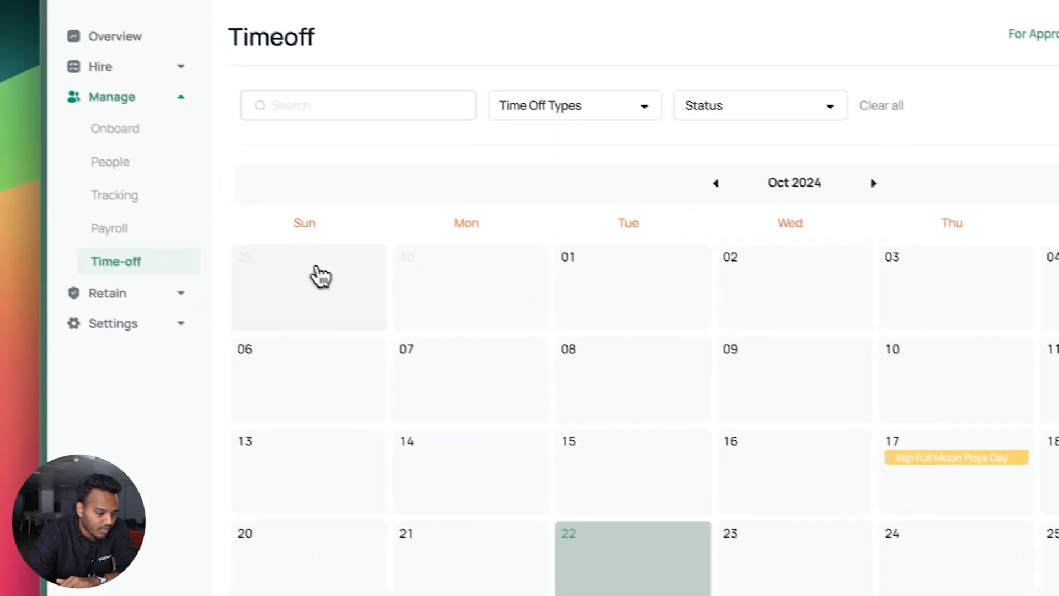
Open the Standard Payroll cycle details from the payroll cycles page
{"action": "left_click", "coordinate": [201, 281]}
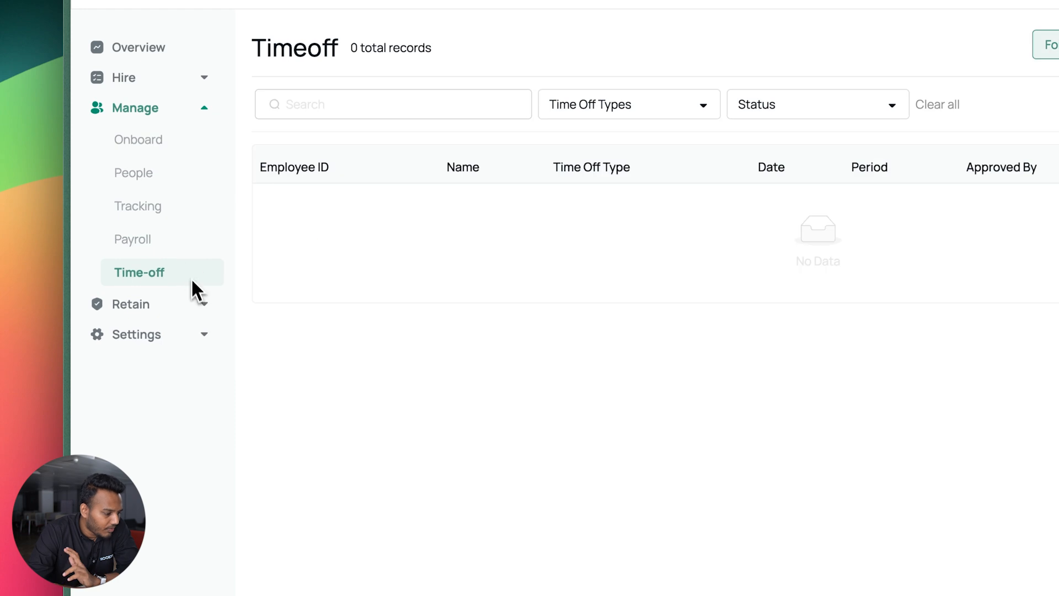
{"action": "left_click", "coordinate": [185, 249]}
{"action": "left_click", "coordinate": [386, 154]}
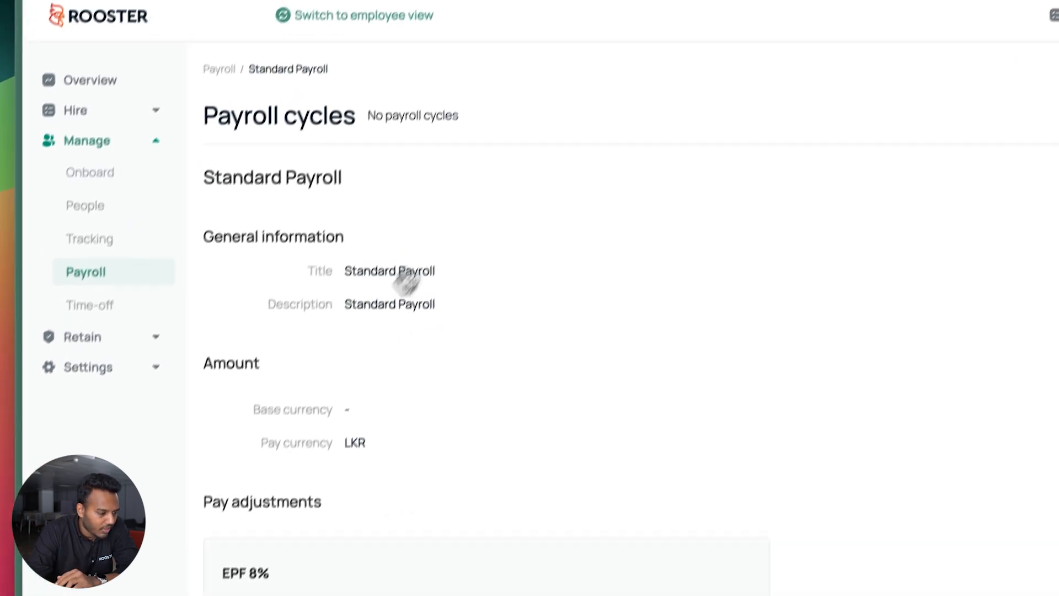
Launch a Standard Payroll run with a custom range starting 1 October 2024
{"action": "left_click", "coordinate": [910, 221]}
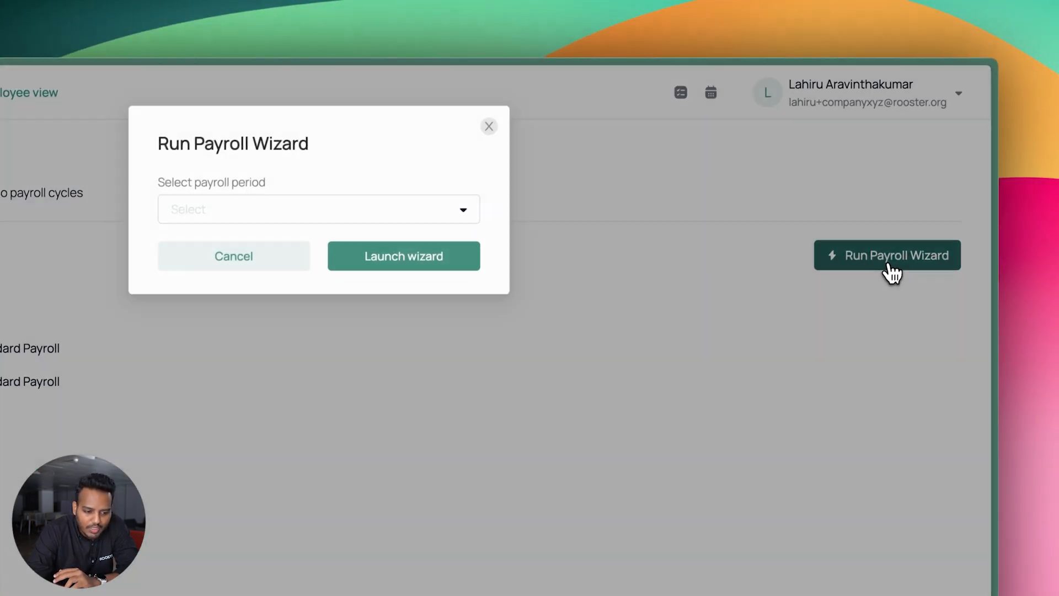
{"action": "left_click", "coordinate": [461, 210]}
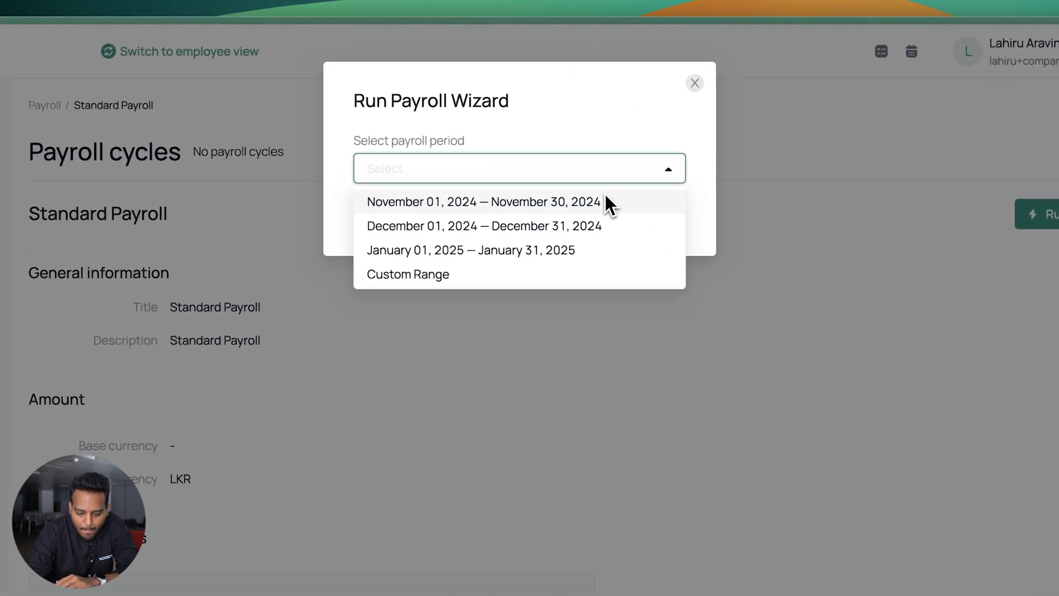
{"action": "left_click", "coordinate": [501, 288]}
{"action": "left_click", "coordinate": [457, 241]}
{"action": "left_click", "coordinate": [391, 274]}
{"action": "left_click", "coordinate": [390, 274]}
{"action": "left_click", "coordinate": [435, 330]}
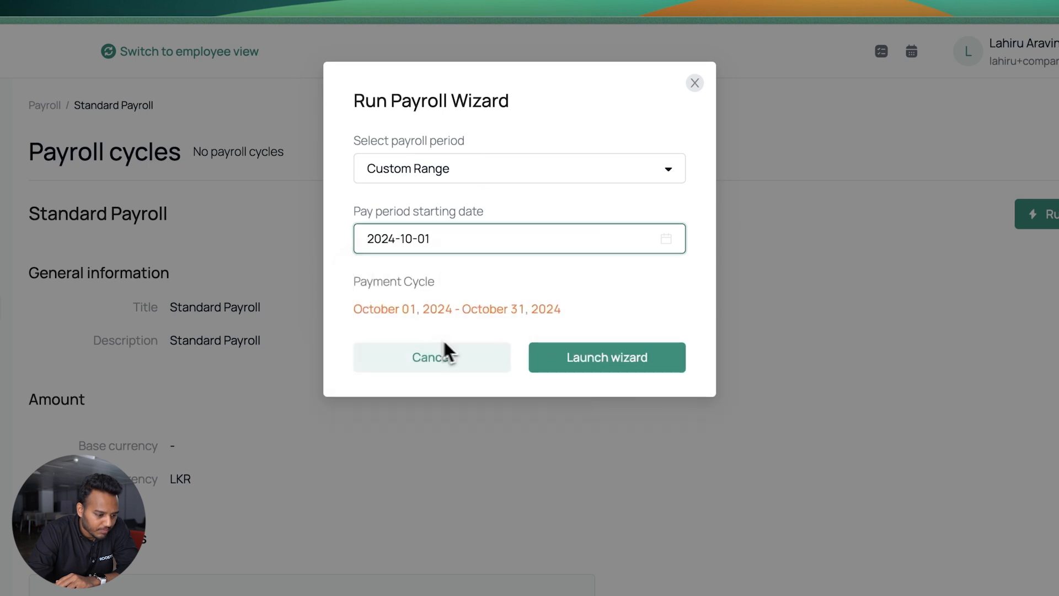
{"action": "left_click", "coordinate": [584, 373]}
Review the October payslip (LKR 110,000 gross, 99,600 net, EPF 8% deduction) and start cancelling the cycle
{"action": "scroll", "coordinate": [656, 523], "scroll_direction": "down", "scroll_amount": 3}
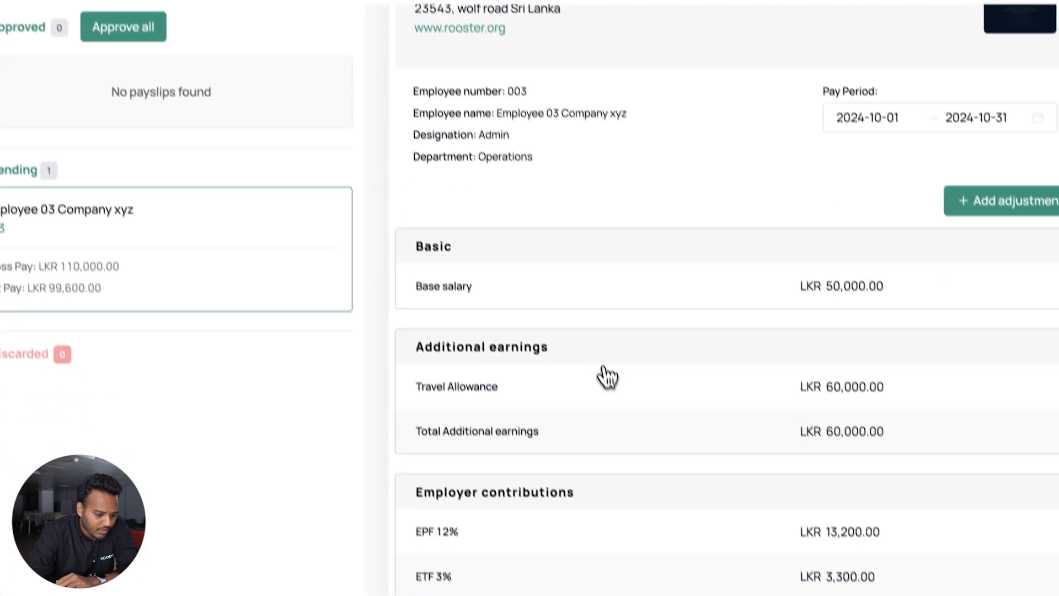
{"action": "scroll", "coordinate": [658, 521], "scroll_direction": "up", "scroll_amount": 3}
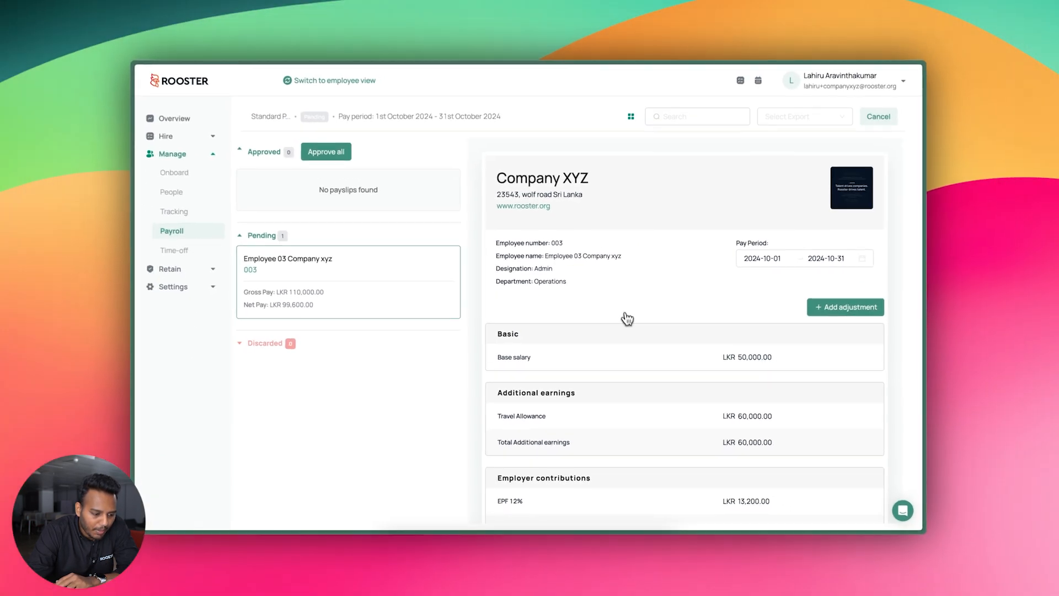
{"action": "scroll", "coordinate": [639, 317], "scroll_direction": "down", "scroll_amount": 5}
{"action": "scroll", "coordinate": [669, 221], "scroll_direction": "up", "scroll_amount": 2}
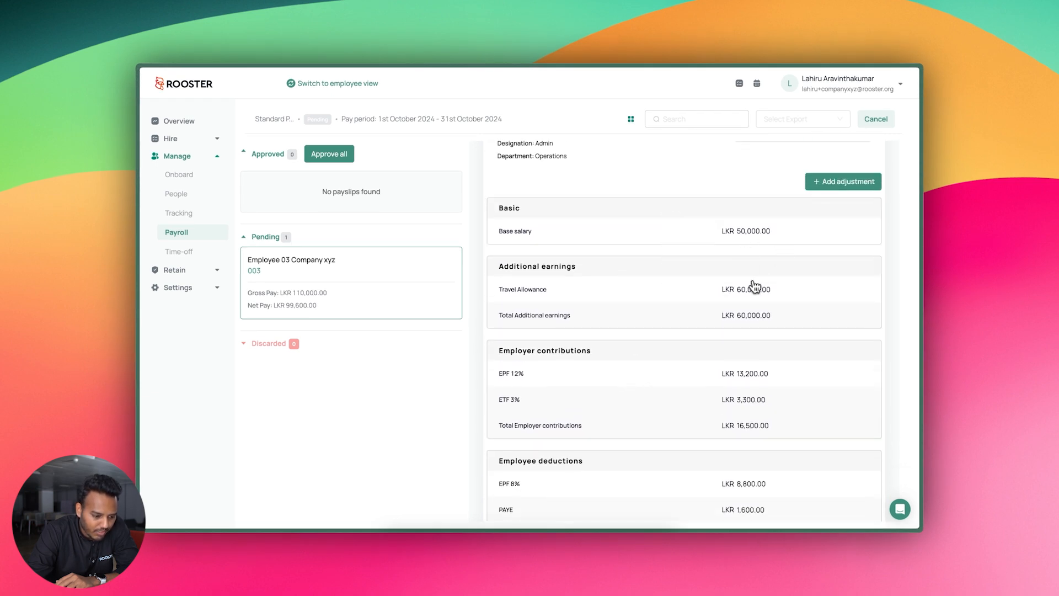
{"action": "scroll", "coordinate": [775, 296], "scroll_direction": "down", "scroll_amount": 5}
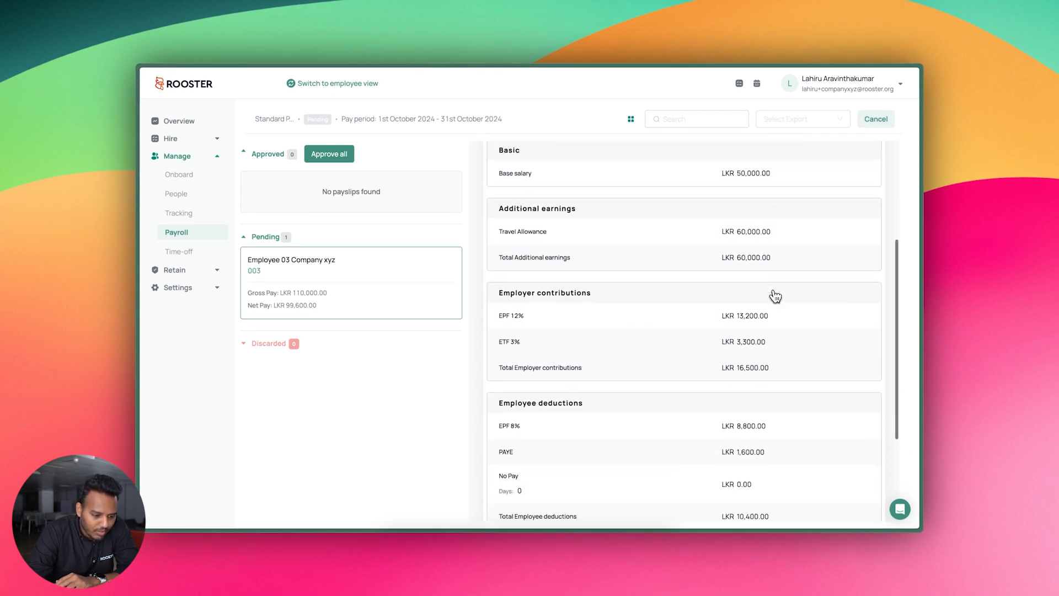
{"action": "scroll", "coordinate": [745, 282], "scroll_direction": "down", "scroll_amount": 1}
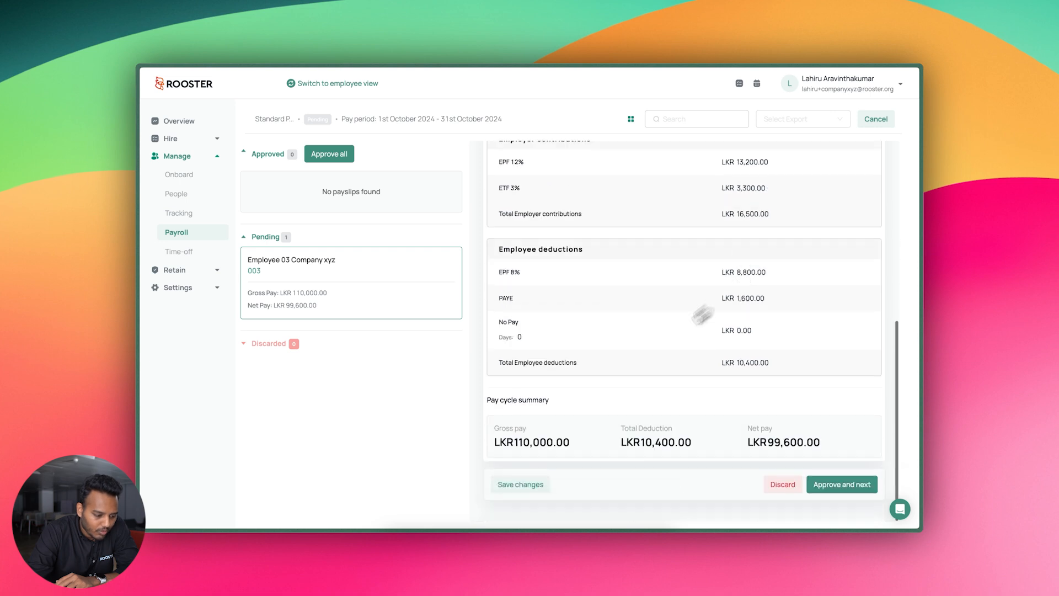
{"action": "scroll", "coordinate": [533, 451], "scroll_direction": "up", "scroll_amount": 4}
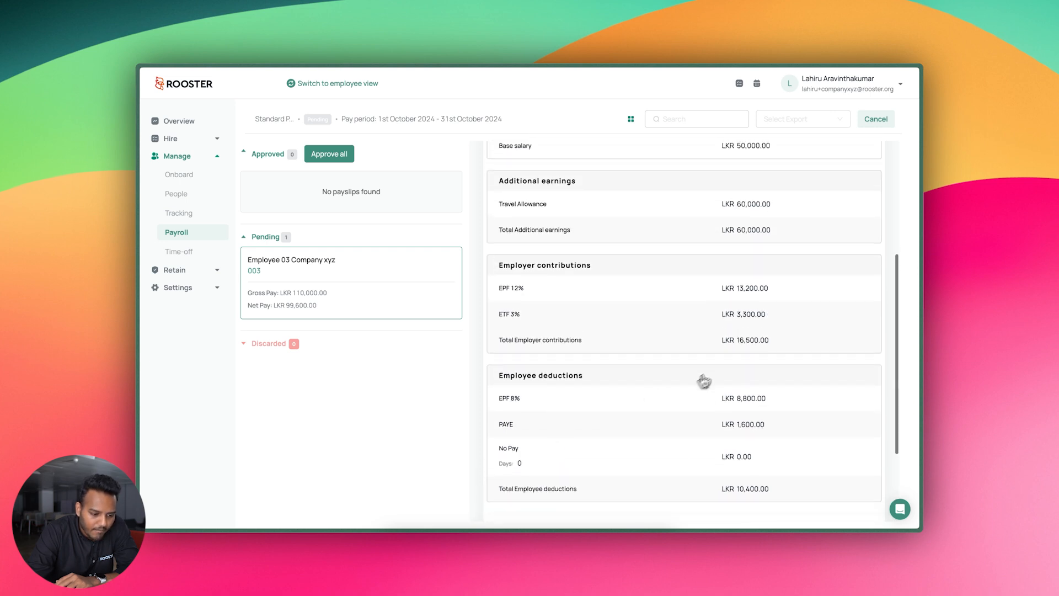
{"action": "scroll", "coordinate": [763, 351], "scroll_direction": "down", "scroll_amount": 2}
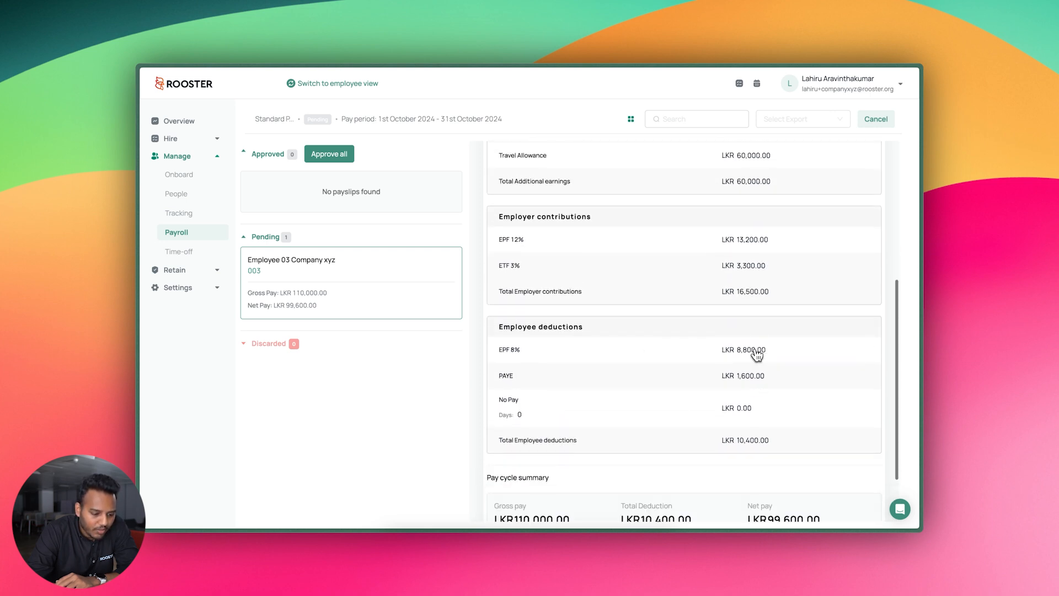
{"action": "scroll", "coordinate": [753, 353], "scroll_direction": "up", "scroll_amount": 2}
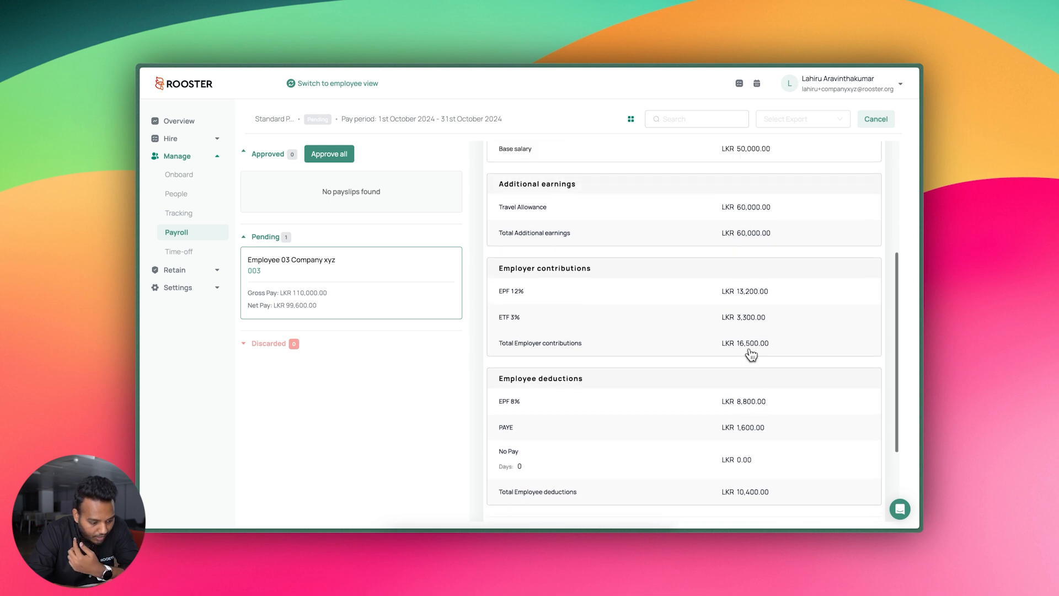
{"action": "scroll", "coordinate": [739, 359], "scroll_direction": "down", "scroll_amount": 5}
{"action": "scroll", "coordinate": [633, 385], "scroll_direction": "up", "scroll_amount": 5}
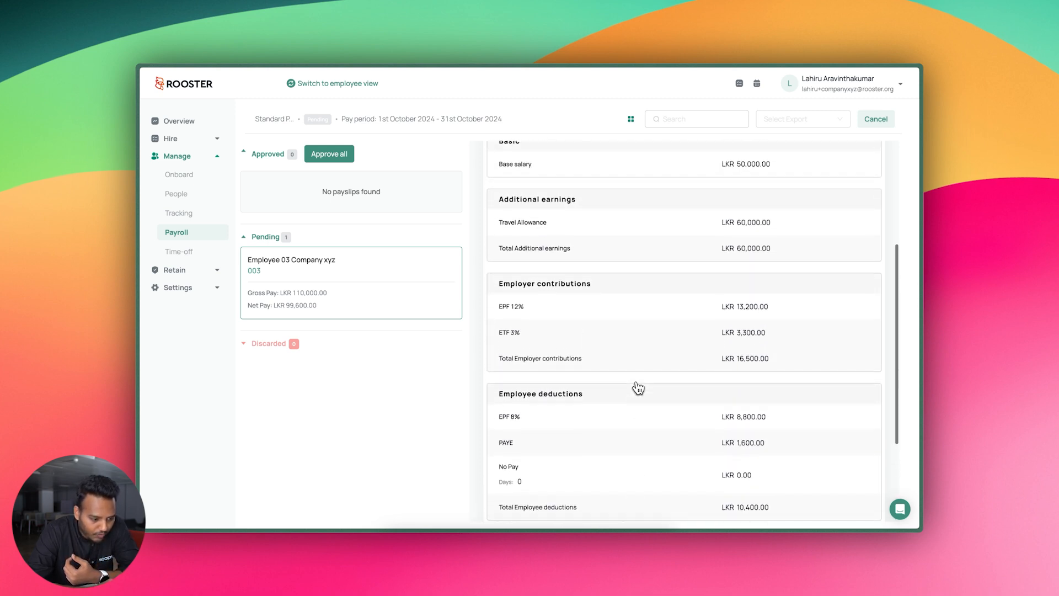
{"action": "scroll", "coordinate": [718, 430], "scroll_direction": "down", "scroll_amount": 4}
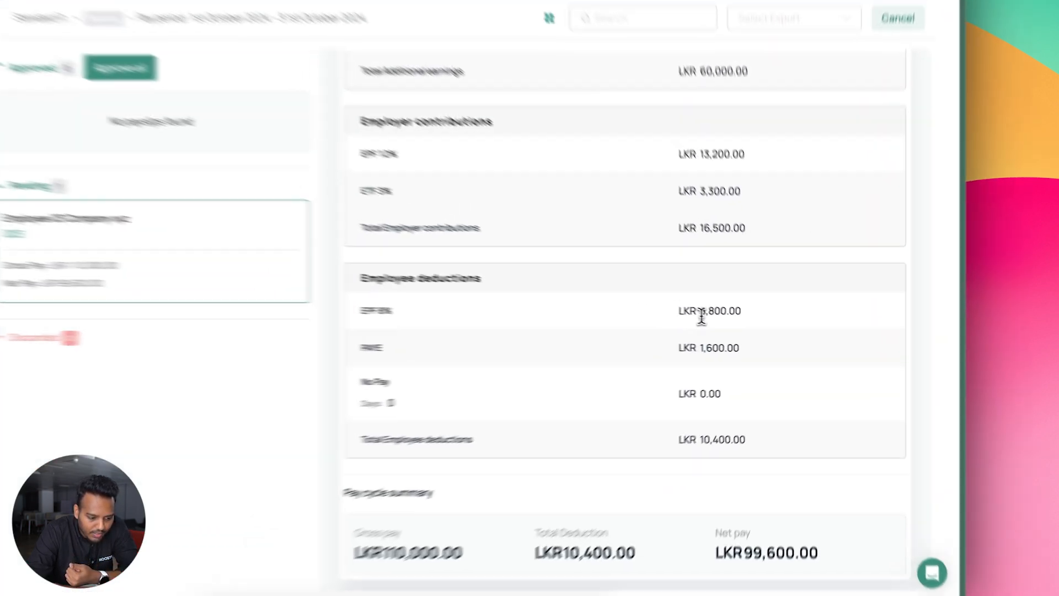
{"action": "left_click_drag", "start_coordinate": [737, 325], "coordinate": [767, 327]}
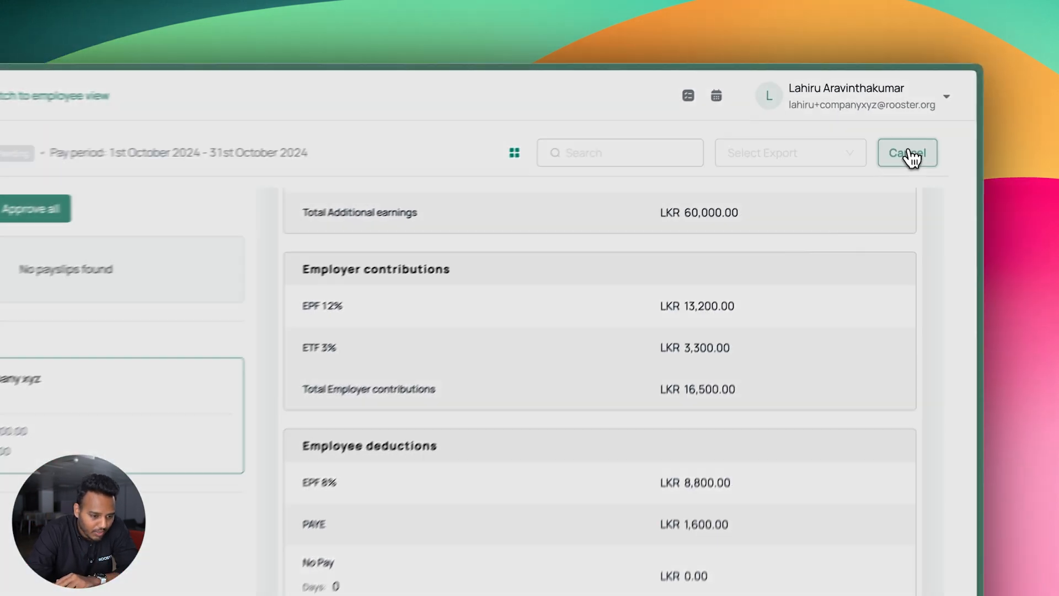
{"action": "left_click", "coordinate": [876, 119]}
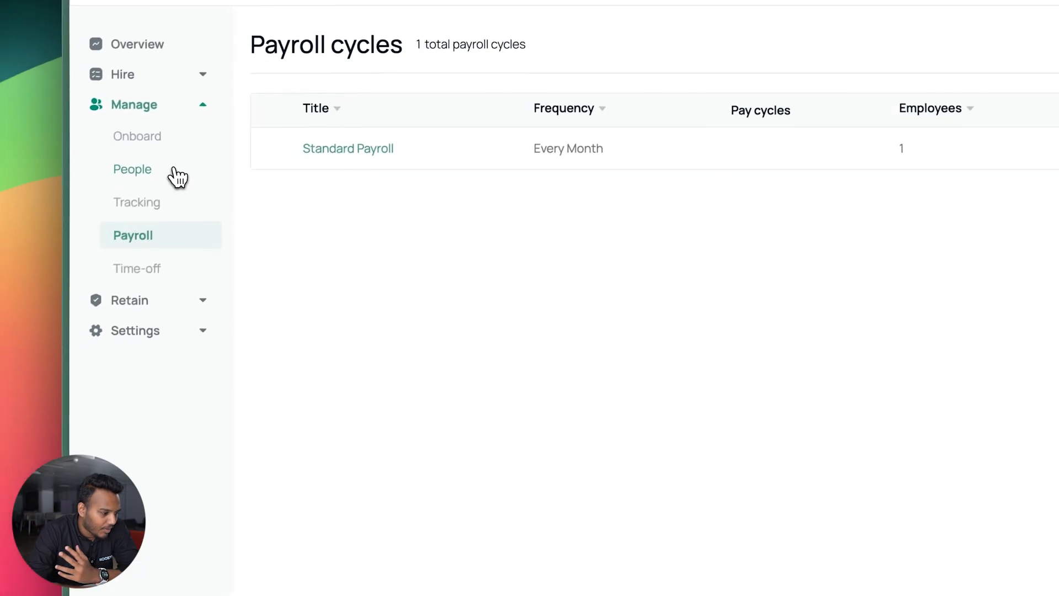
Confirm cancelling the October payroll cycle and open Employee 03's profile
{"action": "left_click", "coordinate": [172, 175]}
{"action": "left_click", "coordinate": [411, 317]}
{"action": "scroll", "coordinate": [421, 323], "scroll_direction": "down", "scroll_amount": 15}
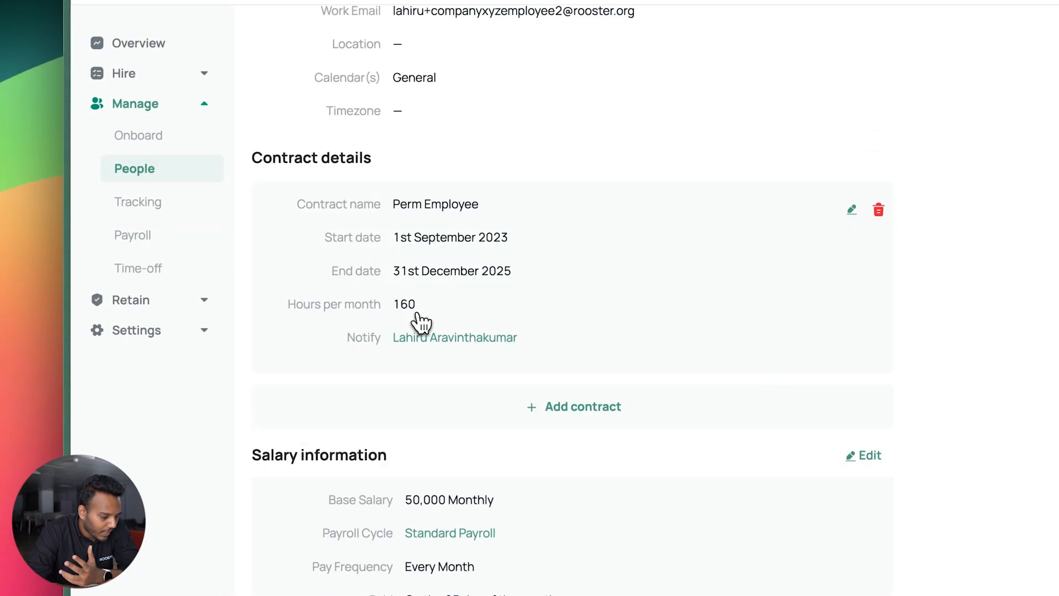
{"action": "scroll", "coordinate": [403, 306], "scroll_direction": "down", "scroll_amount": 3}
Remove EPF 8%, EPF 12% and ETF 3% from Travel Allowance, save, then open Standard Payroll
{"action": "left_click", "coordinate": [784, 330]}
{"action": "scroll", "coordinate": [620, 553], "scroll_direction": "down", "scroll_amount": 5}
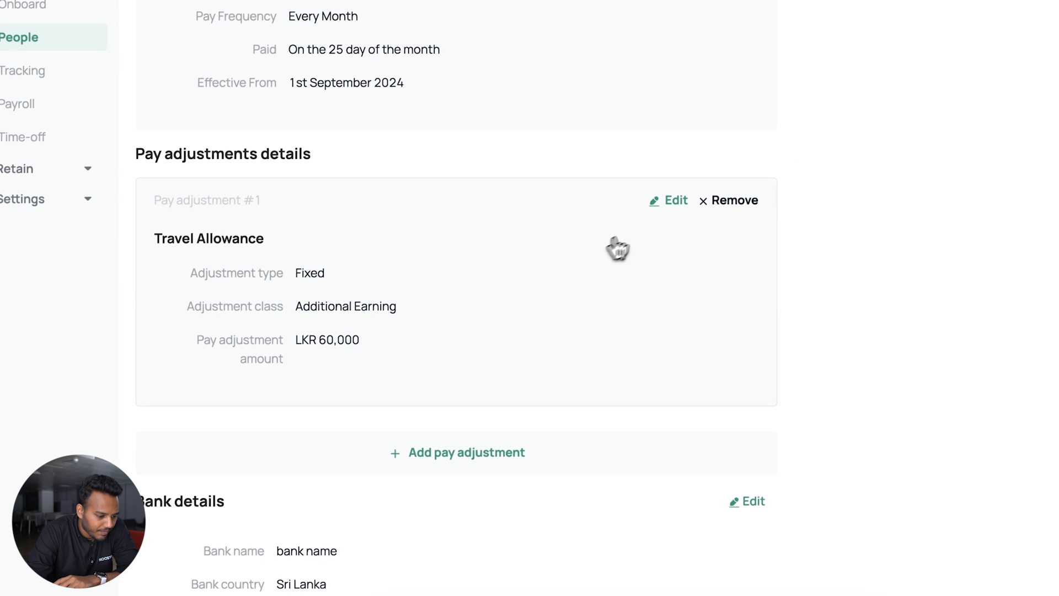
{"action": "scroll", "coordinate": [503, 425], "scroll_direction": "down", "scroll_amount": 1}
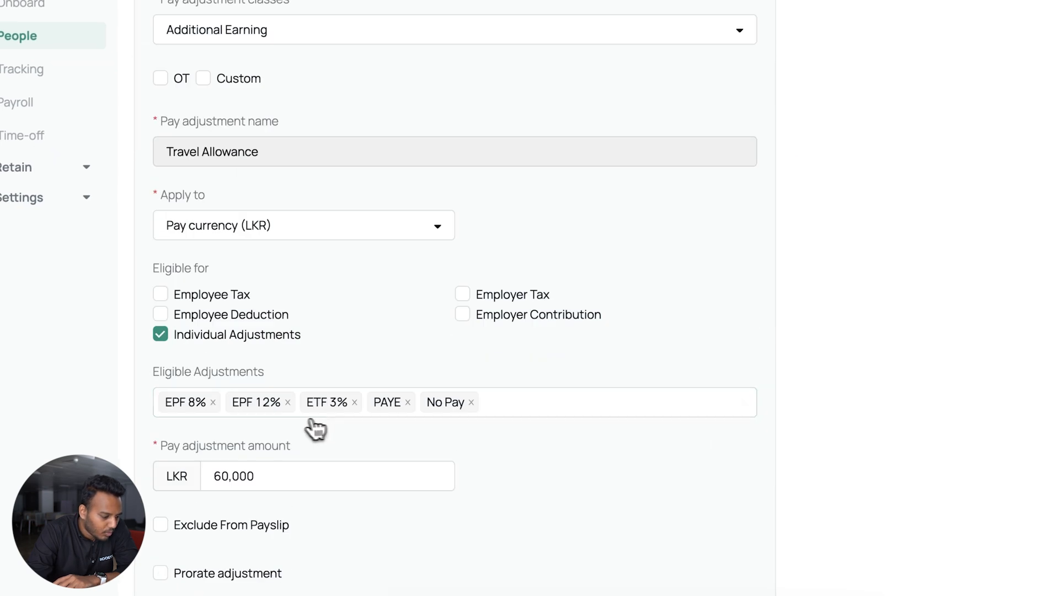
{"action": "left_click", "coordinate": [211, 401]}
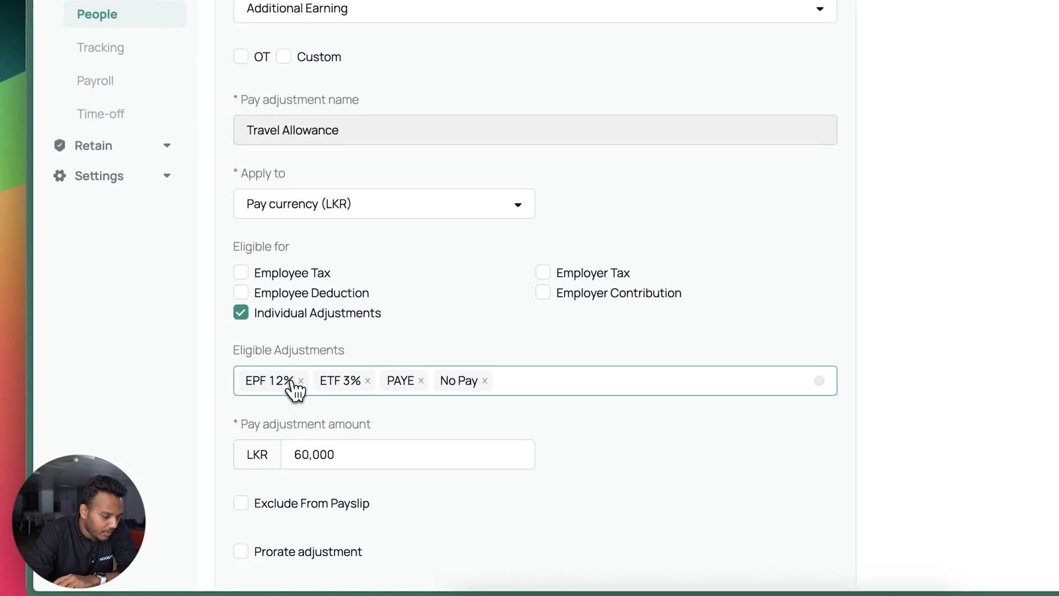
{"action": "left_click", "coordinate": [300, 380]}
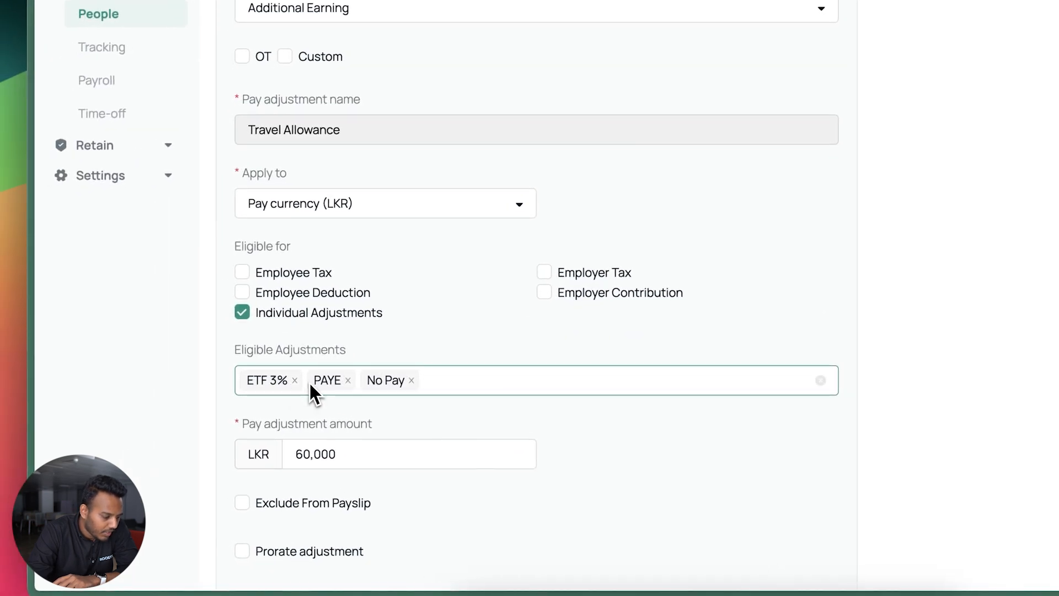
{"action": "left_click", "coordinate": [294, 380]}
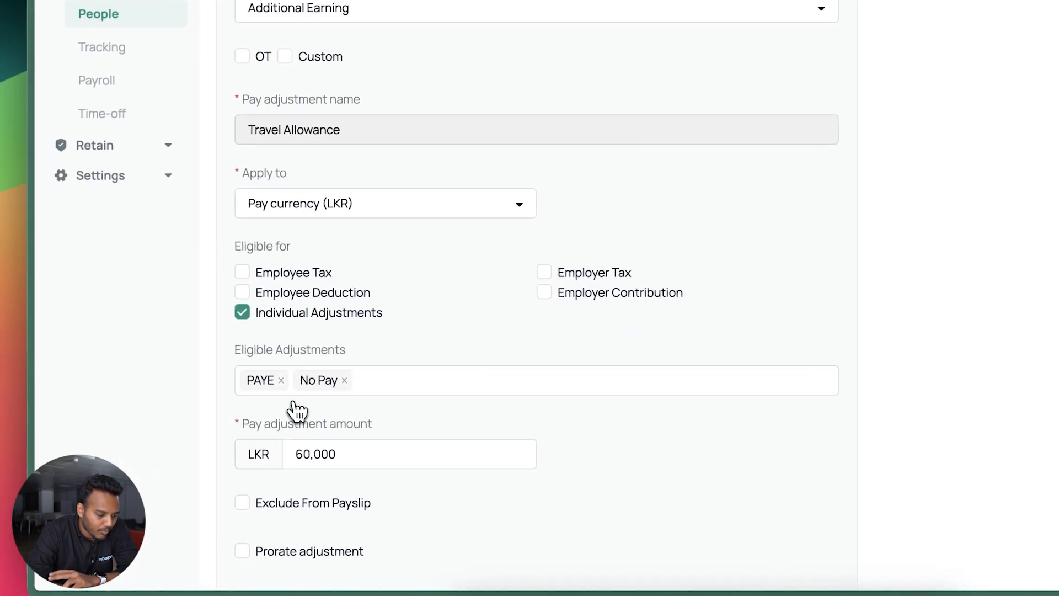
{"action": "scroll", "coordinate": [296, 411], "scroll_direction": "down", "scroll_amount": 10}
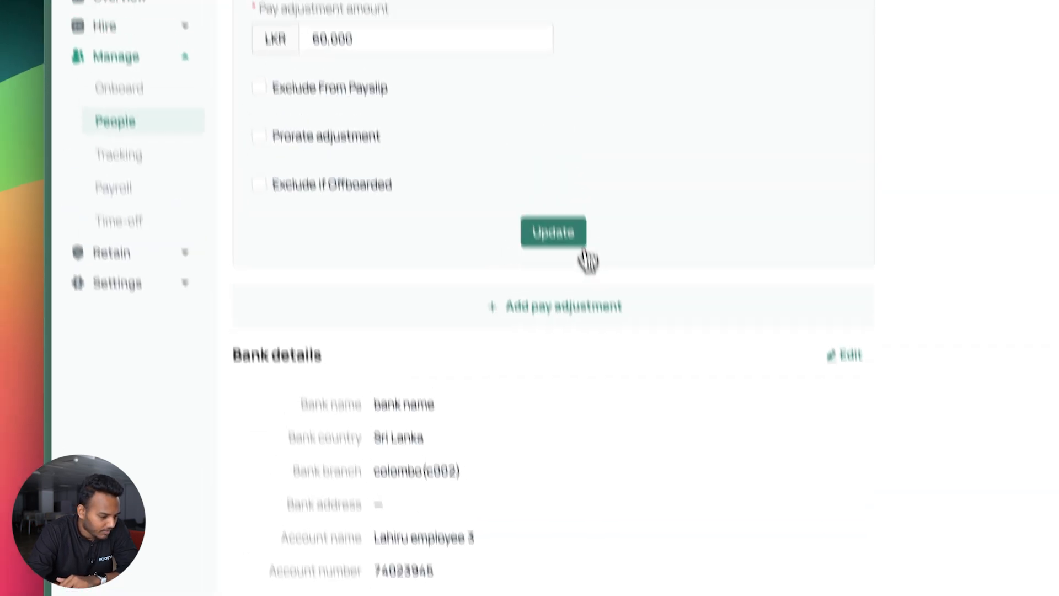
{"action": "left_click", "coordinate": [546, 124]}
{"action": "left_click", "coordinate": [180, 272]}
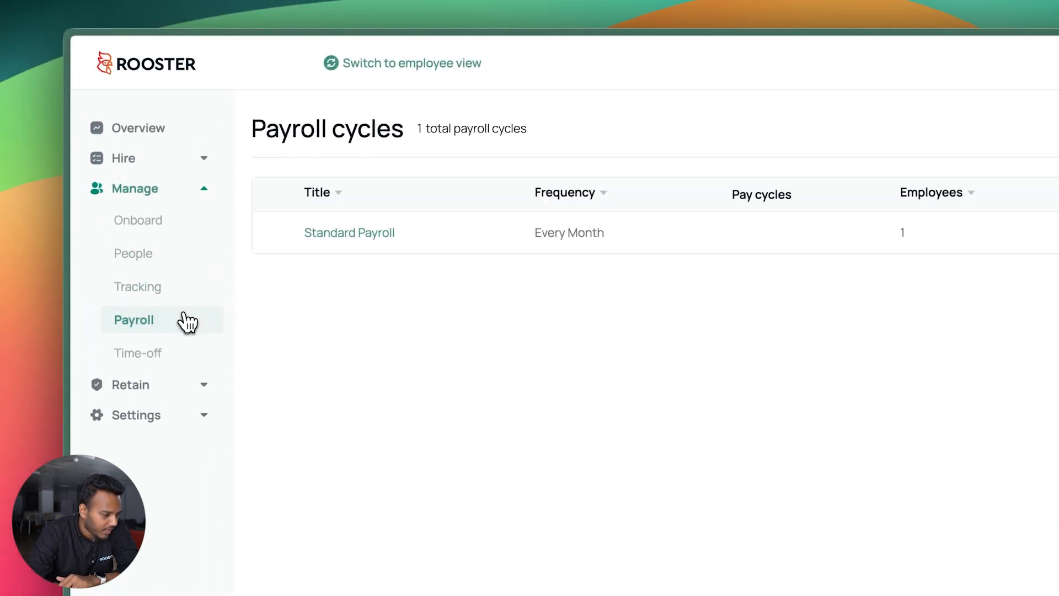
{"action": "left_click", "coordinate": [389, 236]}
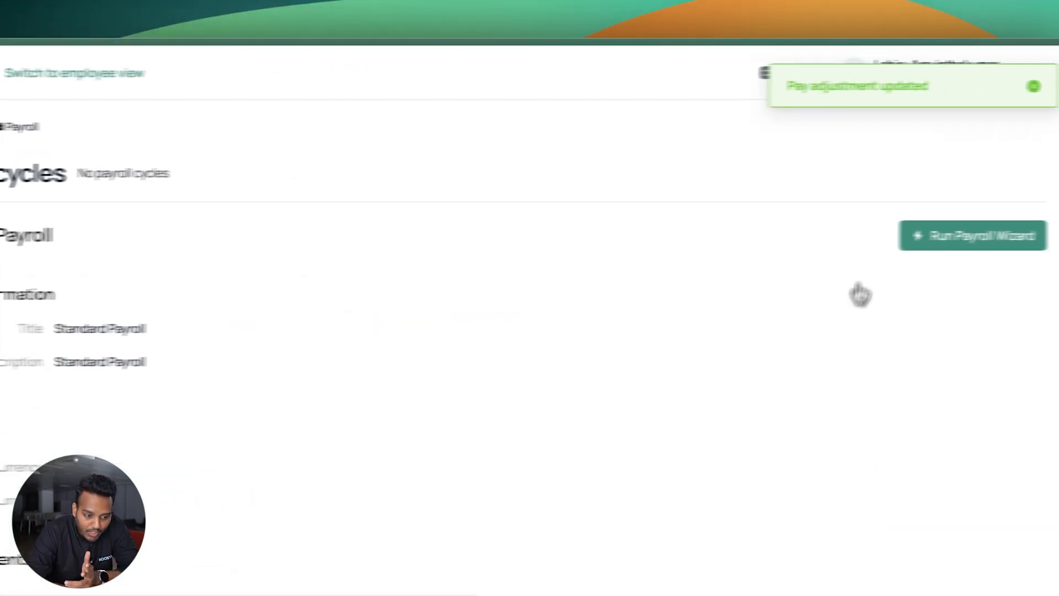
{"action": "left_click", "coordinate": [877, 237]}
{"action": "left_click", "coordinate": [441, 195]}
{"action": "left_click", "coordinate": [386, 298]}
{"action": "left_click", "coordinate": [336, 262]}
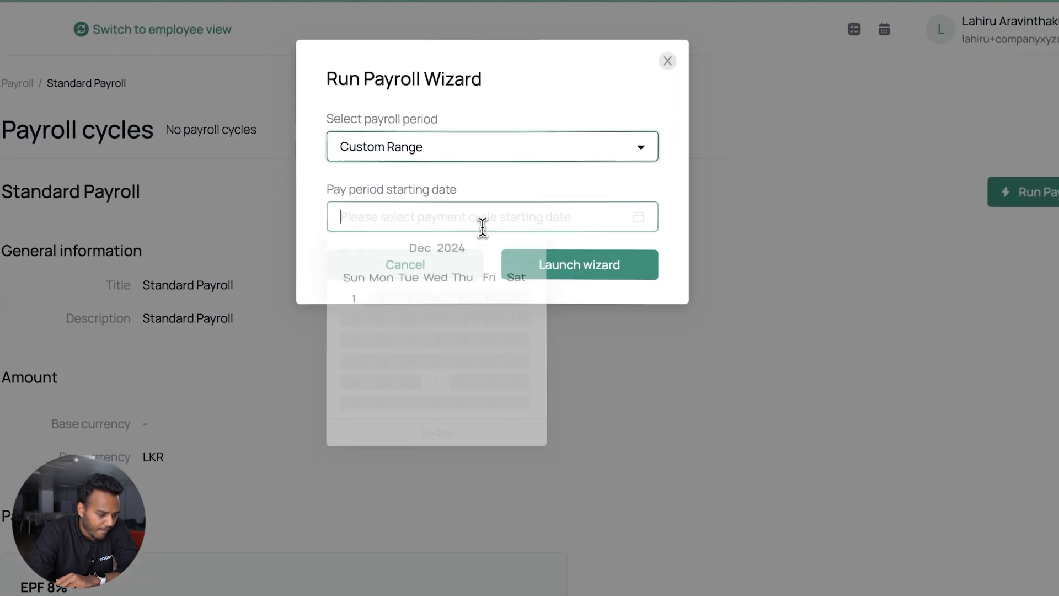
{"action": "left_click", "coordinate": [360, 252]}
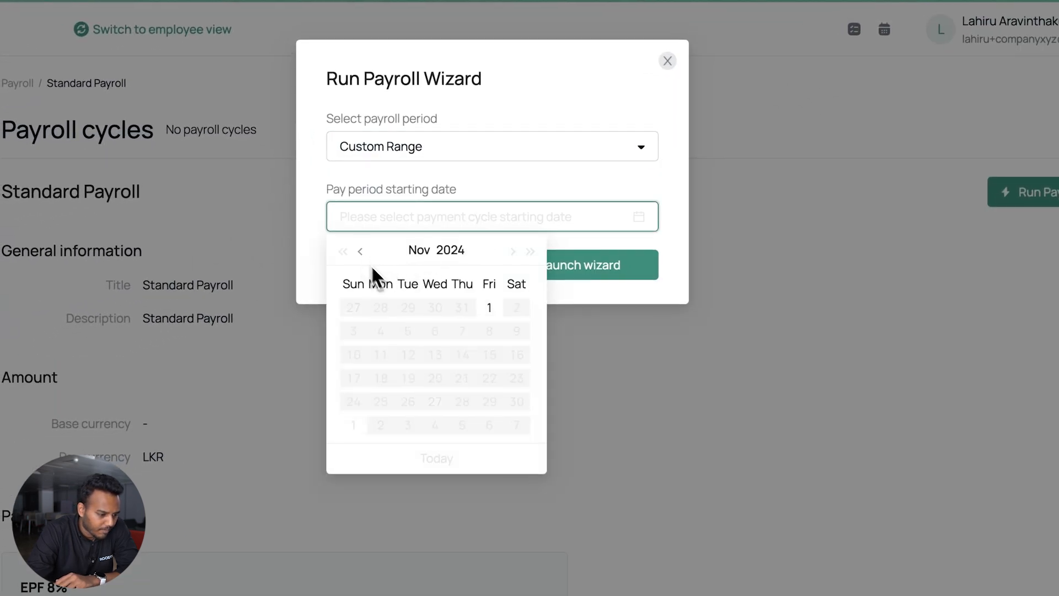
{"action": "left_click", "coordinate": [398, 306]}
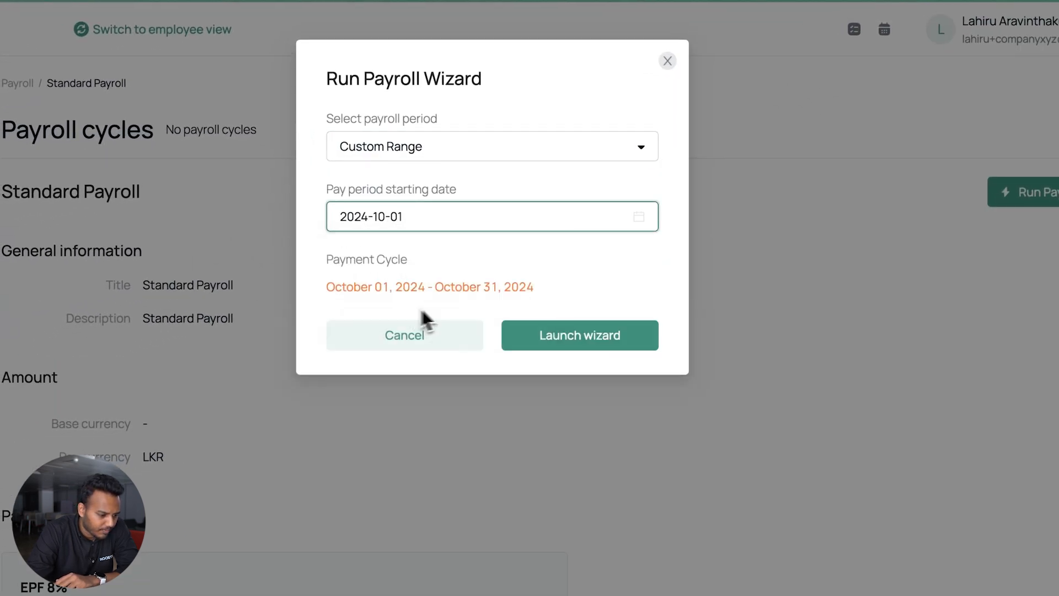
{"action": "left_click", "coordinate": [564, 342]}
{"action": "scroll", "coordinate": [652, 386], "scroll_direction": "down", "scroll_amount": 4}
{"action": "scroll", "coordinate": [652, 386], "scroll_direction": "down", "scroll_amount": 5}
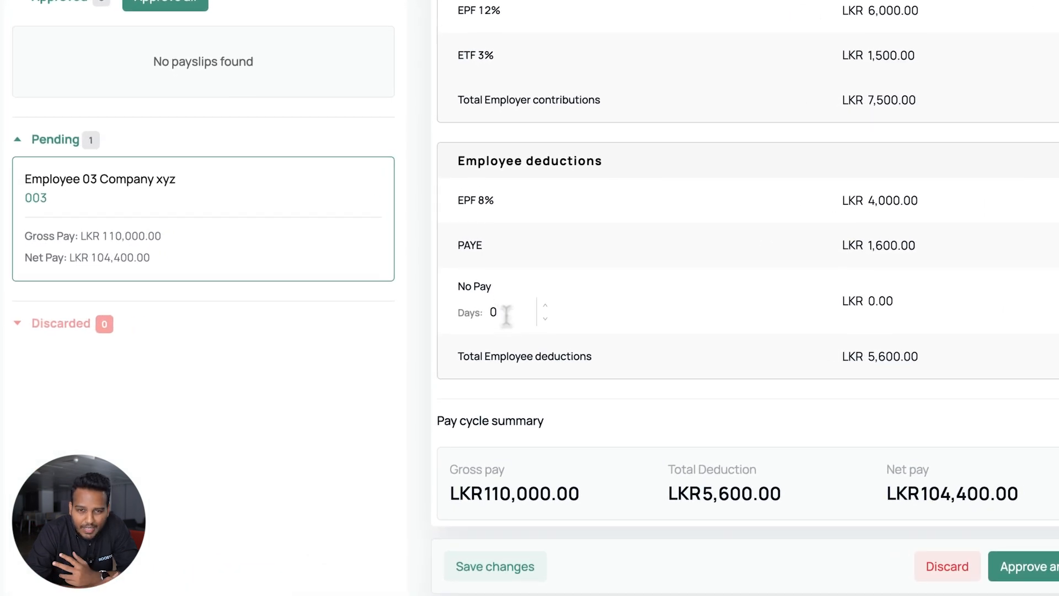
{"action": "left_click", "coordinate": [545, 306]}
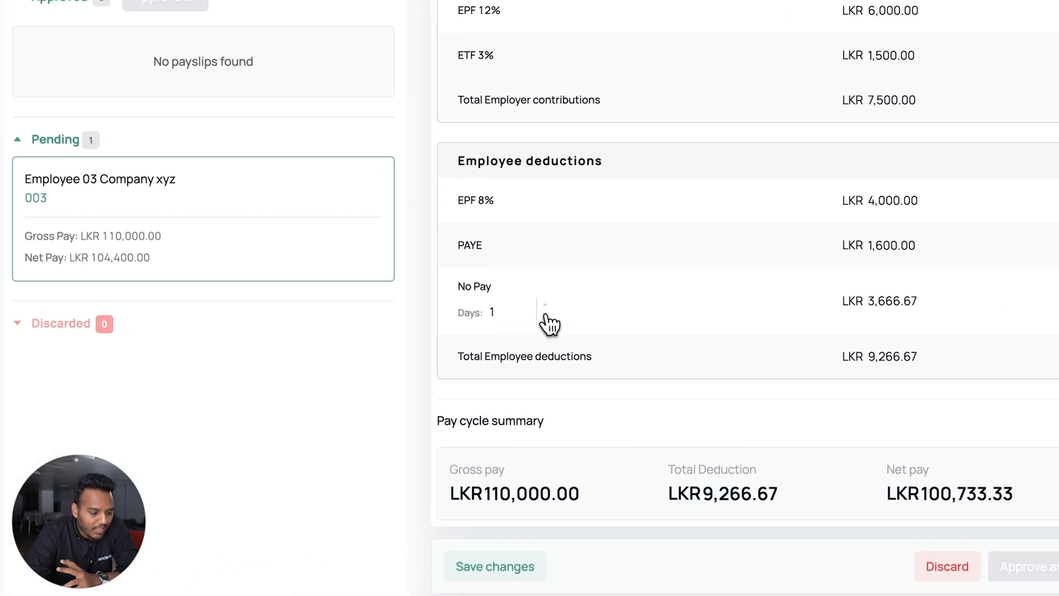
{"action": "left_click", "coordinate": [545, 318]}
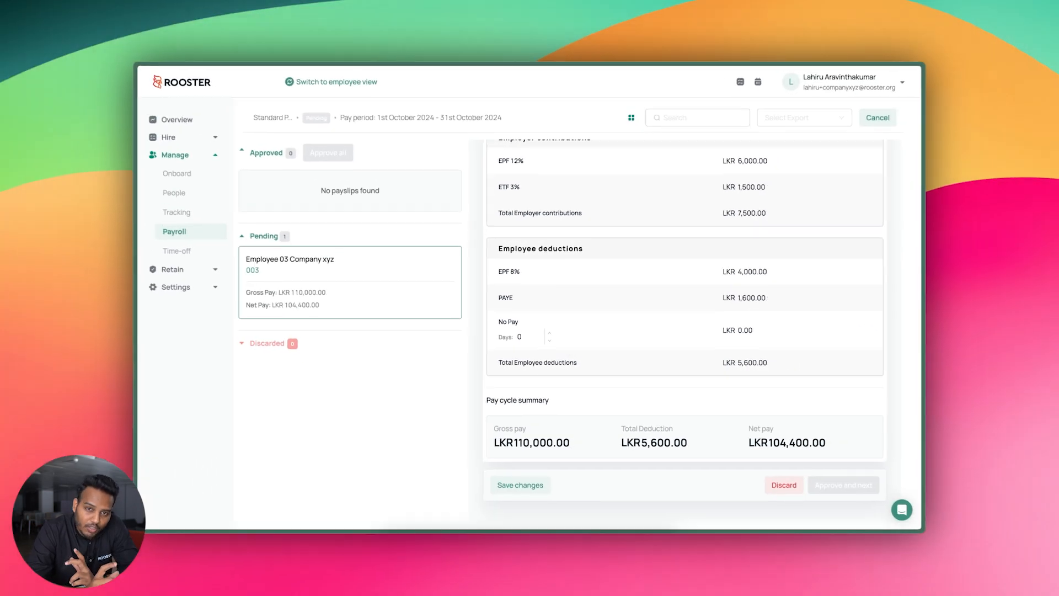
{"action": "scroll", "coordinate": [563, 349], "scroll_direction": "up", "scroll_amount": 10}
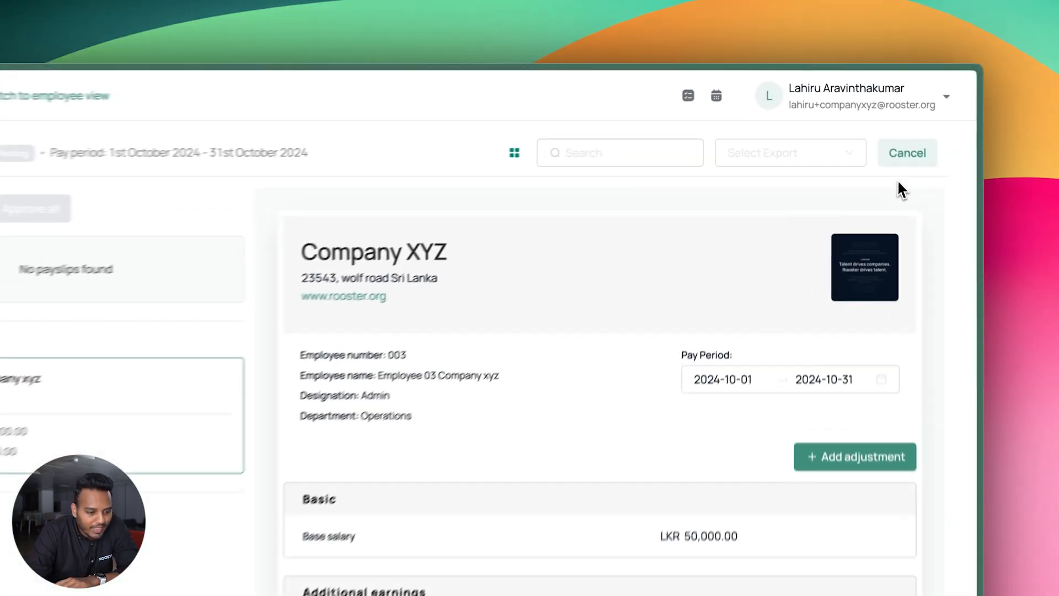
{"action": "left_click", "coordinate": [876, 119]}
{"action": "left_click", "coordinate": [603, 229]}
{"action": "left_click", "coordinate": [338, 235]}
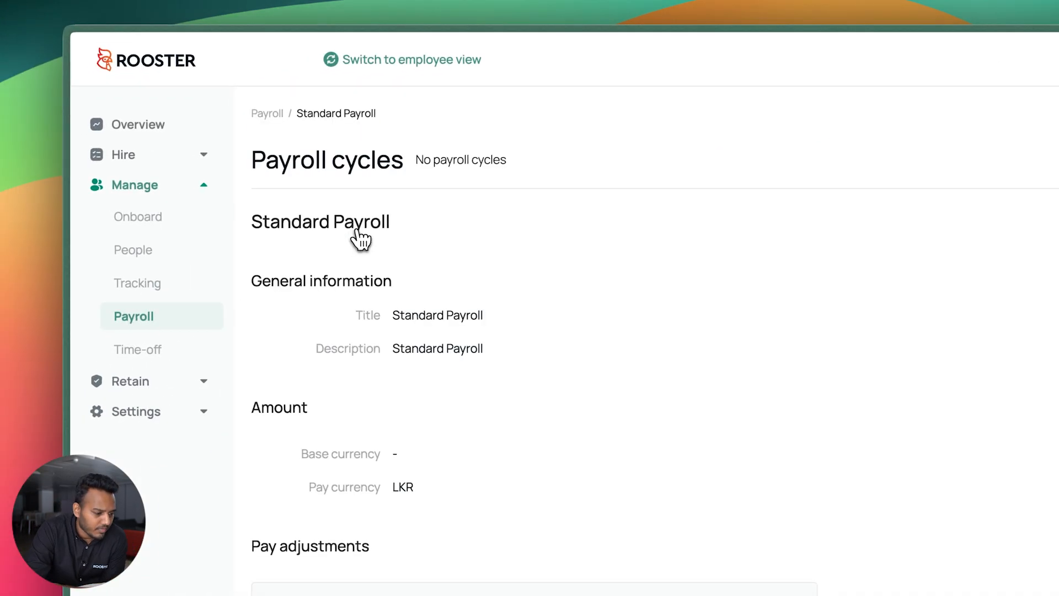
Launch the November 1–30, 2024 payroll run and review its payslips in table view (LKR 93,400 net)
{"action": "left_click", "coordinate": [882, 236]}
{"action": "left_click", "coordinate": [678, 184]}
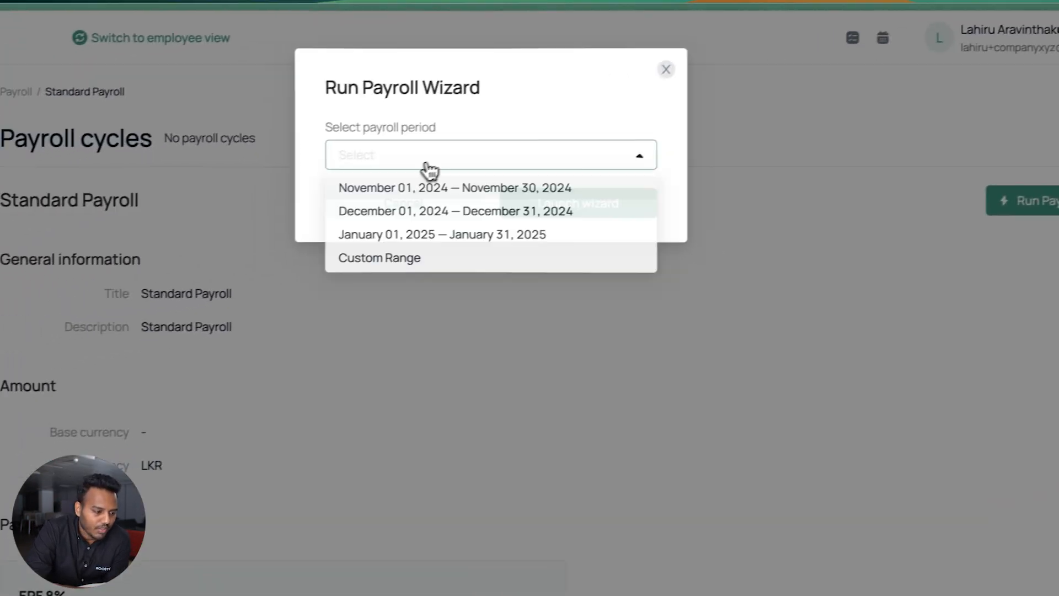
{"action": "left_click", "coordinate": [432, 188]}
{"action": "left_click", "coordinate": [540, 268]}
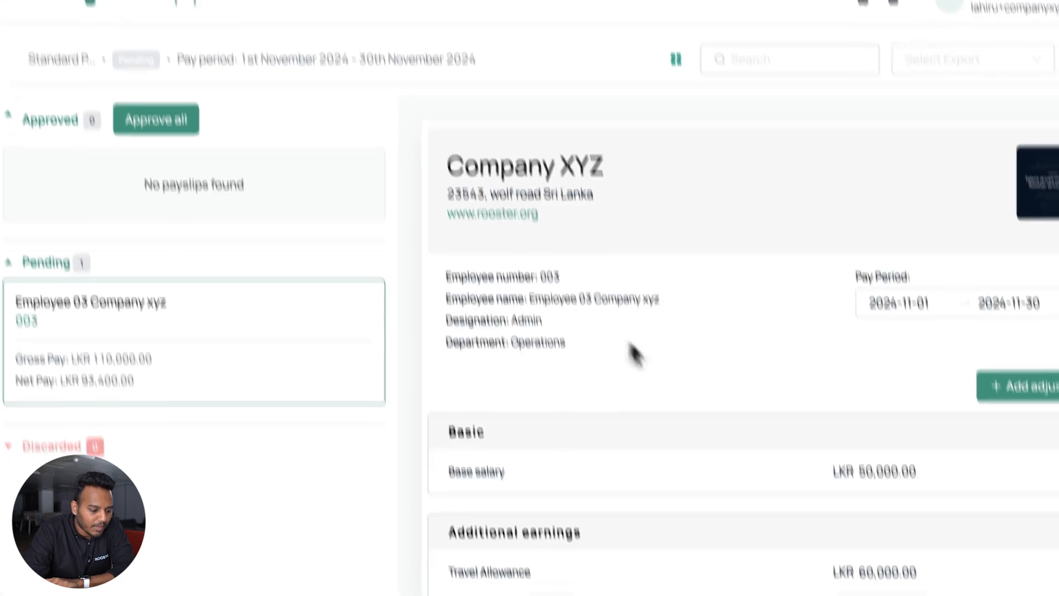
{"action": "scroll", "coordinate": [634, 353], "scroll_direction": "down", "scroll_amount": 10}
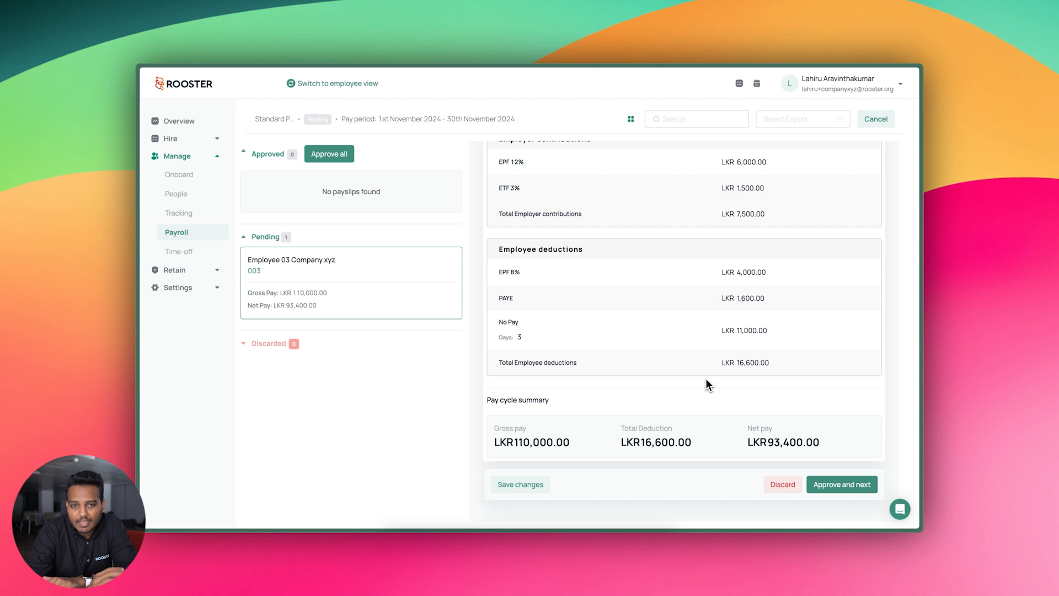
{"action": "scroll", "coordinate": [695, 369], "scroll_direction": "up", "scroll_amount": 10}
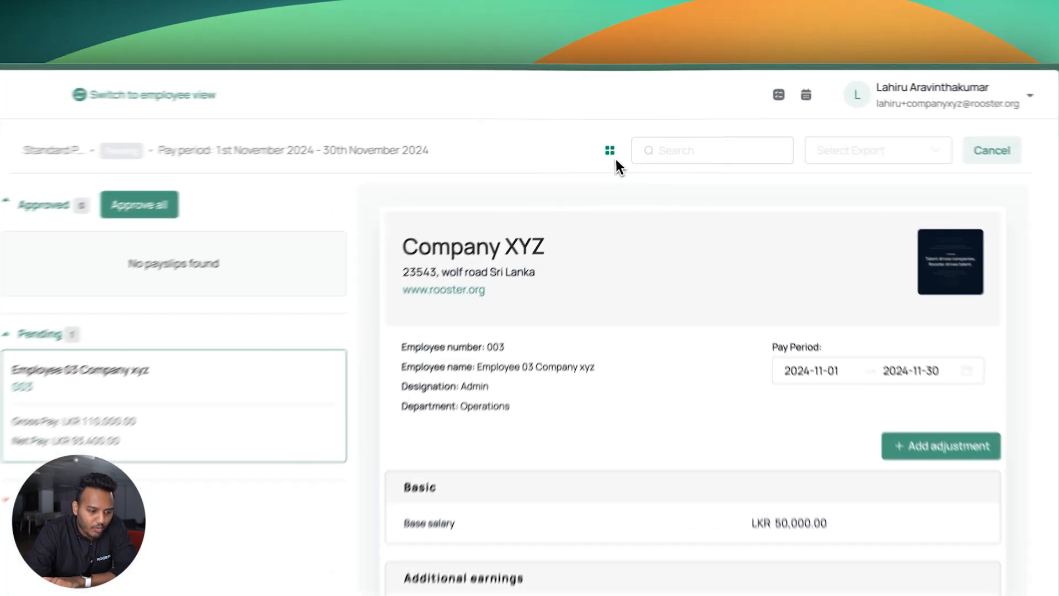
{"action": "left_click", "coordinate": [609, 150]}
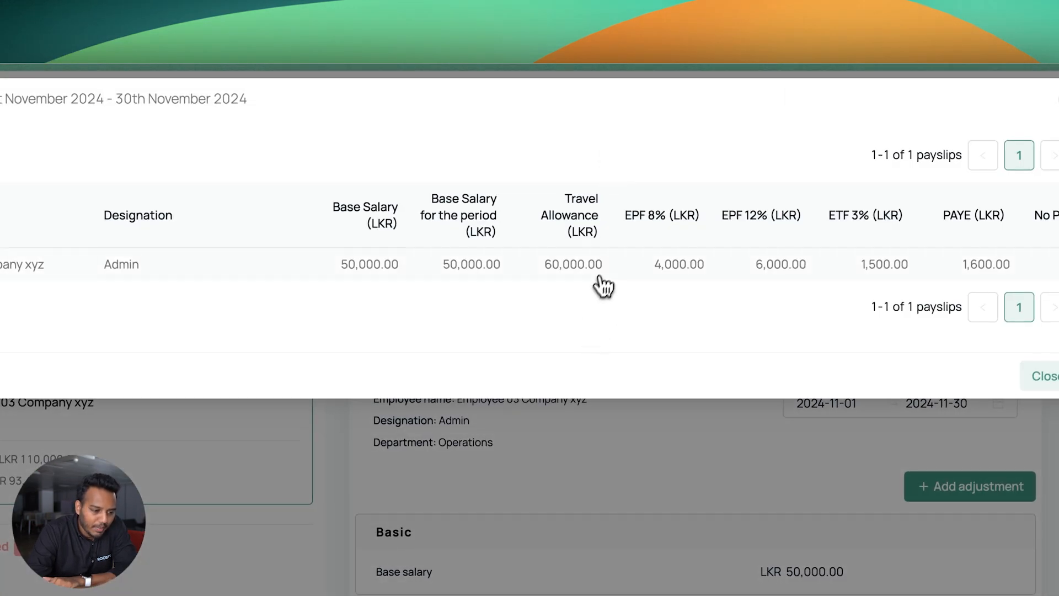
{"action": "scroll", "coordinate": [602, 285], "scroll_direction": "right", "scroll_amount": 10}
{"action": "scroll", "coordinate": [604, 279], "scroll_direction": "left", "scroll_amount": 10}
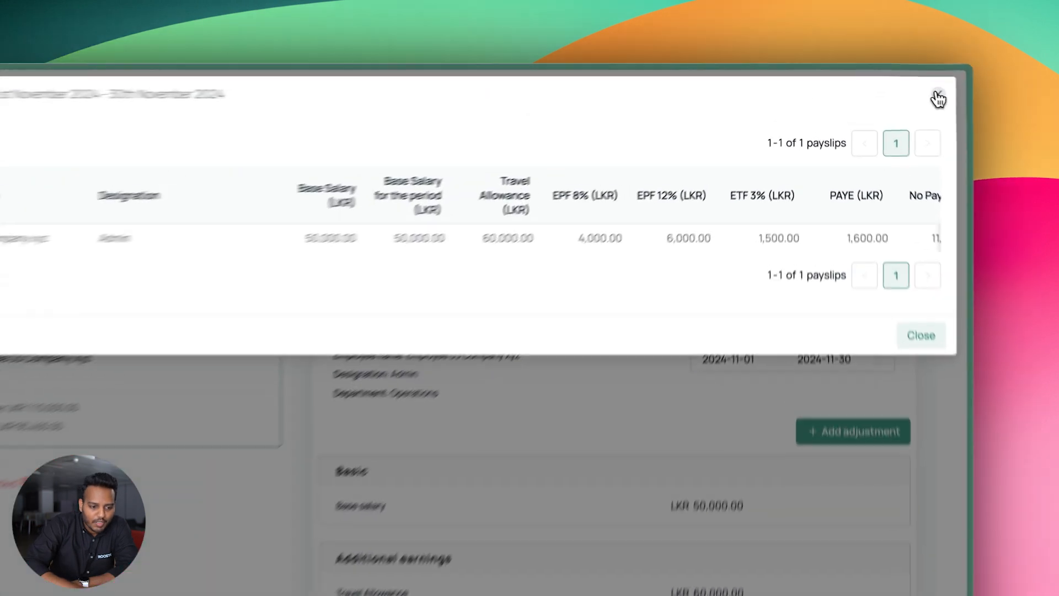
{"action": "left_click", "coordinate": [900, 83]}
Set up a Custom Adjustments export with EPF 8% and EPF 12% columns, then dismiss it without exporting
{"action": "left_click", "coordinate": [839, 121]}
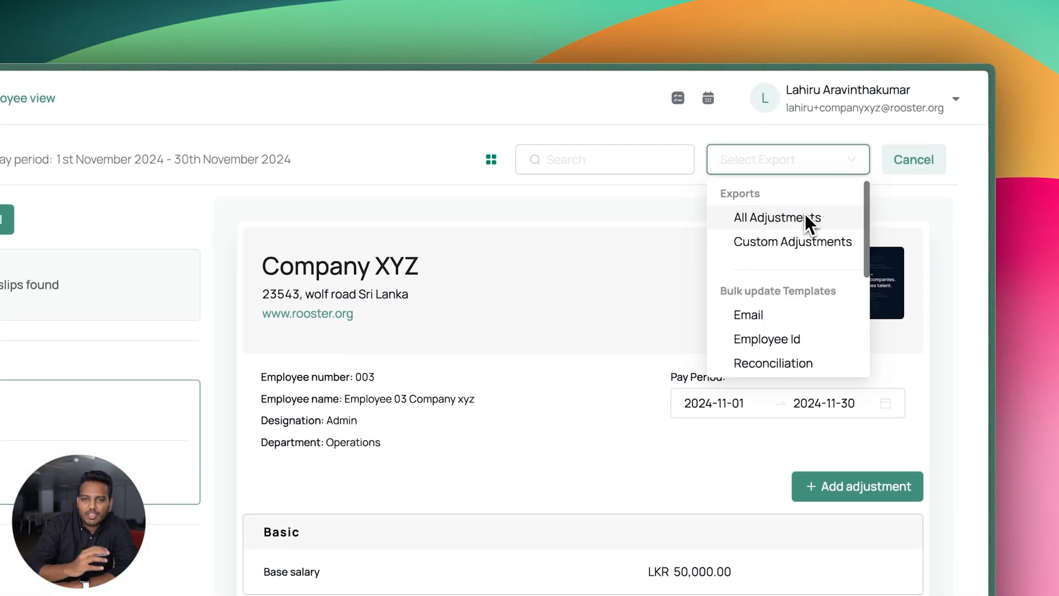
{"action": "left_click", "coordinate": [802, 241]}
{"action": "left_click", "coordinate": [265, 199]}
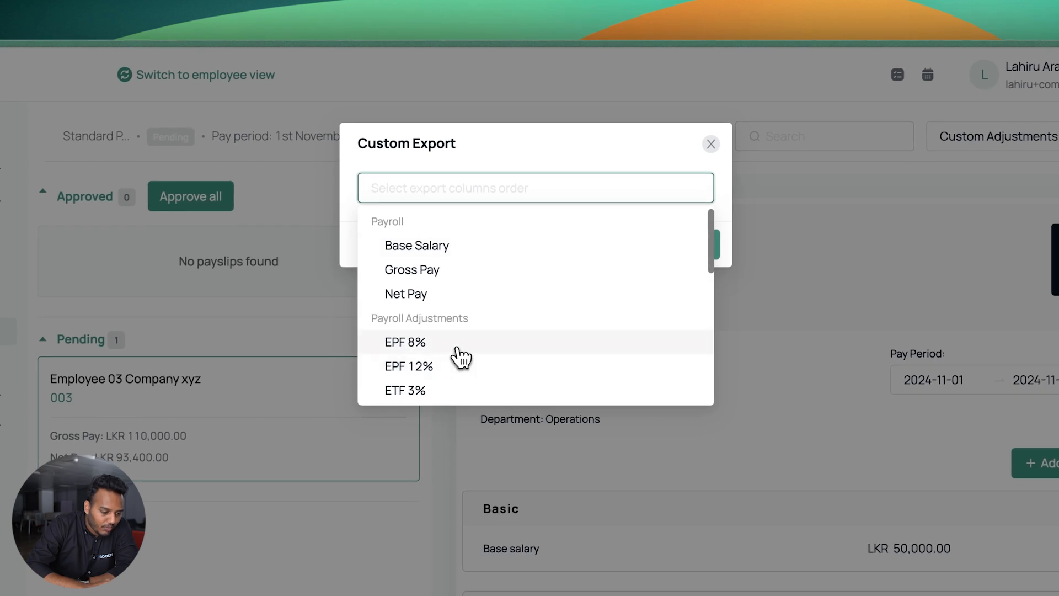
{"action": "left_click", "coordinate": [458, 343]}
{"action": "left_click", "coordinate": [458, 366]}
{"action": "left_click", "coordinate": [445, 411]}
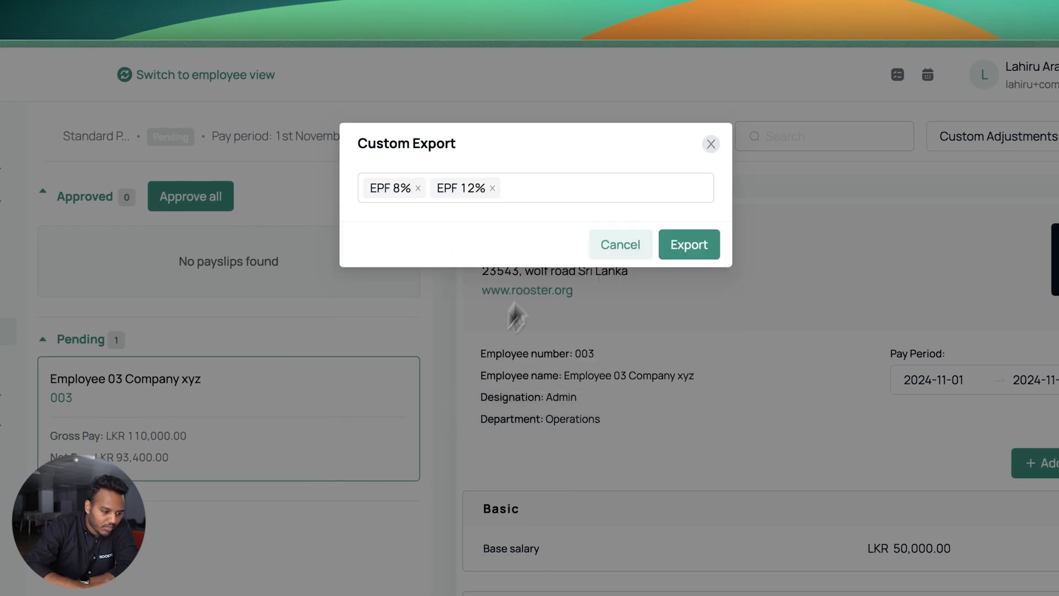
{"action": "left_click", "coordinate": [711, 144]}
Reopen and close the export options, then bring up the support chat panel
{"action": "left_click", "coordinate": [1017, 149]}
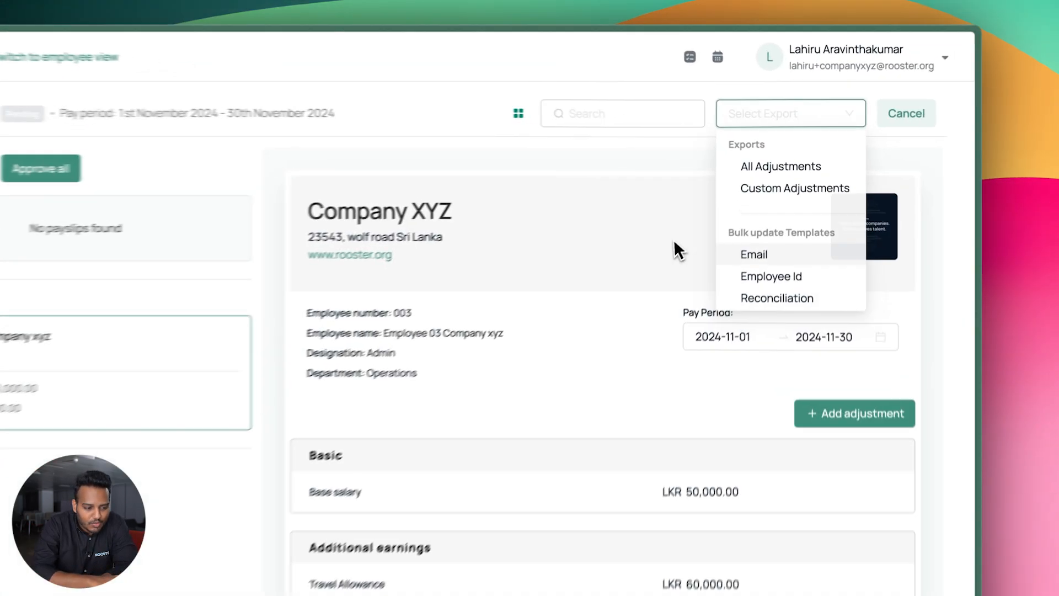
{"action": "left_click", "coordinate": [720, 197]}
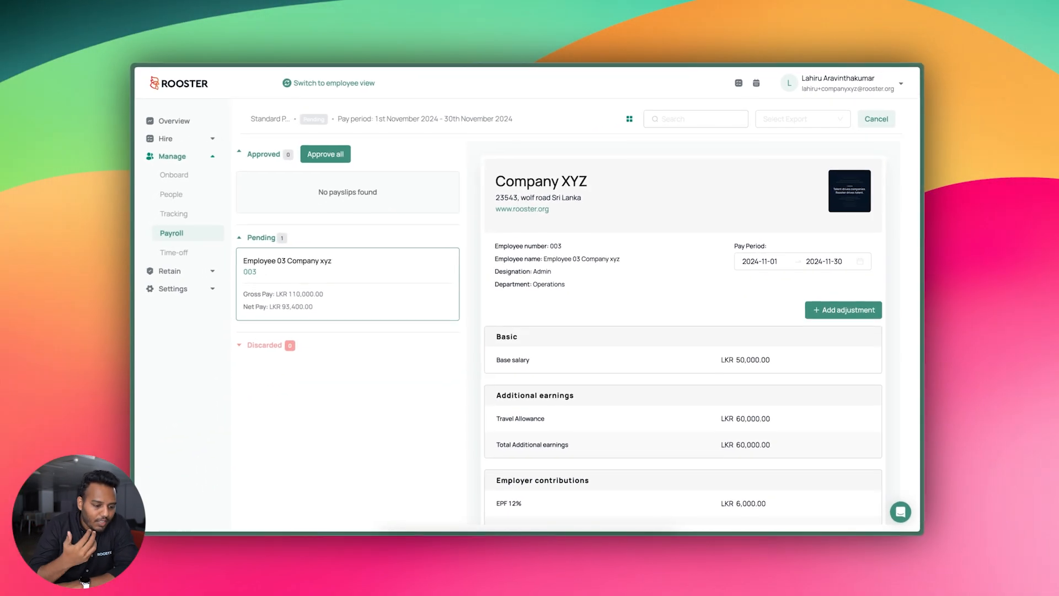
{"action": "left_click", "coordinate": [900, 511]}
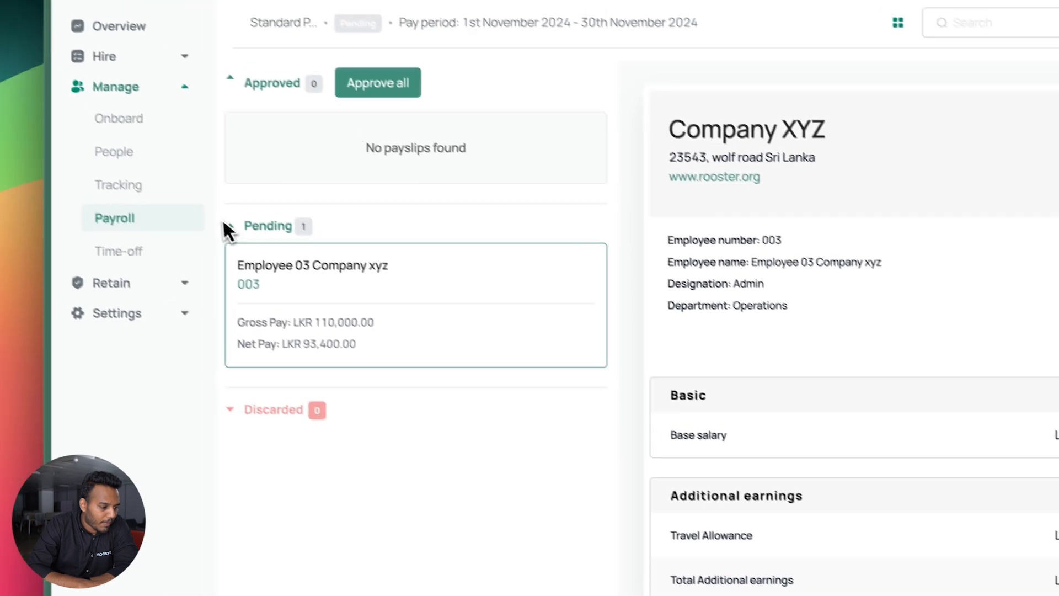
Approve all November payslips, mark the payroll cycle complete, and go to the employee's payslips
{"action": "left_click", "coordinate": [328, 108]}
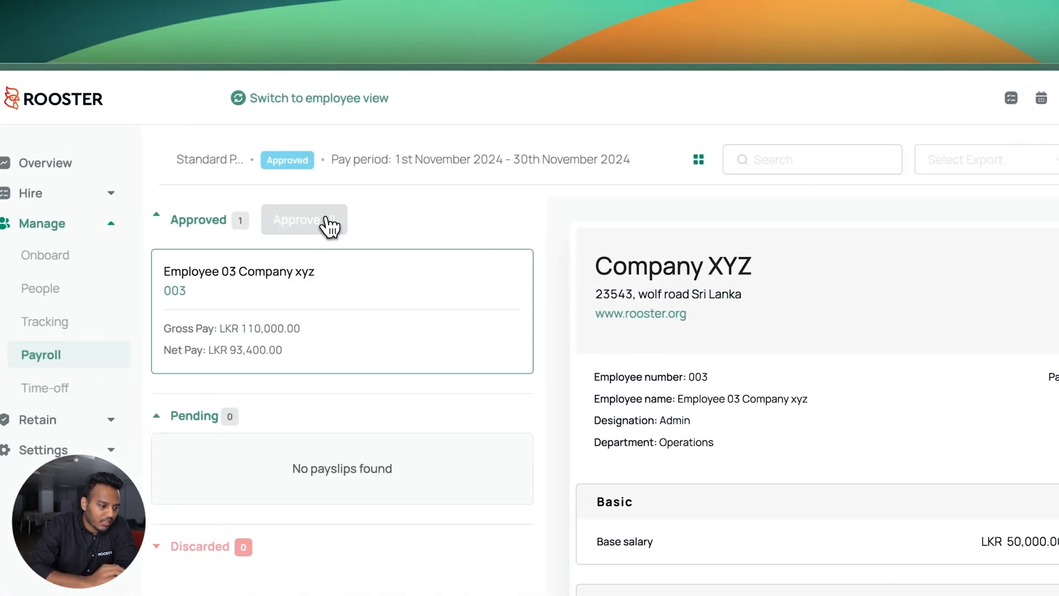
{"action": "left_click", "coordinate": [943, 166]}
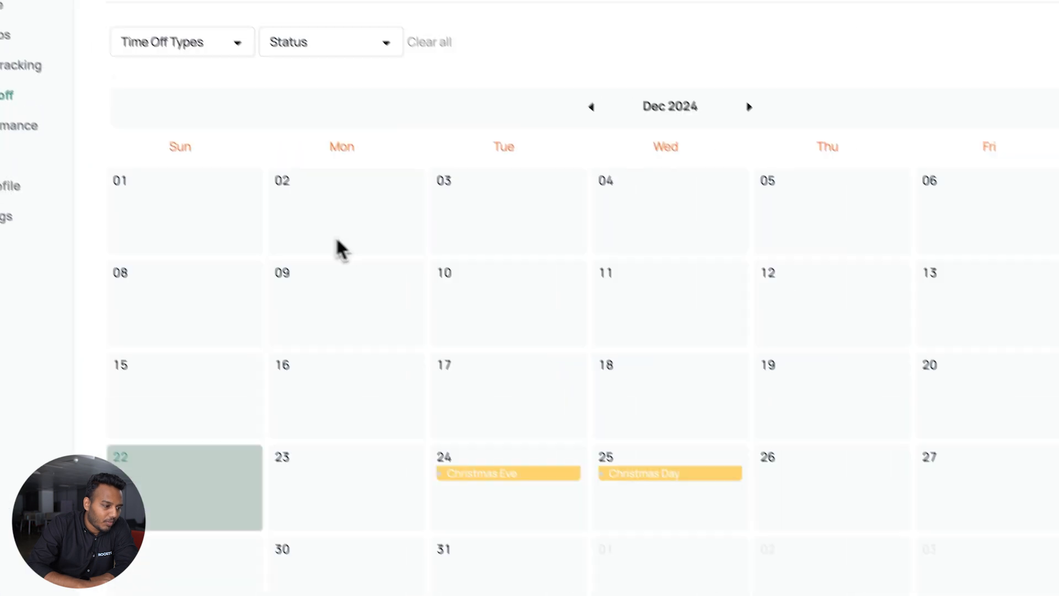
{"action": "left_click", "coordinate": [15, 38]}
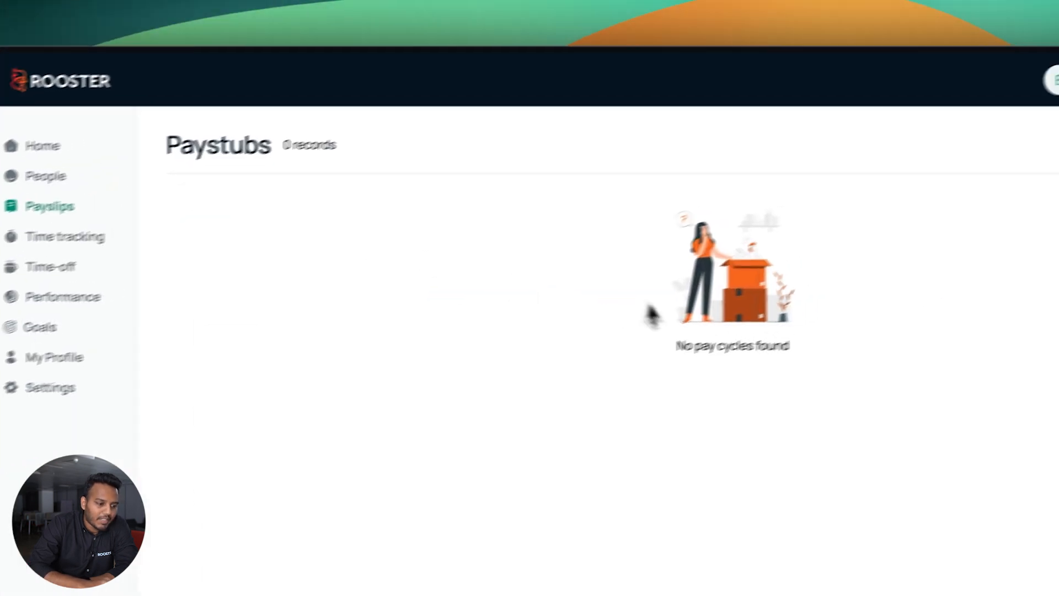
Reload the payslips page and view the November 2024 payslip (LKR 110,000 gross, 93,400 net)
{"action": "left_click", "coordinate": [95, 120]}
{"action": "key", "text": "Return"}
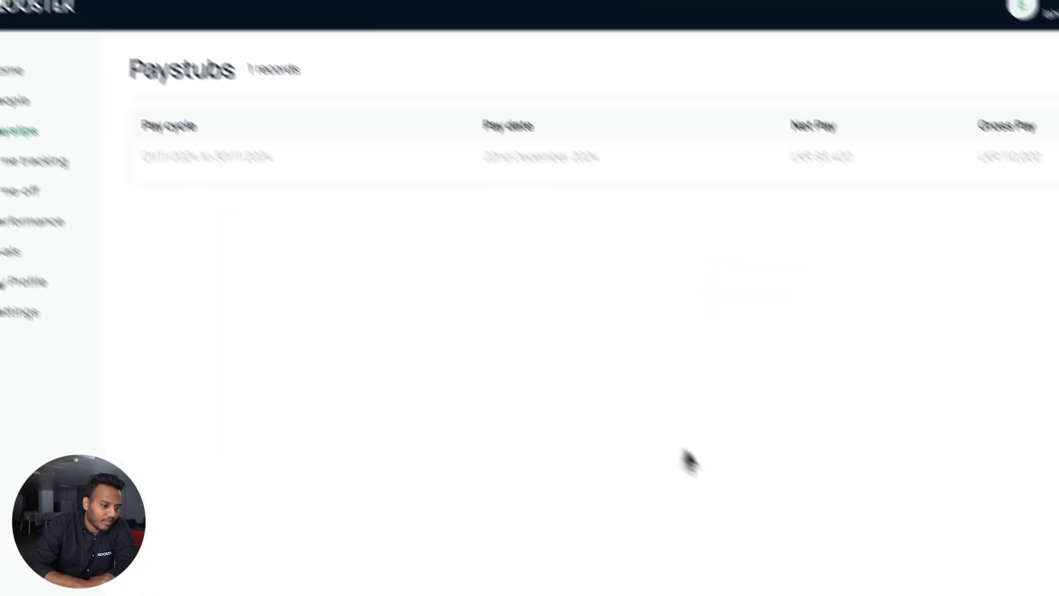
{"action": "left_click", "coordinate": [1041, 180]}
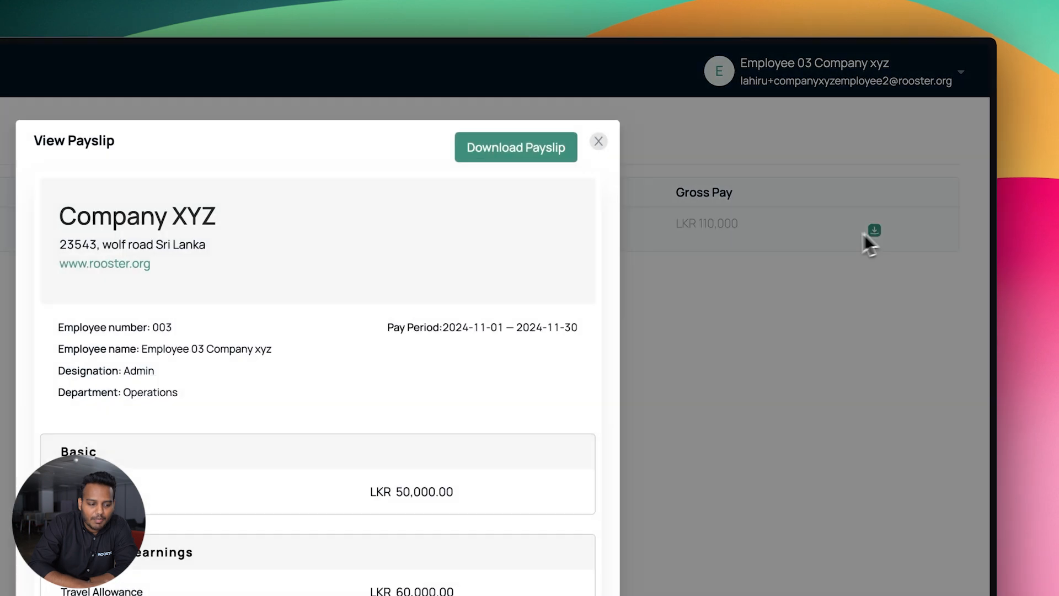
{"action": "scroll", "coordinate": [331, 497], "scroll_direction": "down", "scroll_amount": 10}
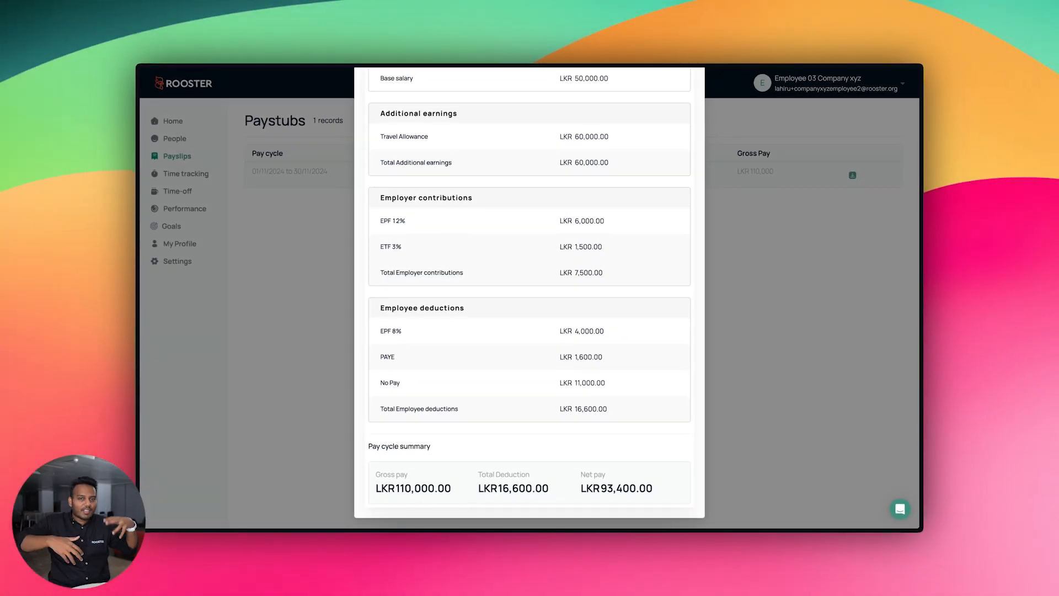
{"action": "scroll", "coordinate": [529, 298], "scroll_direction": "up", "scroll_amount": 10}
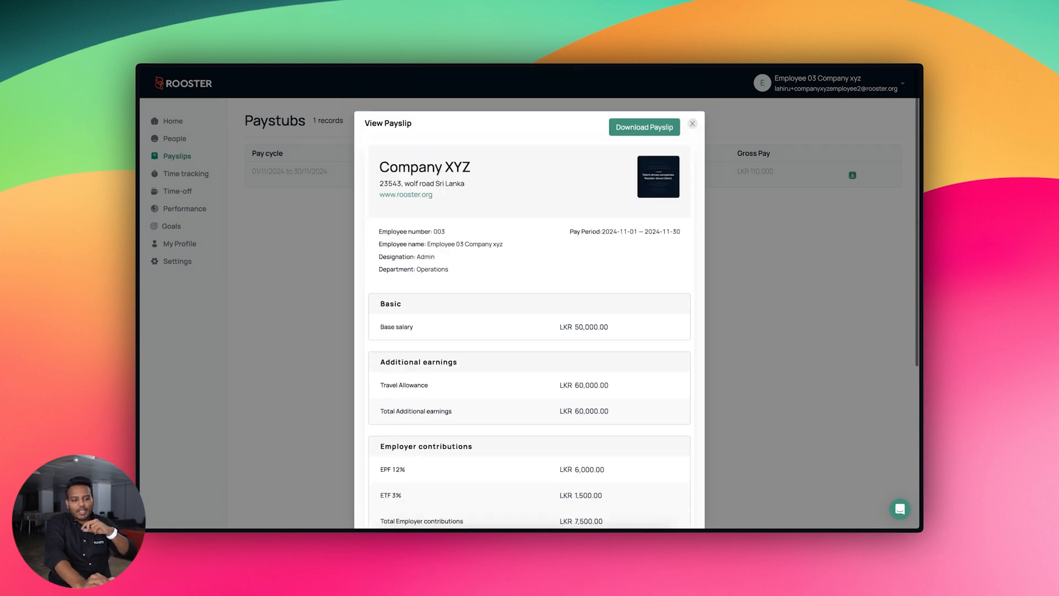